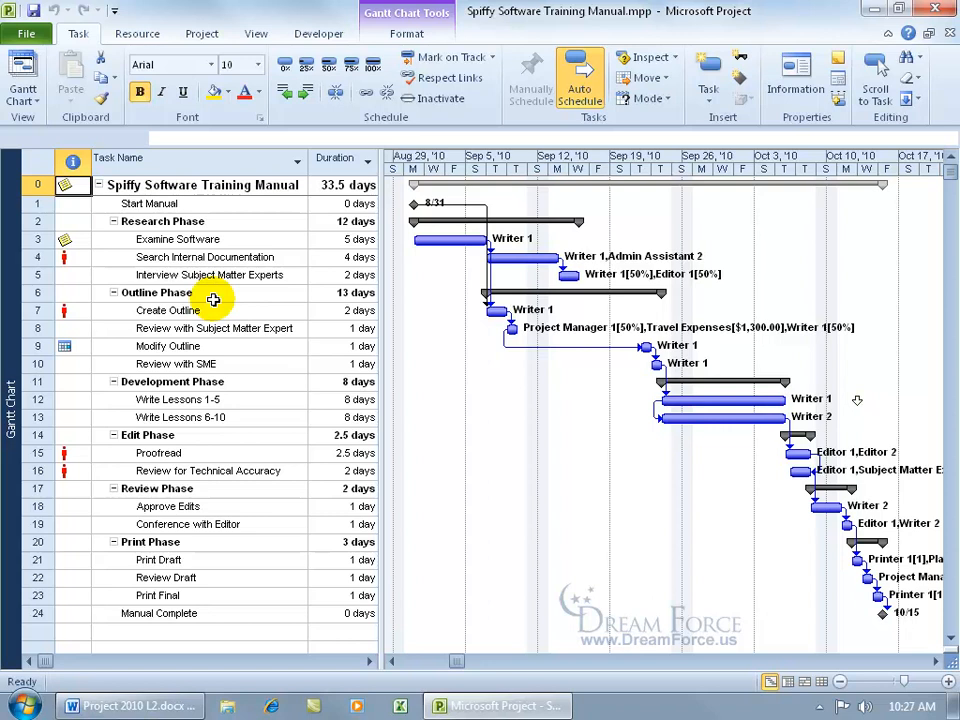
Save a copy of the project to the Desktop as an Excel Workbook (*.xlsx) named Spiffy.
left_click(26, 30)
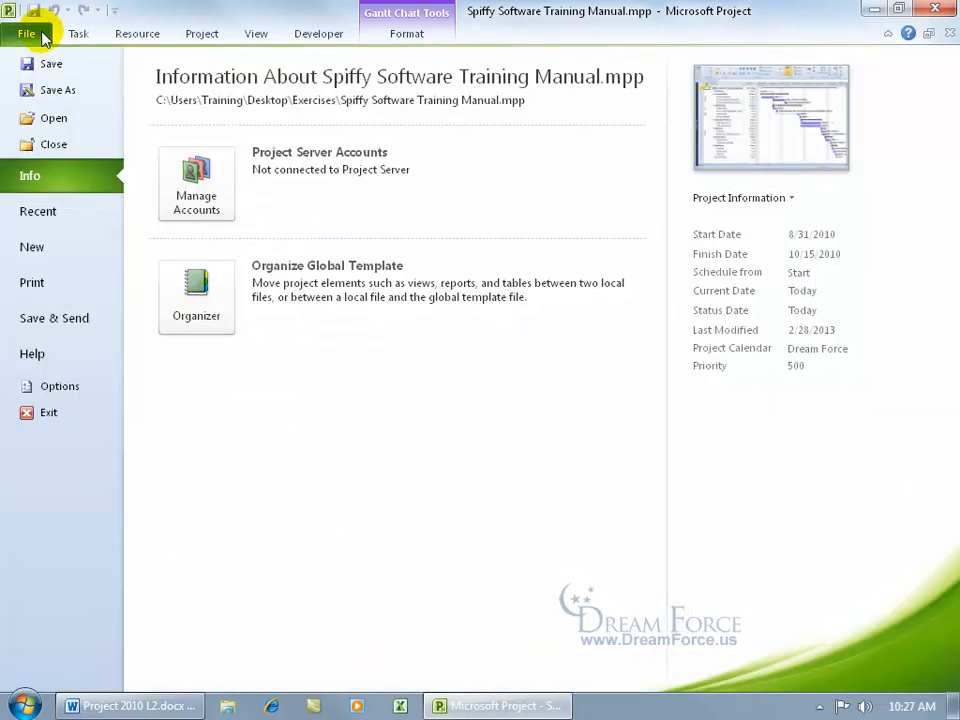
left_click(57, 89)
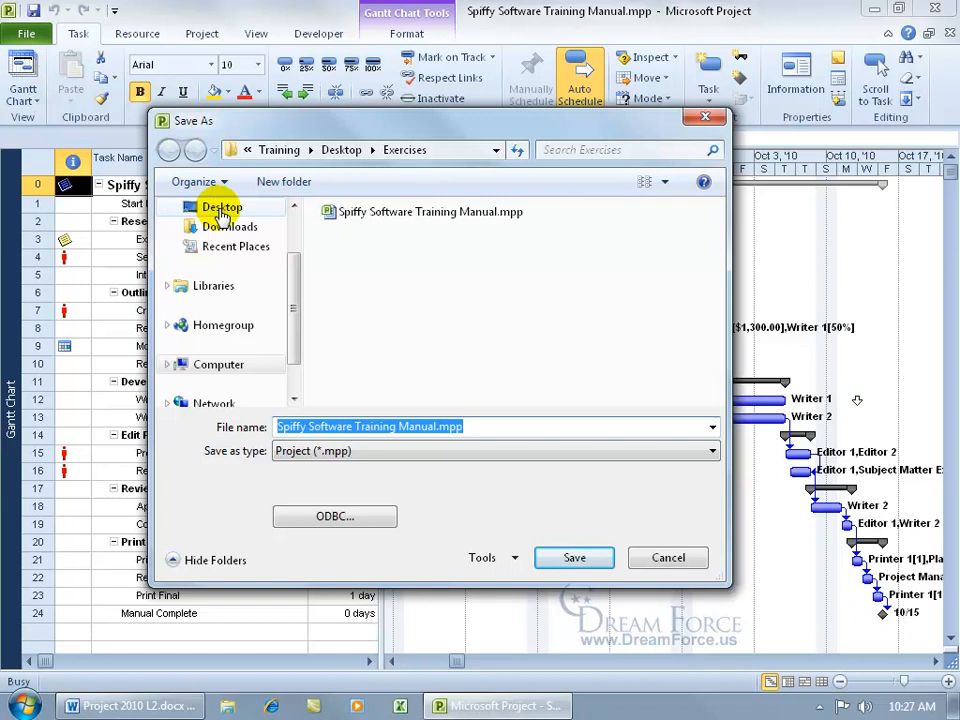
left_click(221, 212)
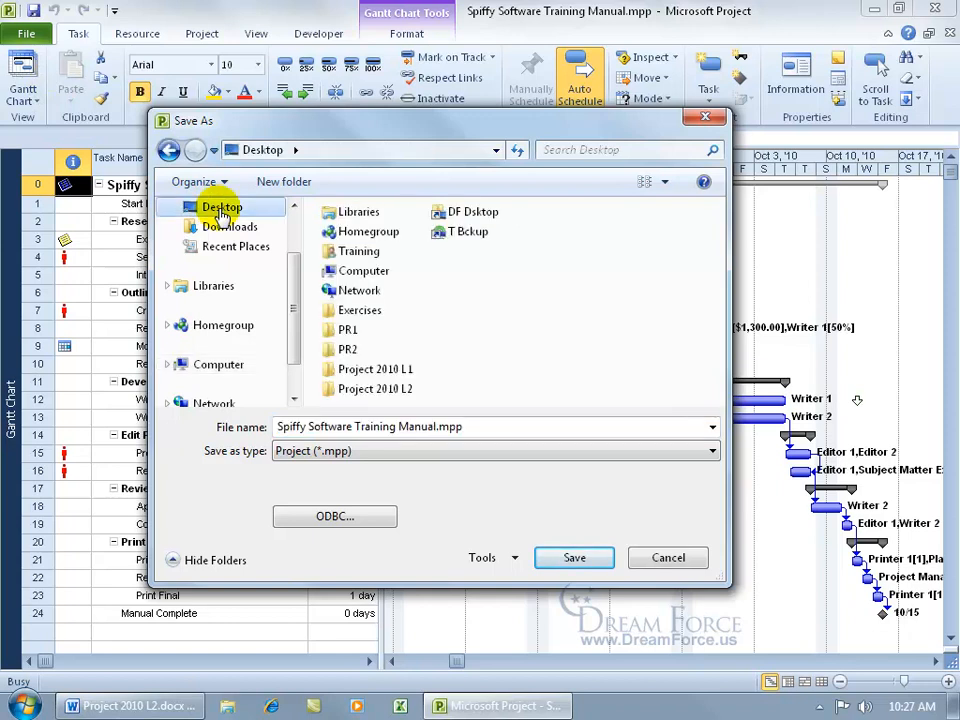
left_click(323, 452)
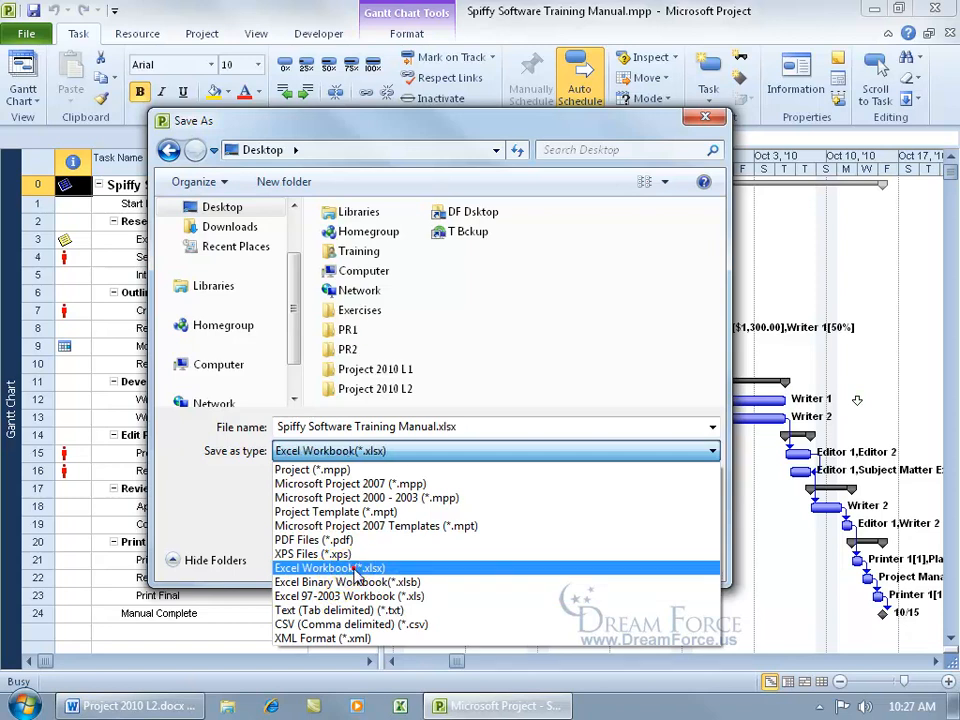
left_click(355, 570)
left_click(484, 427)
left_click_drag(484, 427, 311, 429)
key("Delete")
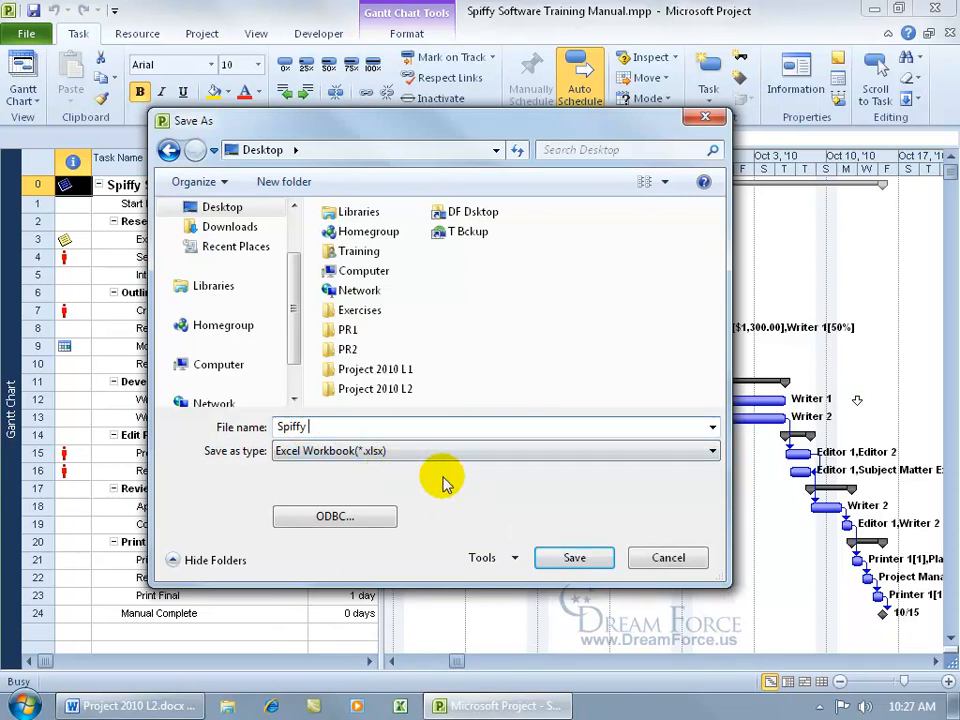
left_click(575, 558)
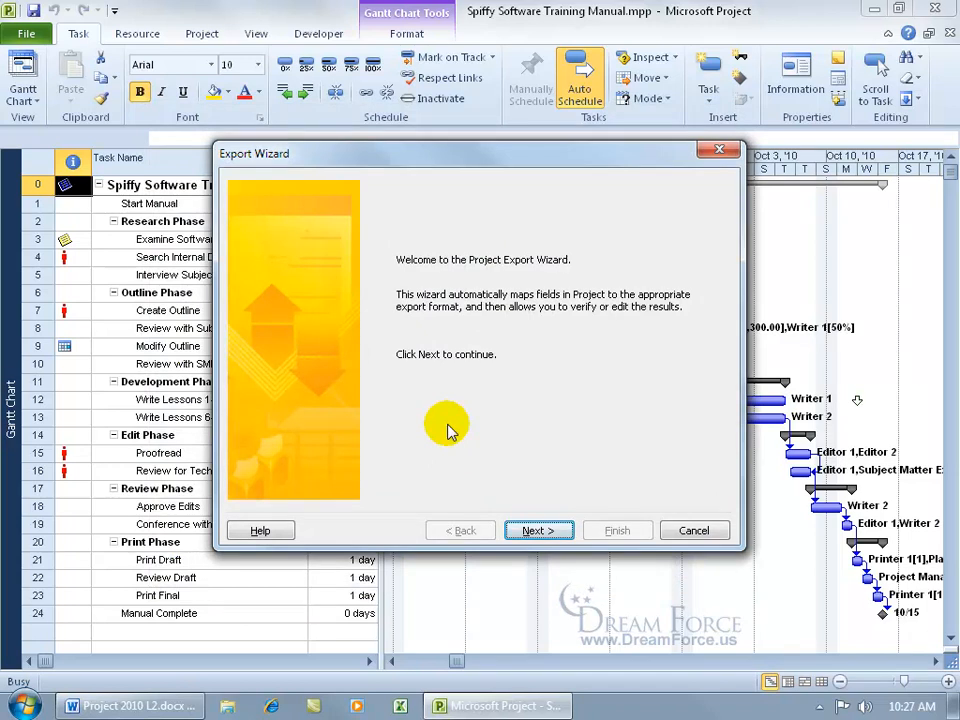
Set up the export wizard for Selected Data with a new map, choosing Resources as the data type.
left_click(538, 530)
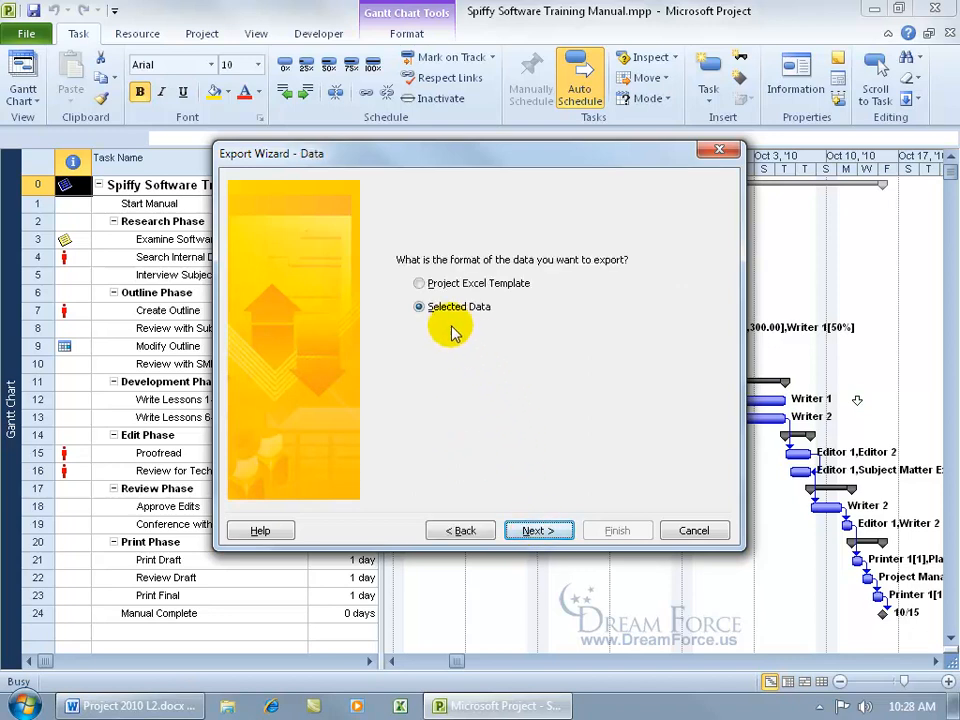
left_click(553, 532)
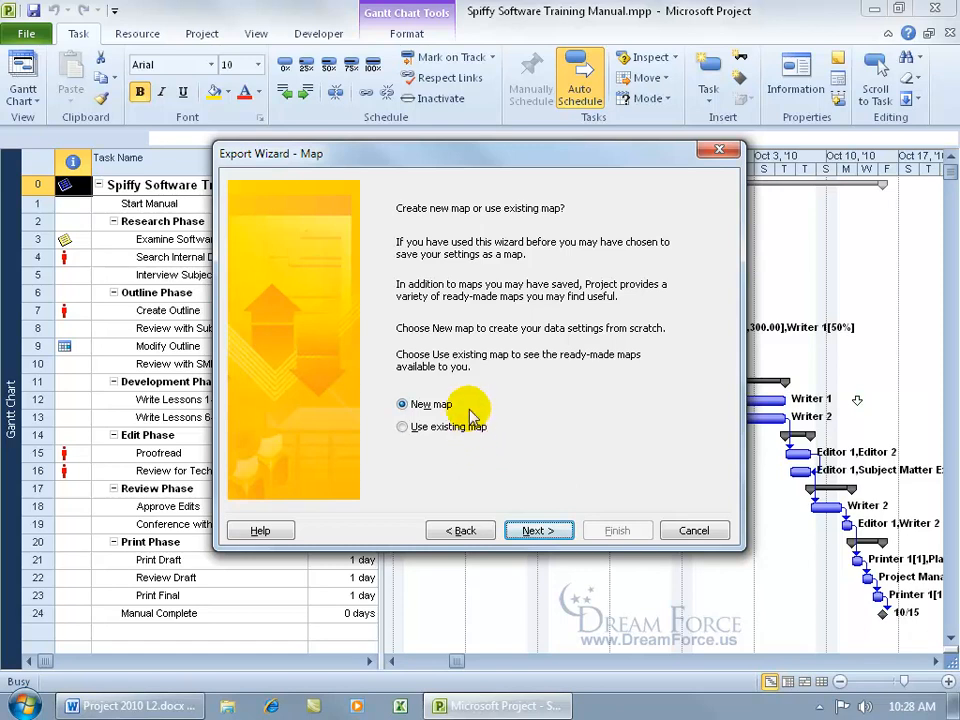
left_click(537, 528)
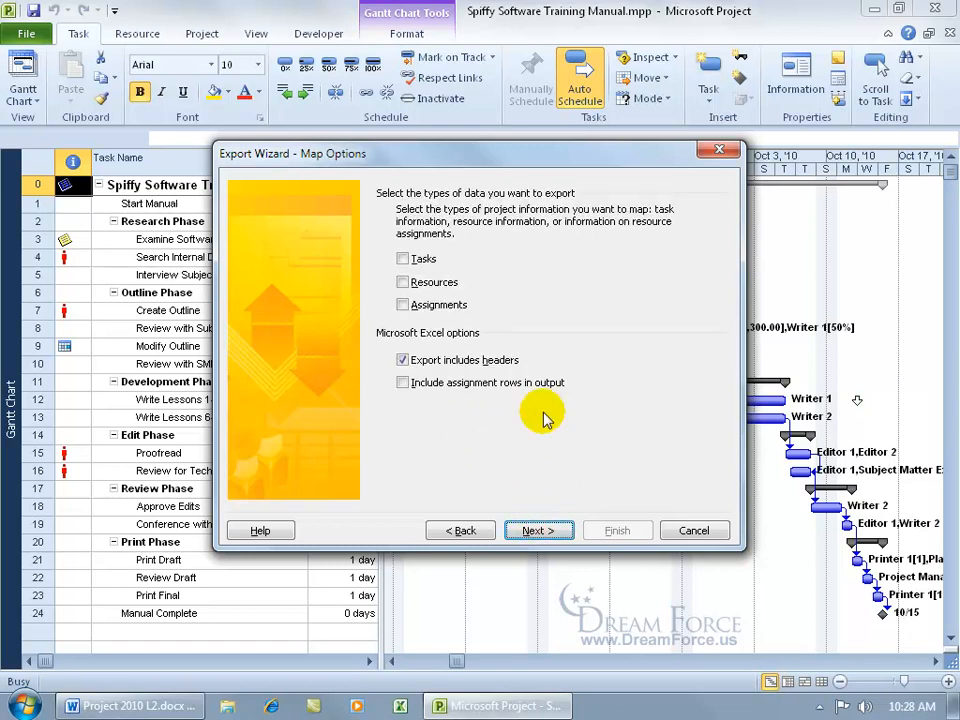
left_click(401, 282)
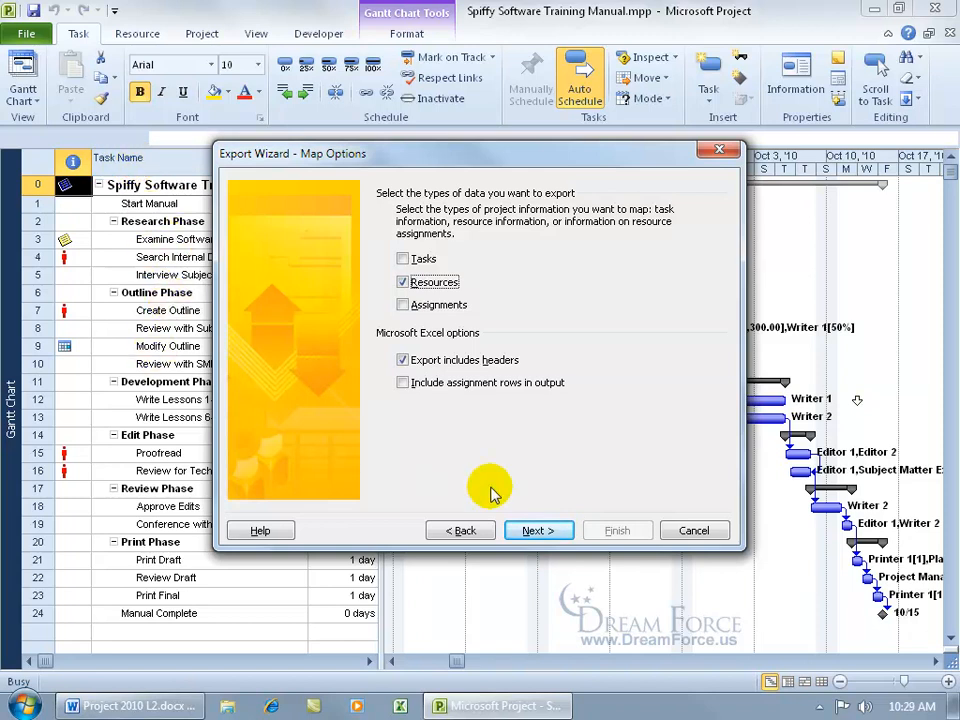
left_click(530, 528)
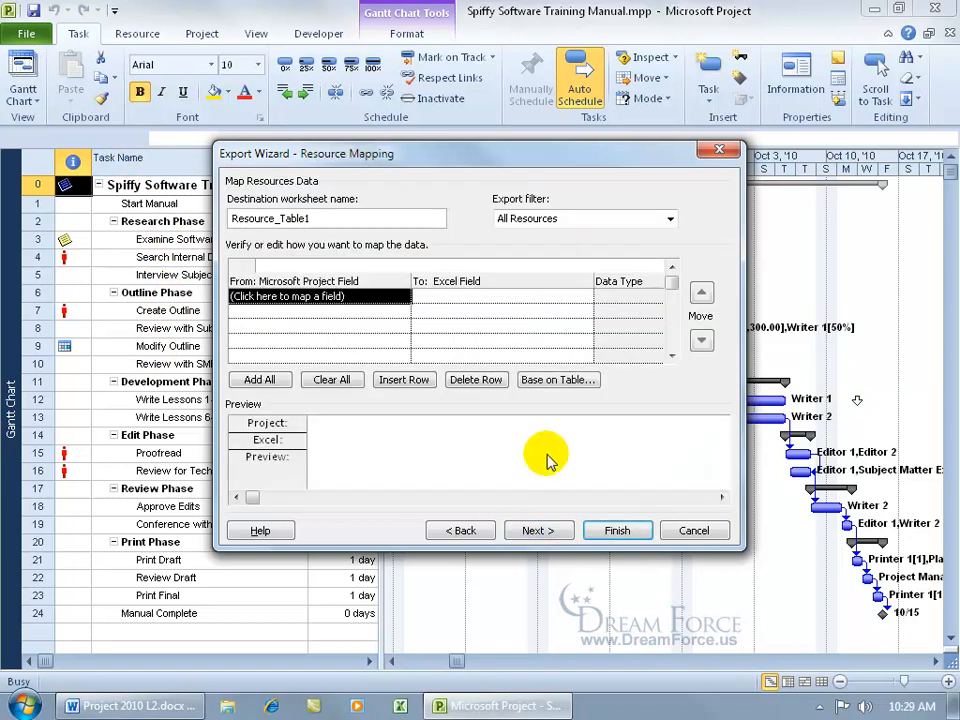
Rename the destination worksheet as Resources.
left_click(322, 220)
key("BackSpace")
key("BackSpace")
key("BackSpace")
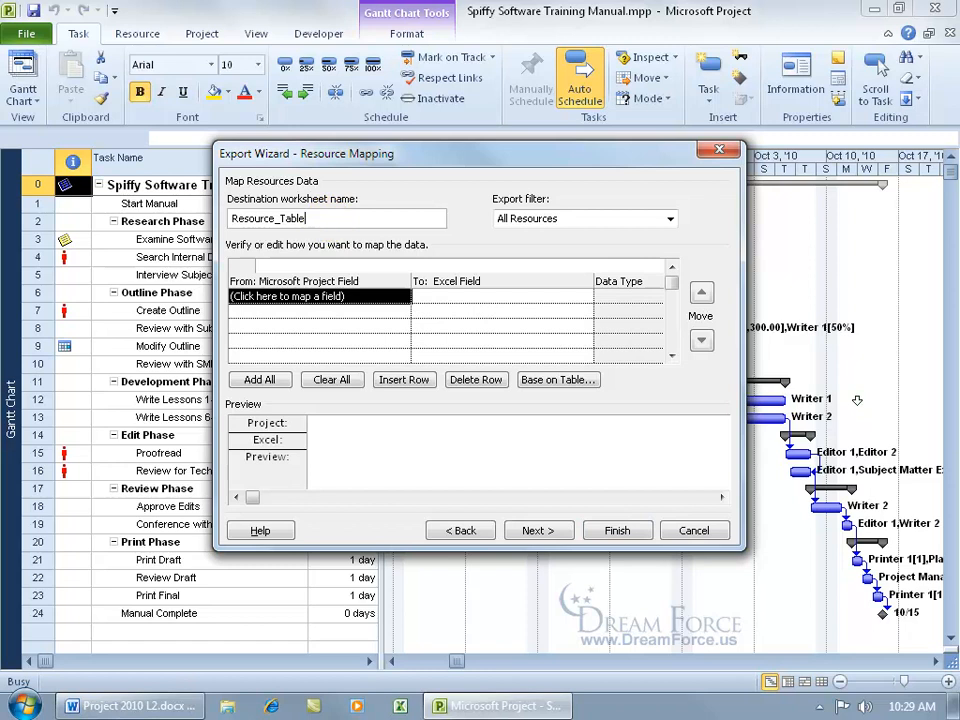
key("BackSpace")
key("BackSpace")
key("BackSpace")
key("BackSpace")
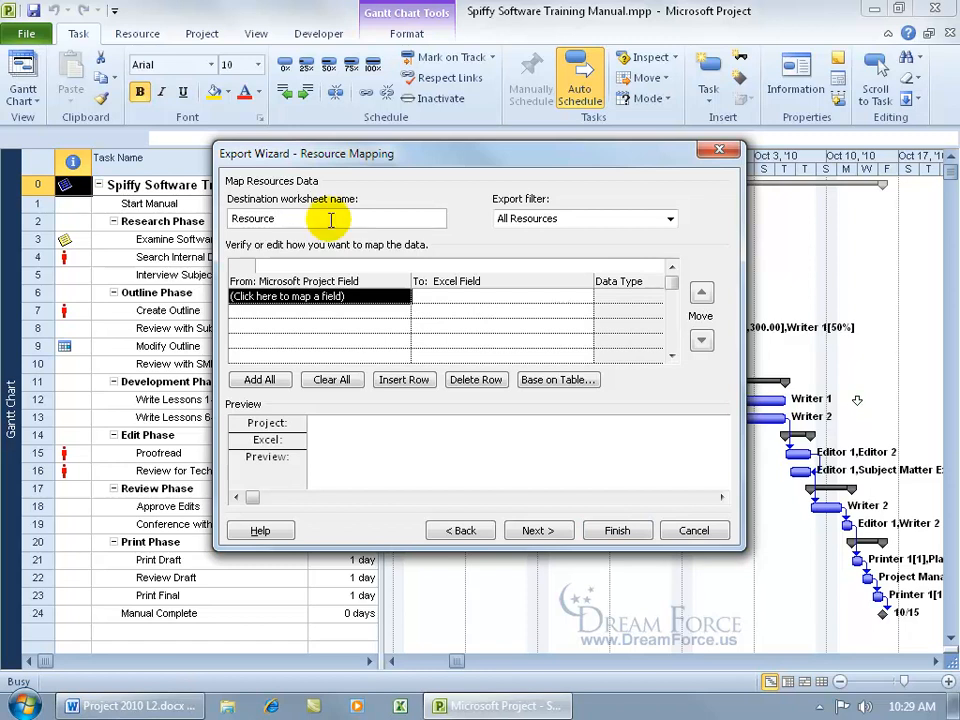
type("s")
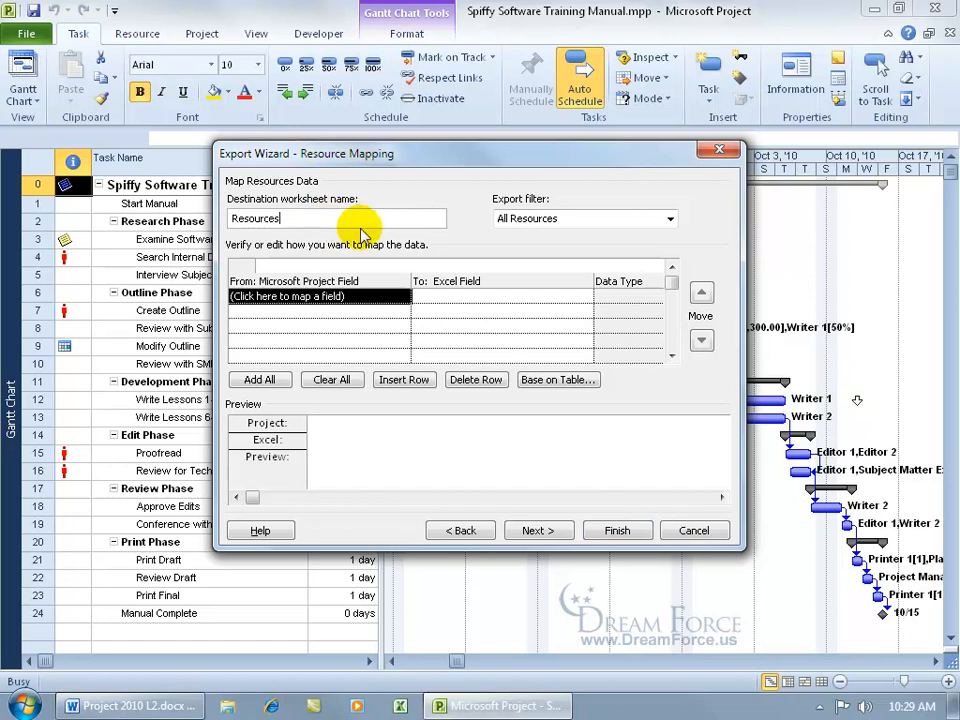
Map the Project field Name as the first exported resource field.
left_click(401, 296)
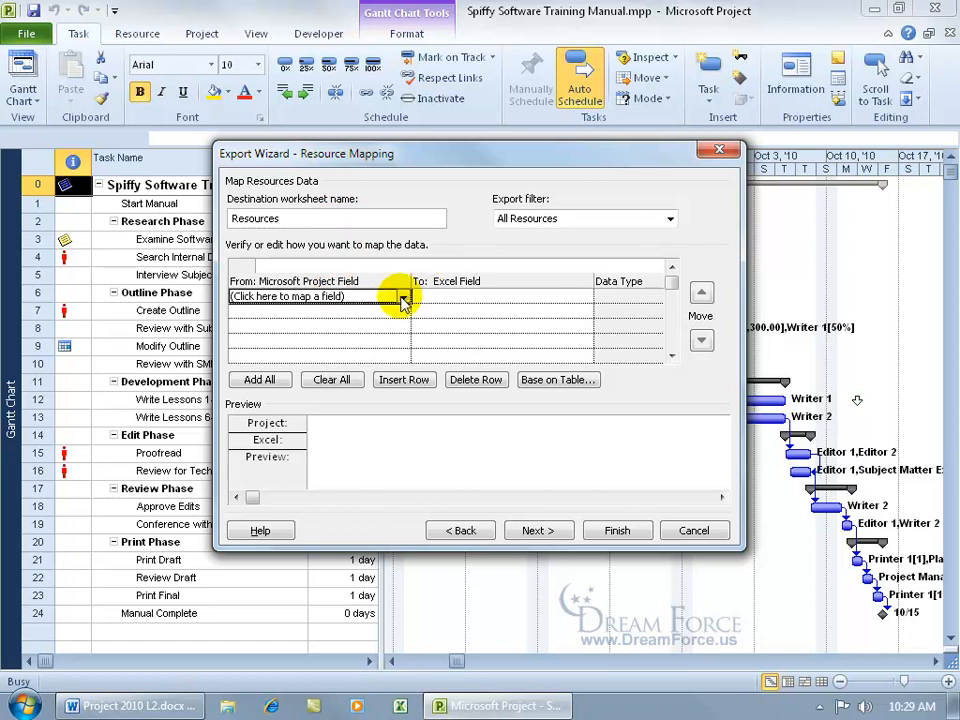
left_click(401, 297)
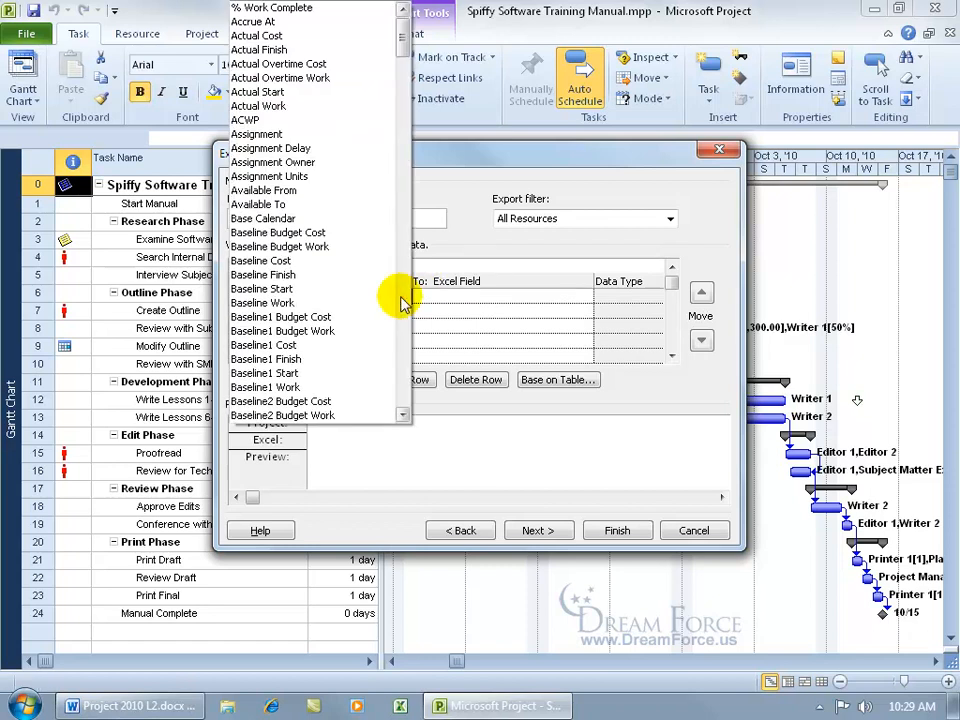
key("n")
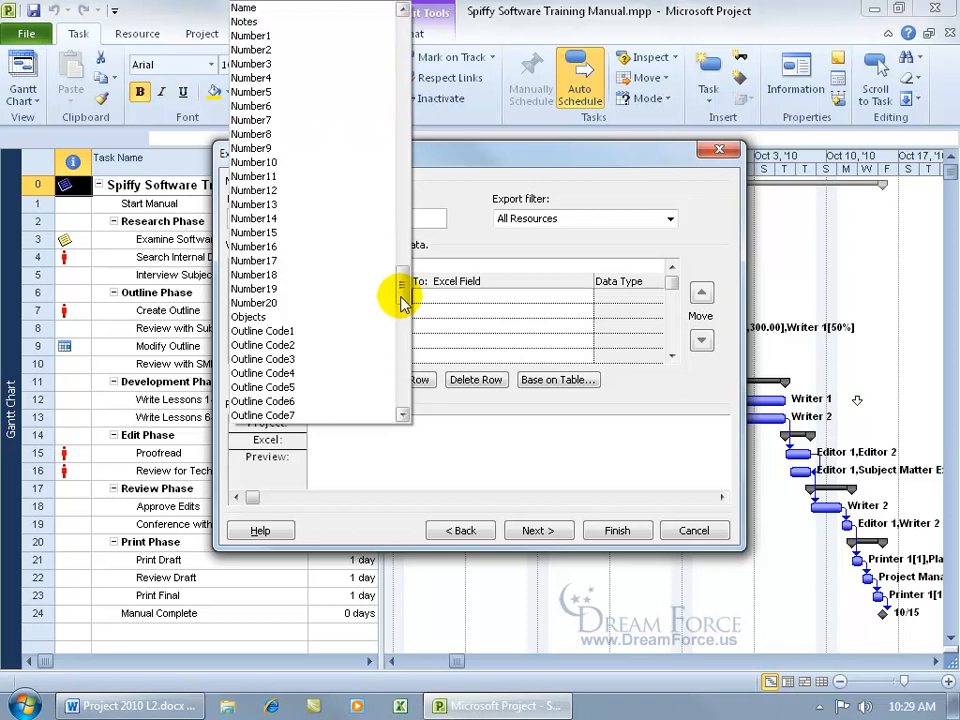
left_click(276, 8)
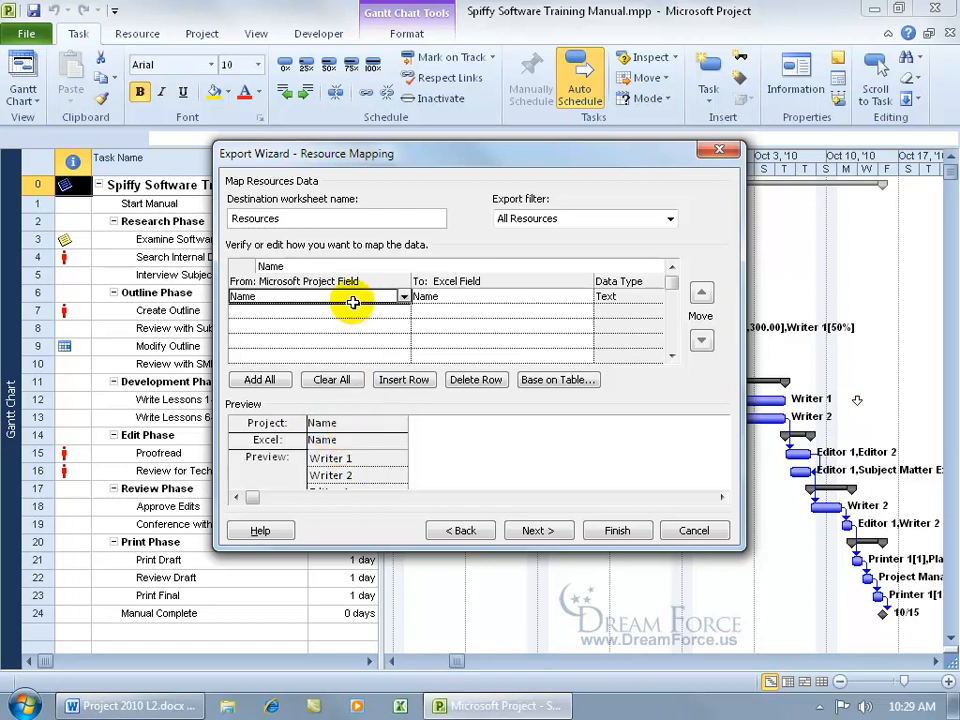
Map the Project field Cost as the second exported resource field, below Name.
left_click(393, 310)
left_click(403, 311)
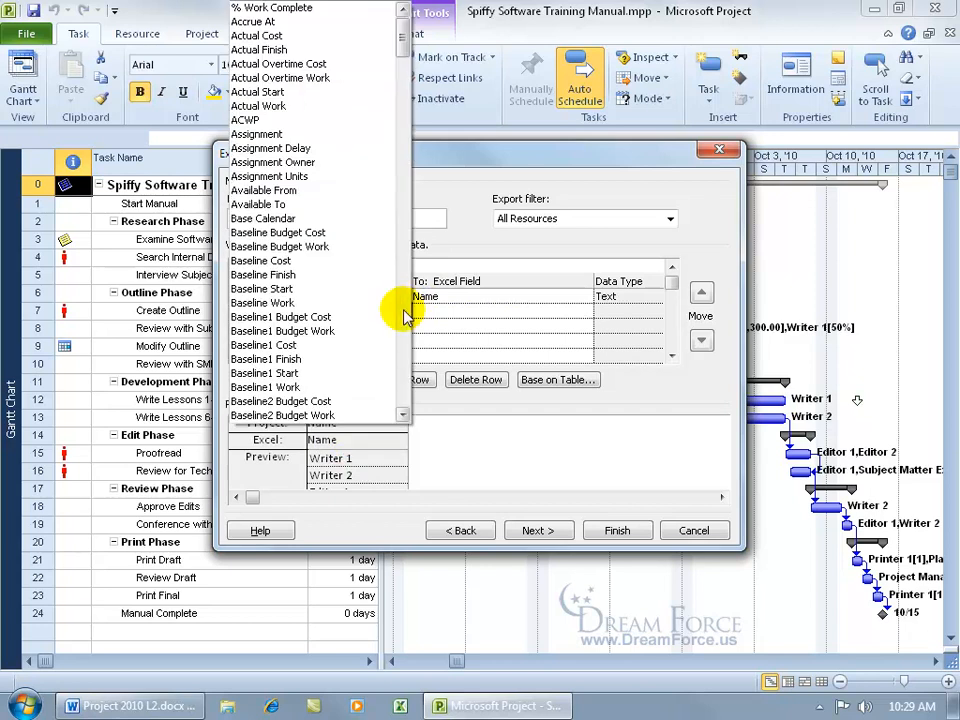
left_click(404, 311)
scroll(404, 316, "down", 1)
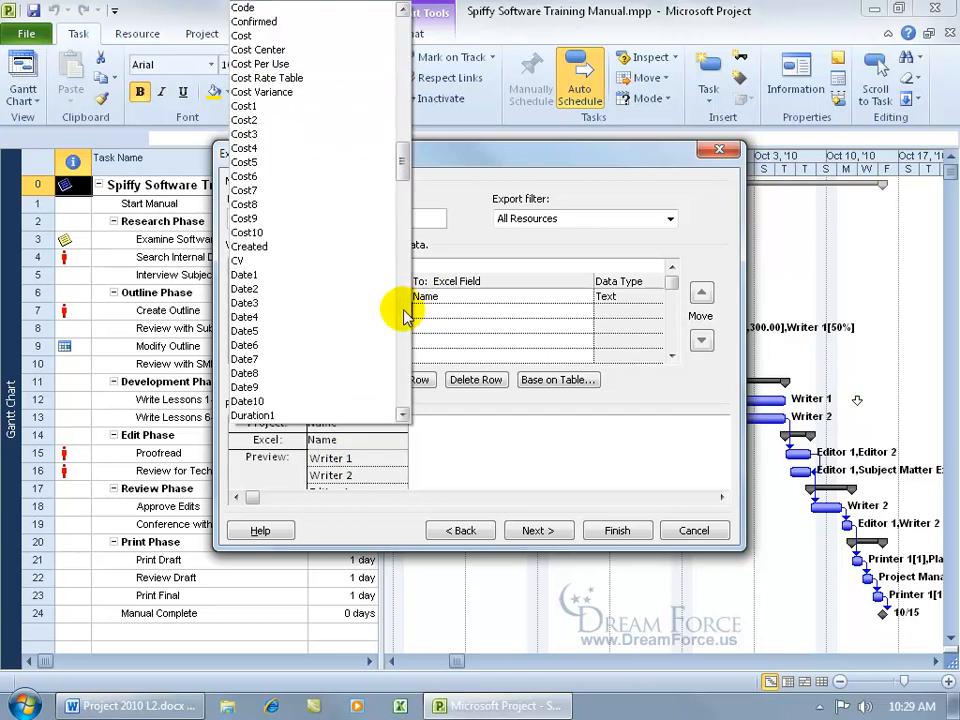
scroll(404, 316, "down", 1)
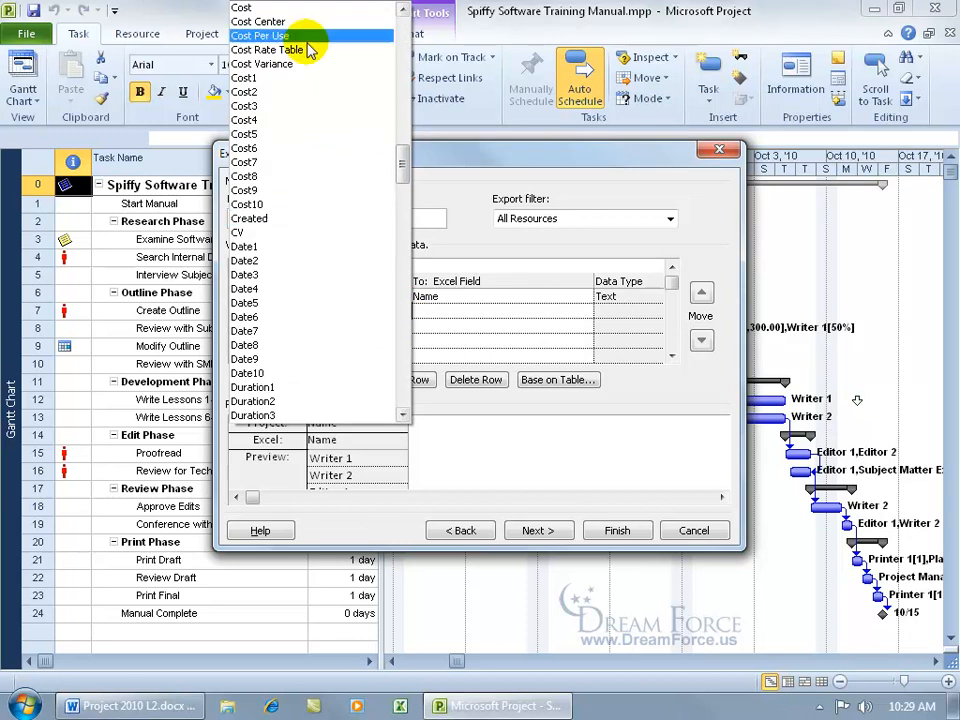
left_click(292, 8)
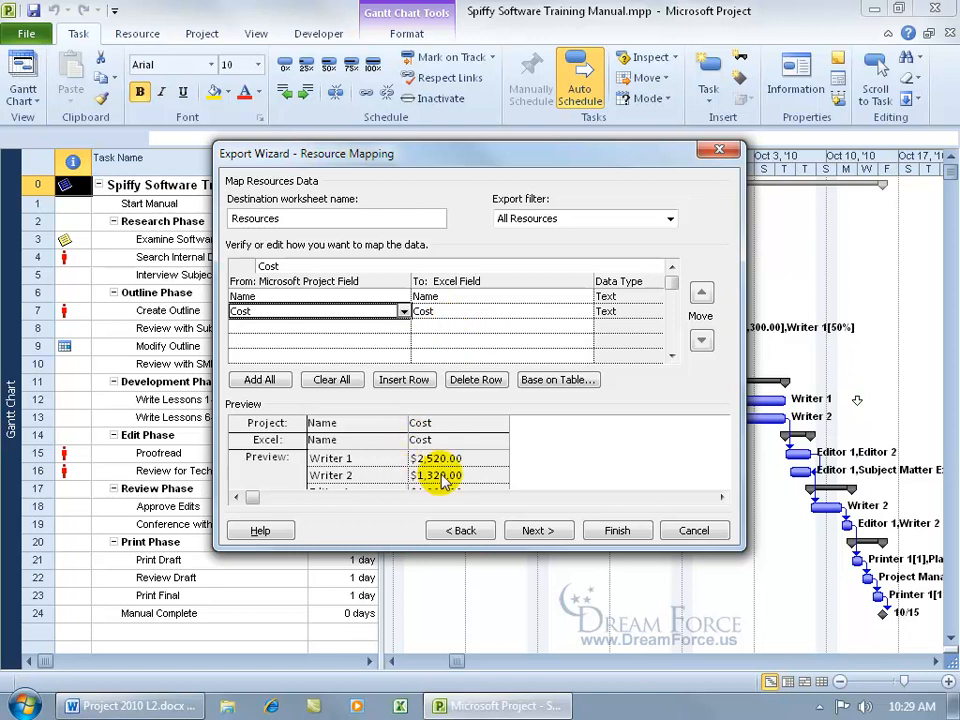
Save the export map as "My Spiffed Out Resource Costs" and finish the export.
left_click(531, 527)
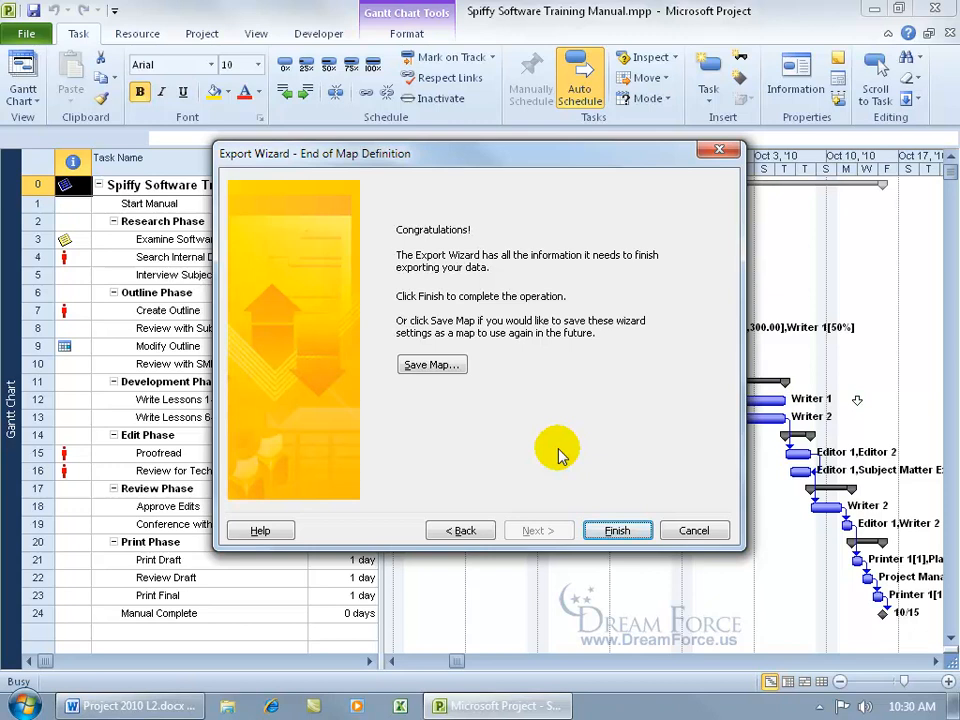
left_click(422, 362)
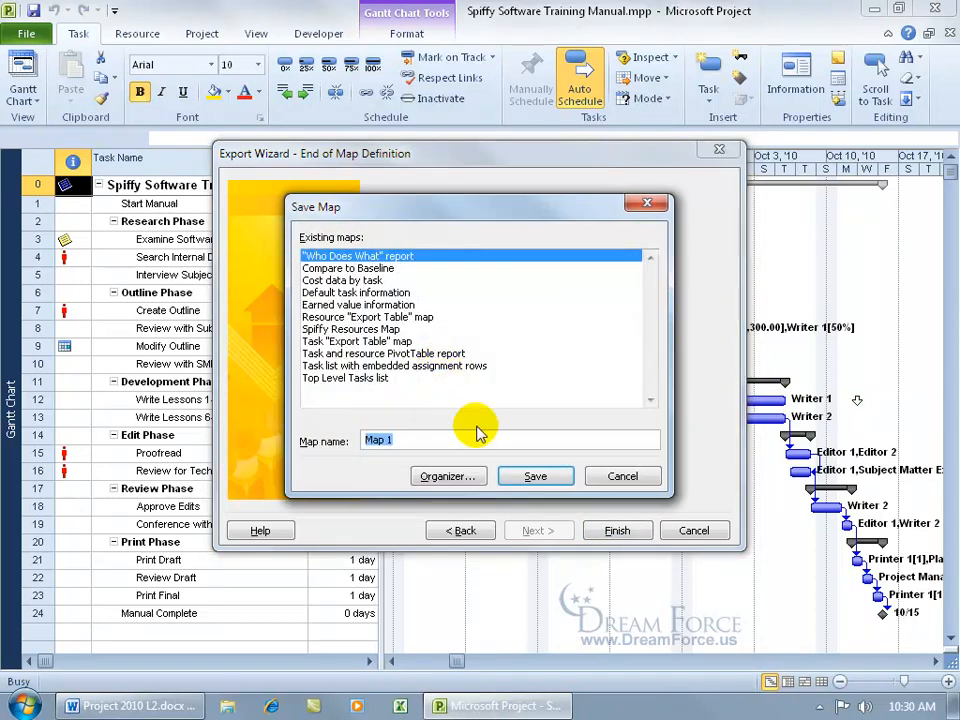
type("My Spiffed Out Resource Cost")
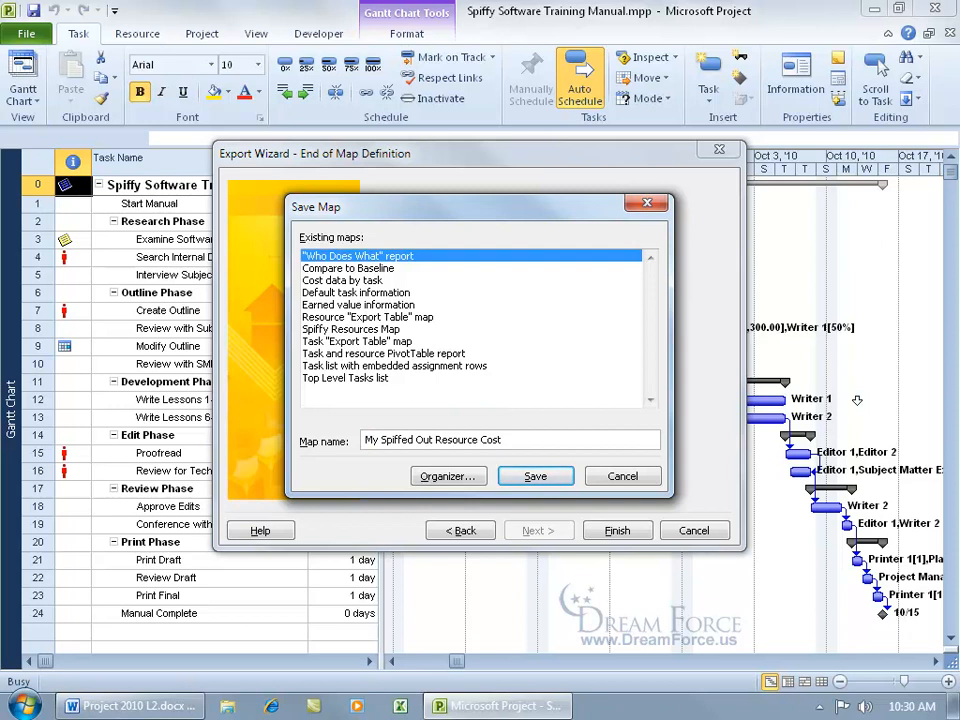
type("s")
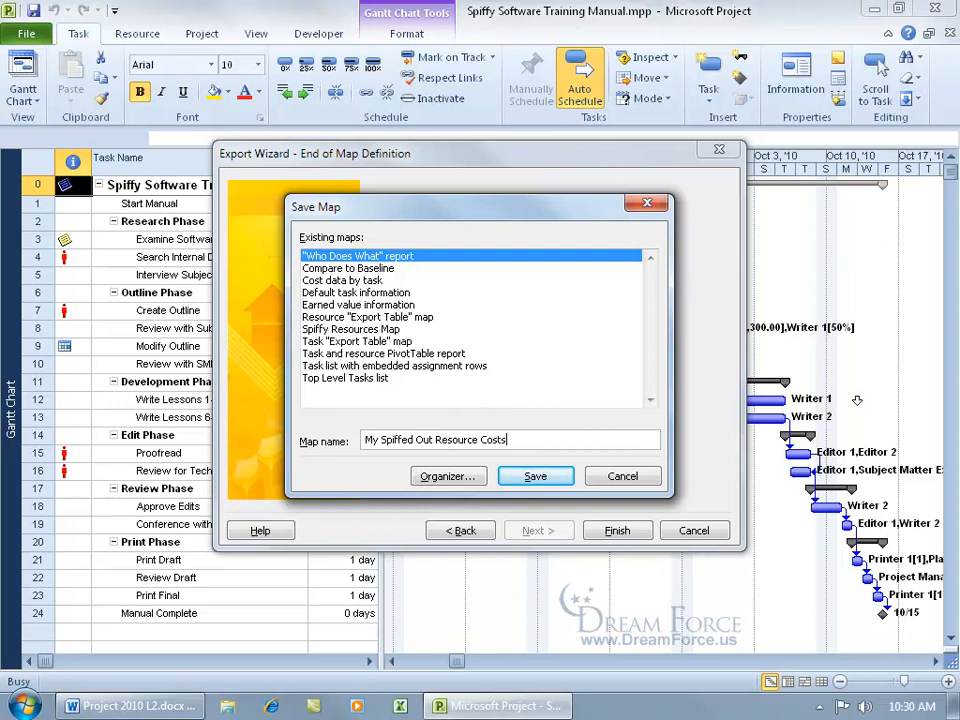
left_click(538, 478)
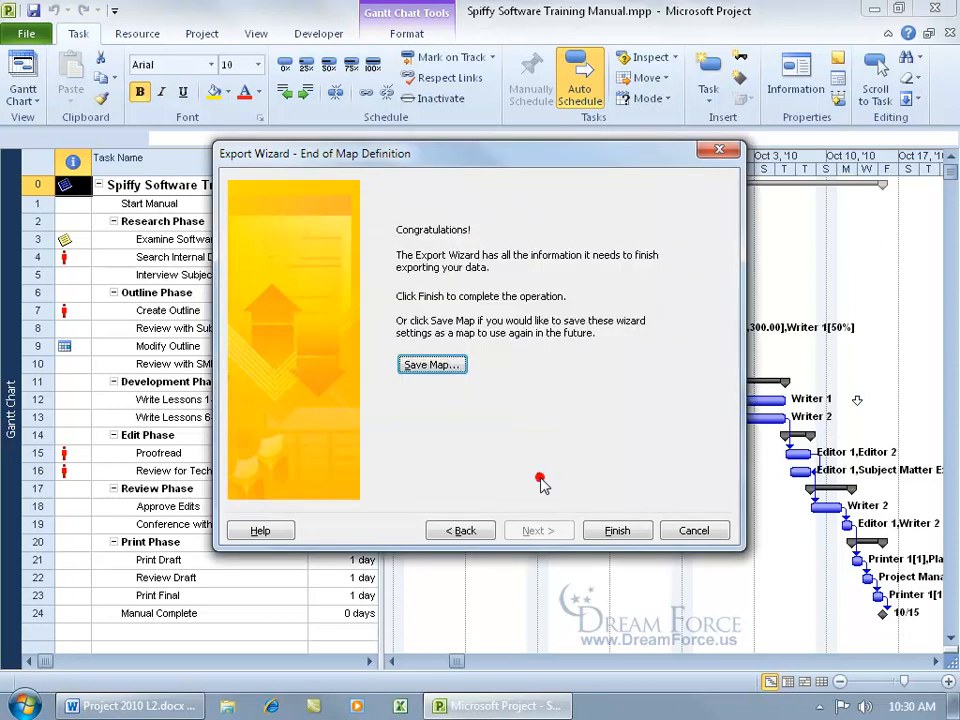
left_click(619, 533)
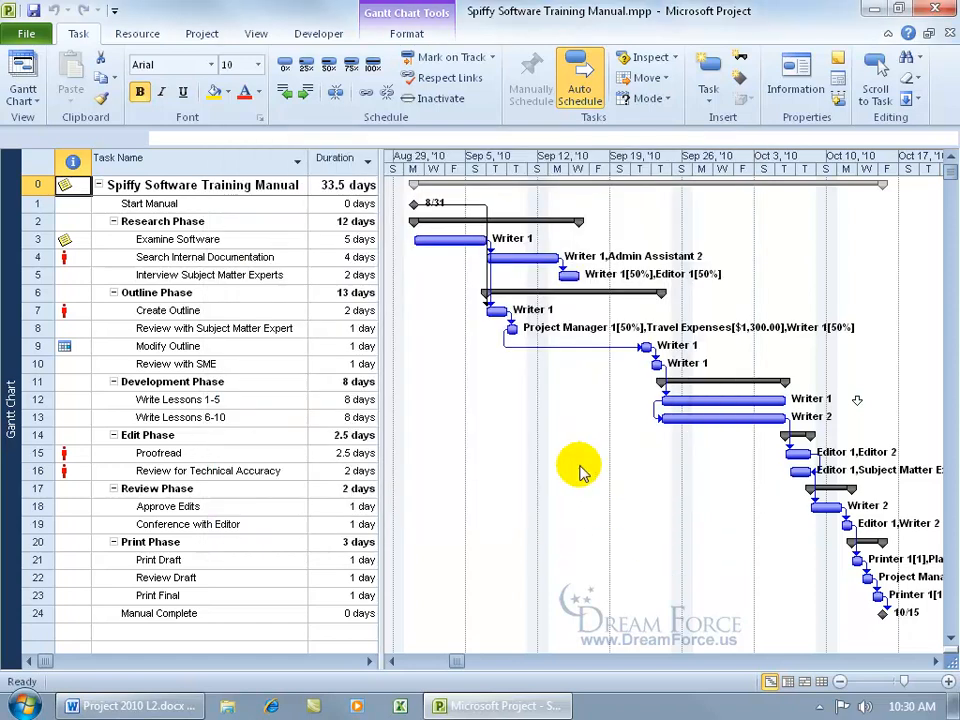
Open the exported Spiffy.xlsx from the desktop in Excel, check its Name and Cost columns, and close the workbook.
left_click(873, 9)
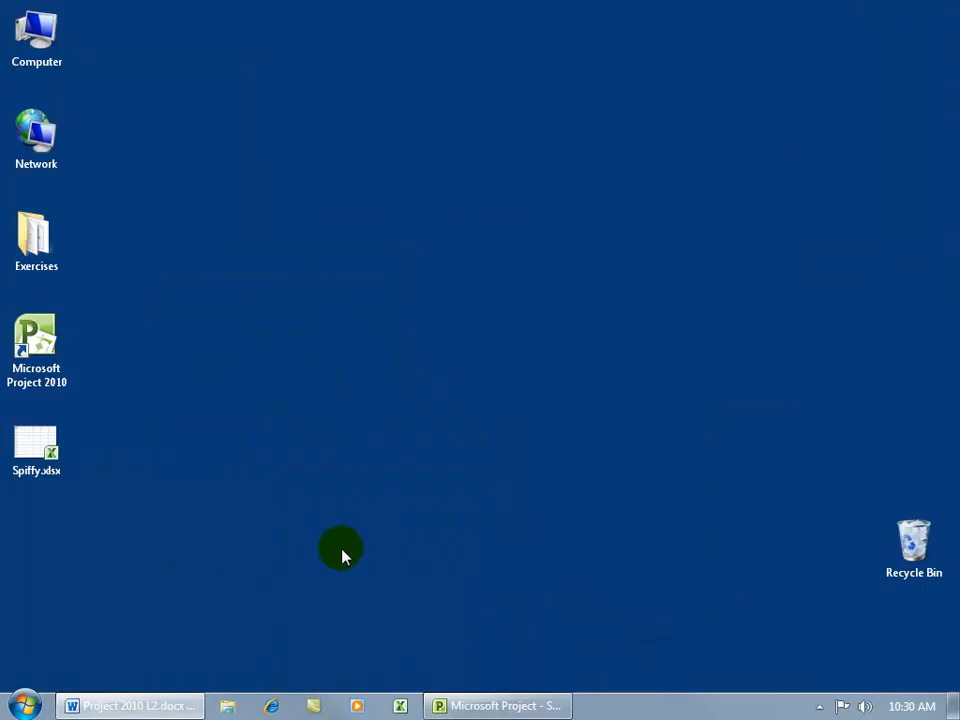
double_click(36, 445)
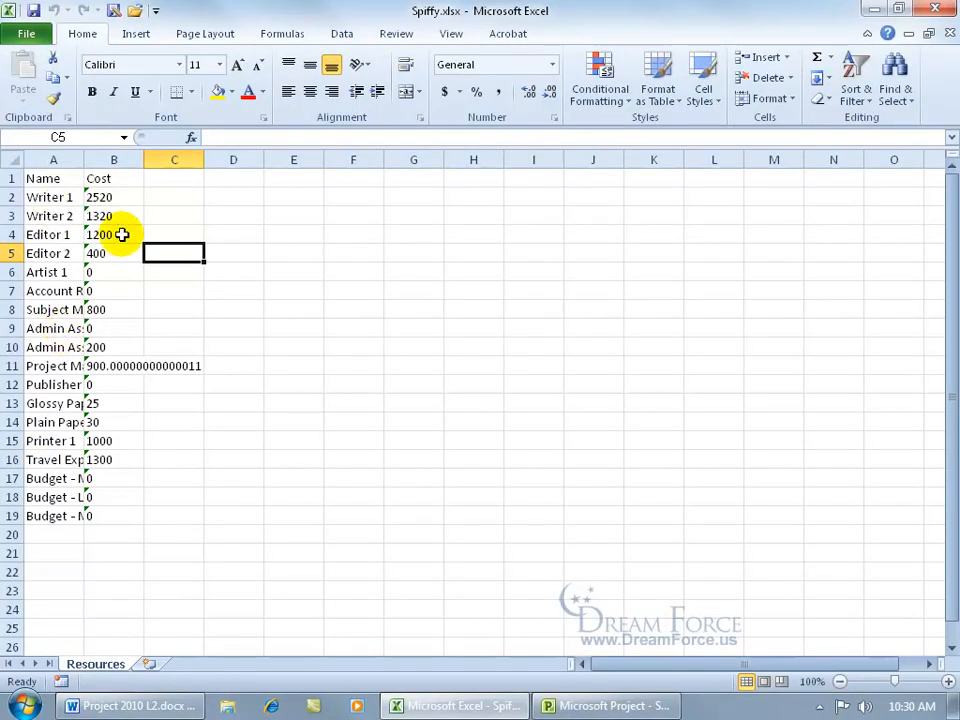
left_click(62, 179)
left_click(117, 184)
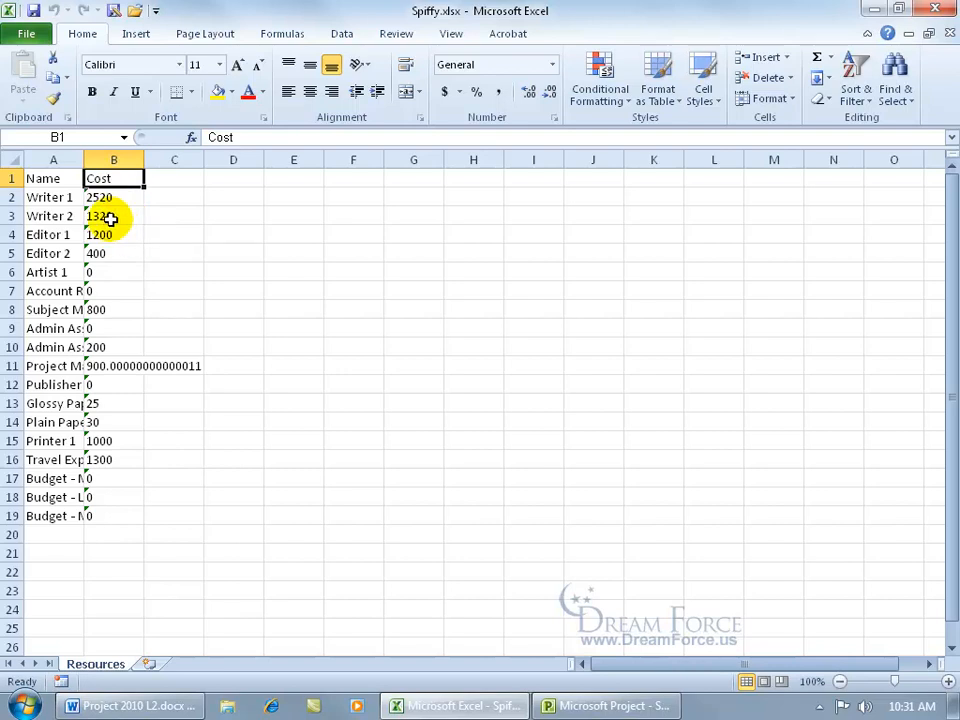
left_click(935, 9)
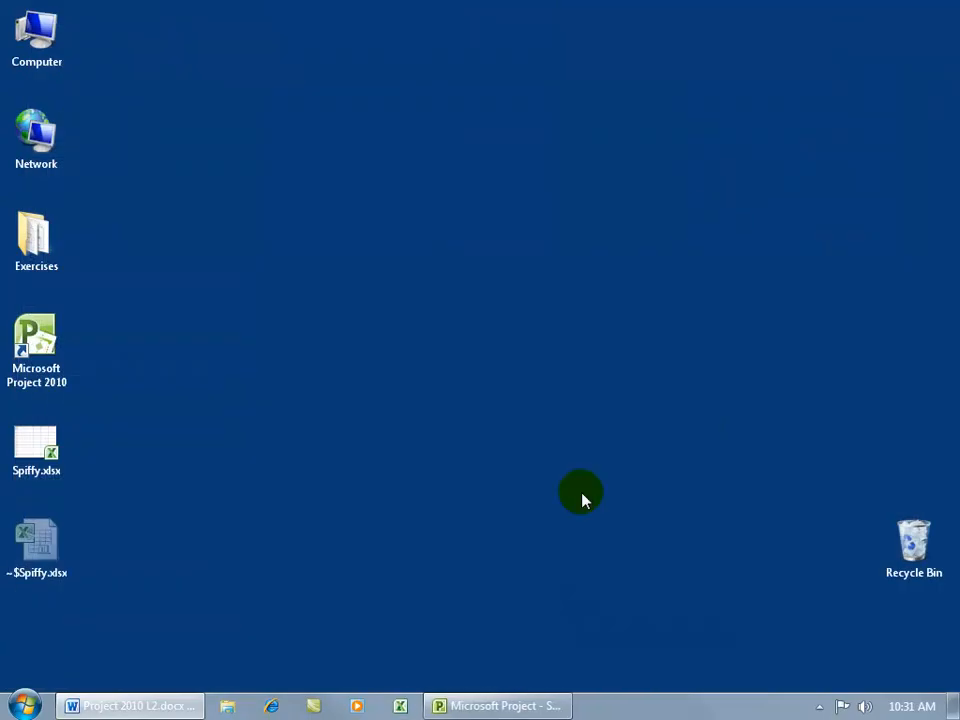
Switch back to Microsoft Project and save the project to the desktop as an Excel Workbook named Spiffy2.
left_click(508, 705)
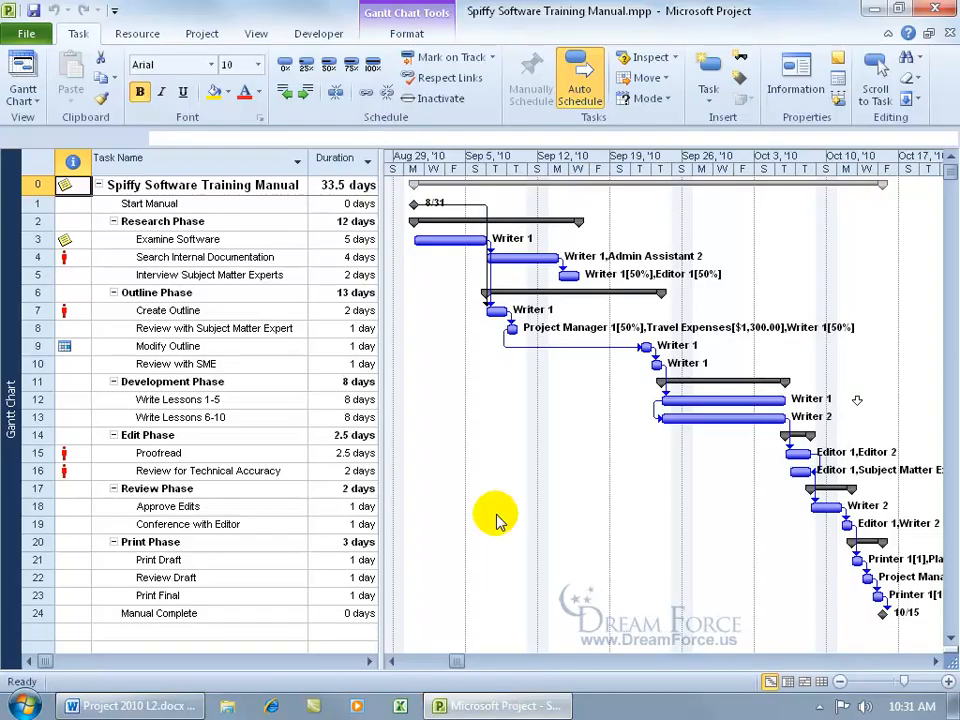
left_click(22, 33)
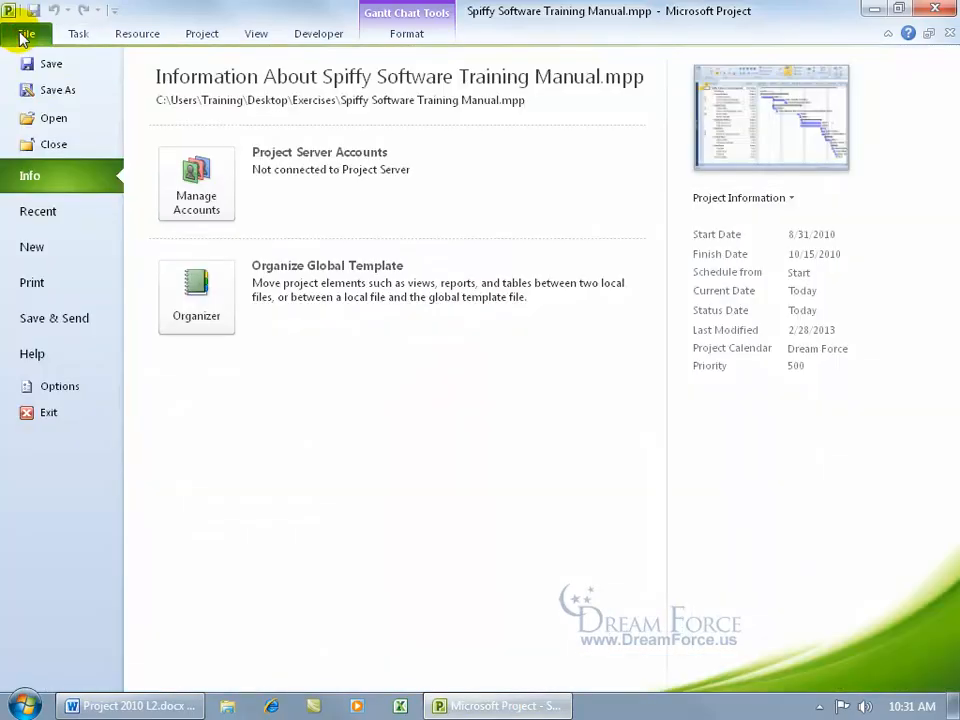
left_click(50, 91)
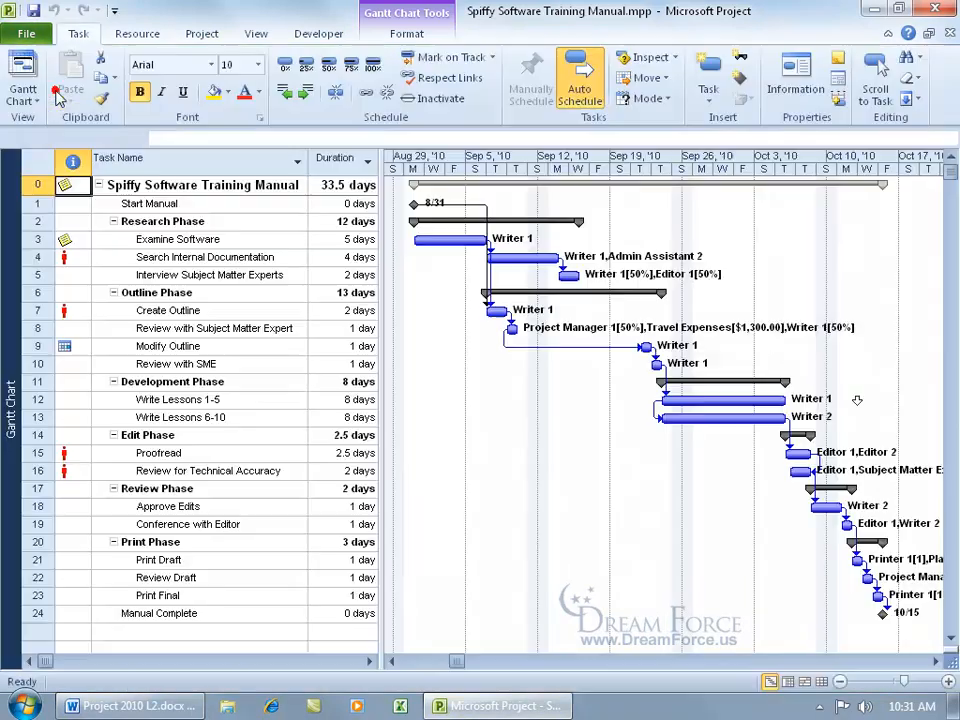
left_click(216, 207)
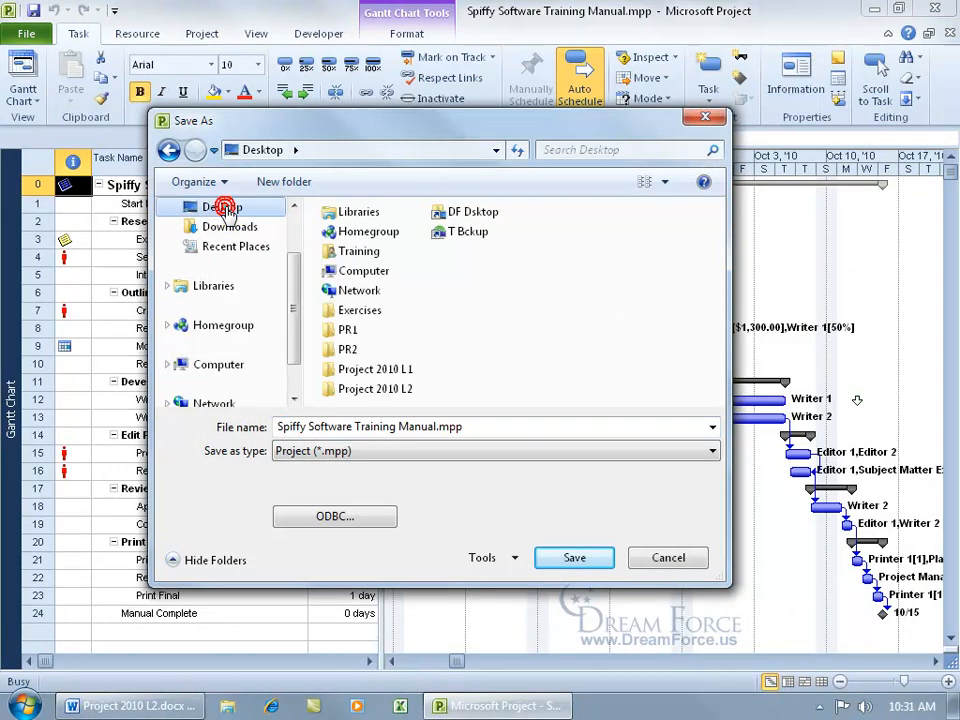
left_click(316, 453)
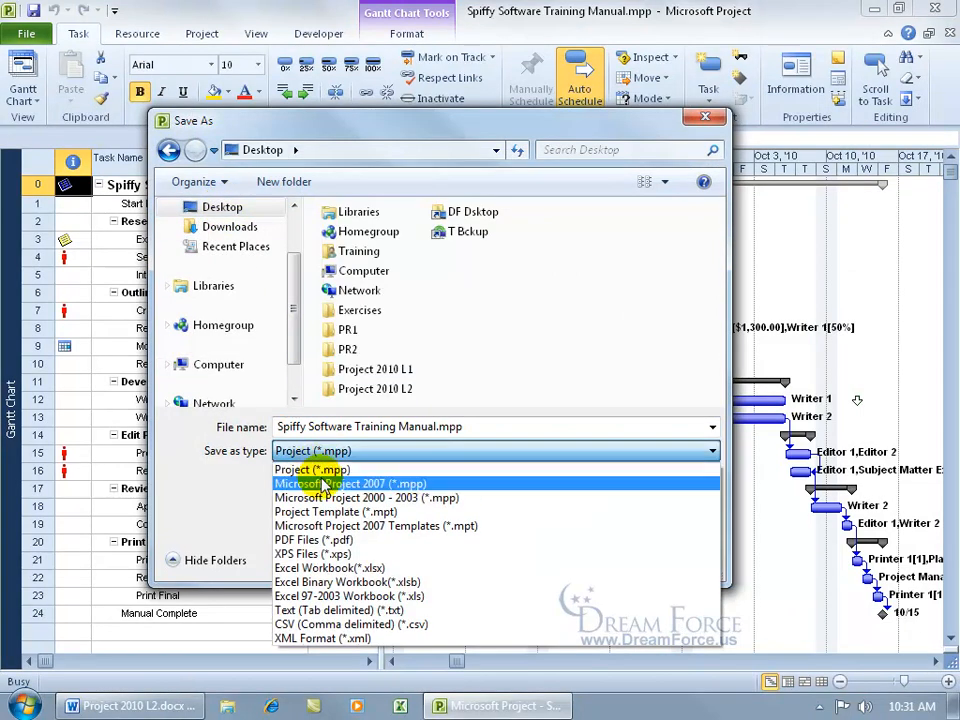
left_click(345, 568)
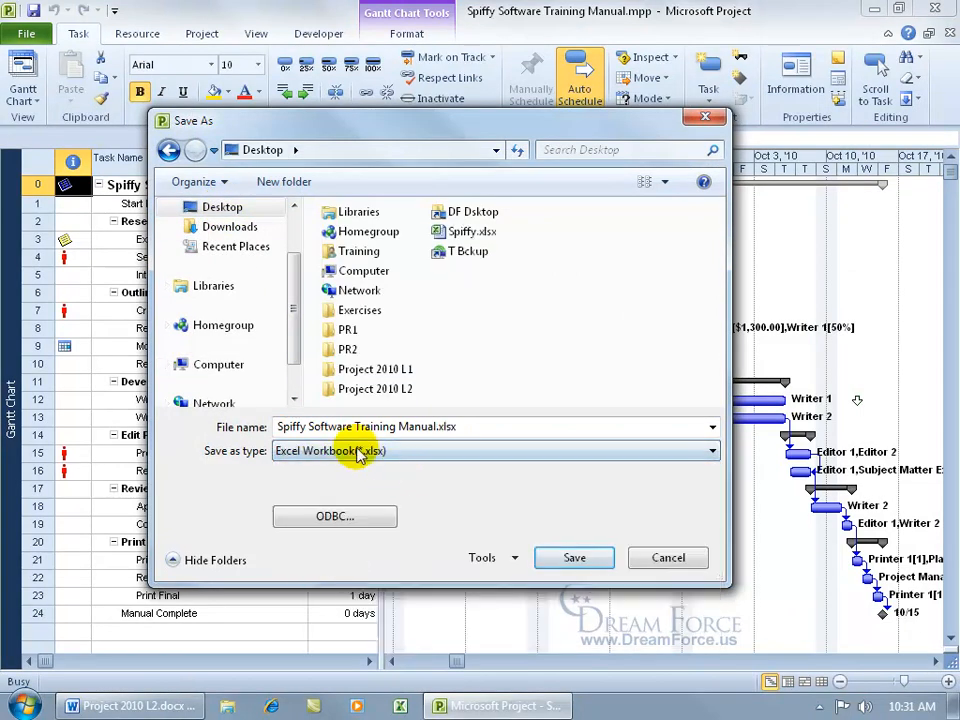
left_click_drag(499, 426, 307, 426)
type("2")
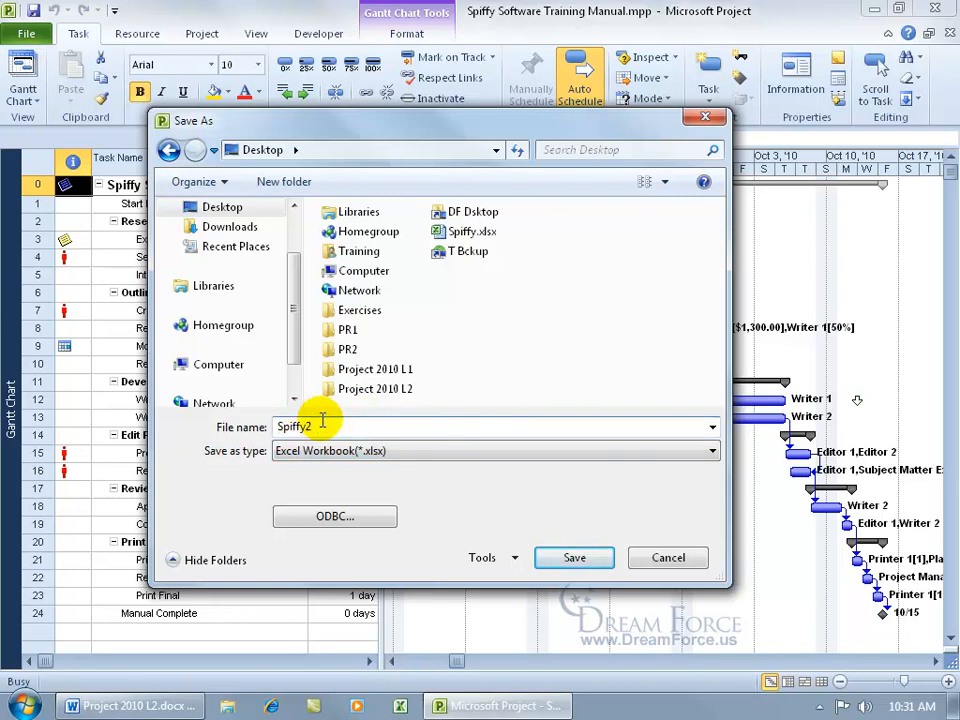
left_click(570, 557)
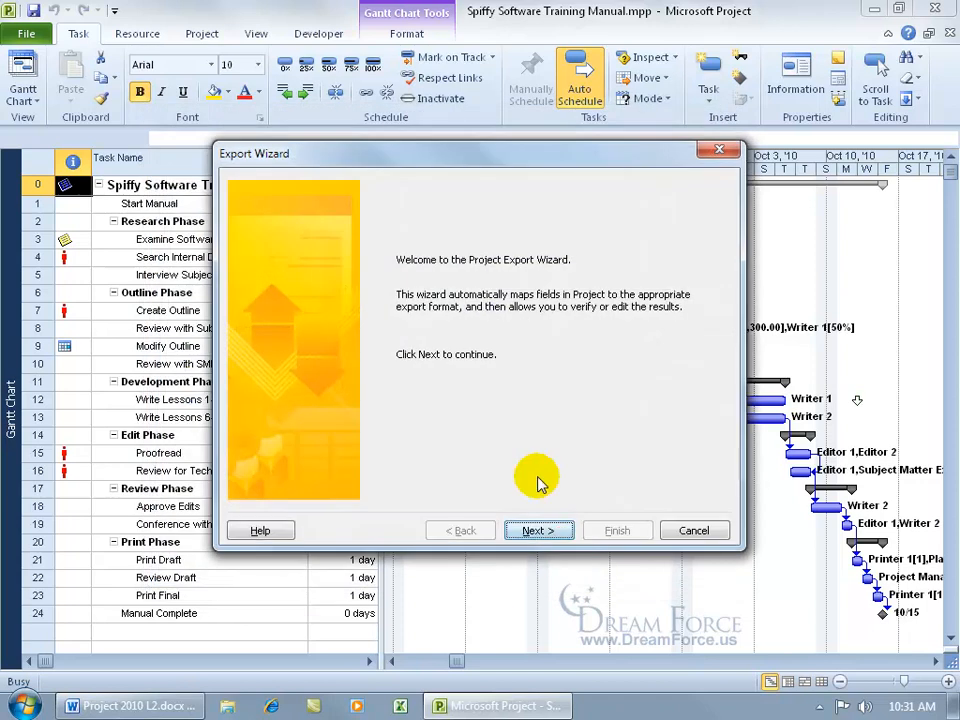
Choose an Excel workbook export that uses an existing map.
left_click(540, 531)
left_click(550, 531)
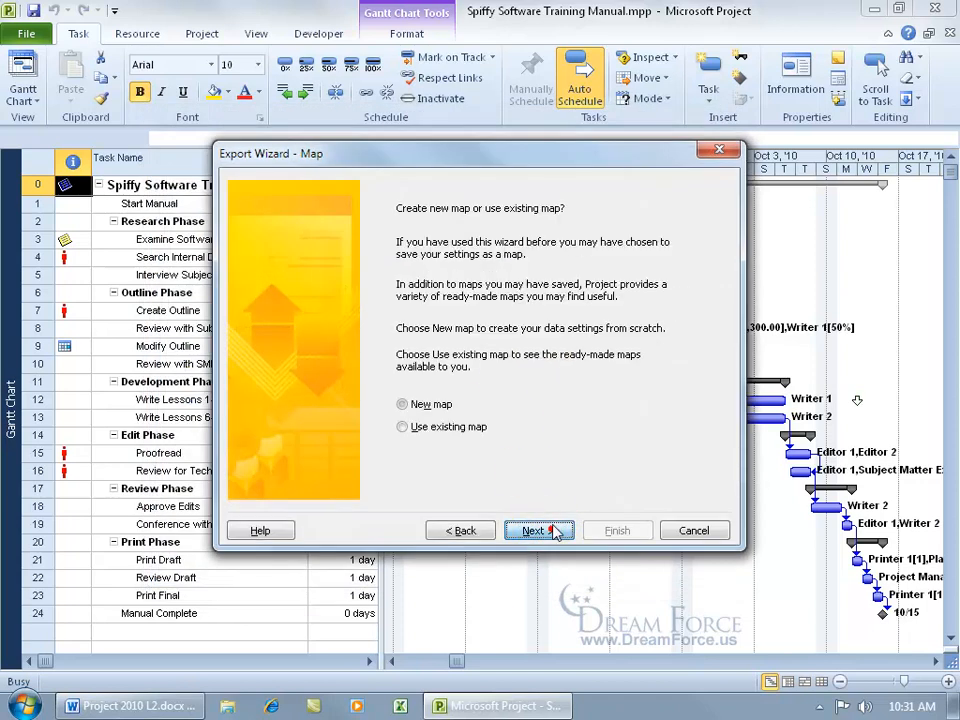
left_click(444, 430)
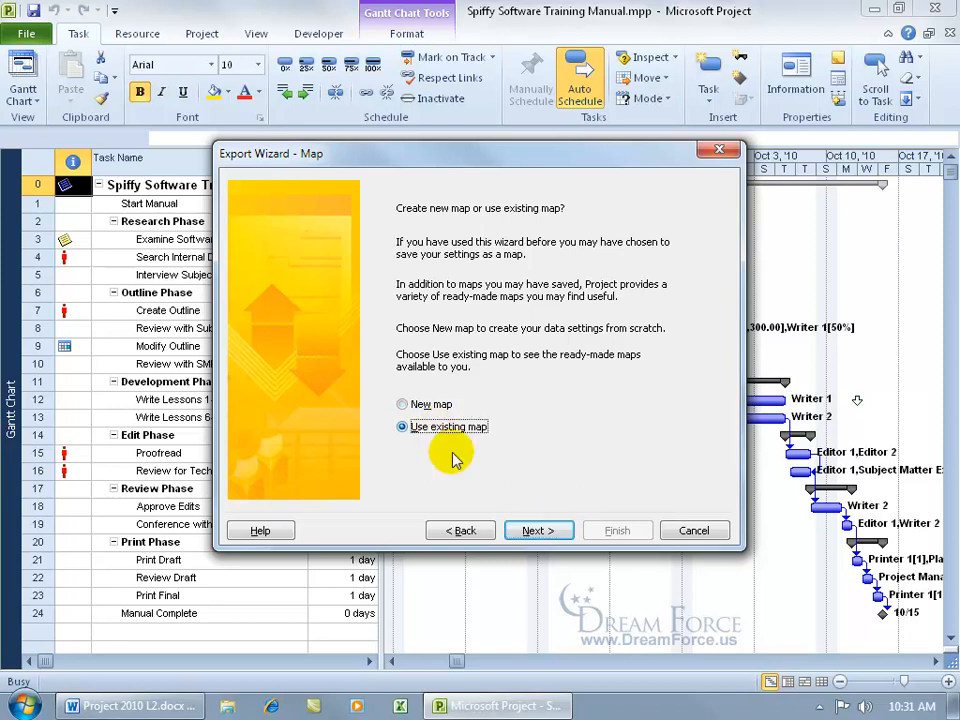
left_click(540, 528)
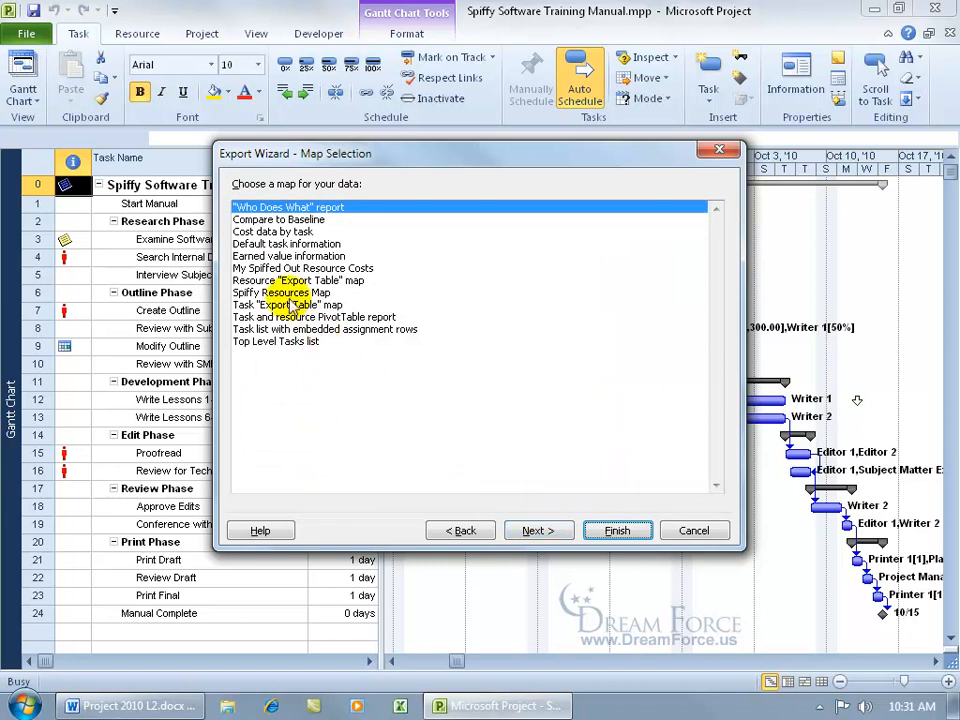
Examine the data options and field mapping of the "My Spiffed Out Resource Costs" map, and return to the map selection.
left_click(288, 268)
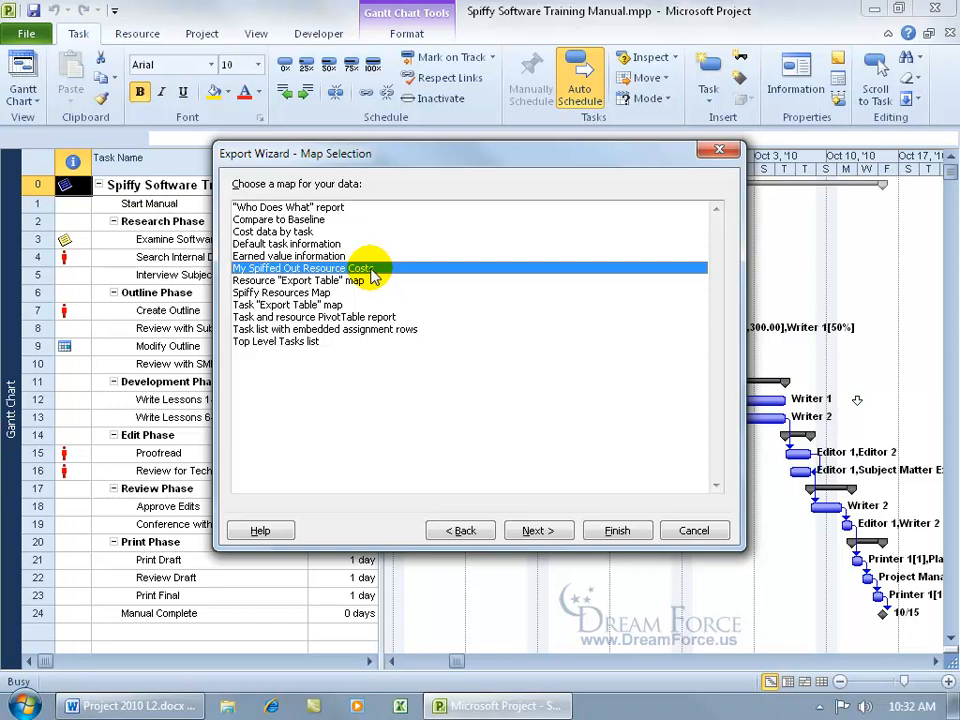
left_click(290, 304)
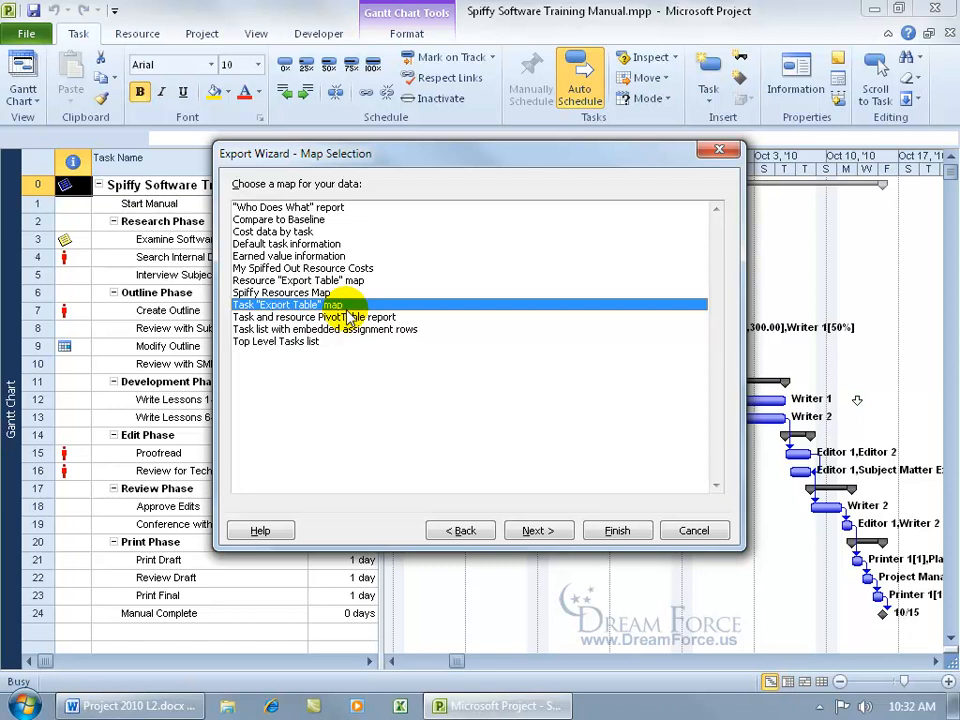
left_click(362, 268)
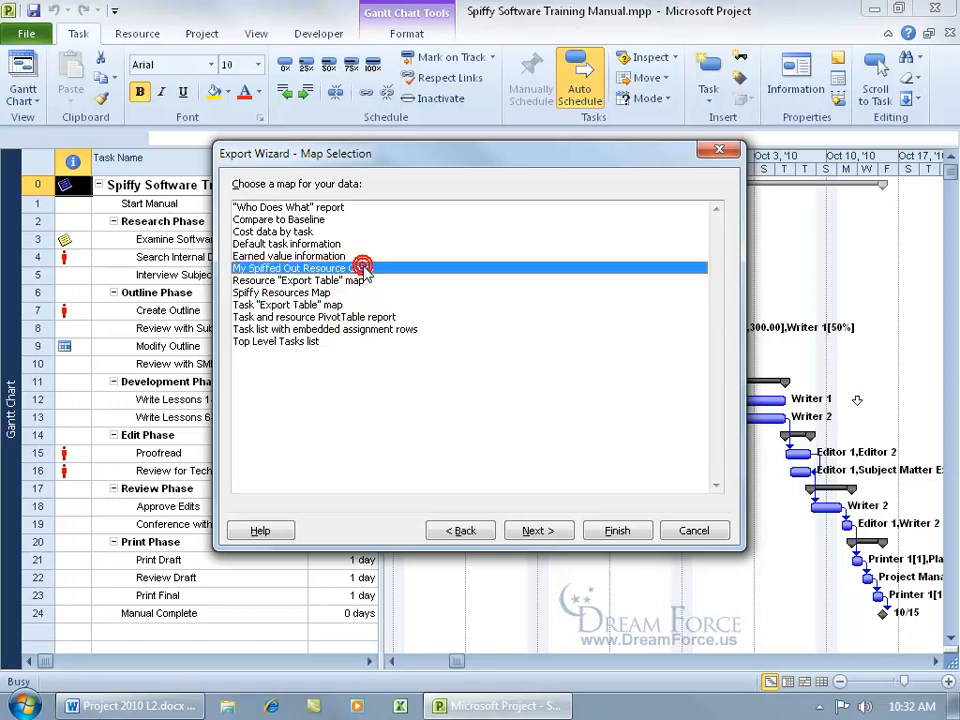
left_click(540, 532)
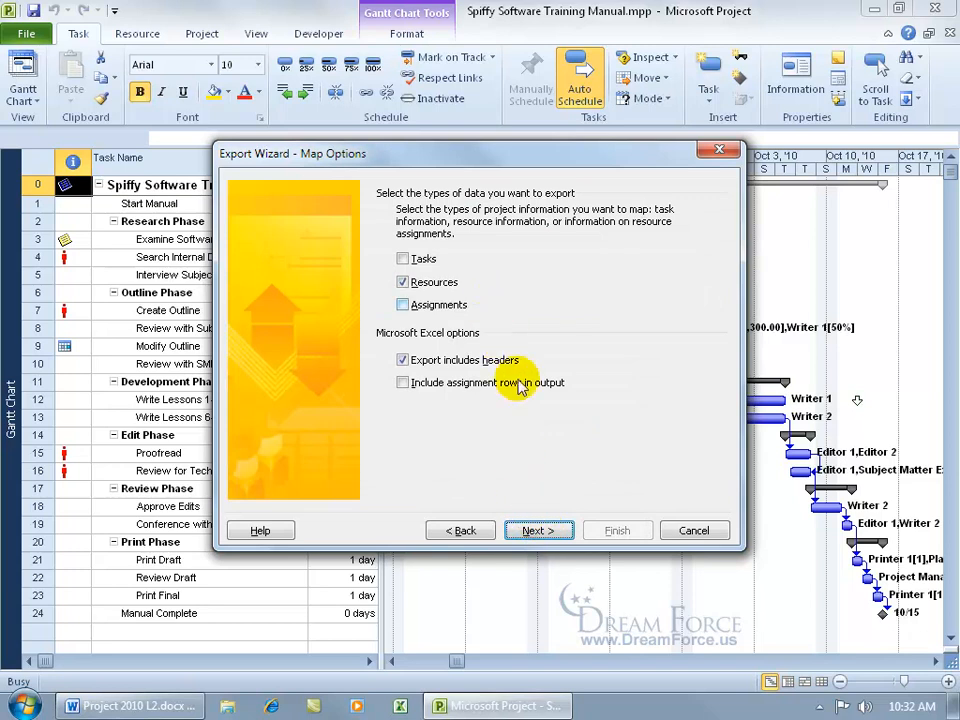
left_click(537, 530)
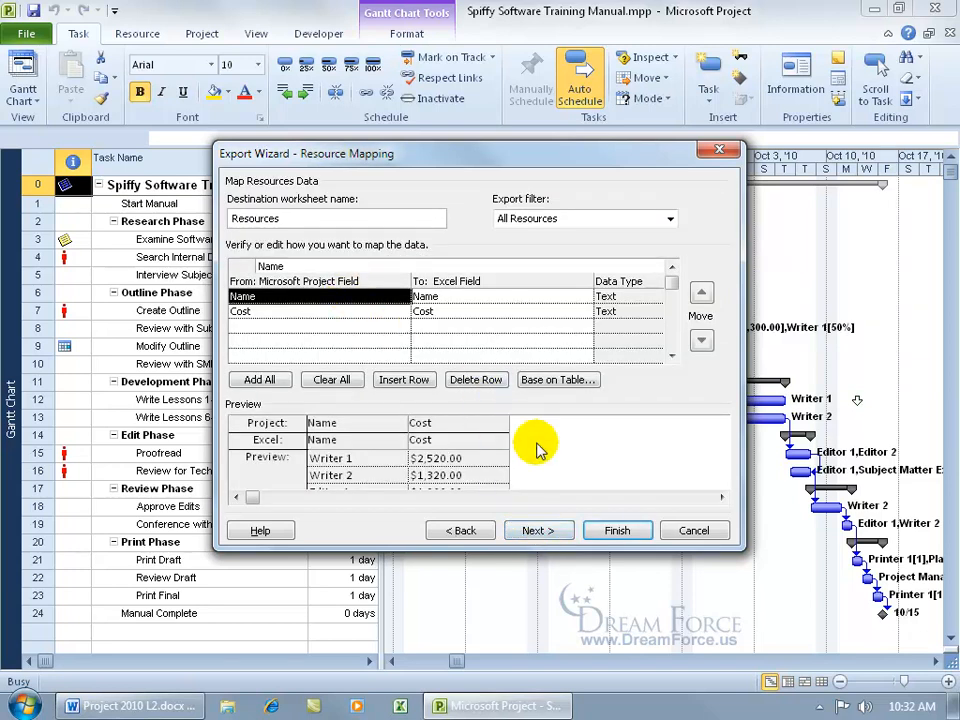
left_click(461, 530)
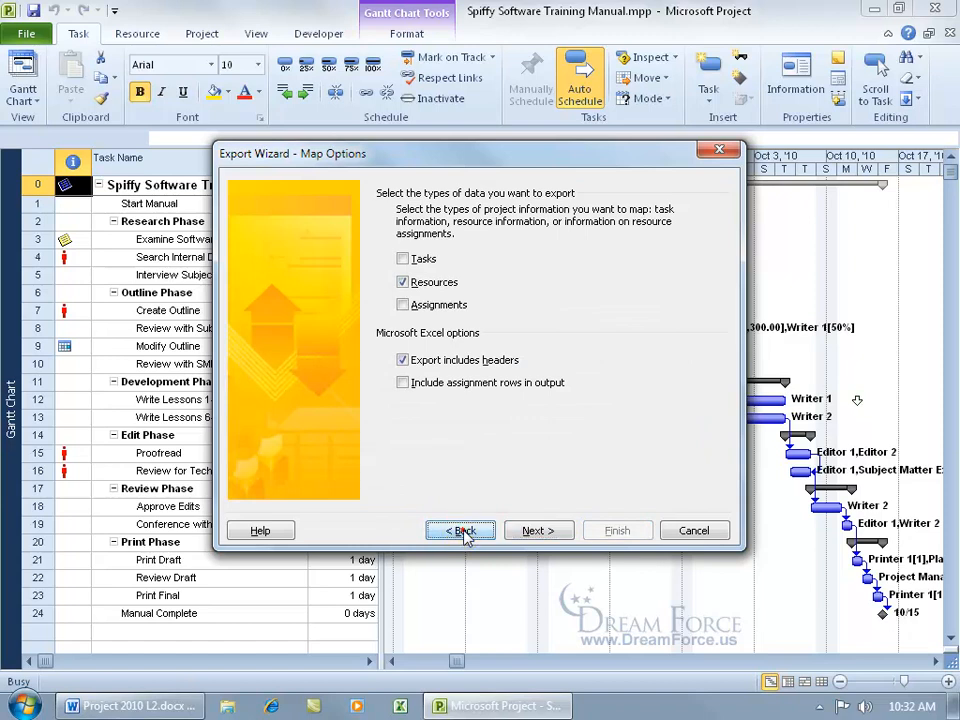
left_click(461, 530)
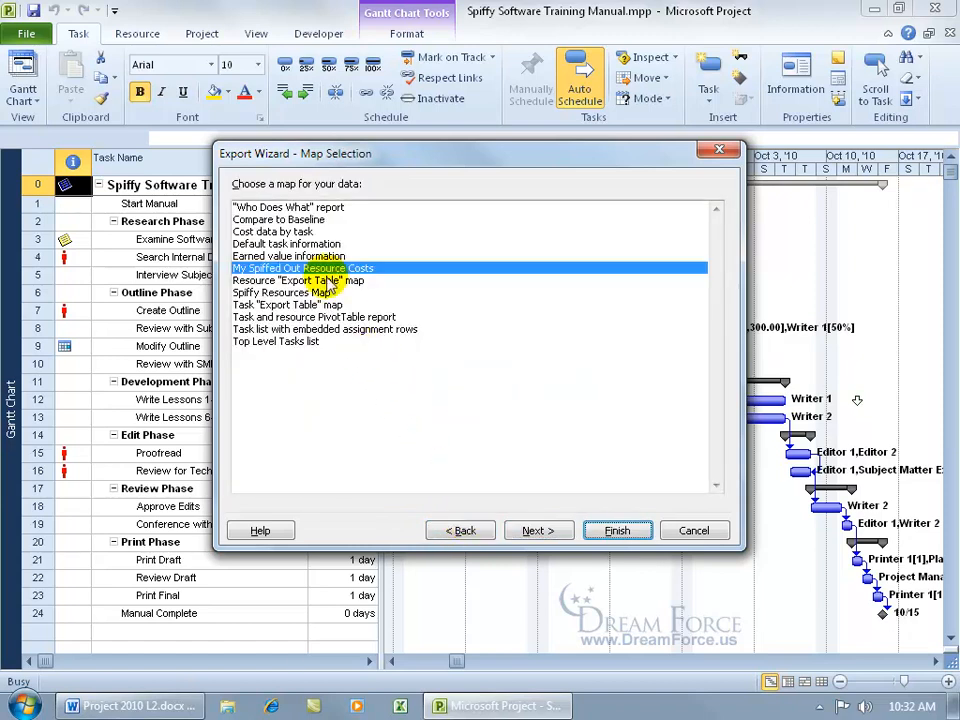
Choose the "Cost data by task" map, keep its Tasks and header options, and proceed to the task mapping.
left_click(295, 231)
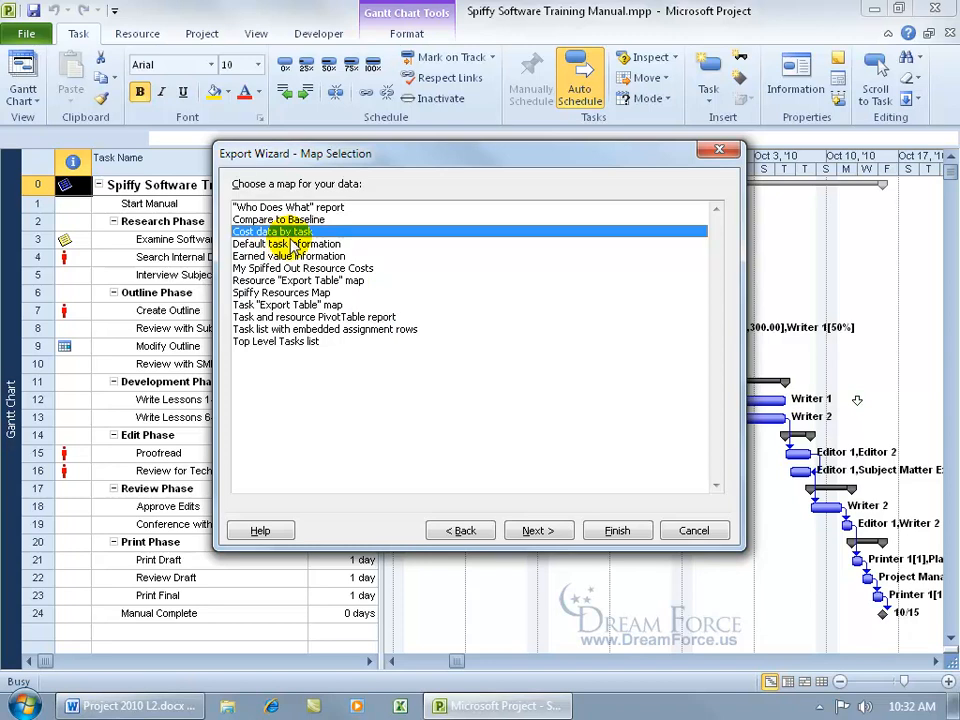
left_click(537, 533)
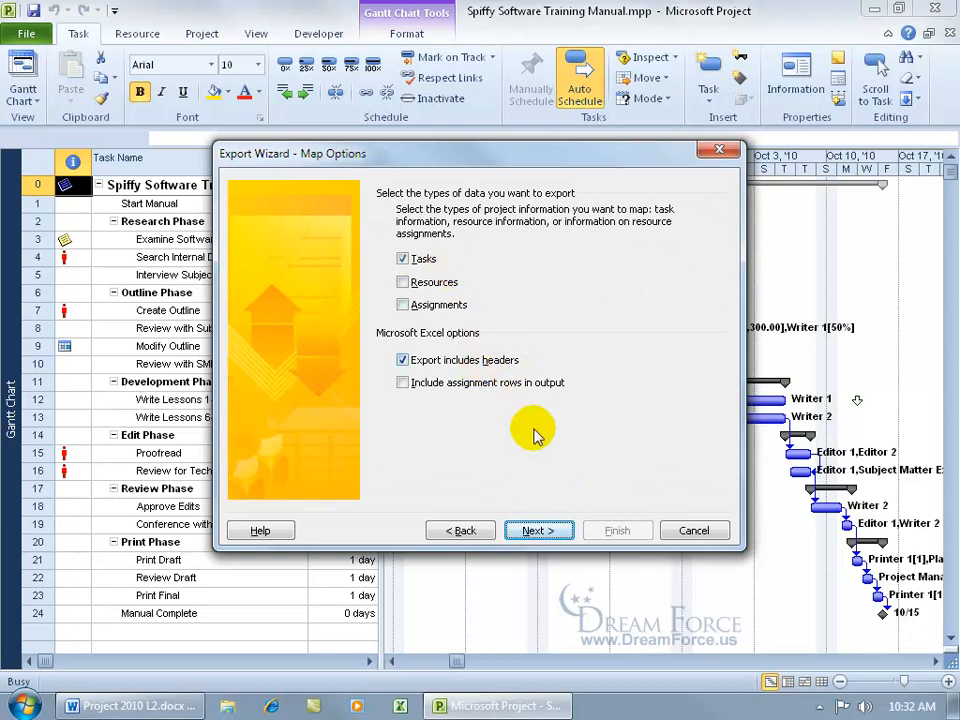
left_click(544, 530)
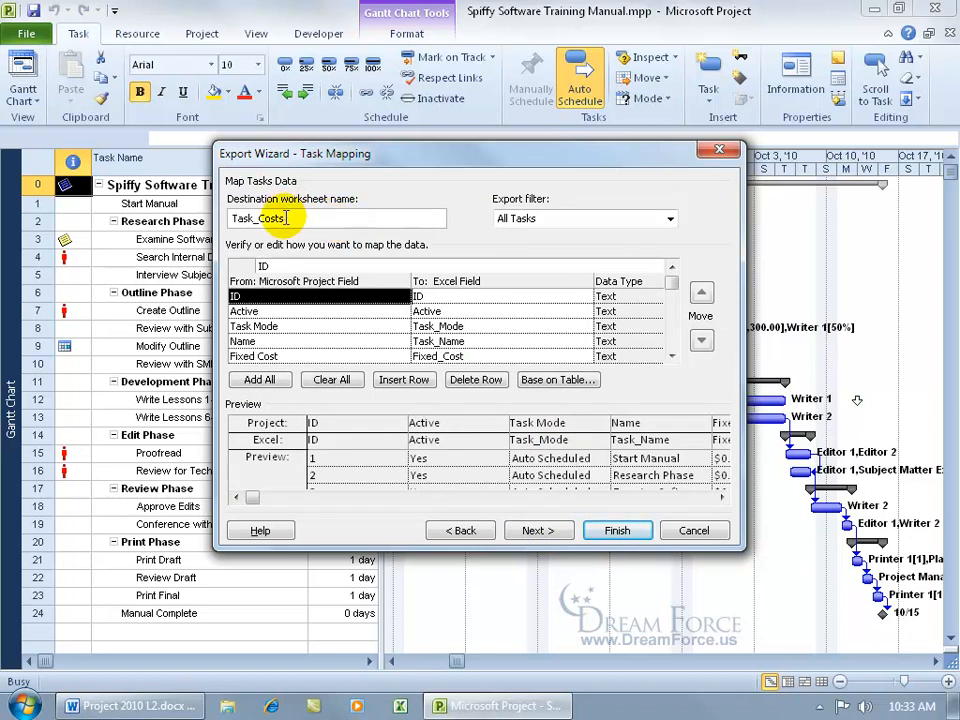
Review the mapped task fields through the last preview column and finish the export.
left_click(390, 341)
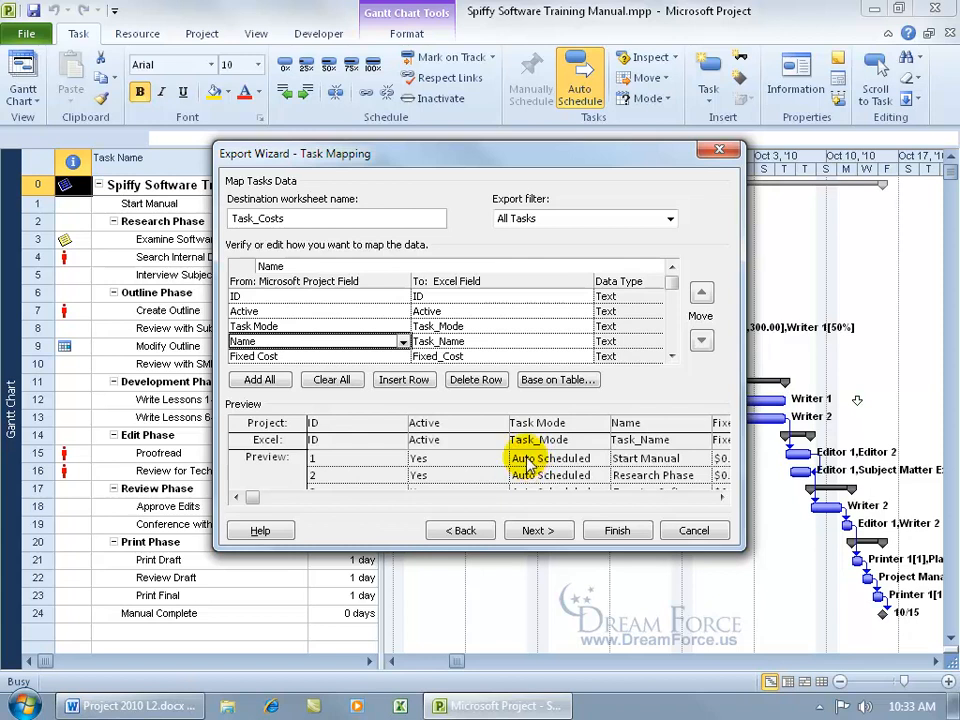
left_click(721, 497)
left_click(721, 497)
left_click(721, 497)
left_click(721, 497)
left_click(721, 497)
left_click(721, 497)
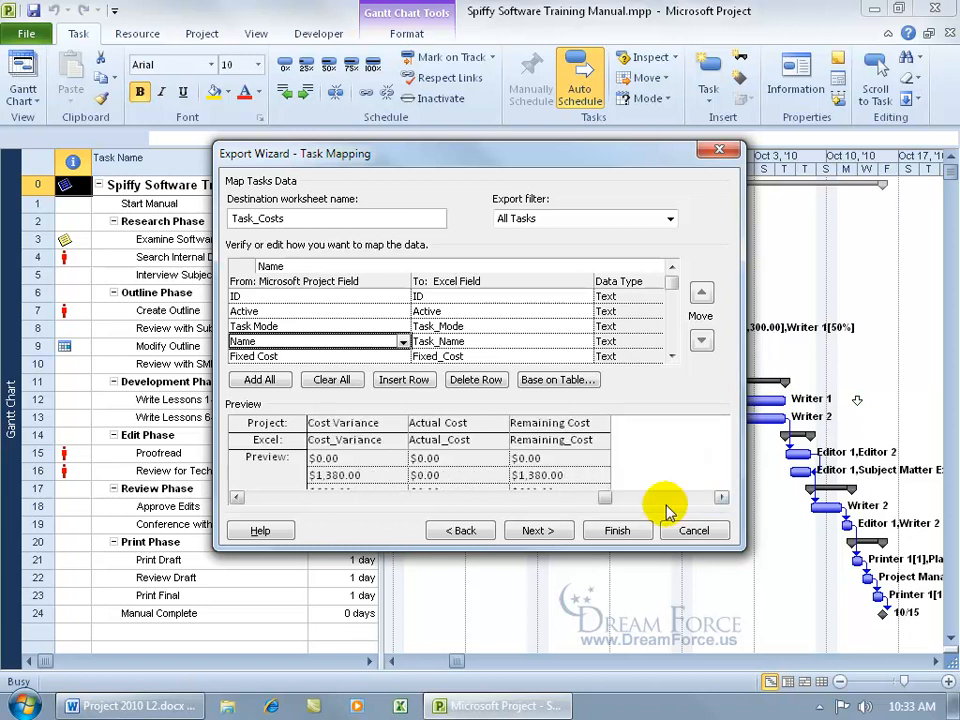
left_click(545, 537)
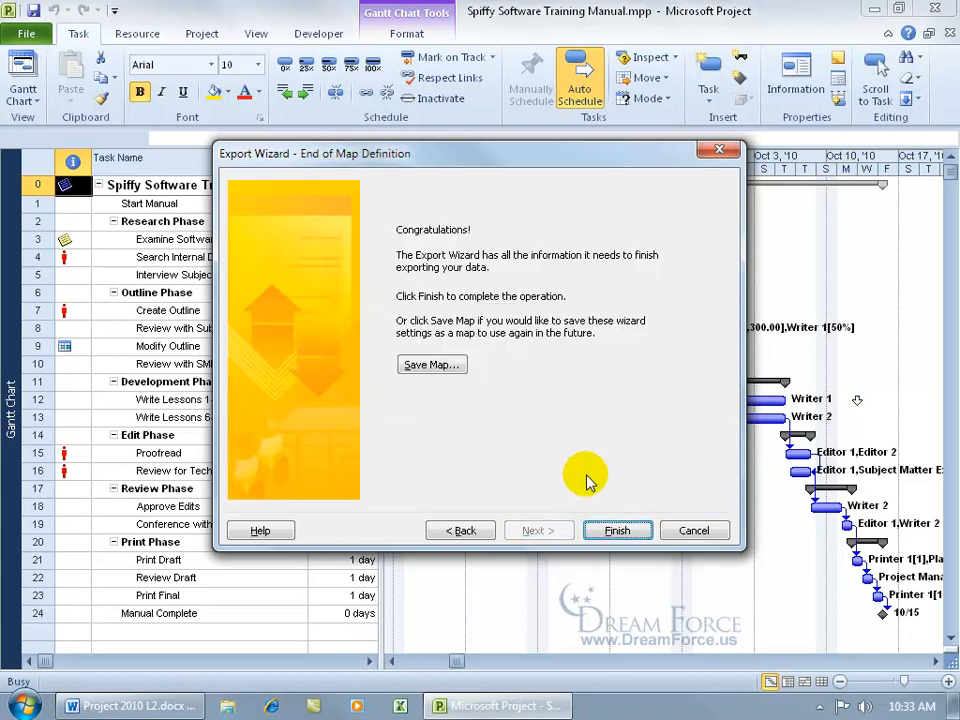
left_click(612, 529)
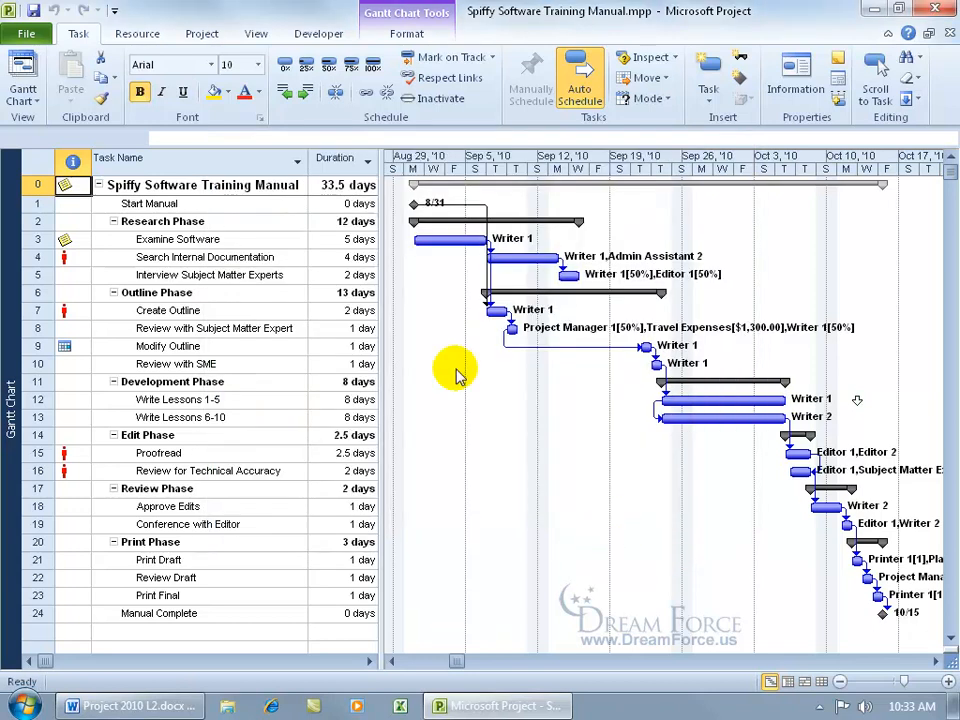
Open the exported Spiffy2.xlsx from the desktop in Excel, check its task cost columns, and close the workbook.
left_click(873, 8)
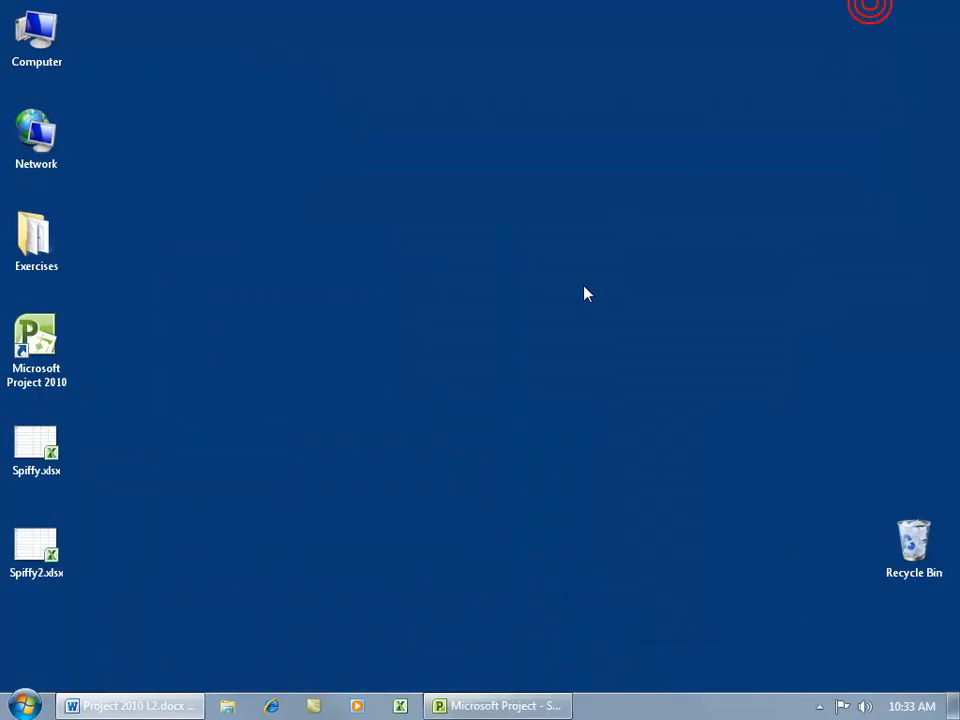
double_click(50, 545)
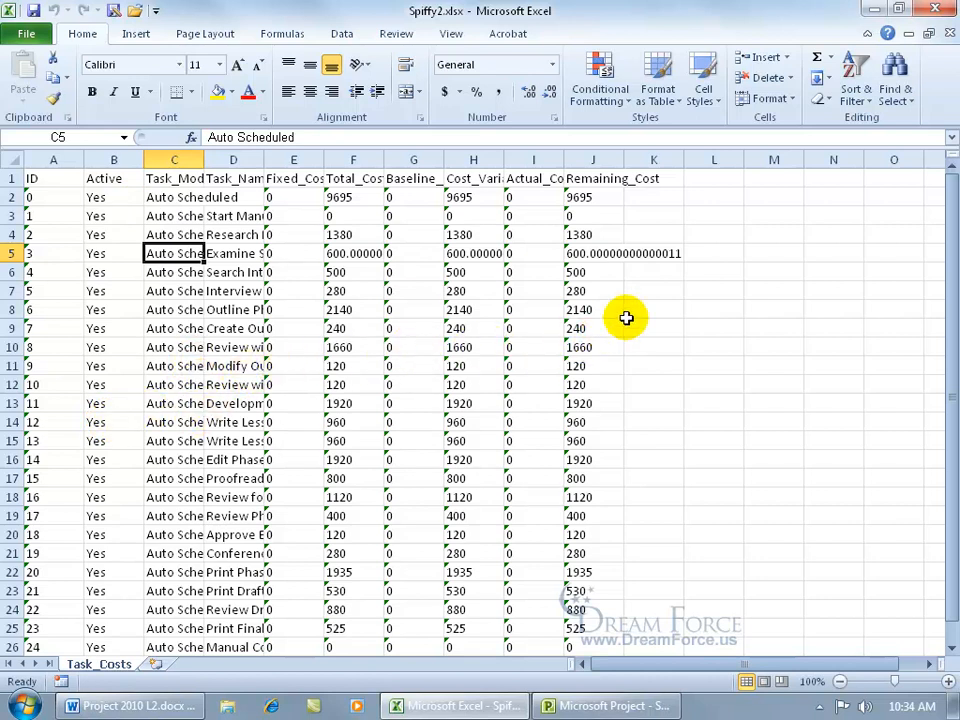
left_click(936, 8)
Switch back to Microsoft Project and display the tasks in Task Sheet view with the Cost table.
left_click(476, 704)
left_click(565, 420)
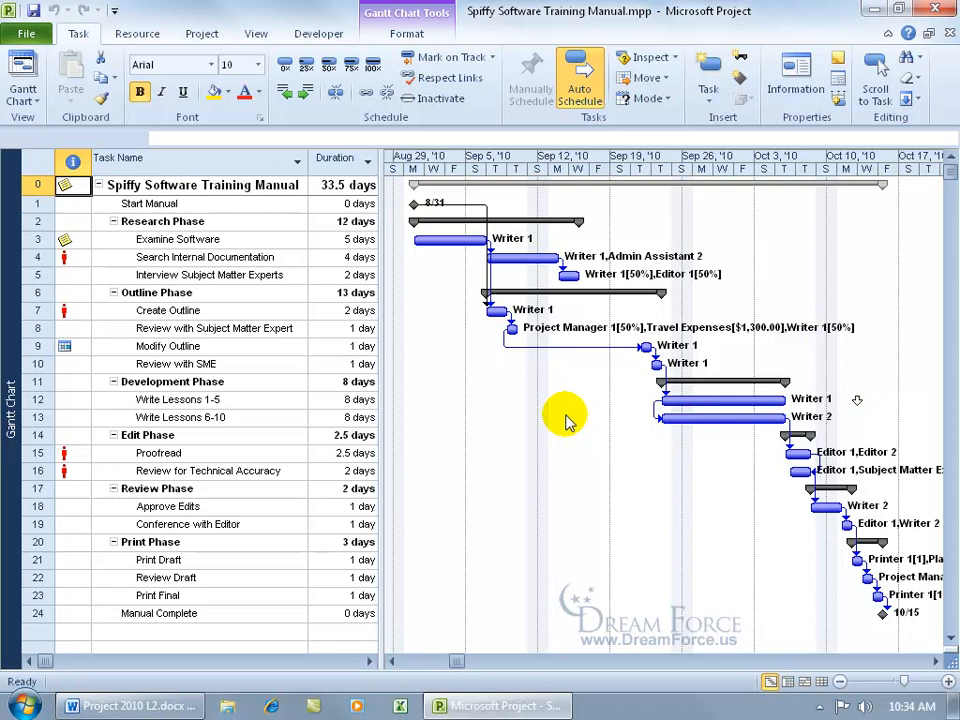
right_click(12, 334)
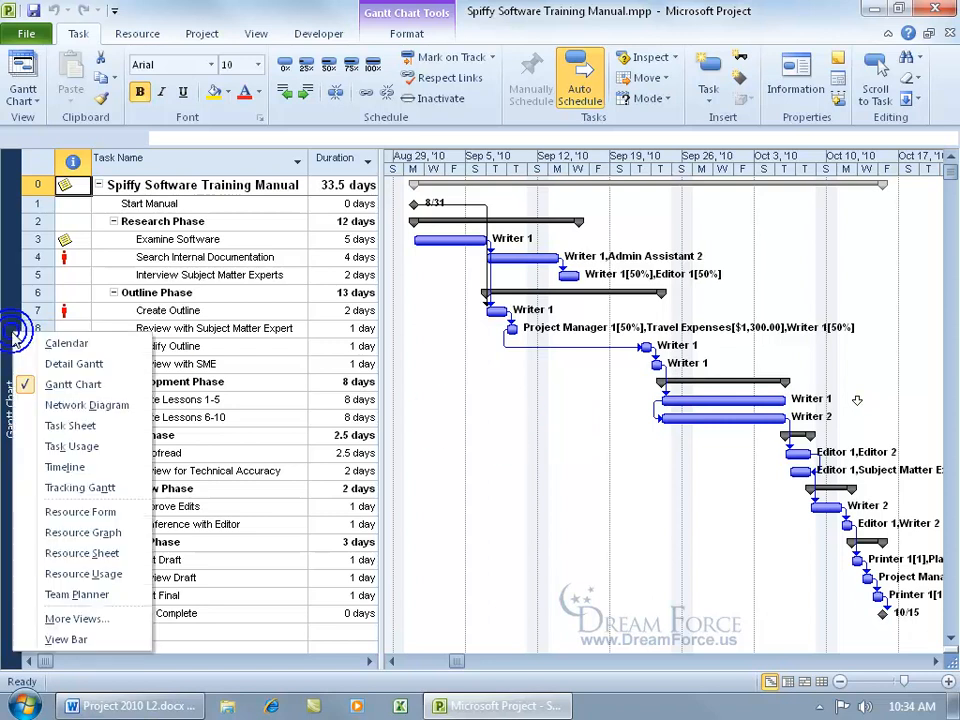
left_click(78, 617)
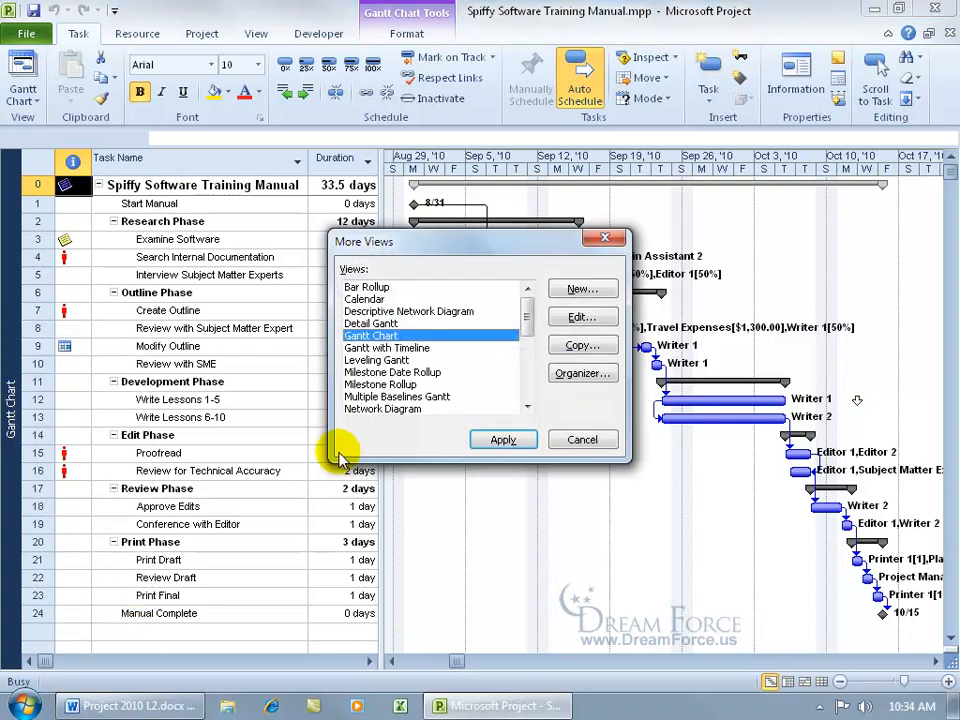
left_click(527, 406)
left_click_drag(527, 406, 527, 406)
left_click(385, 372)
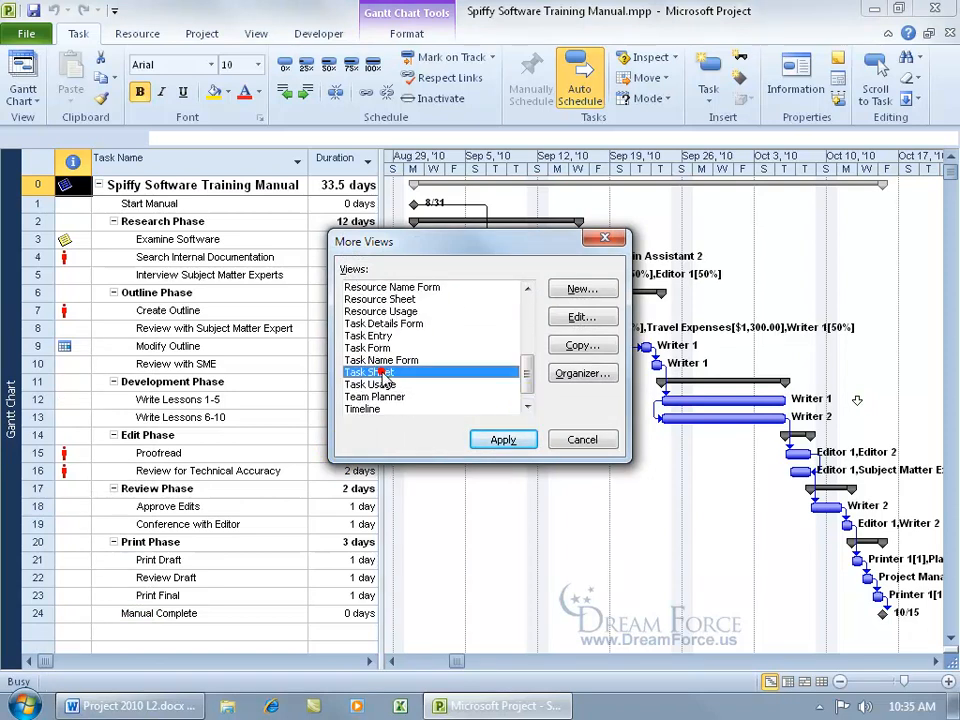
left_click(503, 441)
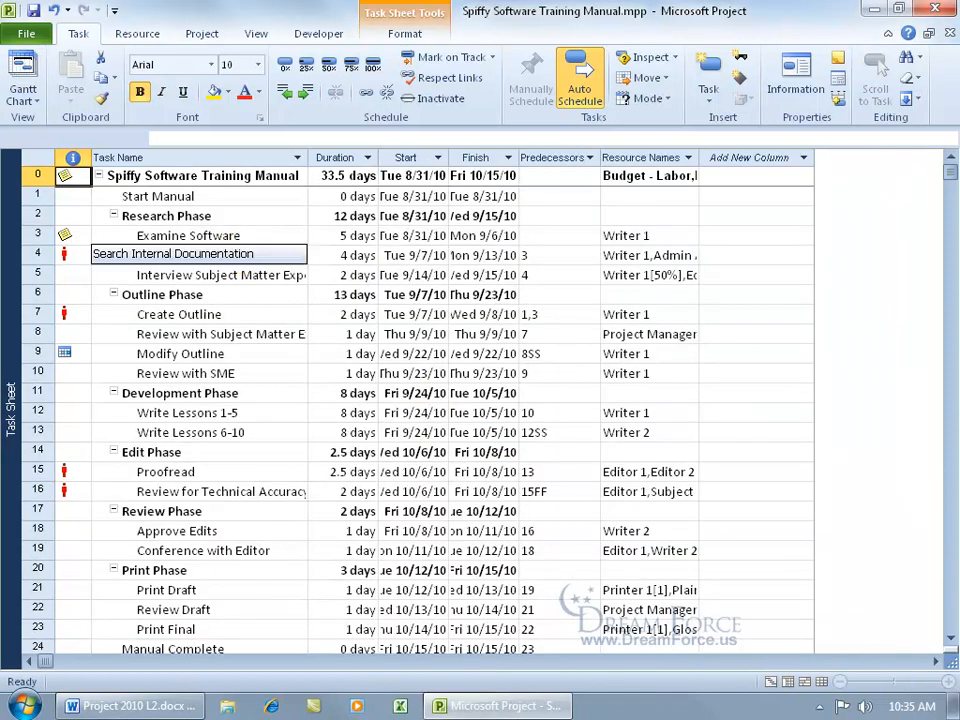
right_click(43, 157)
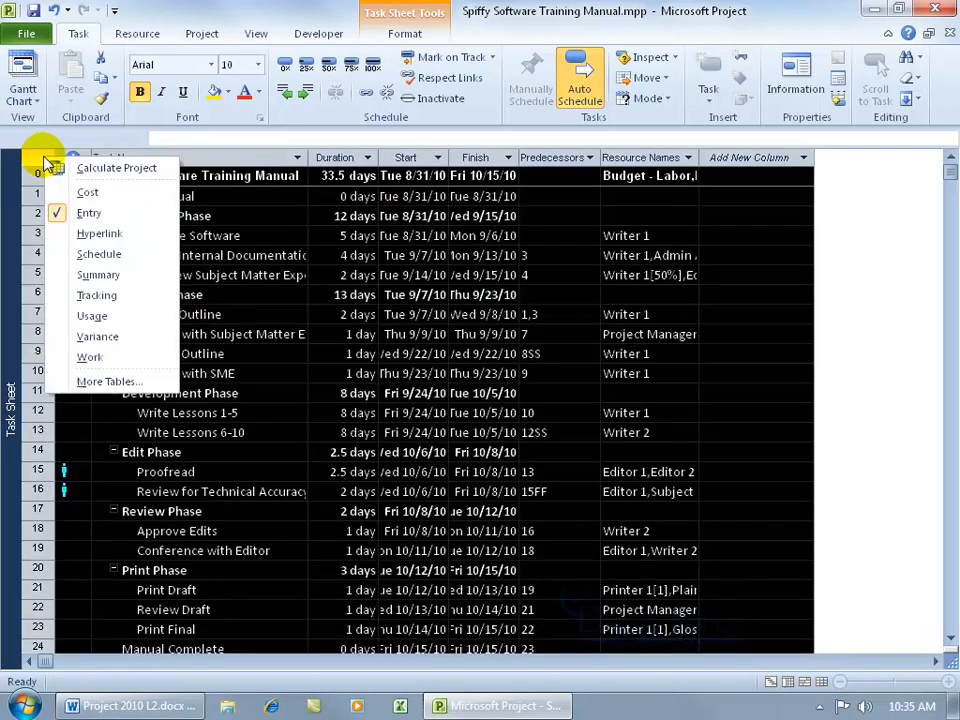
left_click(87, 192)
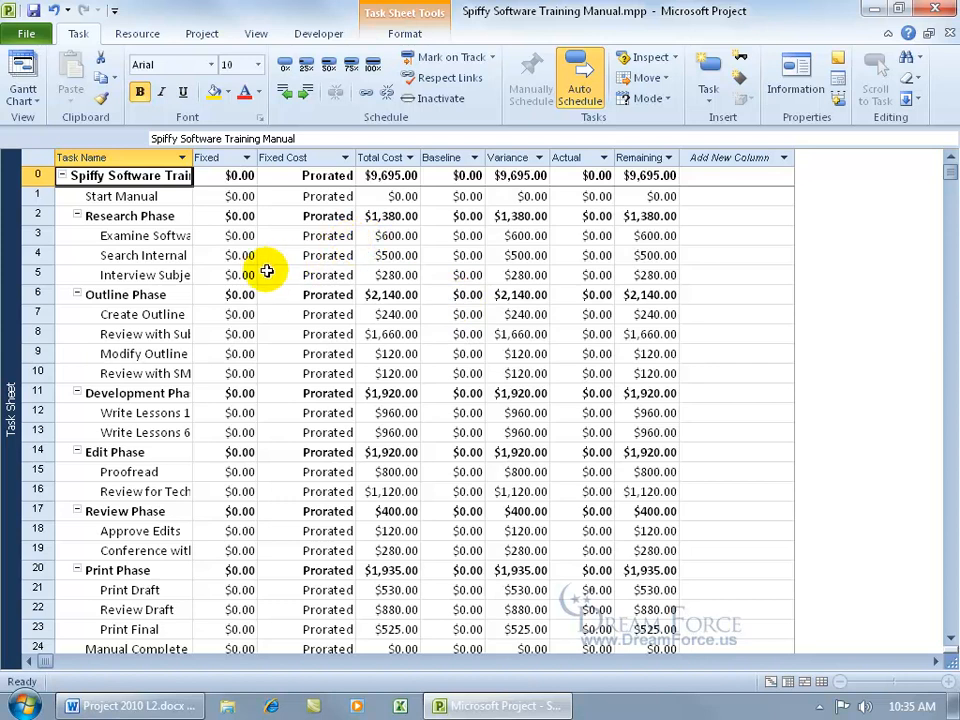
Insert an Active column before the Fixed Cost column in the task sheet.
right_click(227, 157)
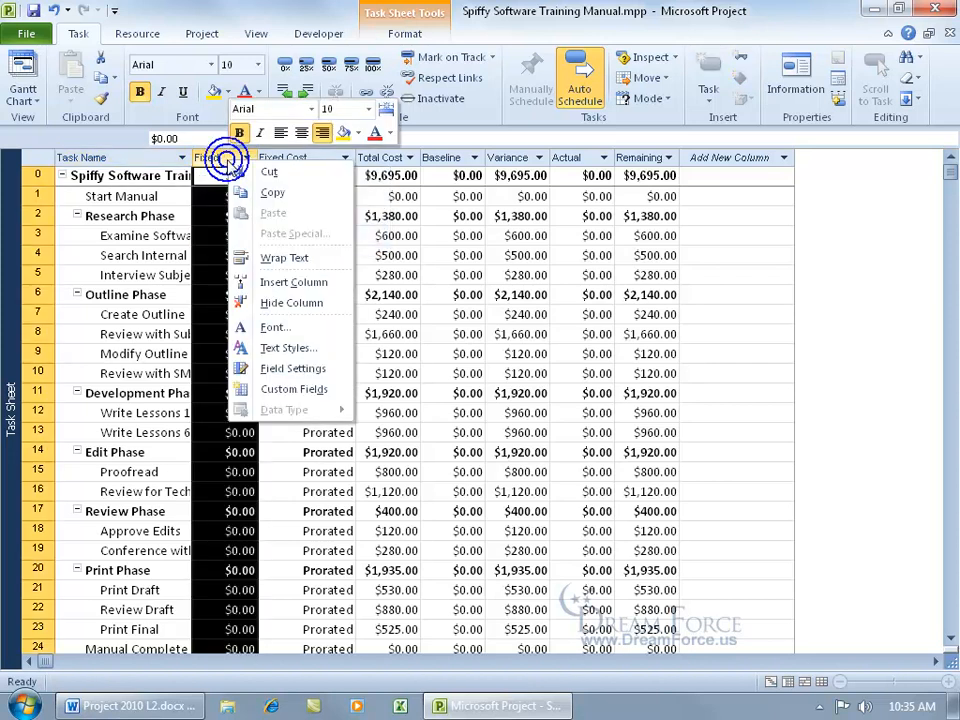
left_click(266, 282)
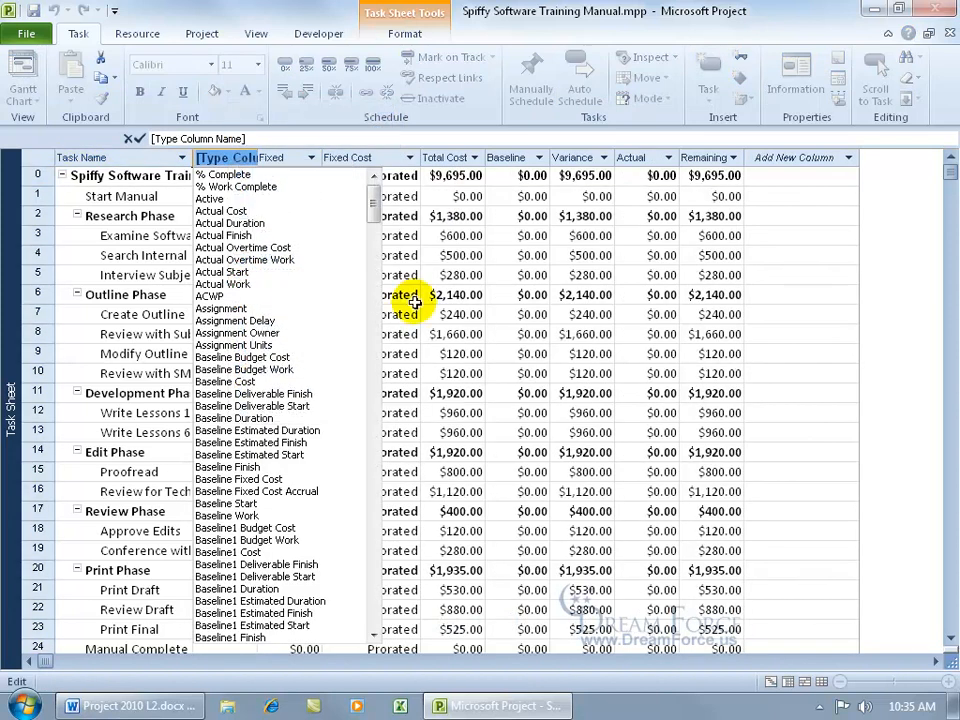
left_click(212, 198)
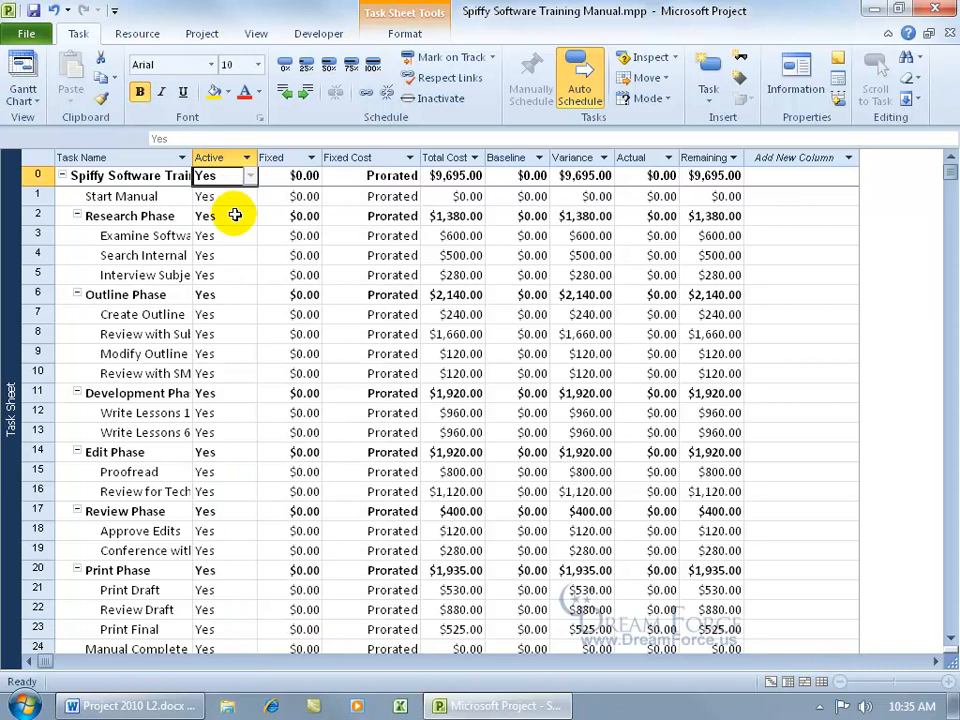
Set the Start Manual task's Active value to No, and return it to Yes.
left_click(242, 199)
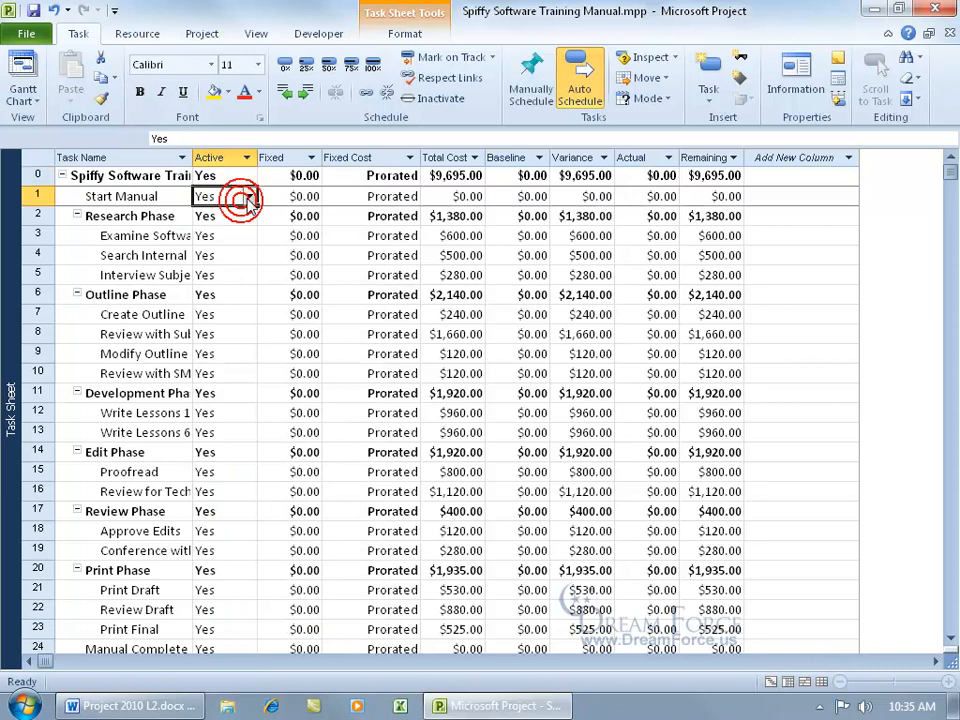
left_click(250, 197)
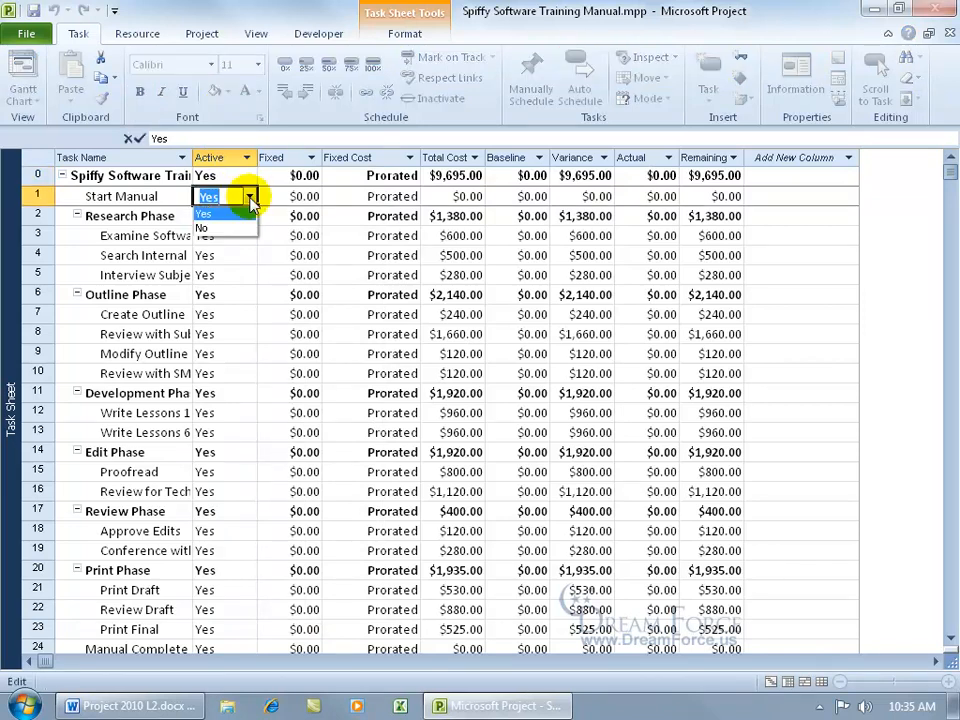
left_click(218, 220)
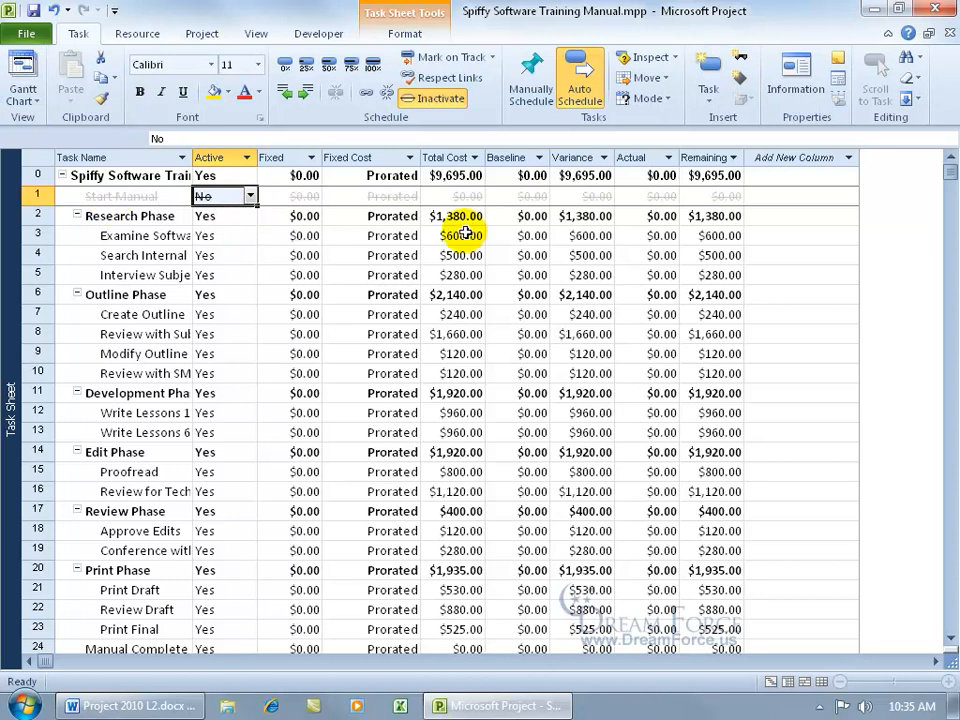
left_click(250, 196)
left_click(240, 216)
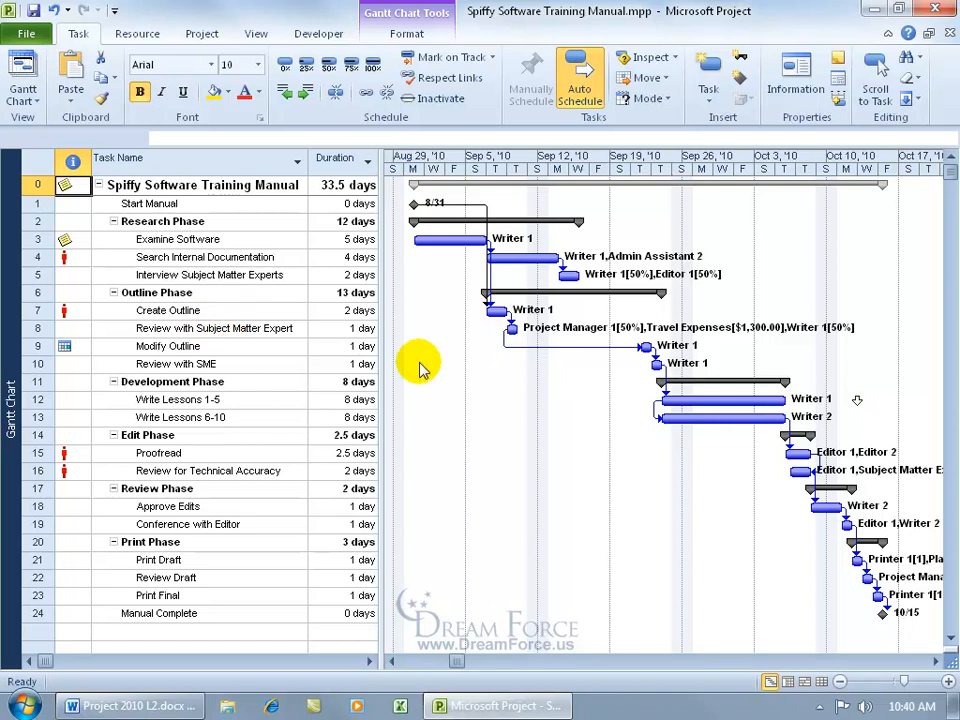
Copy the Gantt chart as a picture rendered for screen, with the rows on screen and the timescale as shown.
left_click(114, 79)
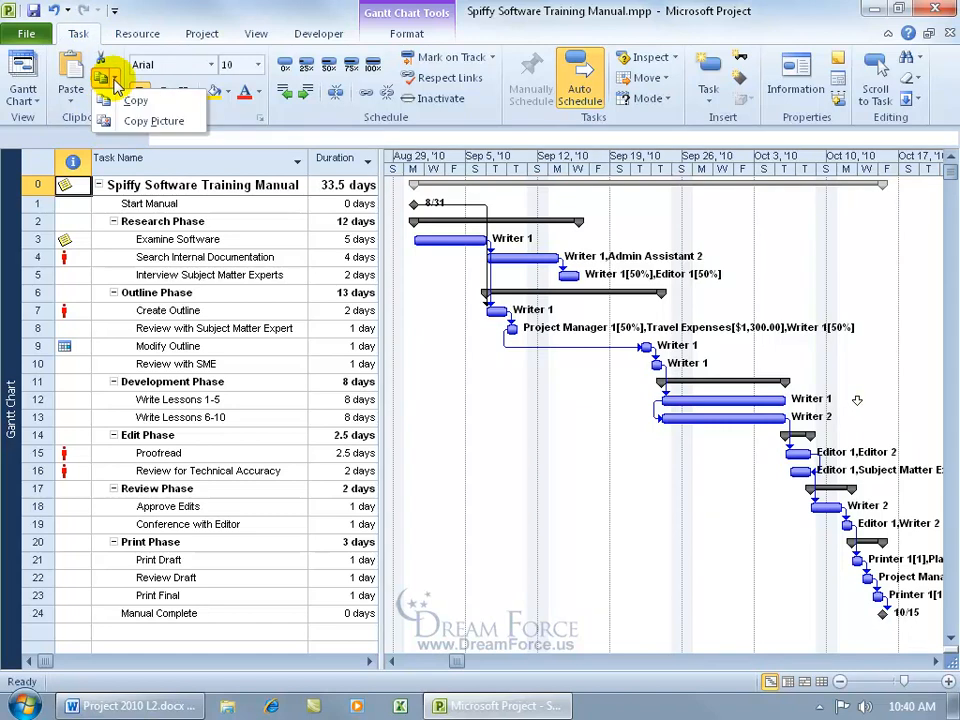
left_click(138, 120)
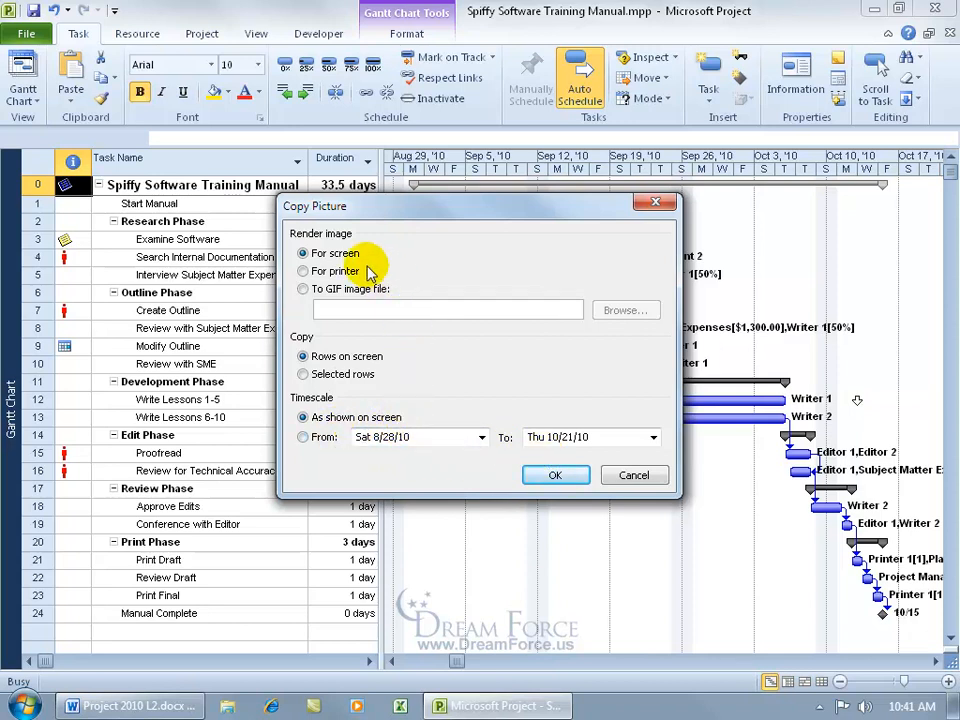
left_click(548, 476)
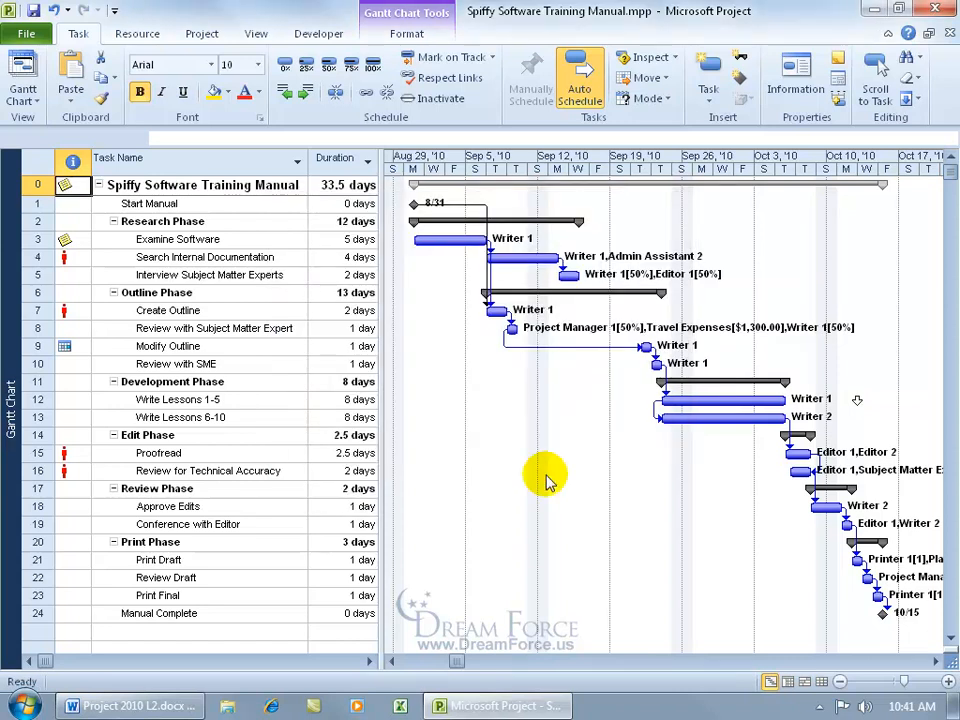
Paste the Gantt chart picture into a new Microsoft Word document and enlarge it proportionally to about 7.3 inches wide.
right_click(147, 706)
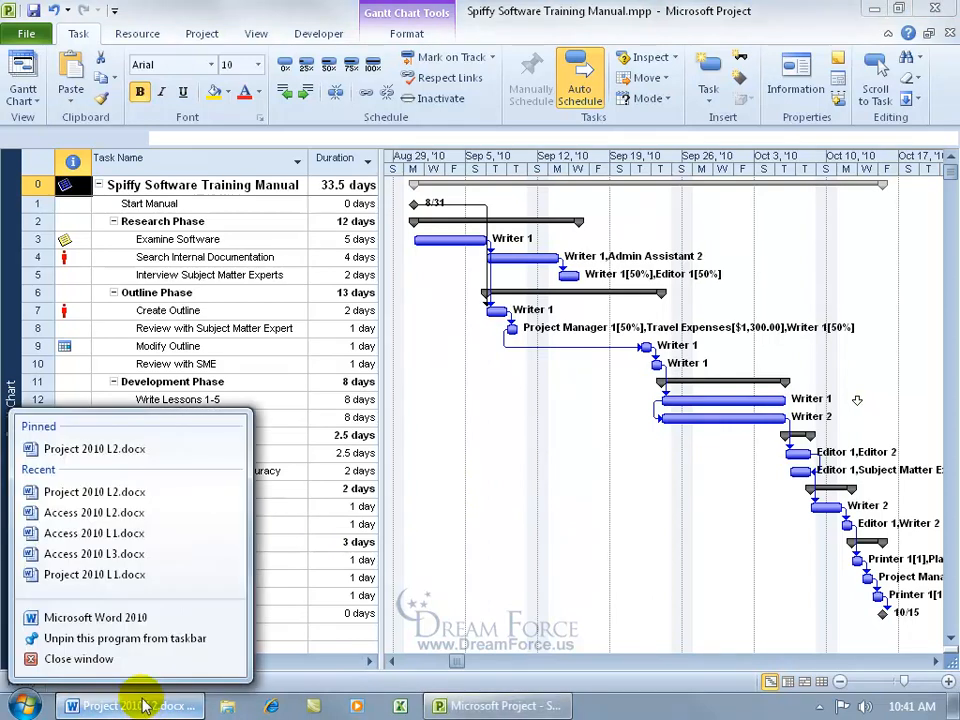
left_click(143, 620)
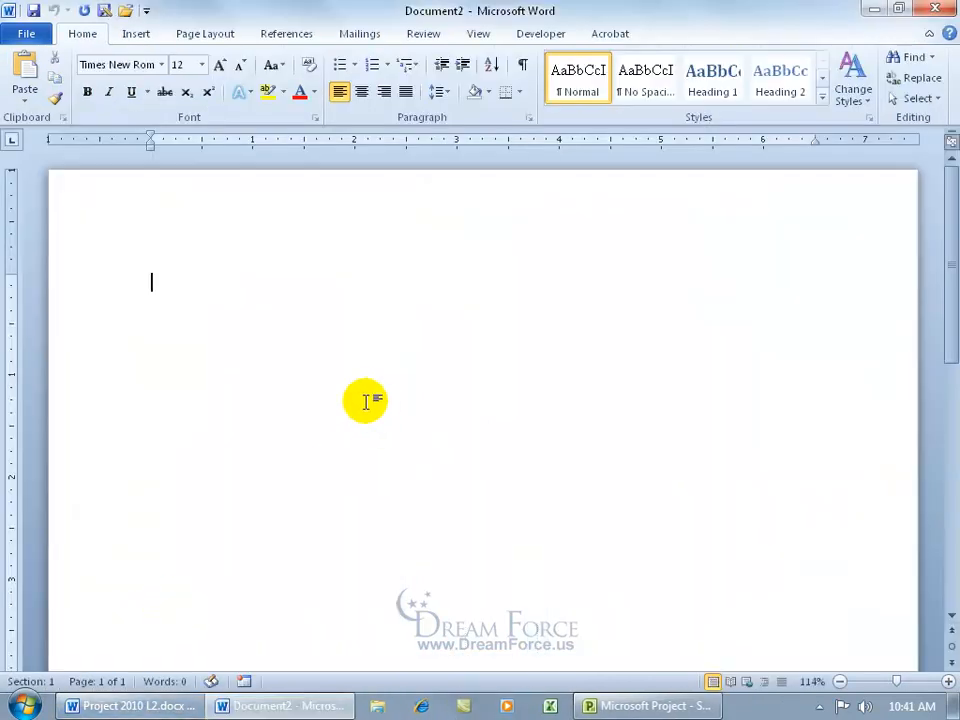
left_click(24, 75)
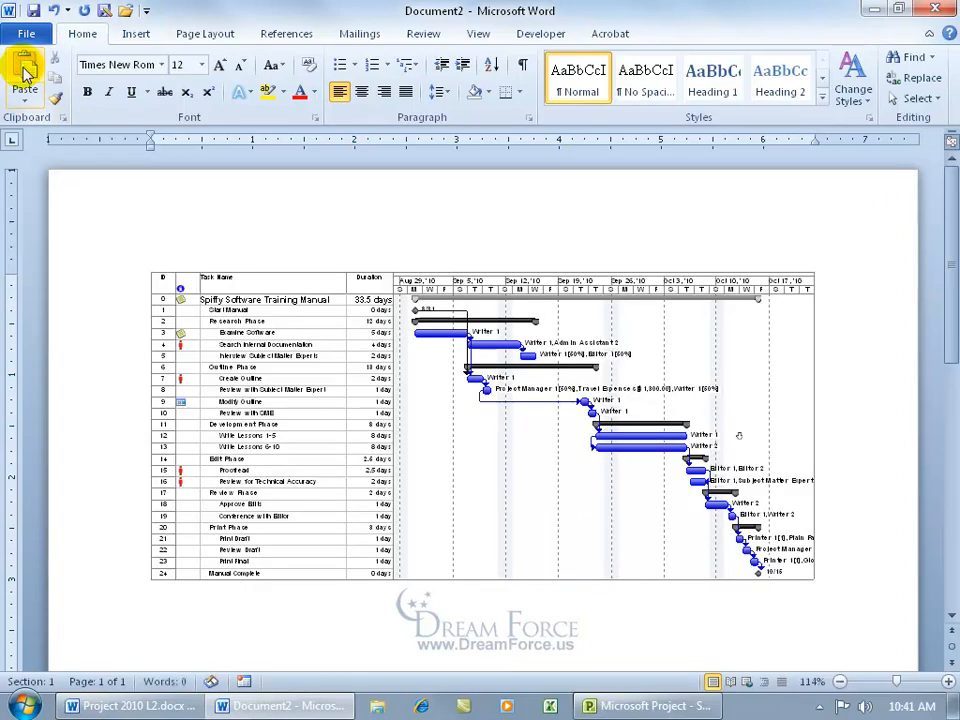
left_click(410, 424)
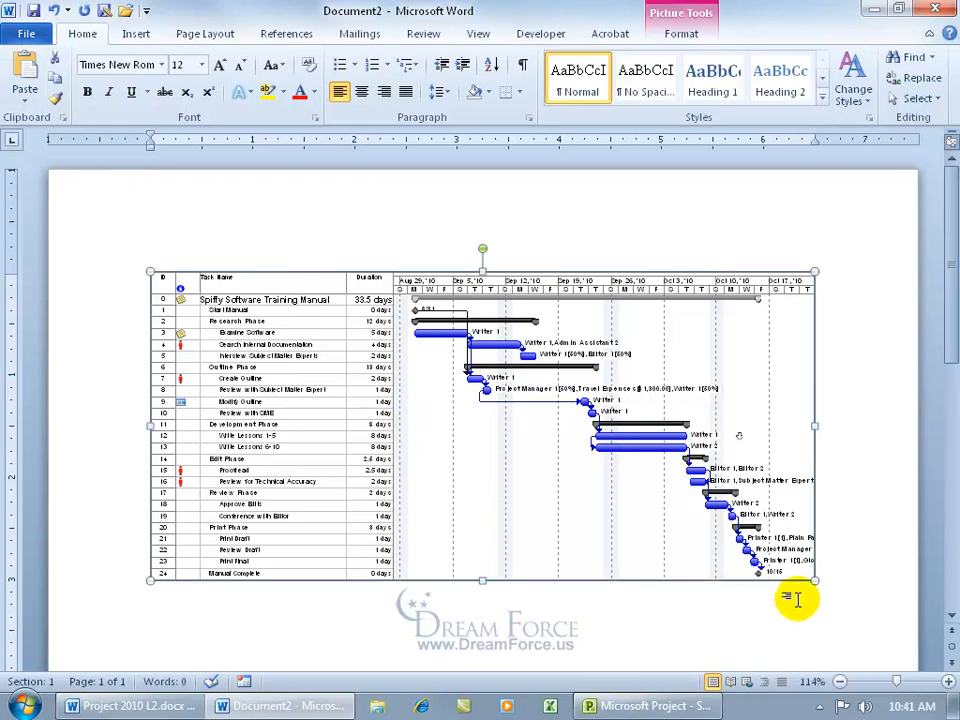
left_click_drag(815, 580, 885, 619)
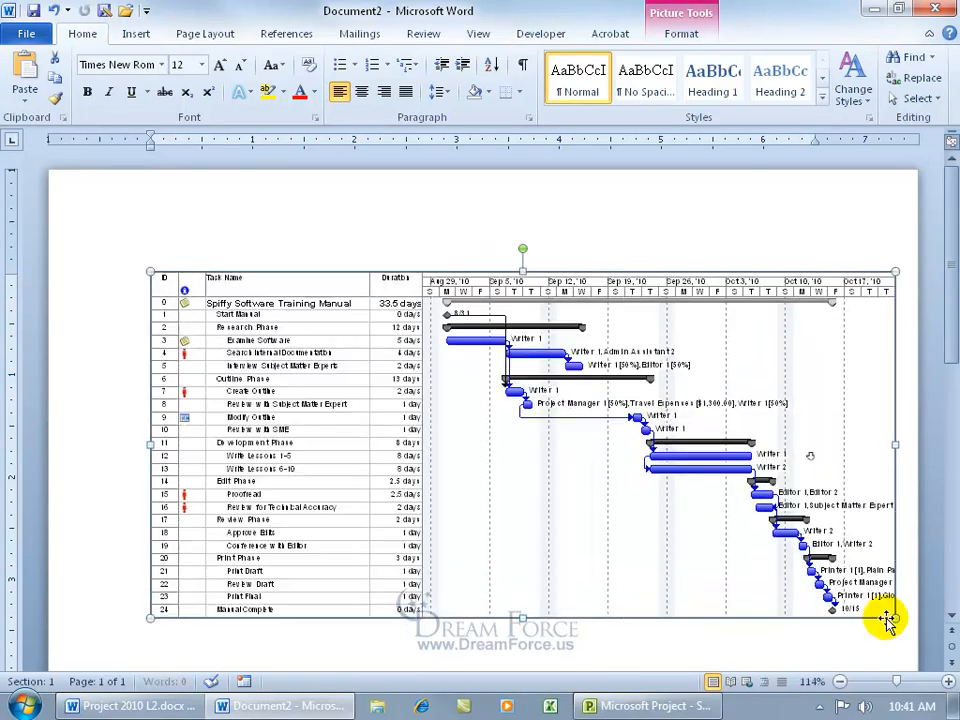
Zoom the document to 200% to inspect the pasted Gantt chart, and close it without saving.
left_click(478, 33)
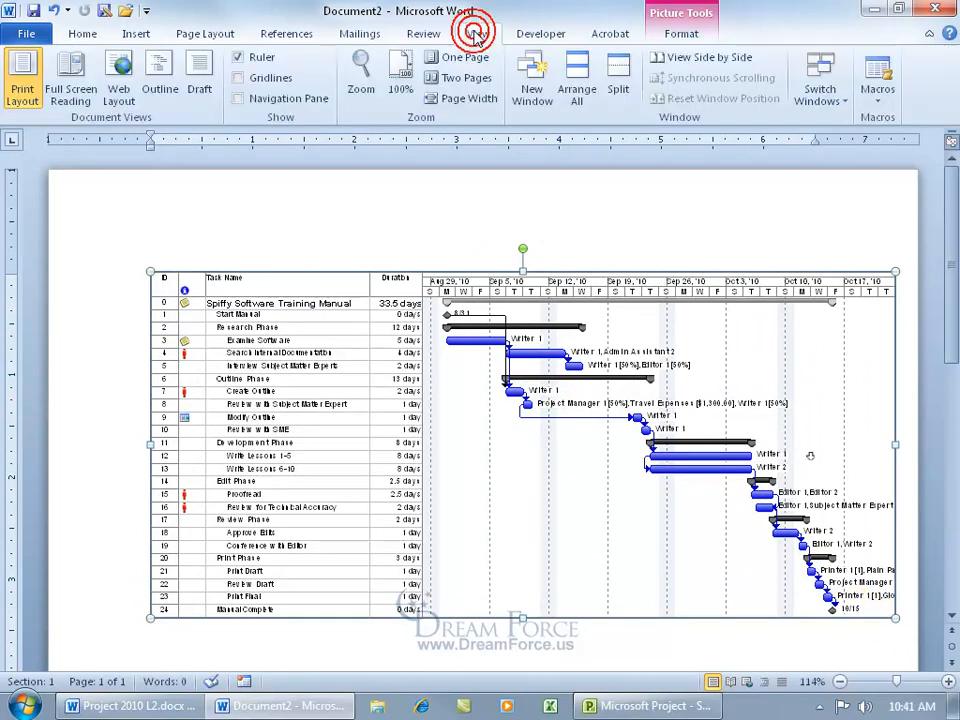
left_click(363, 87)
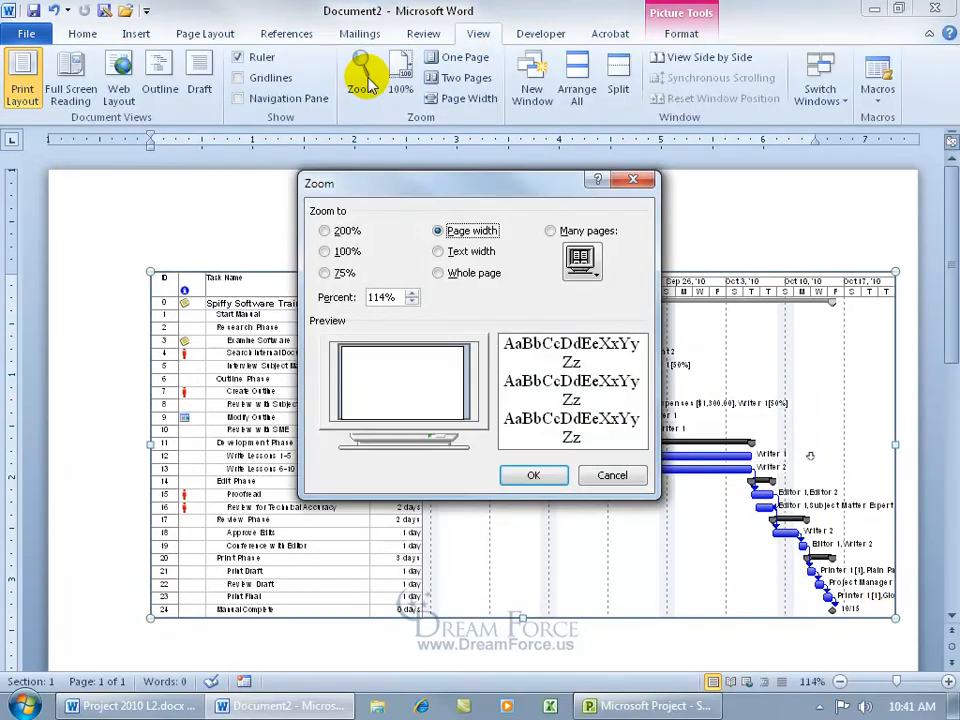
left_click(325, 231)
left_click(530, 475)
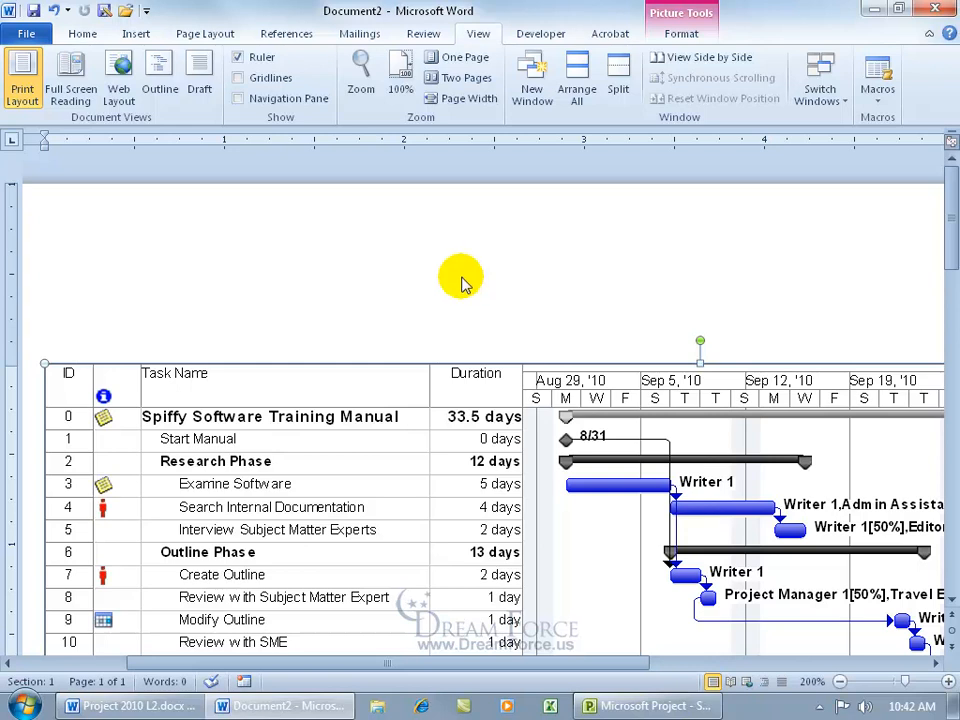
left_click(935, 9)
left_click(481, 370)
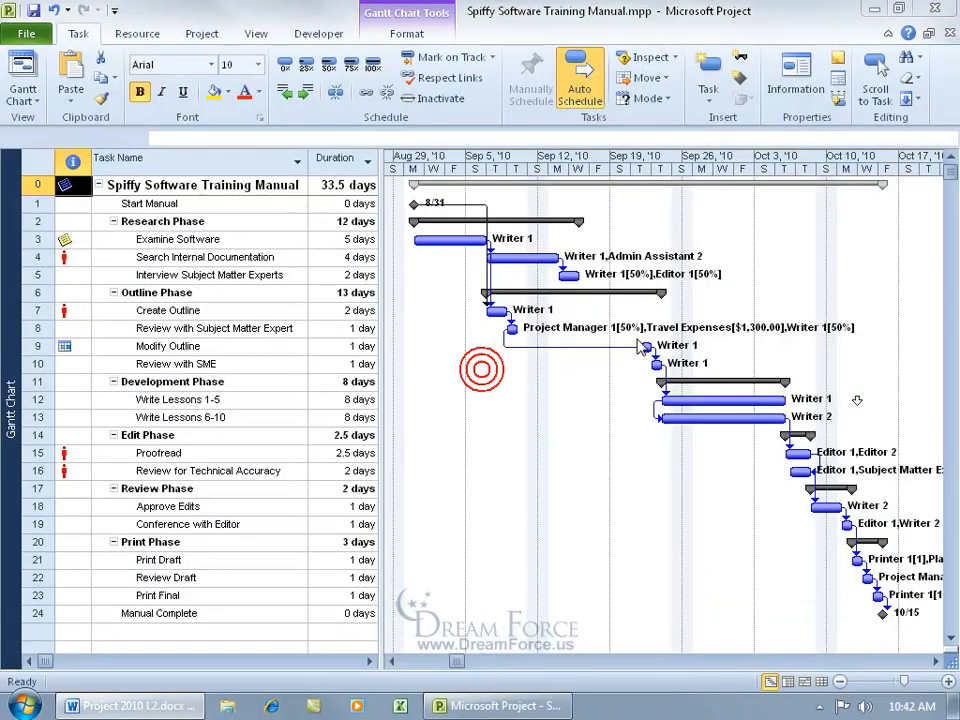
Copy the Gantt chart picture in Microsoft Project to the GIF file Spiffy Software Training Manual.gif on the Desktop.
left_click(115, 80)
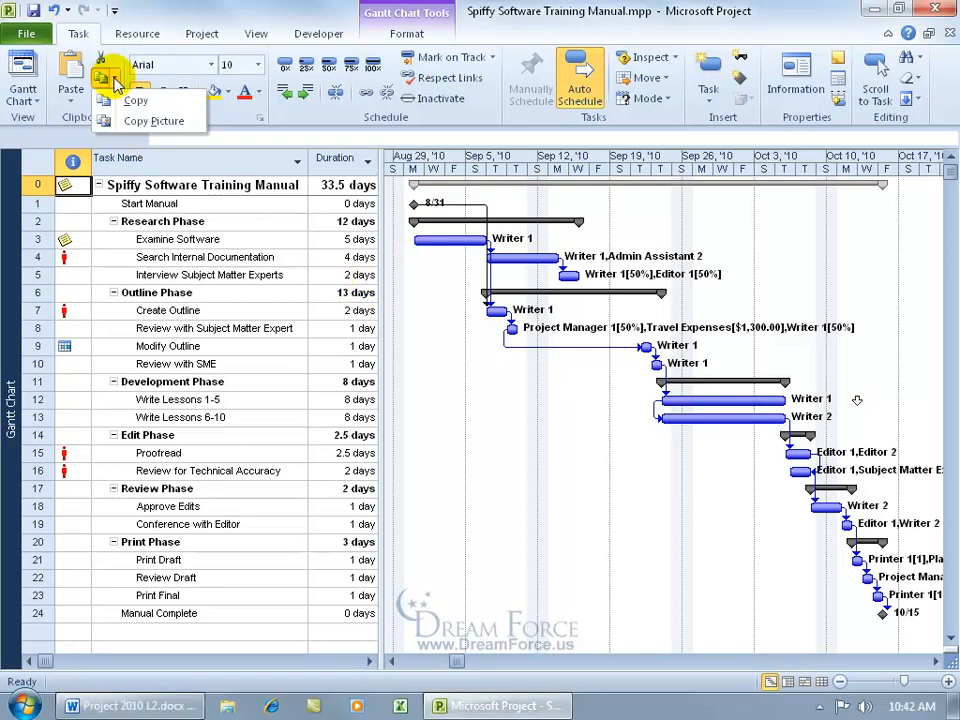
left_click(125, 120)
left_click(303, 289)
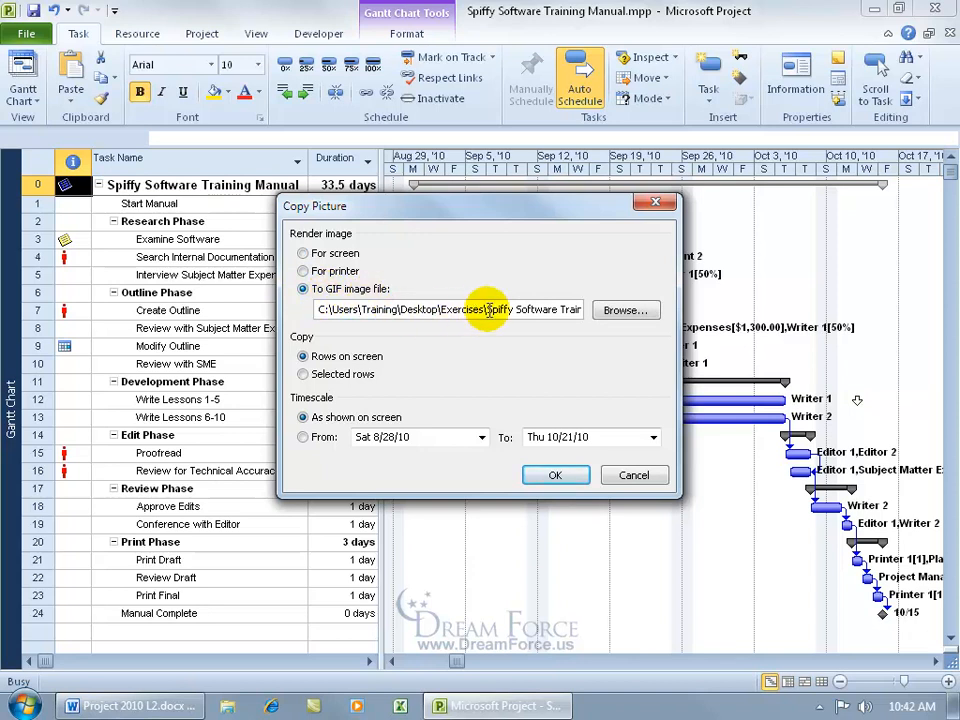
left_click(628, 312)
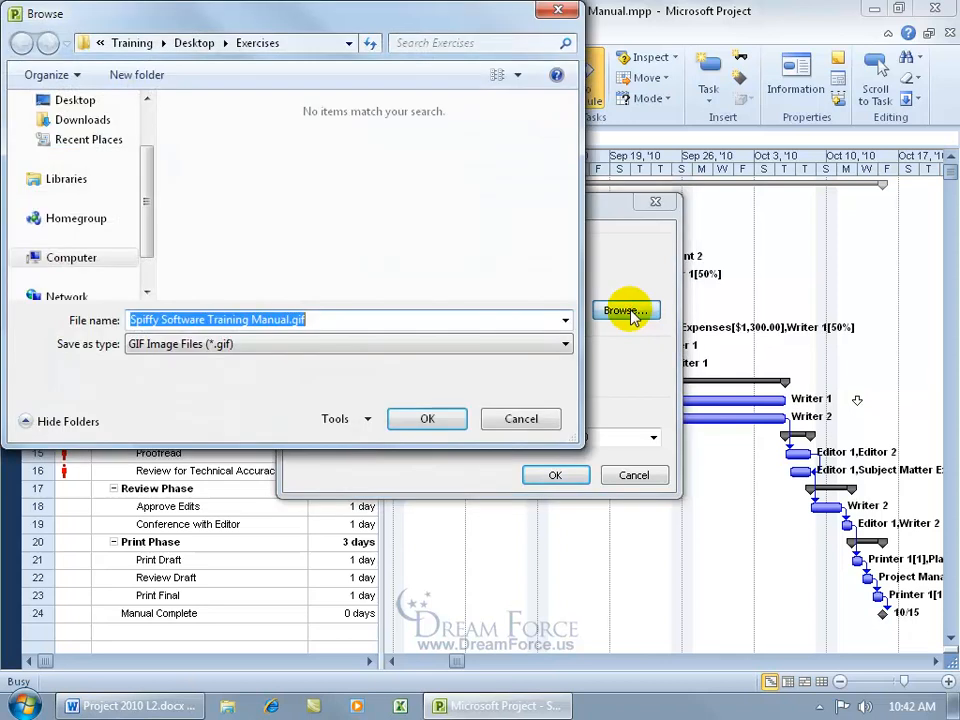
left_click(75, 102)
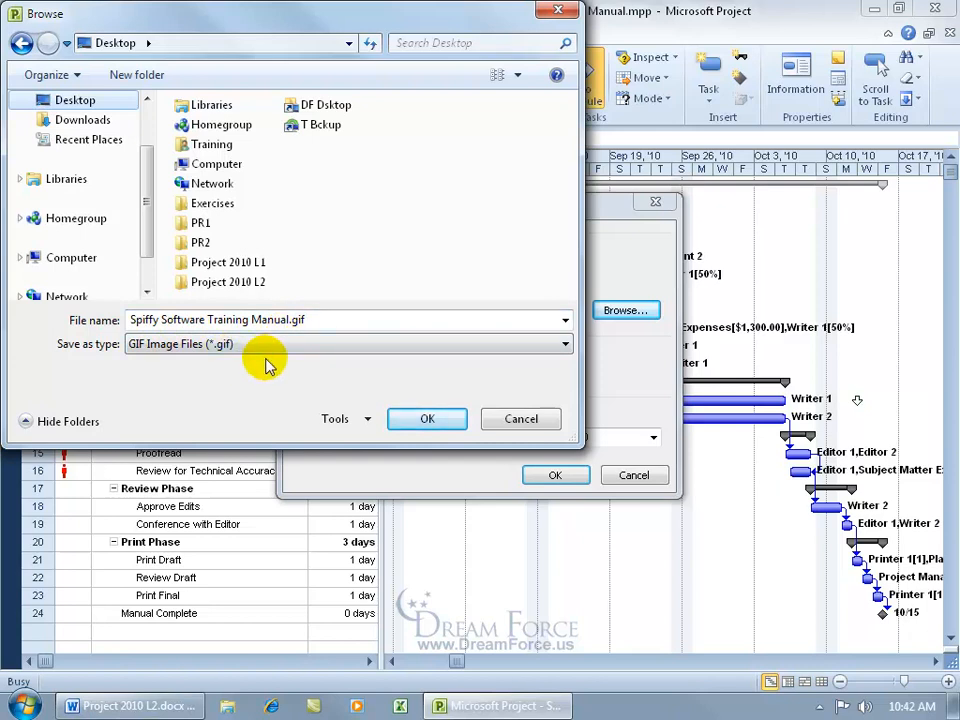
left_click(420, 418)
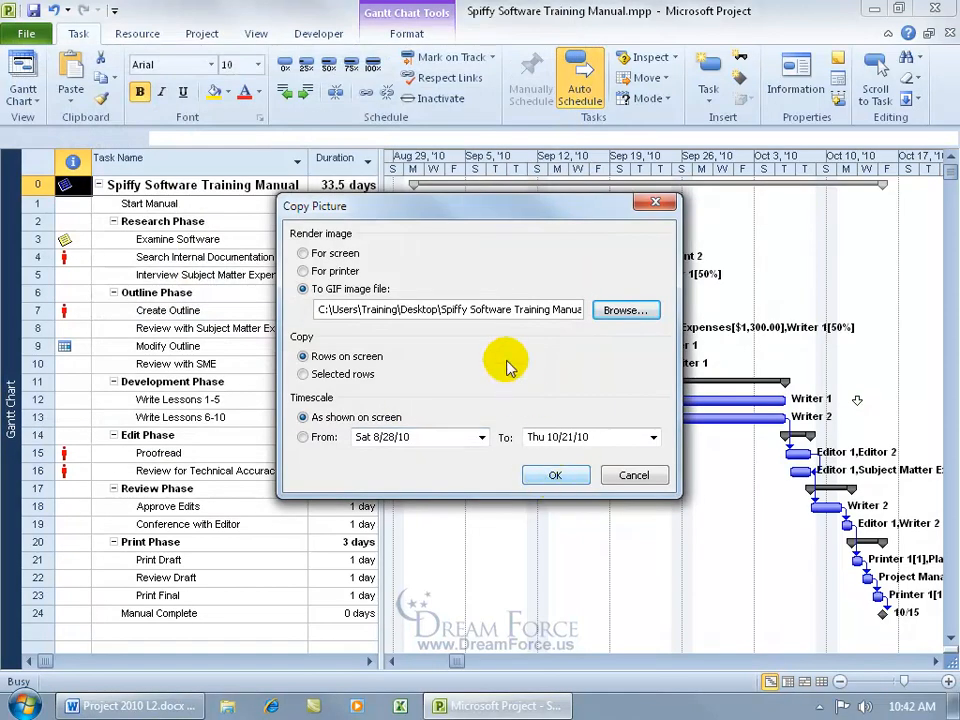
left_click(553, 476)
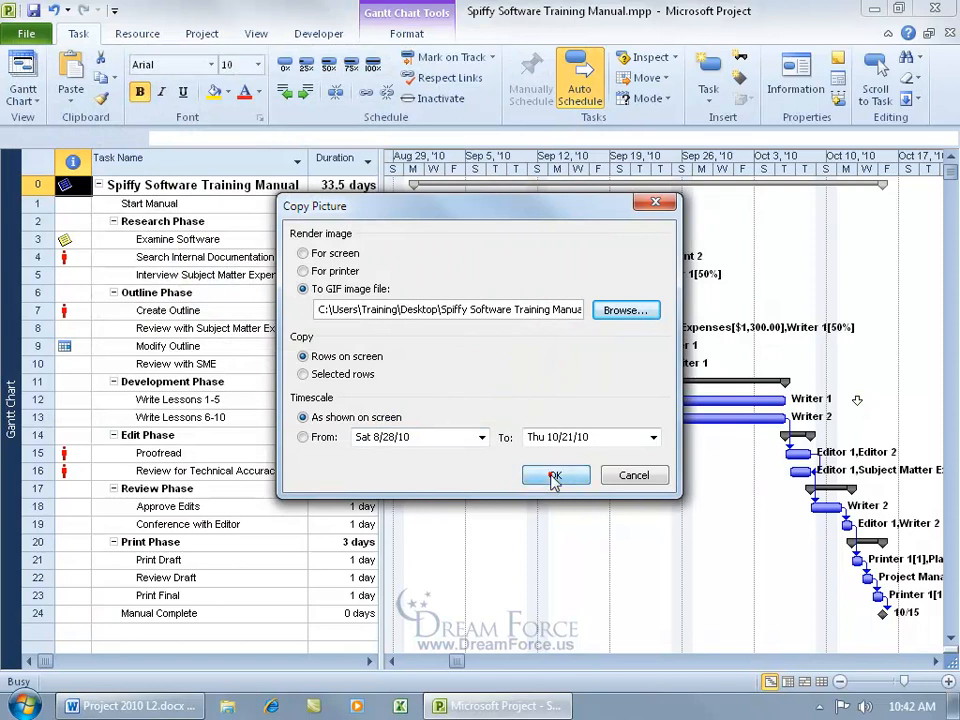
Open the exported GIF from the desktop in its default viewer, check the Gantt chart image, and close it.
left_click(870, 8)
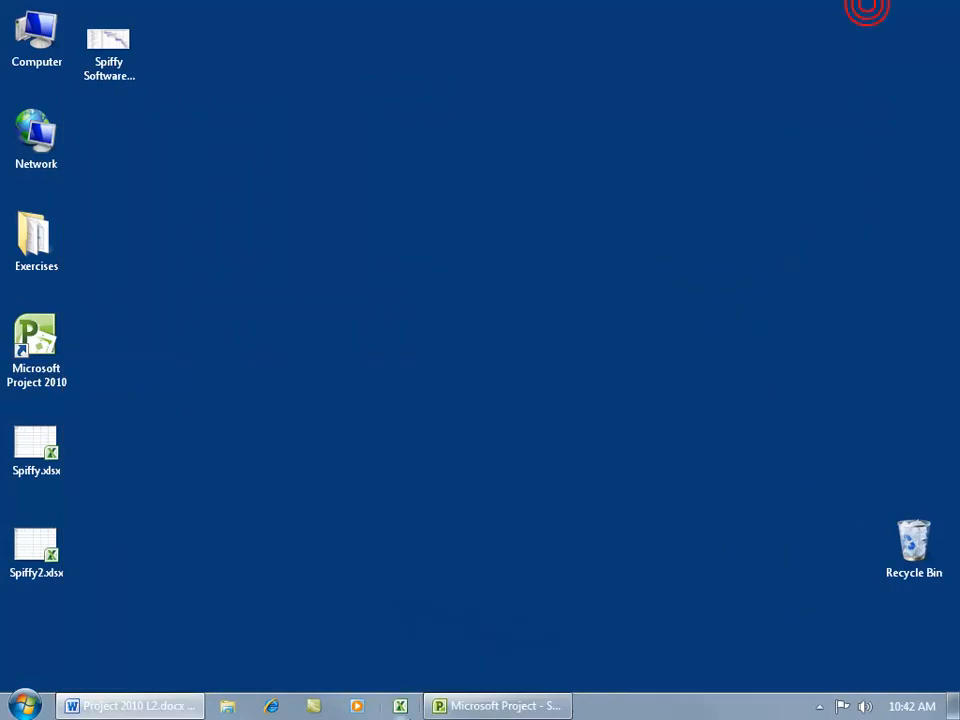
left_click(116, 62)
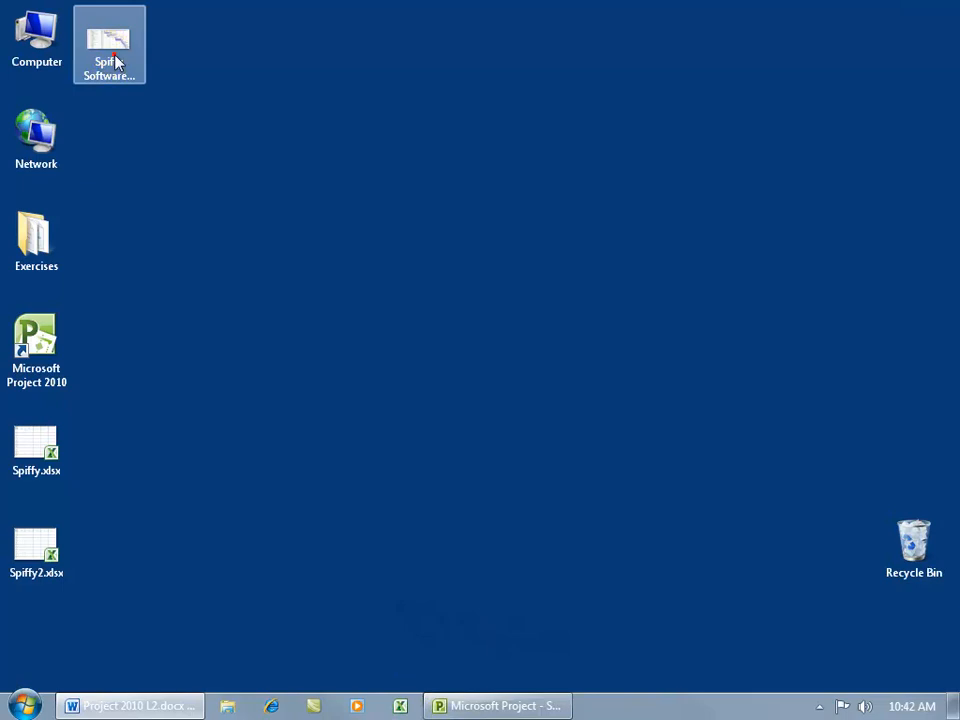
double_click(116, 62)
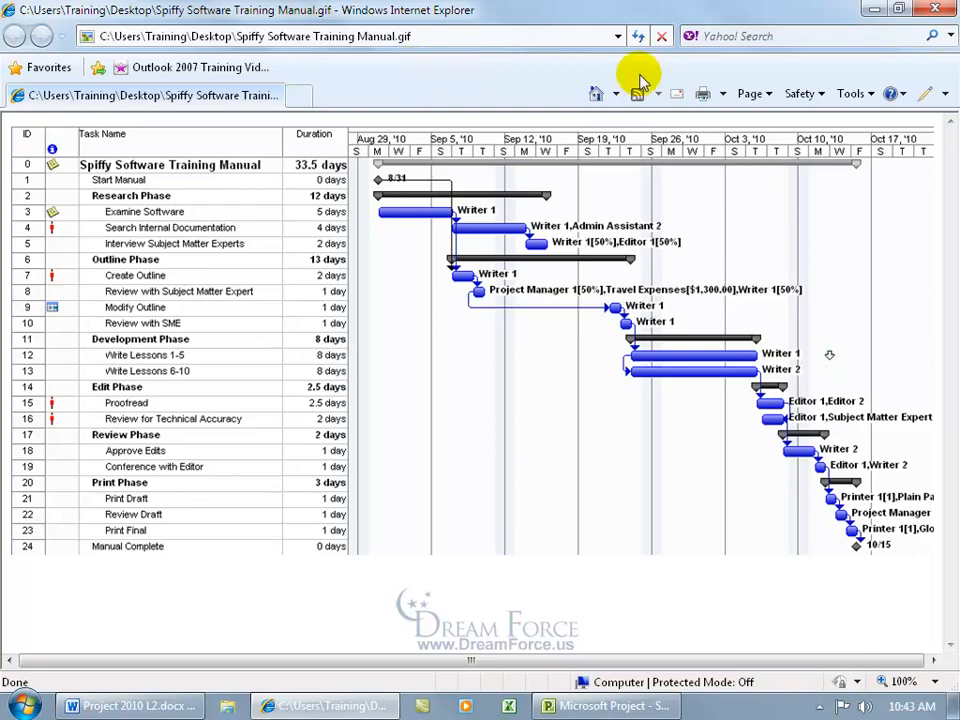
left_click(934, 9)
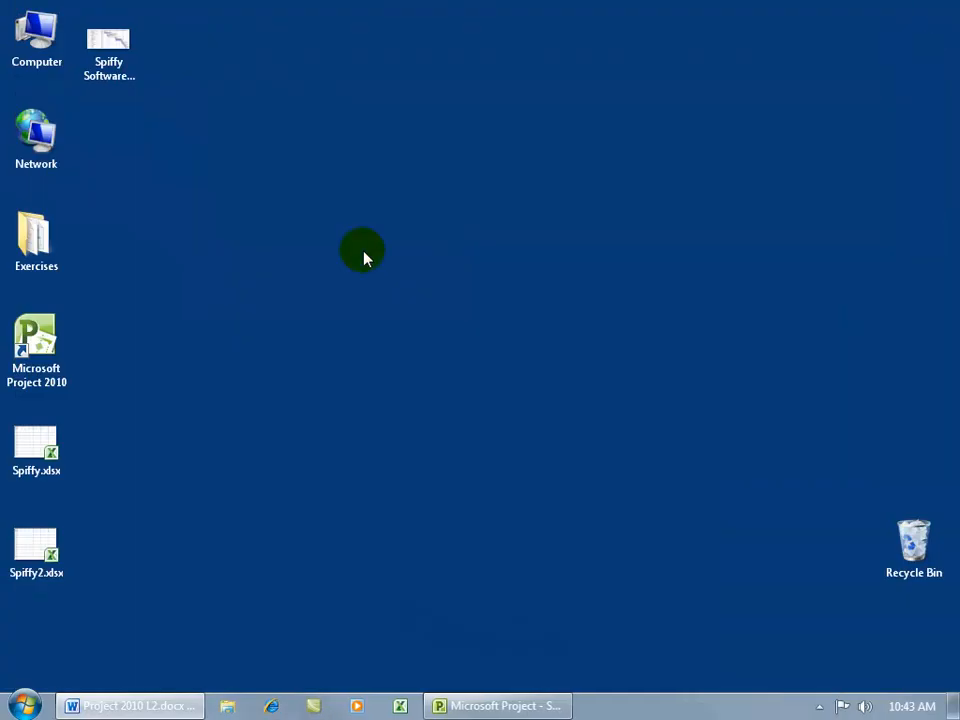
Open the exported GIF in Paint, maximize the window to examine the full chart width, and close Paint.
right_click(114, 50)
mouse_move(208, 230)
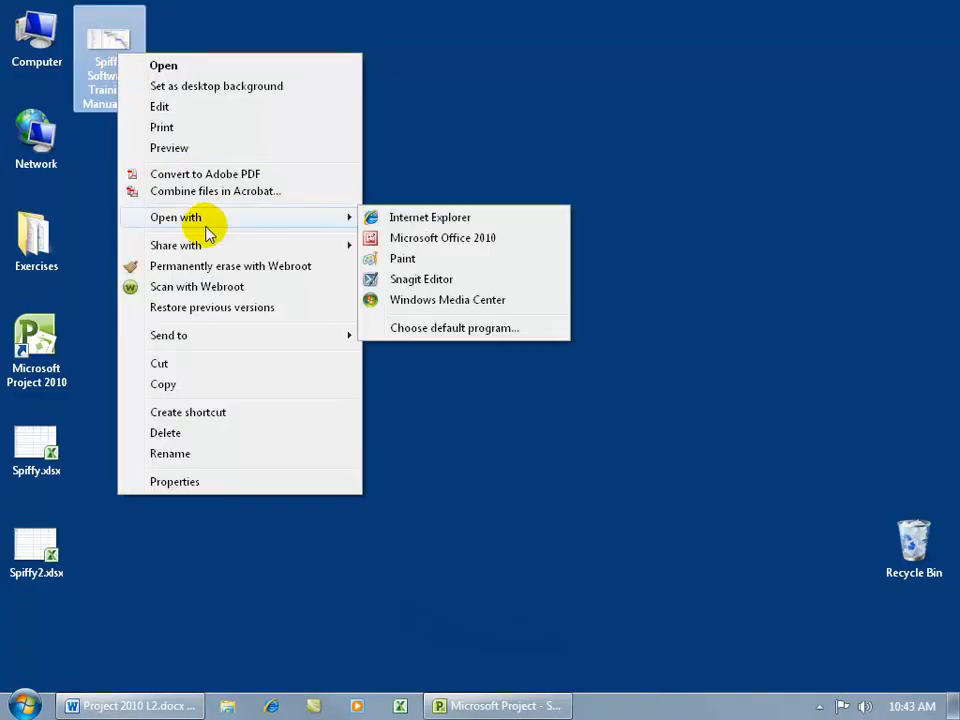
left_click(431, 262)
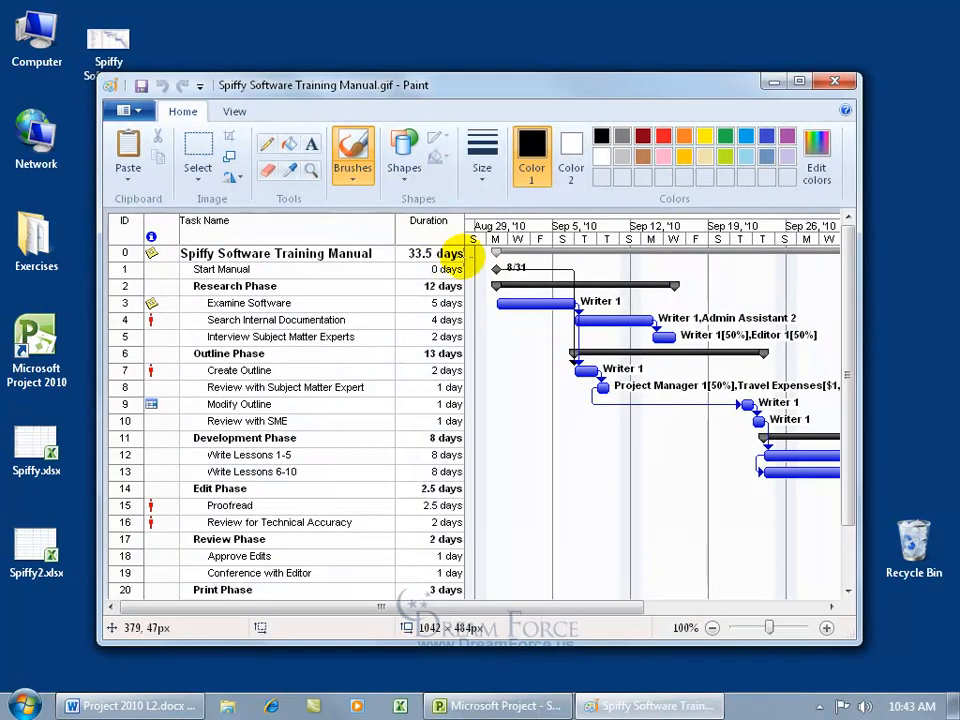
left_click(798, 81)
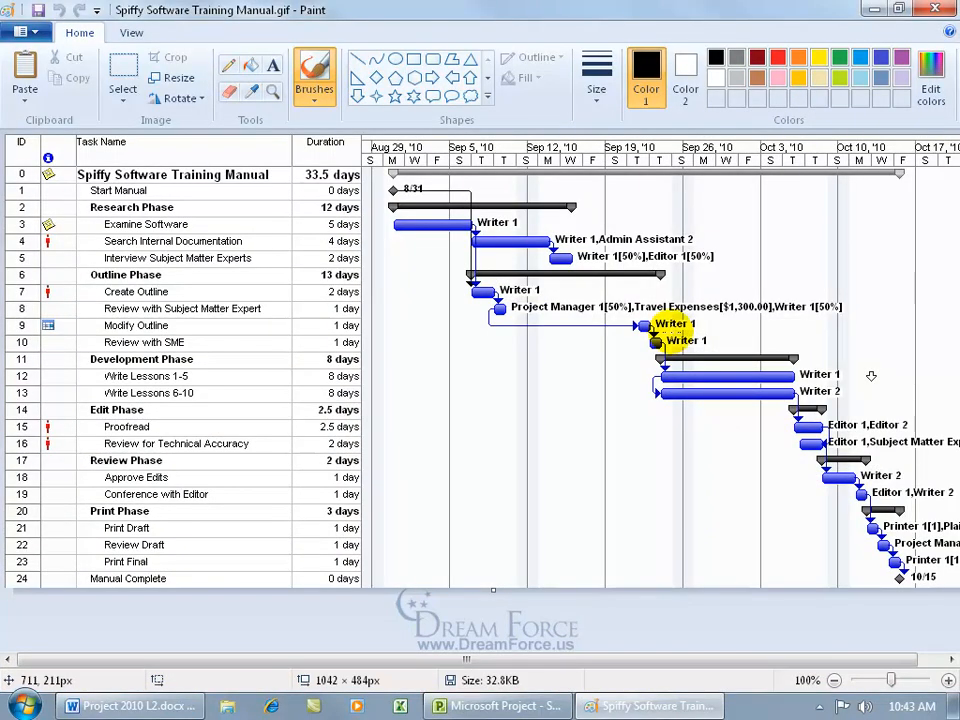
mouse_move(811, 659)
left_mouse_down()
mouse_move(895, 673)
mouse_move(784, 668)
left_mouse_up()
left_click(931, 8)
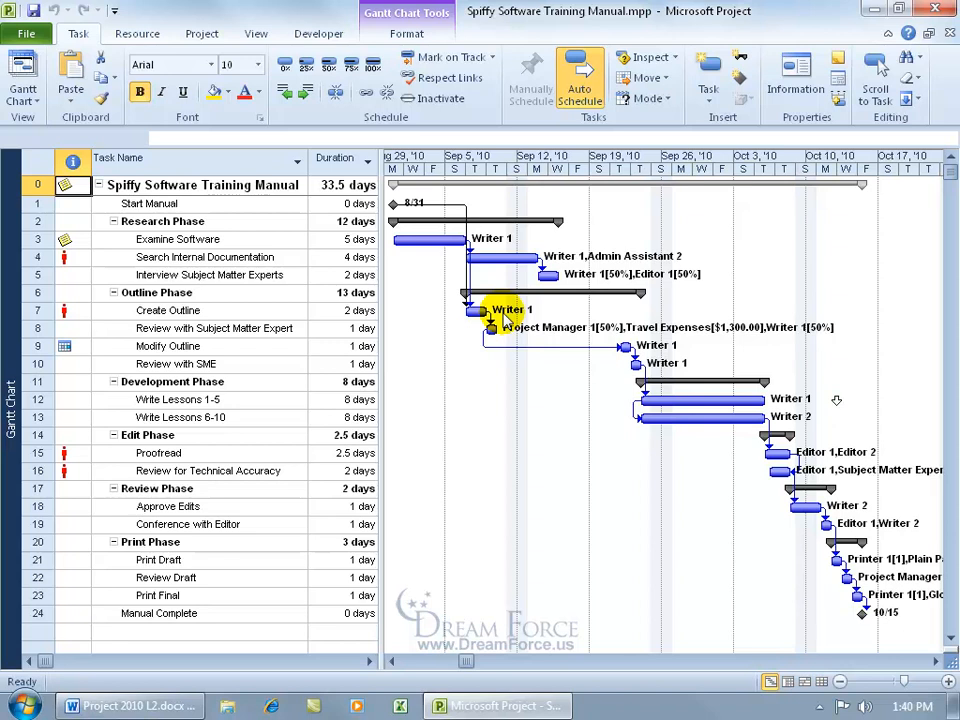
Select the Examine Software task in Microsoft Project and widen the Gantt table area to reveal the Start and Finish columns.
left_click(185, 240)
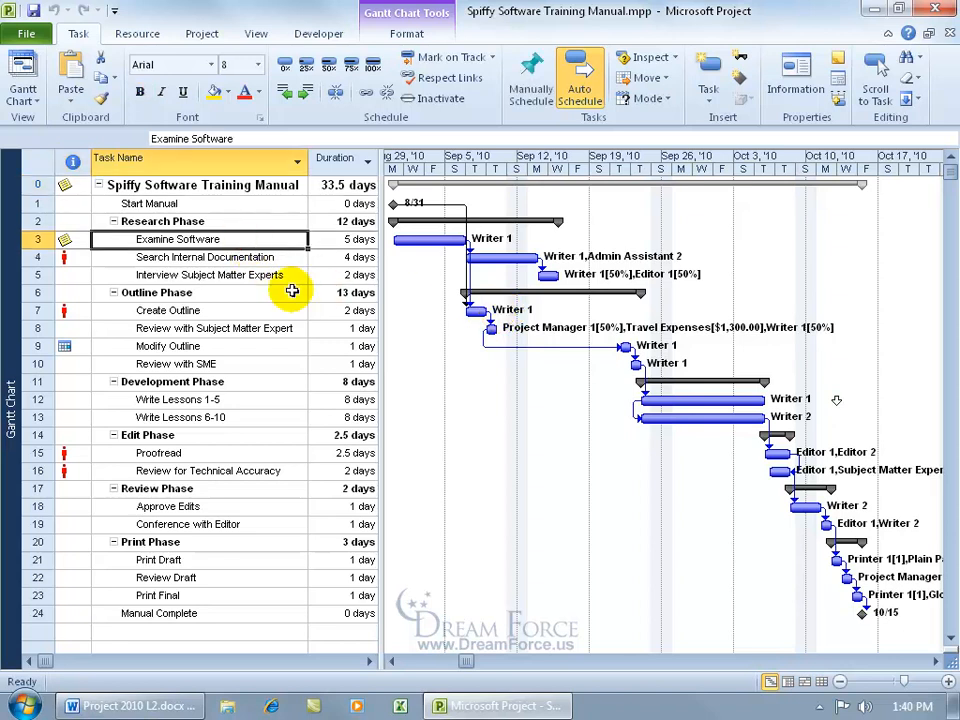
left_click_drag(381, 311, 528, 311)
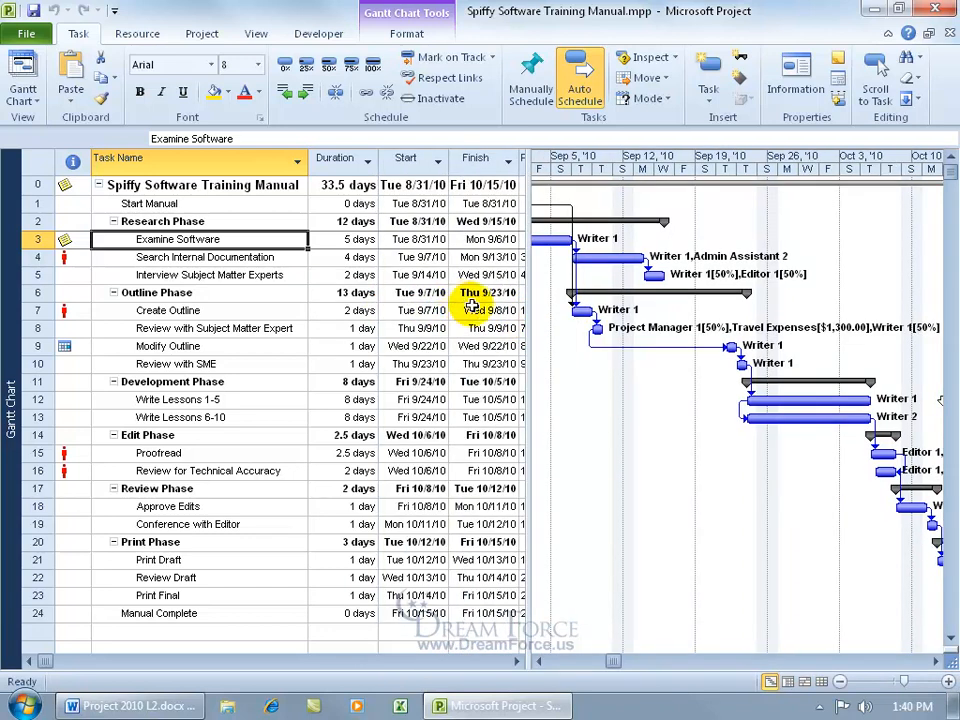
Narrow the Gantt table to end at the Finish column, then switch to the Task Sheet view with the Tracking table.
left_click_drag(529, 315, 523, 318)
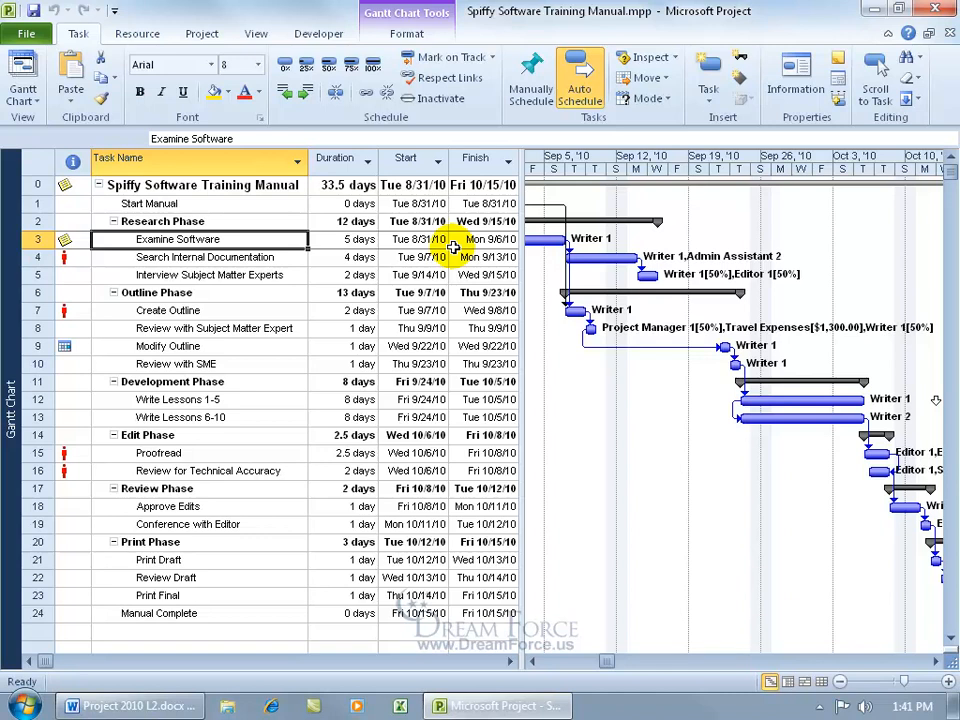
right_click(10, 218)
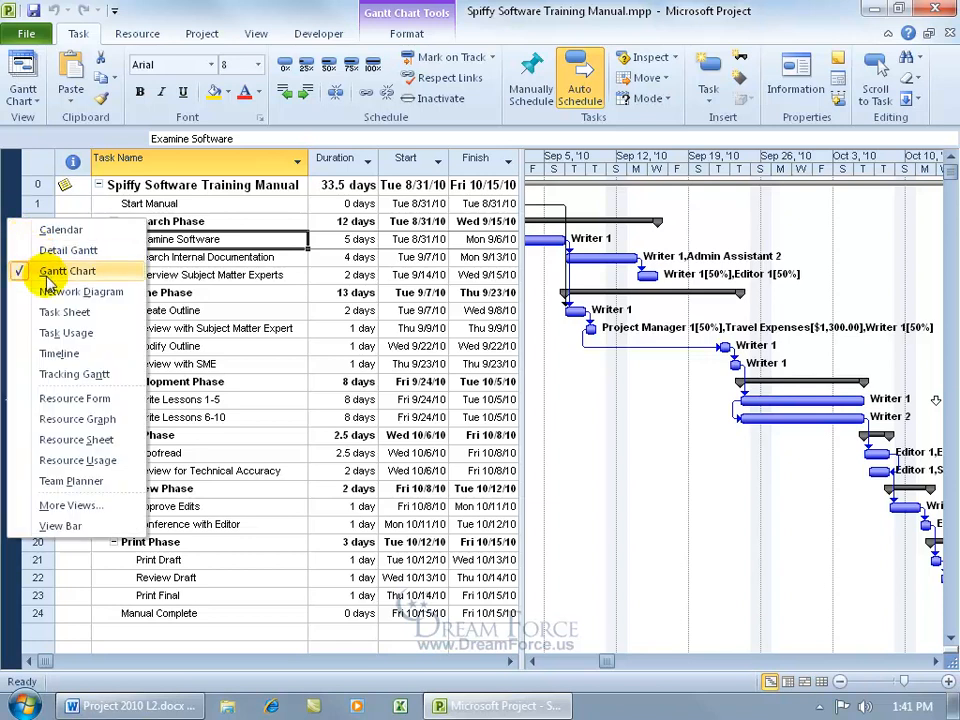
left_click(57, 314)
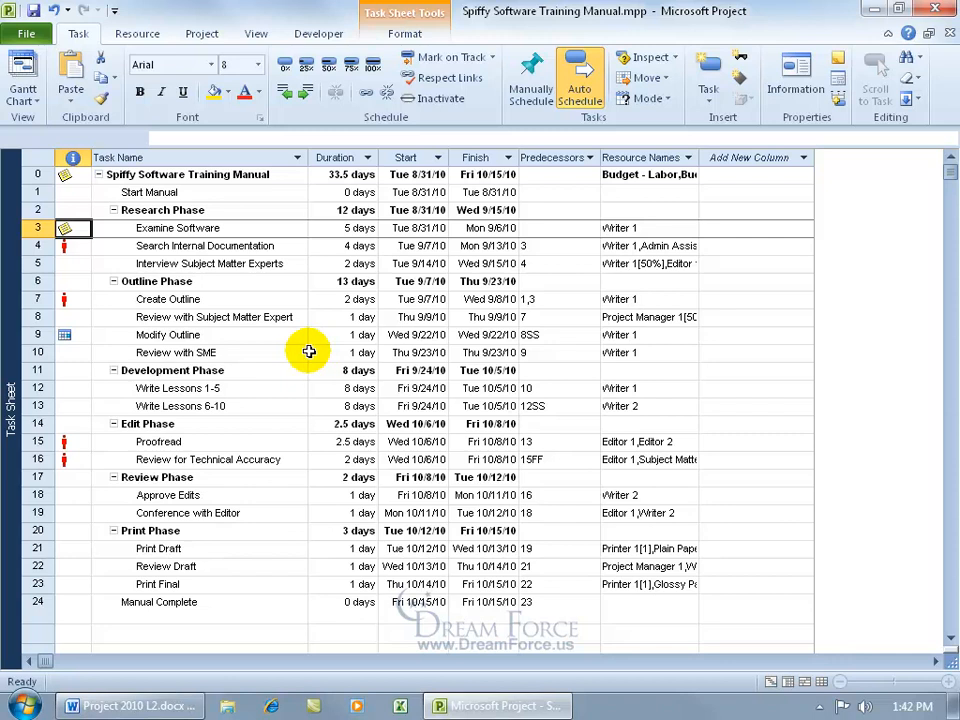
right_click(41, 157)
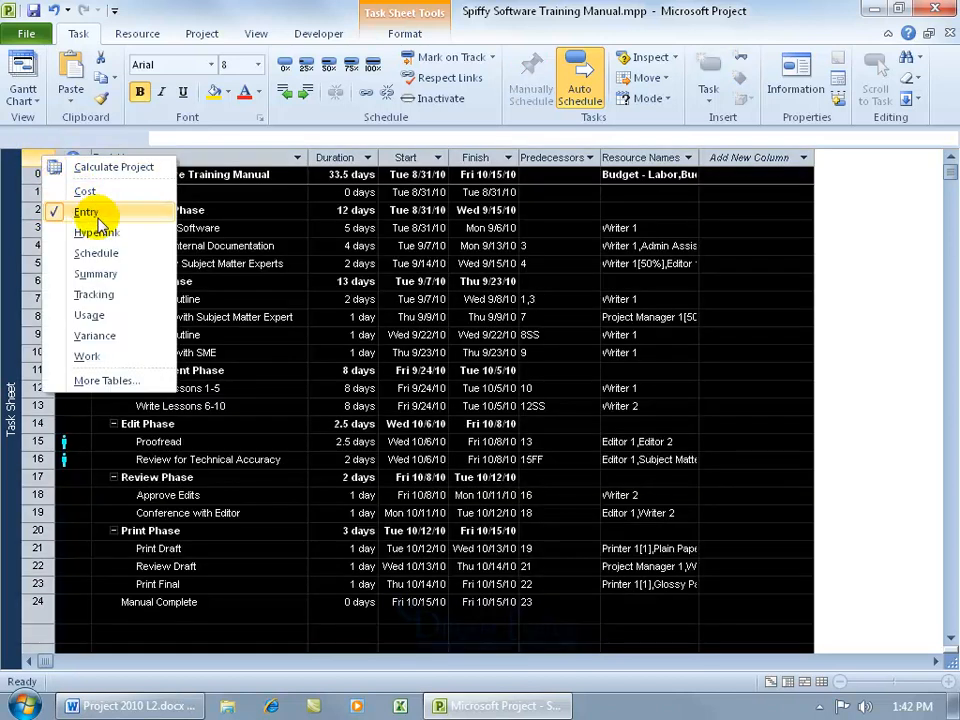
left_click(100, 295)
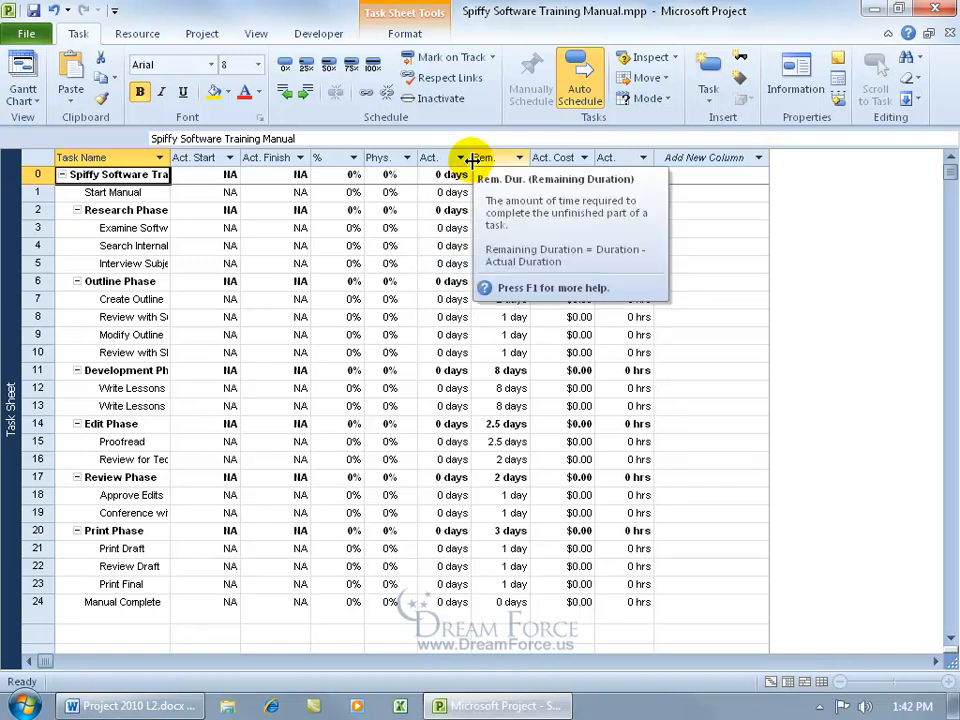
Widen the Act. Dur. column, fit the Task Name column to its longest entry, and reduce the enlarged task rows to single-line height.
left_click_drag(471, 158, 496, 158)
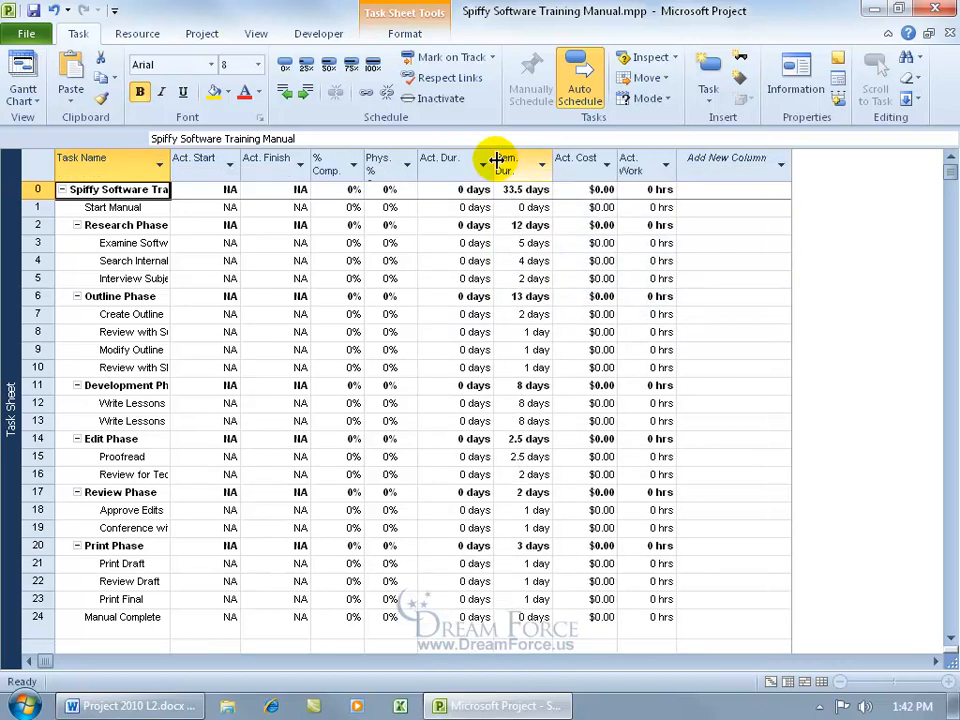
double_click(171, 169)
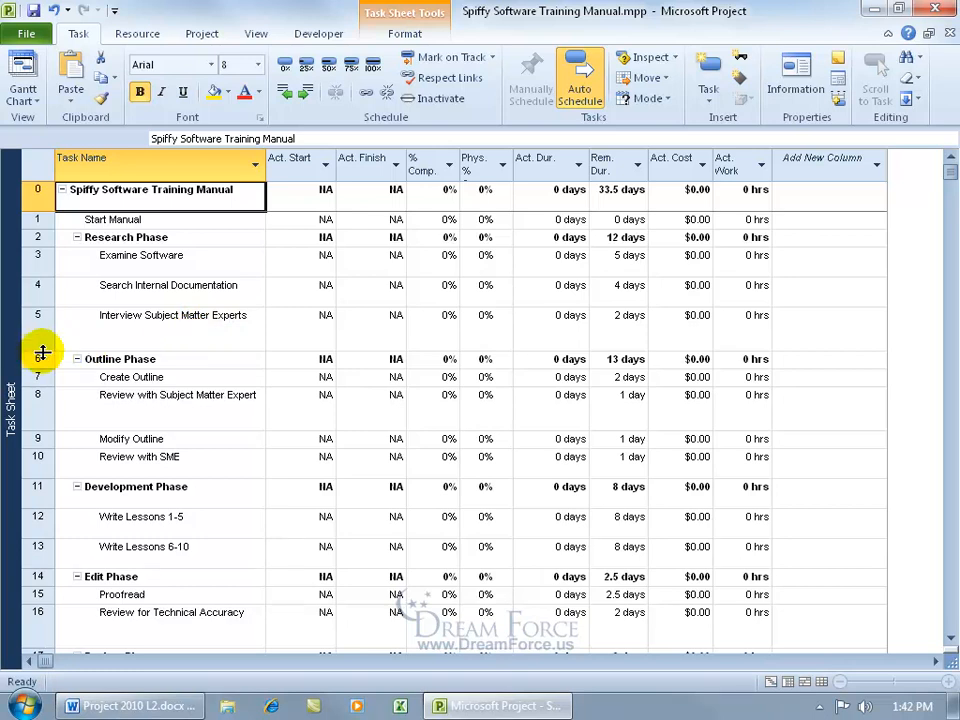
mouse_move(43, 353)
left_mouse_down()
mouse_move(41, 368)
mouse_move(40, 331)
left_mouse_up()
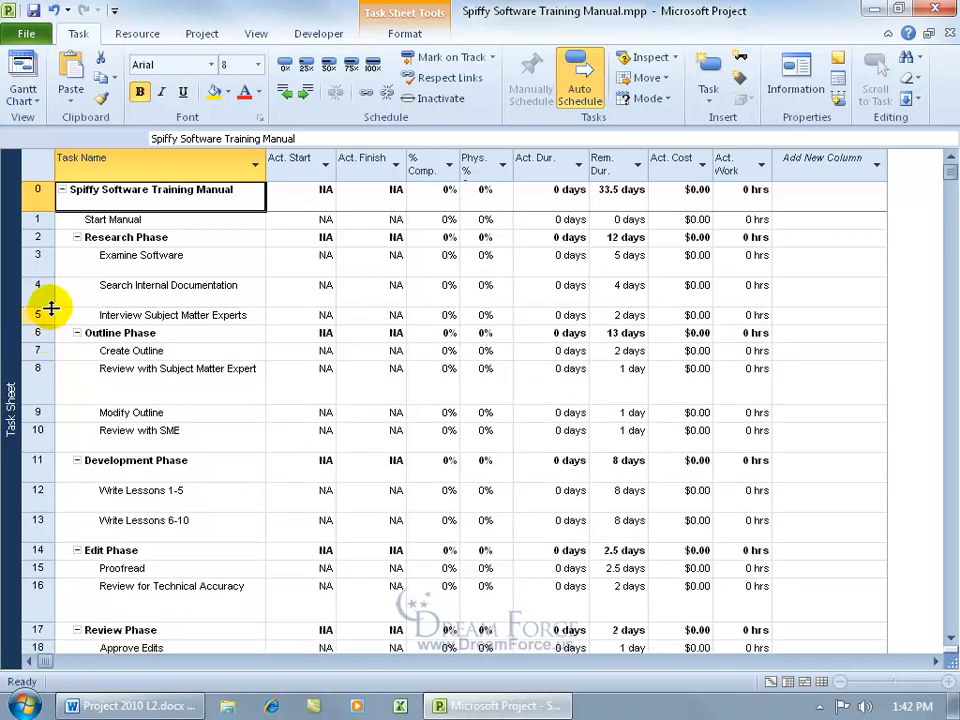
double_click(51, 308)
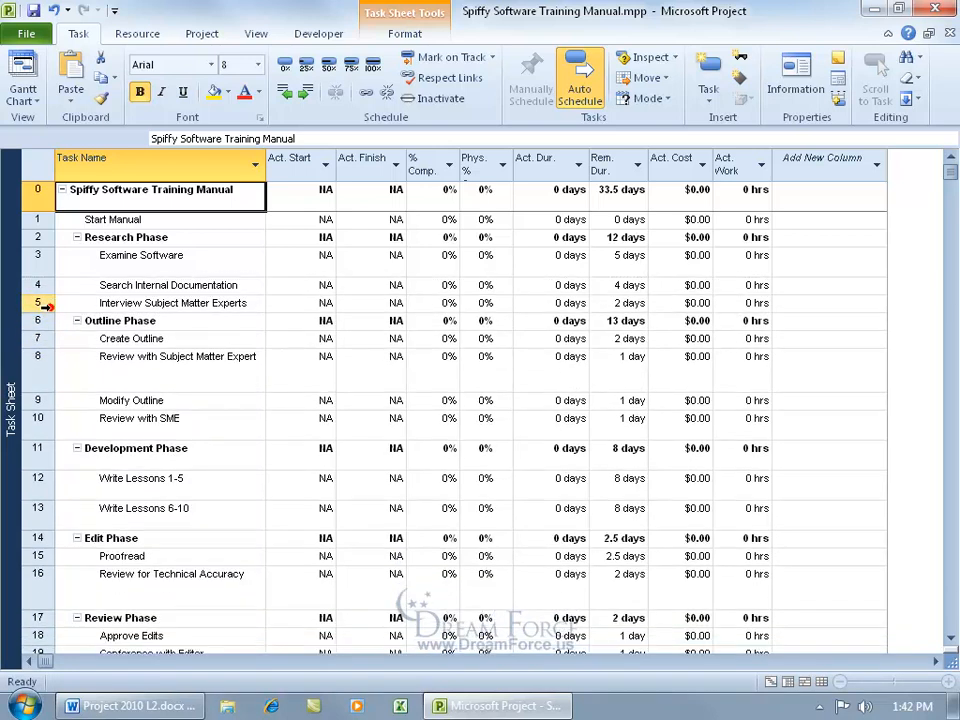
double_click(51, 393)
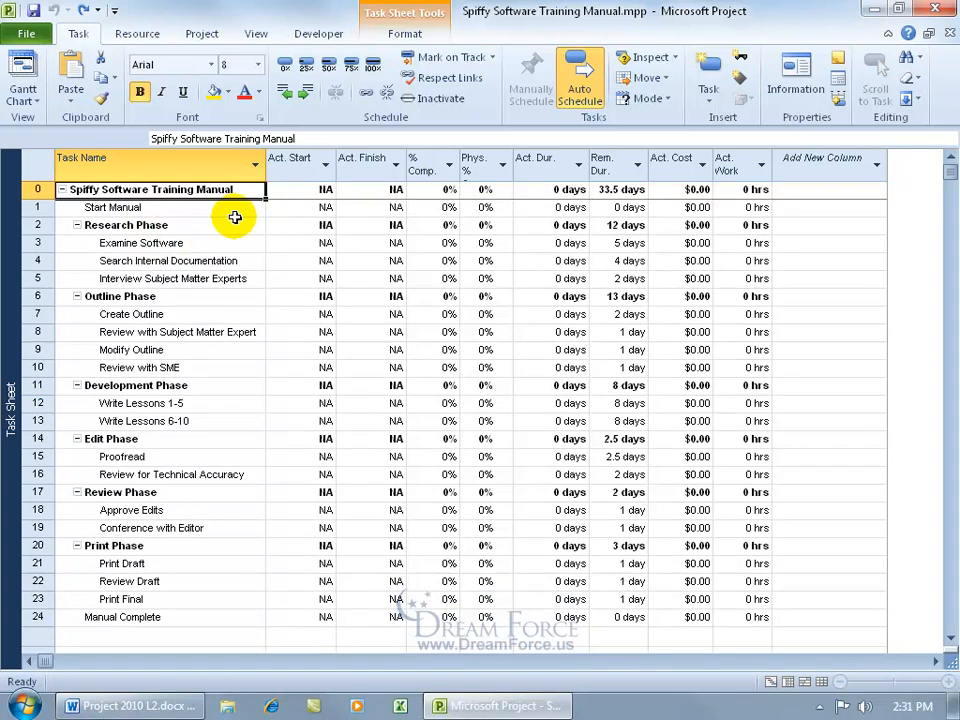
Try setting the Start Manual task's percent complete to 100, then reset it to 0.
left_click(235, 212)
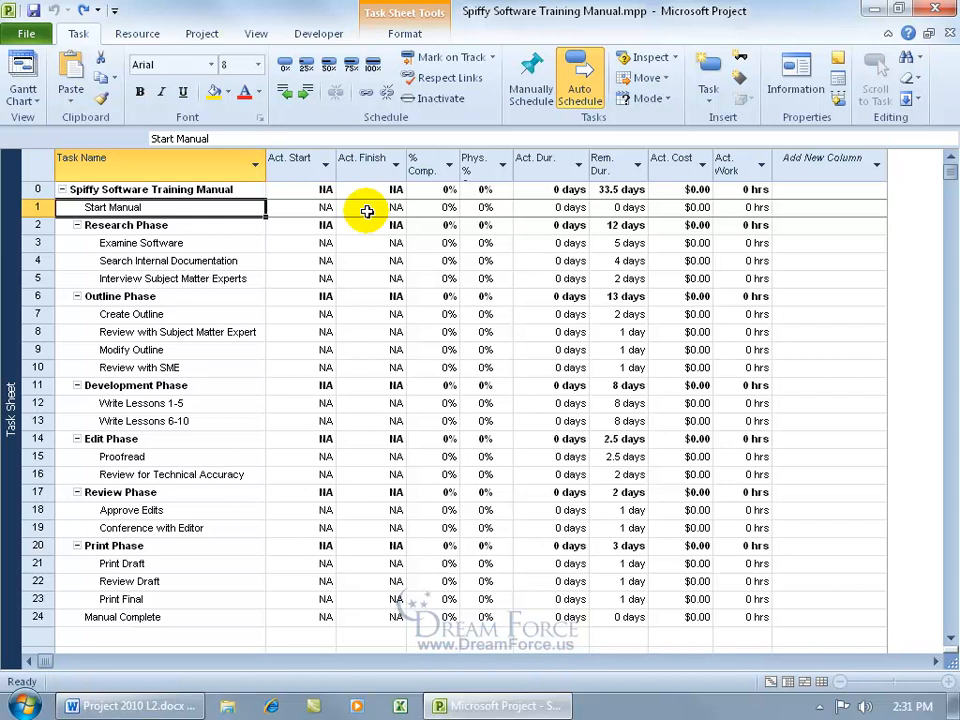
left_click(429, 209)
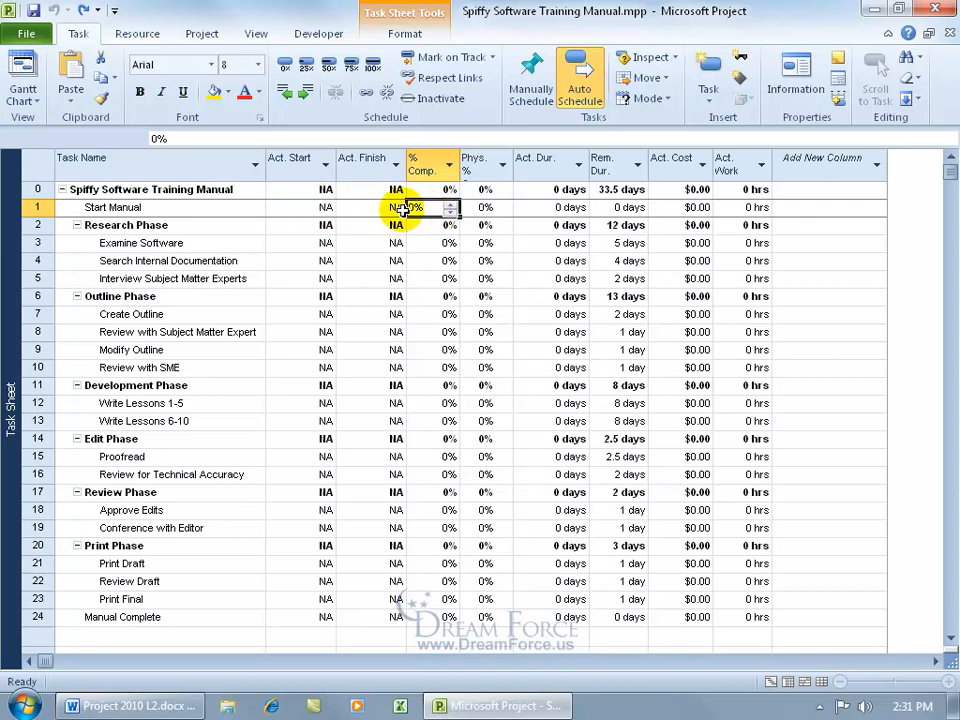
type("100")
key("Return")
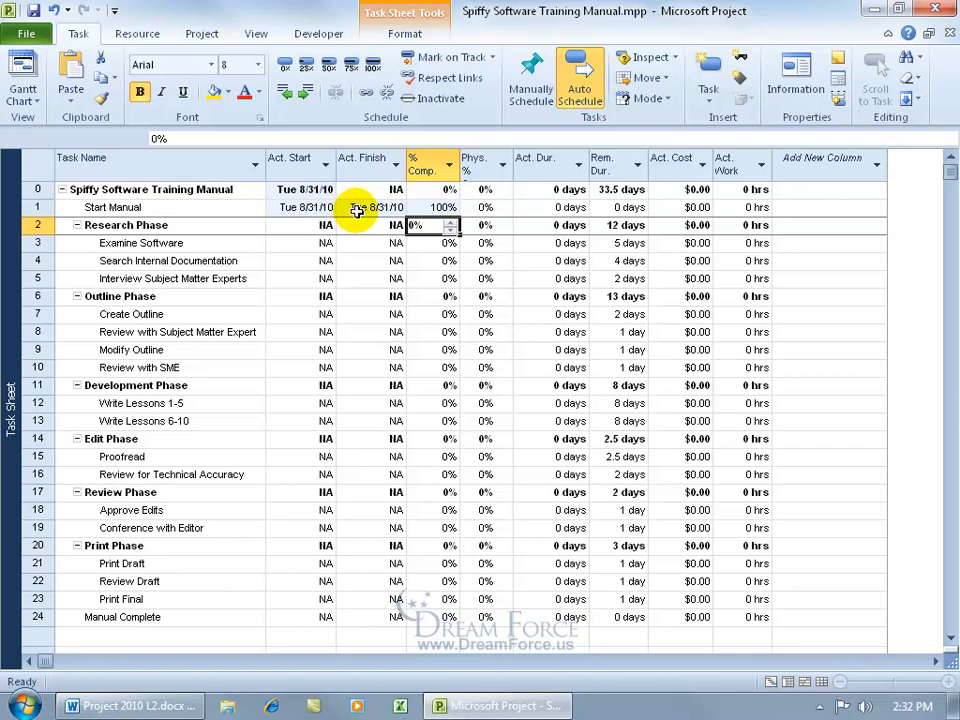
left_click(430, 207)
type("0")
key("Return")
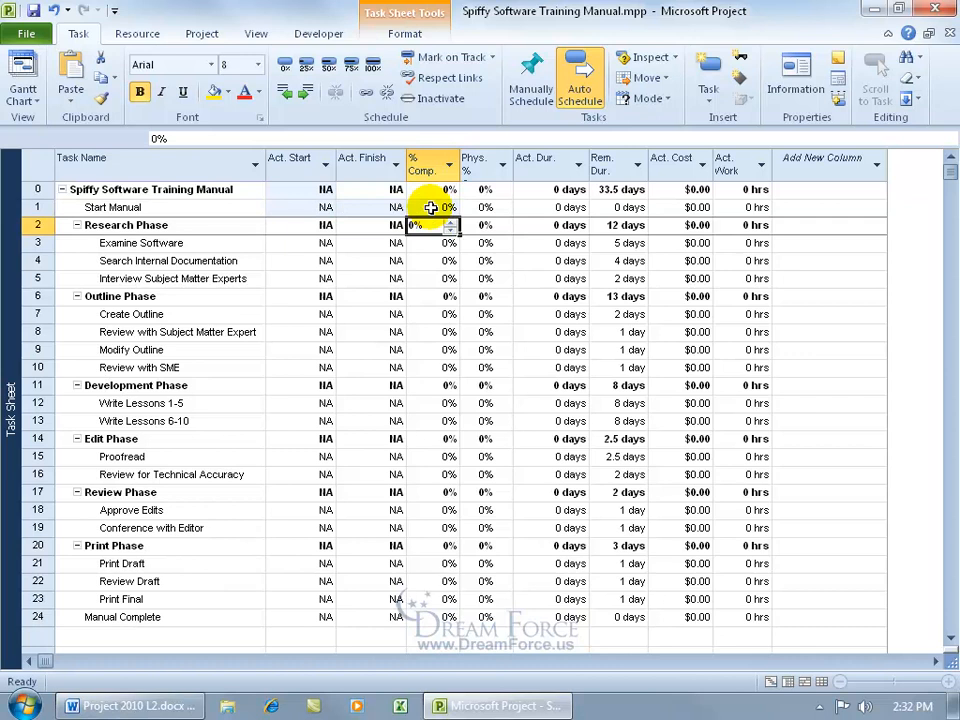
Review the percent-complete choices for the Start Manual task and mark it 100% complete.
left_click(370, 207)
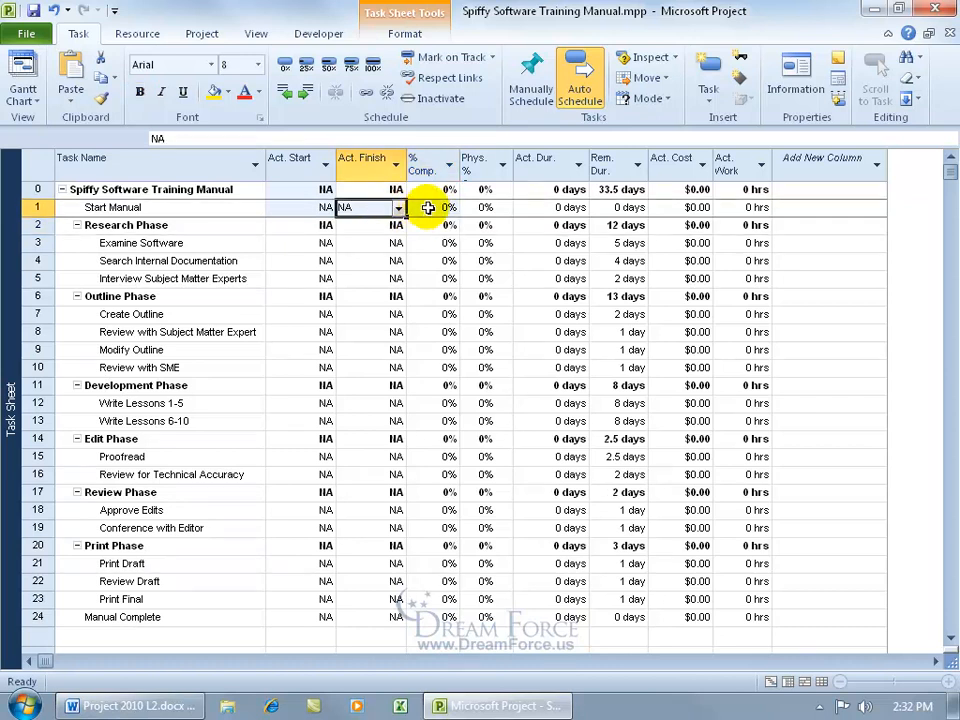
right_click(428, 207)
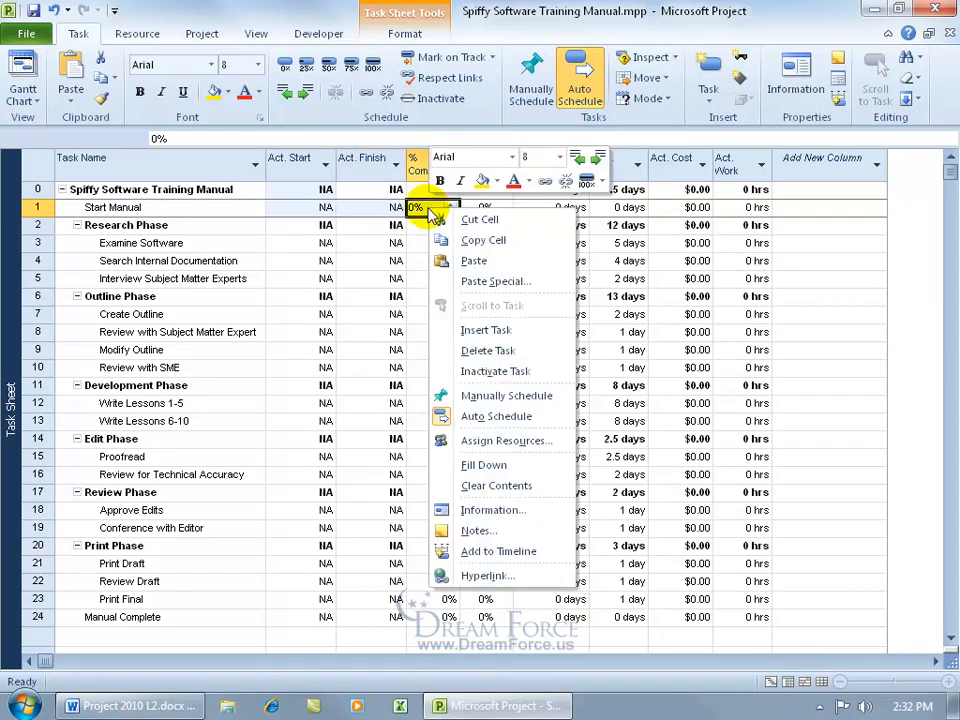
left_click(602, 183)
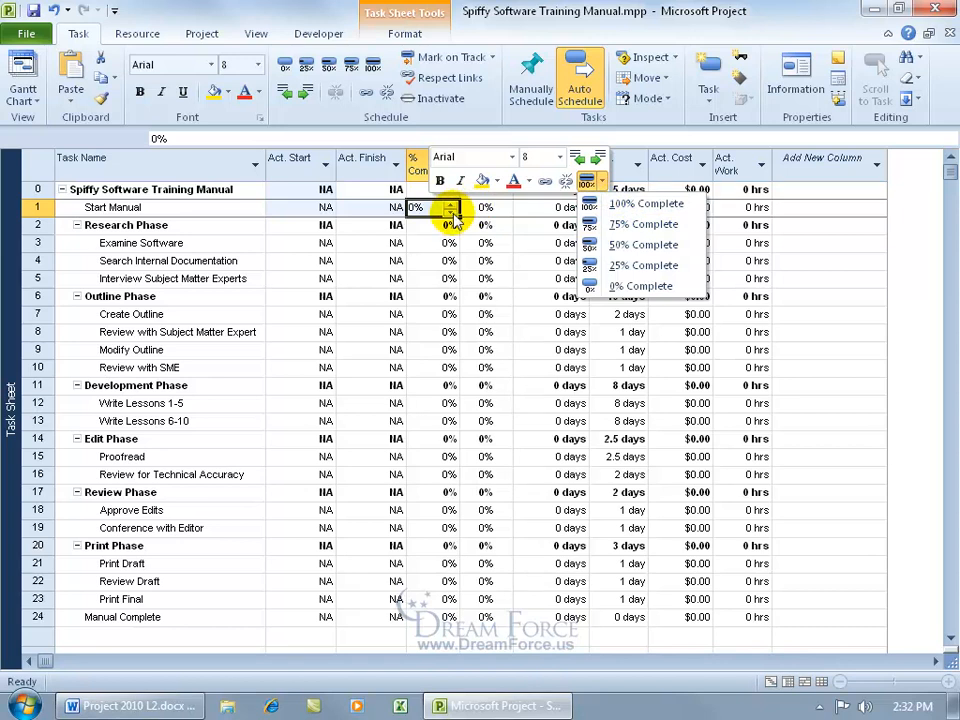
left_click(346, 123)
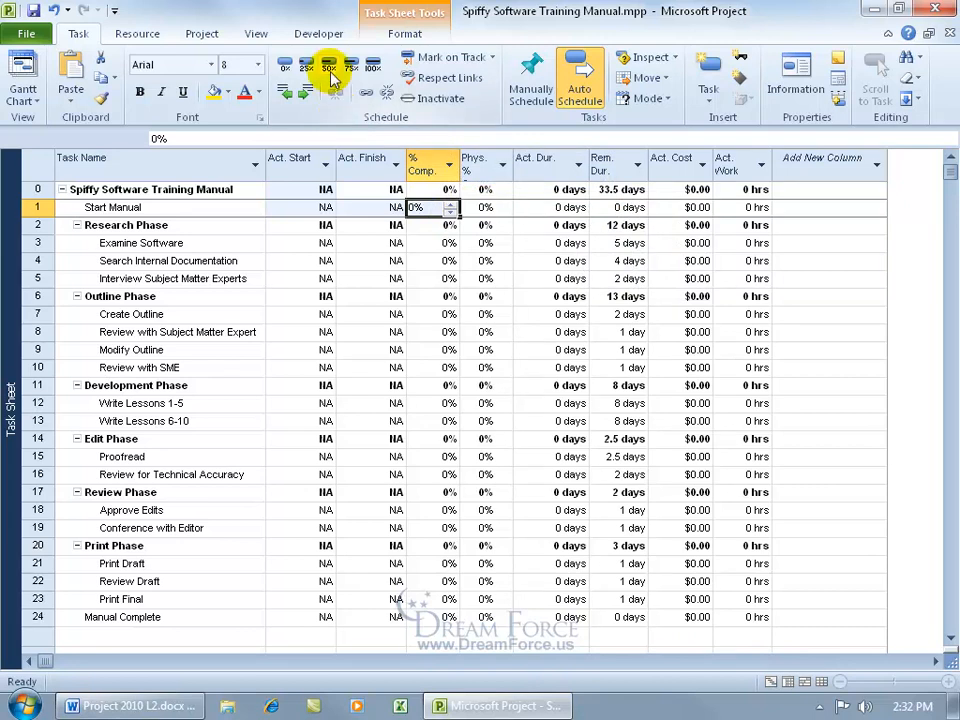
left_click(371, 64)
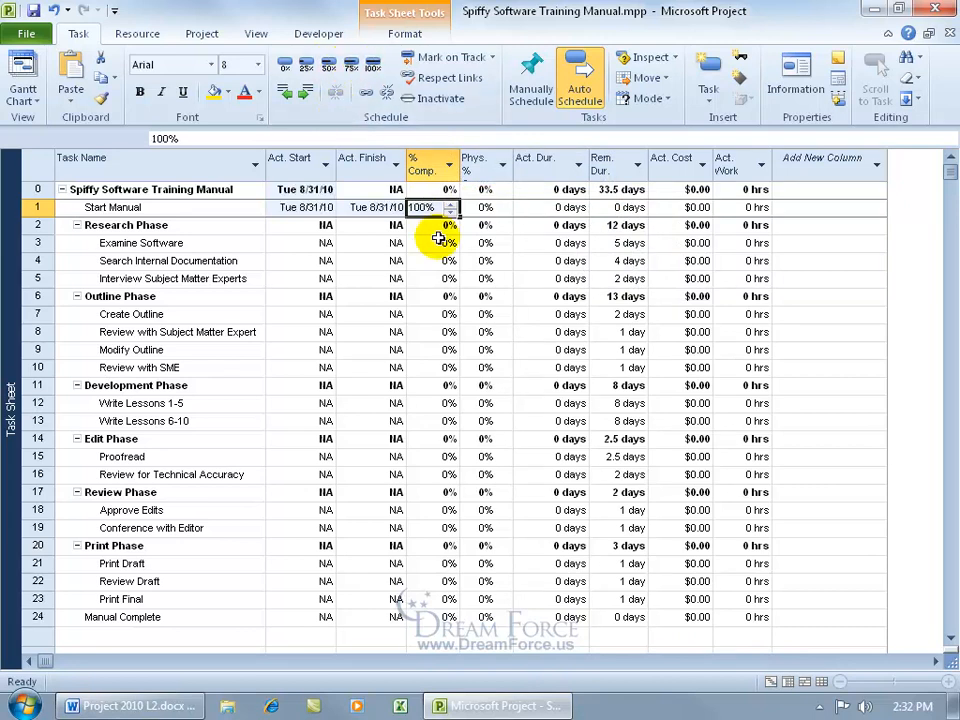
Try marking the Examine Software task 50% complete, then undo the change.
left_click(397, 242)
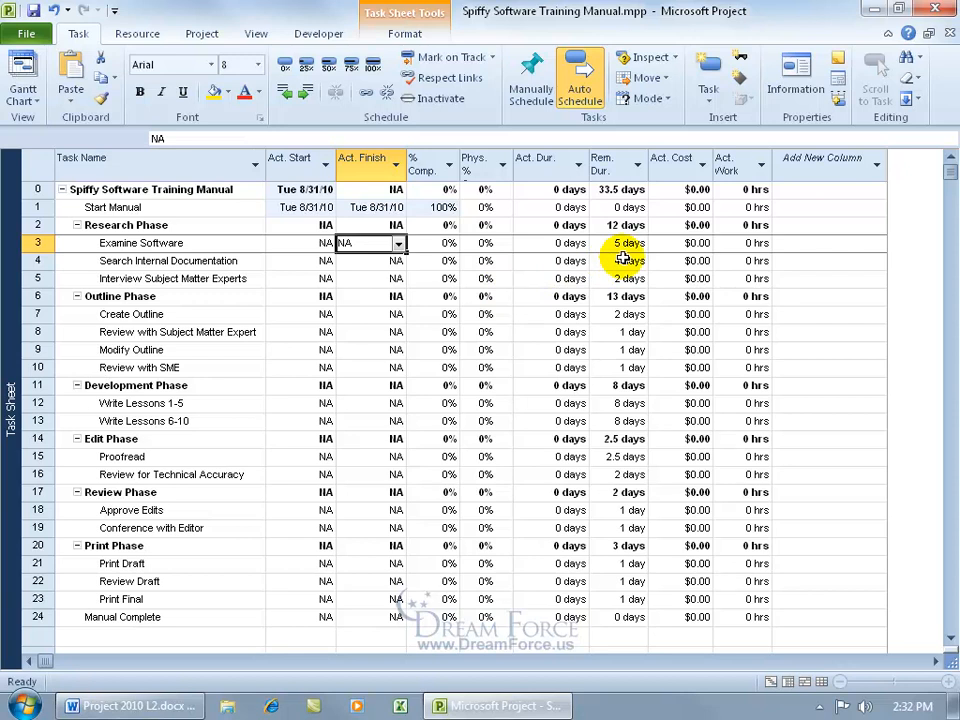
left_click(329, 64)
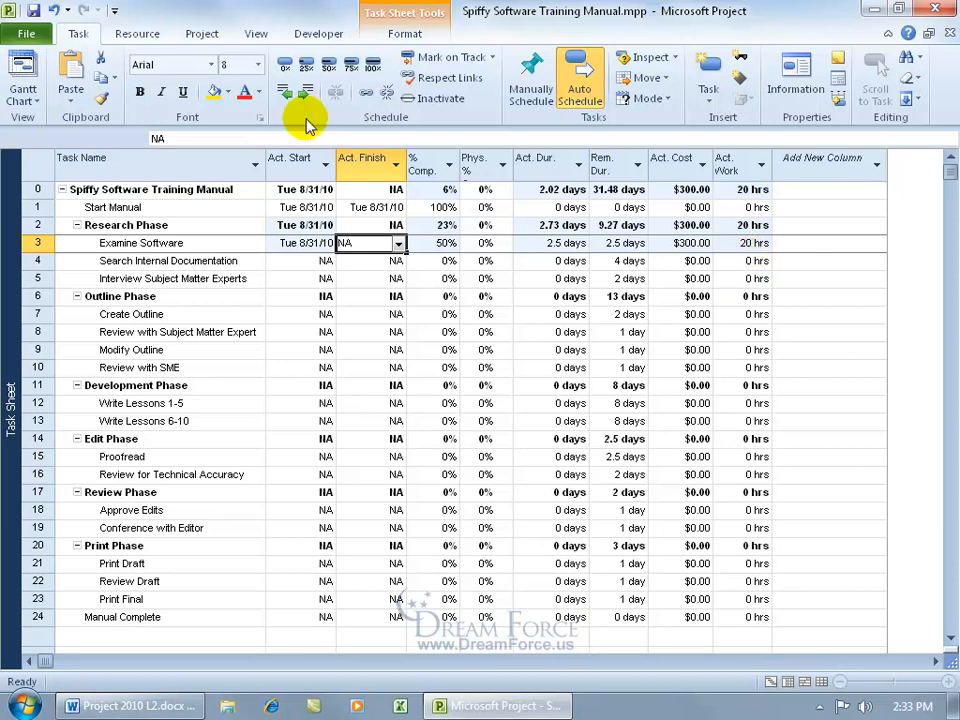
left_click(53, 10)
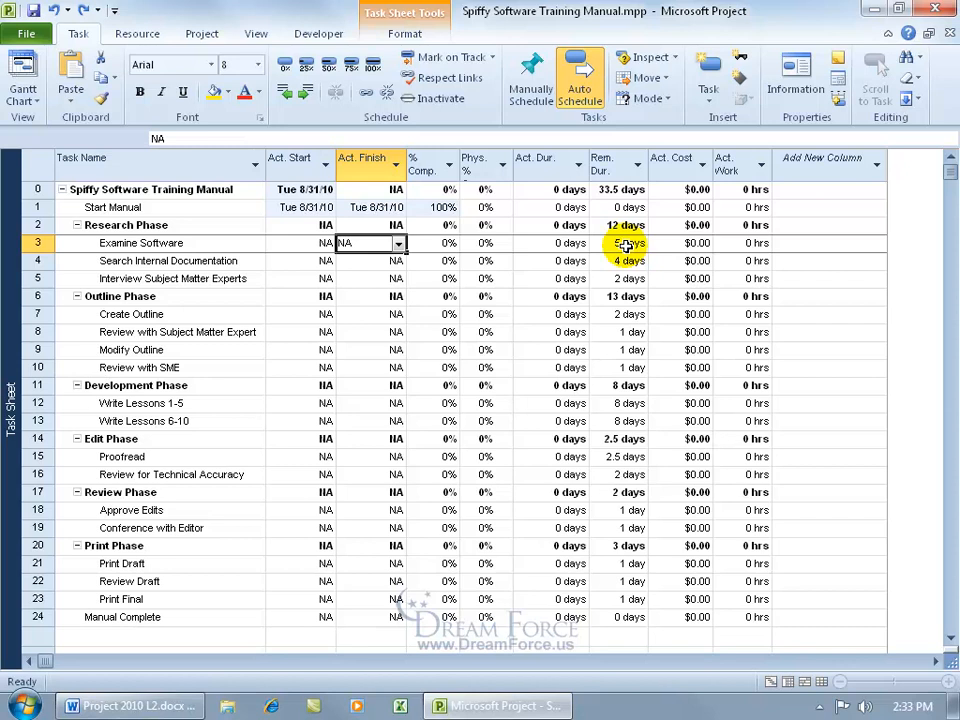
Set the remaining duration of the Examine Software task to 4 days.
left_click(626, 244)
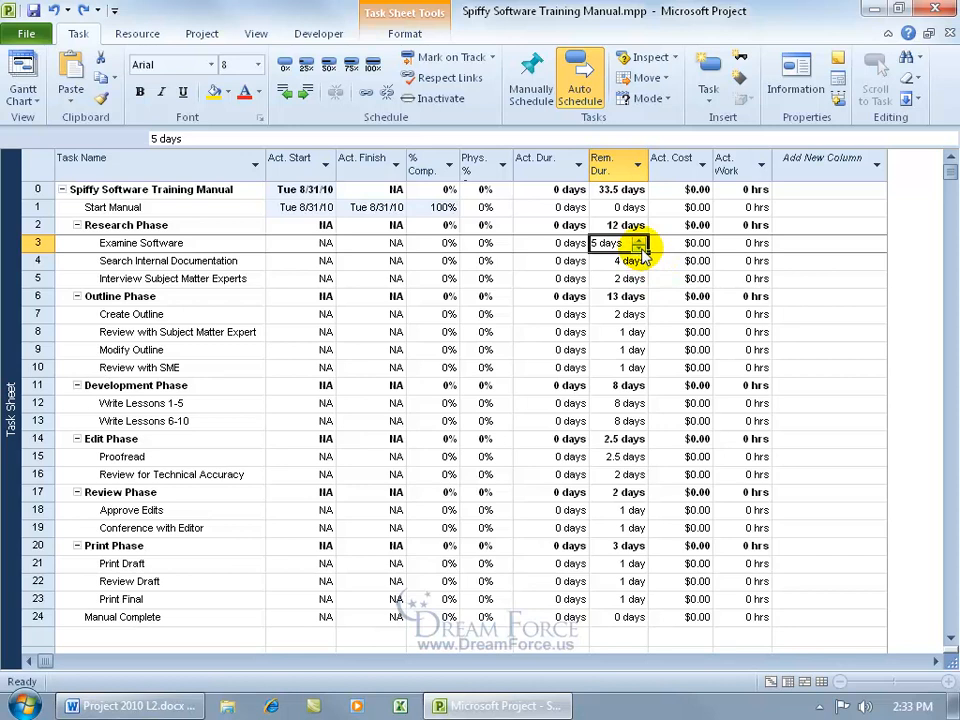
left_click(639, 248)
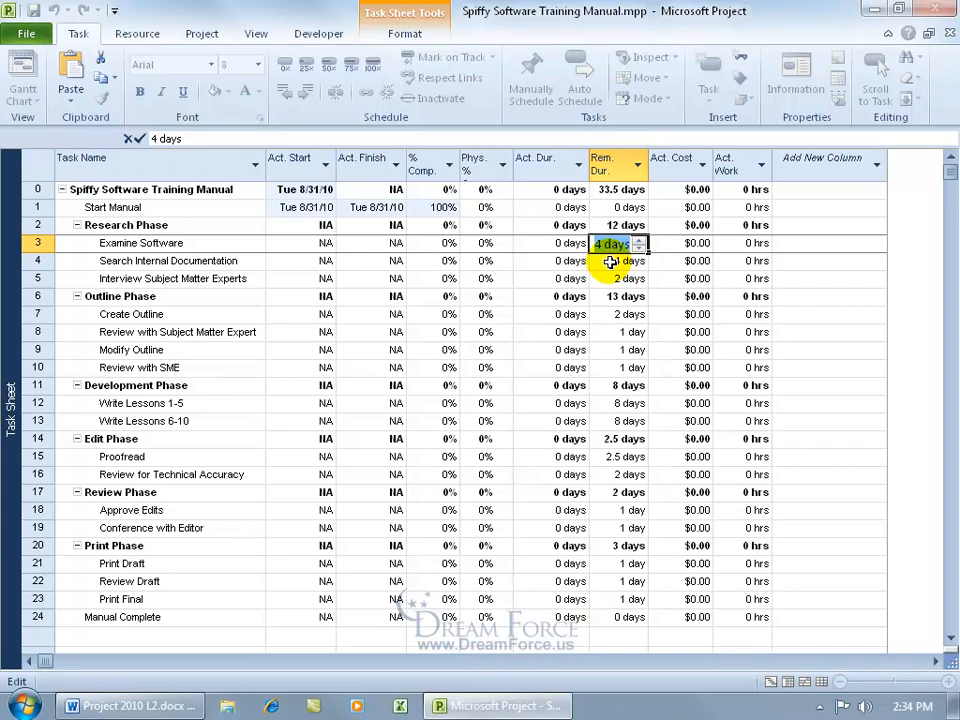
left_click(610, 261)
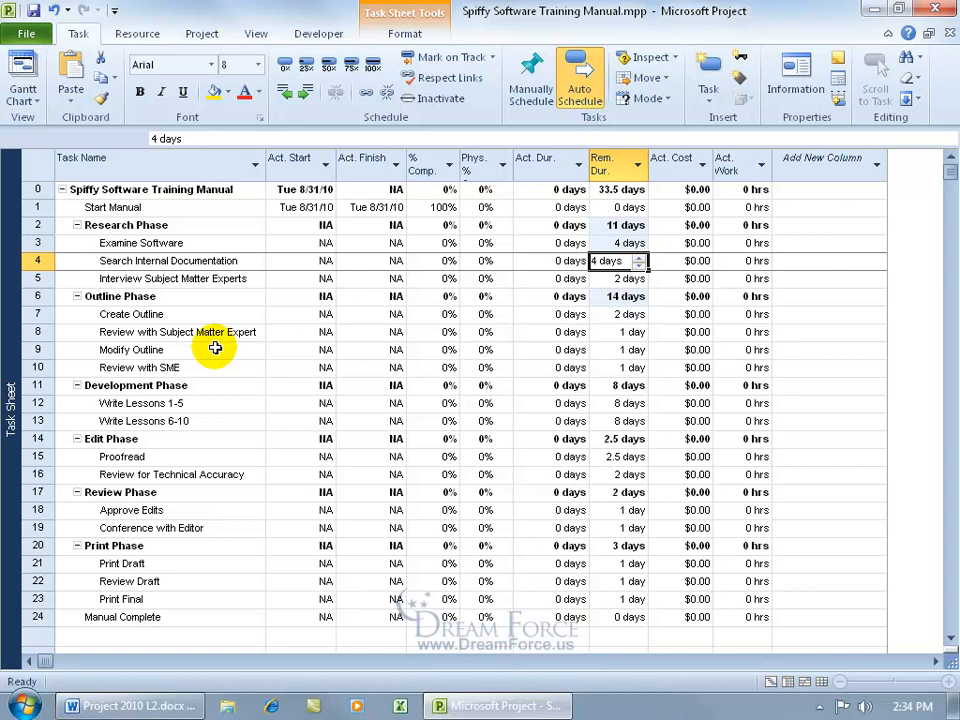
Check the schedule in the Gantt Chart view, read the Modify Outline task's constraint indicator, and return to the Task Sheet.
right_click(11, 340)
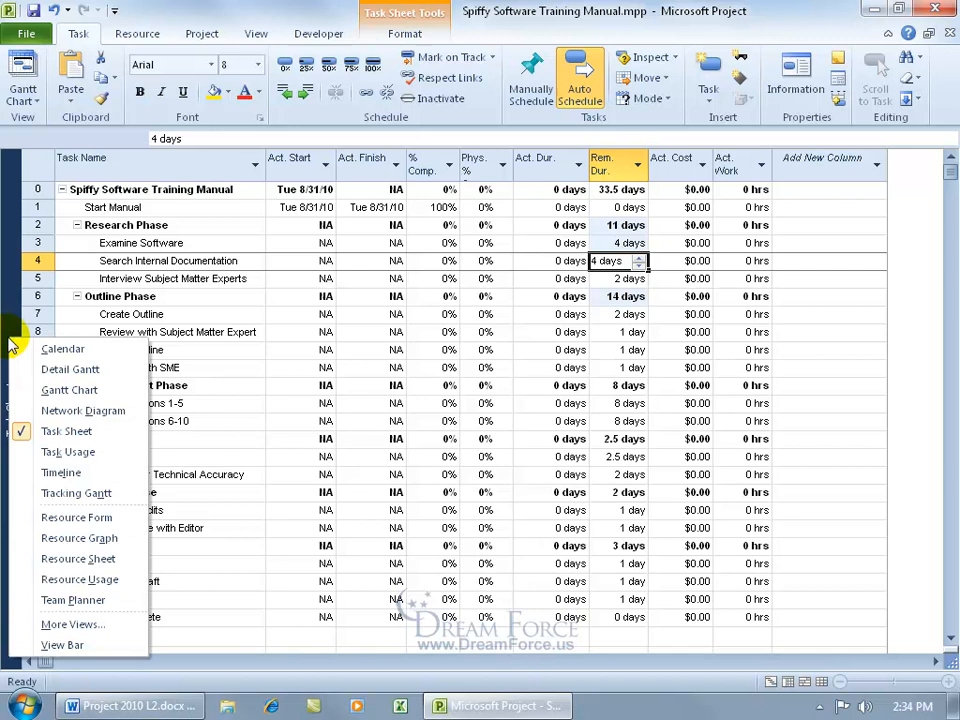
left_click(47, 389)
mouse_move(67, 347)
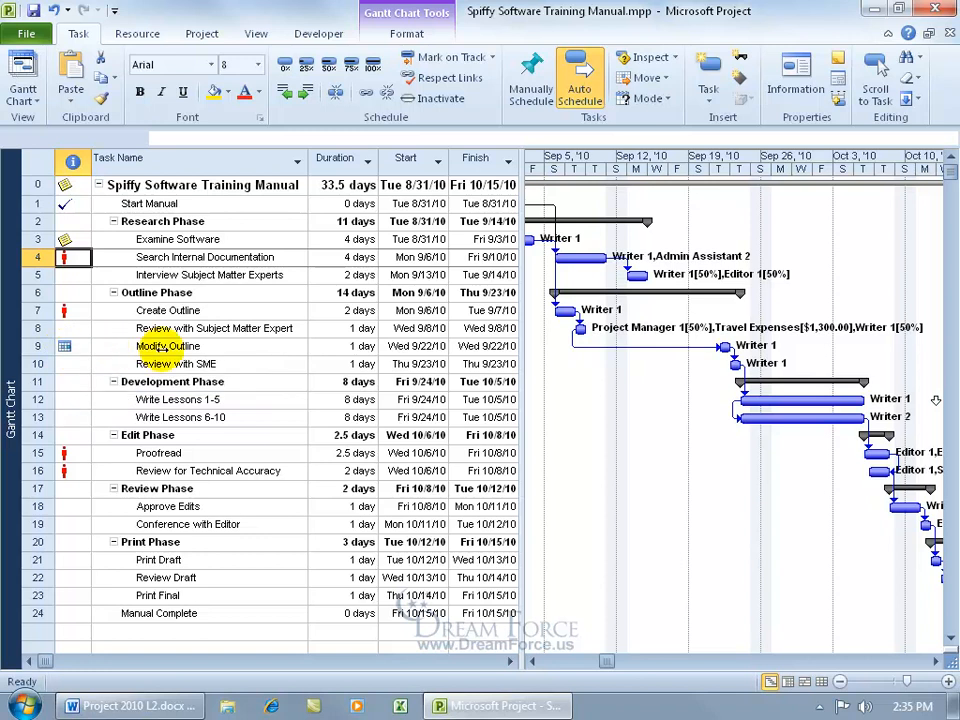
left_click(160, 347)
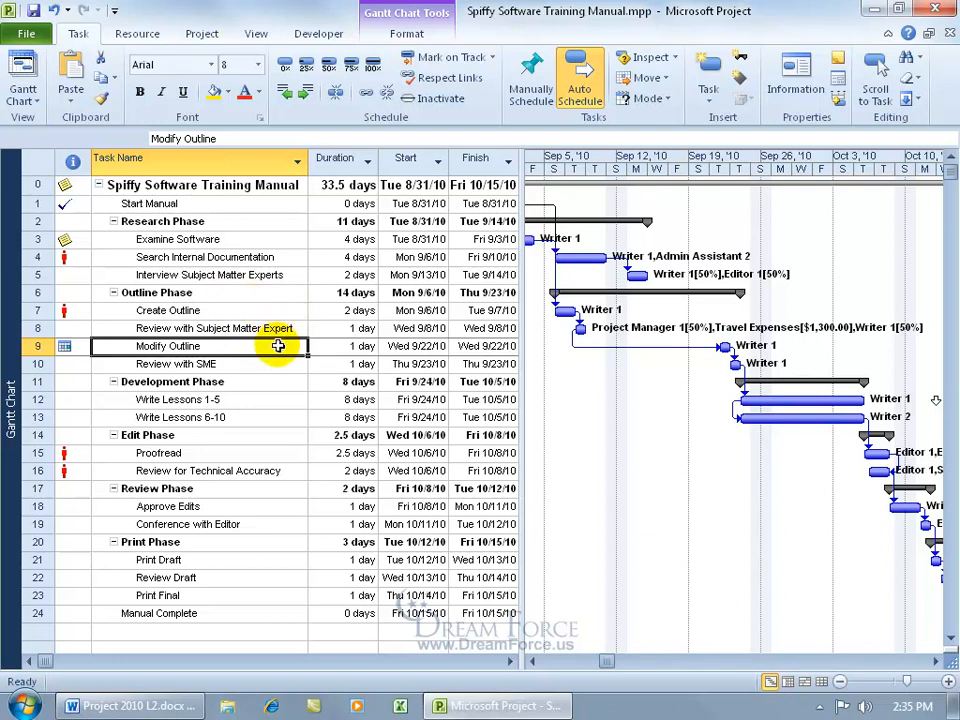
mouse_move(70, 346)
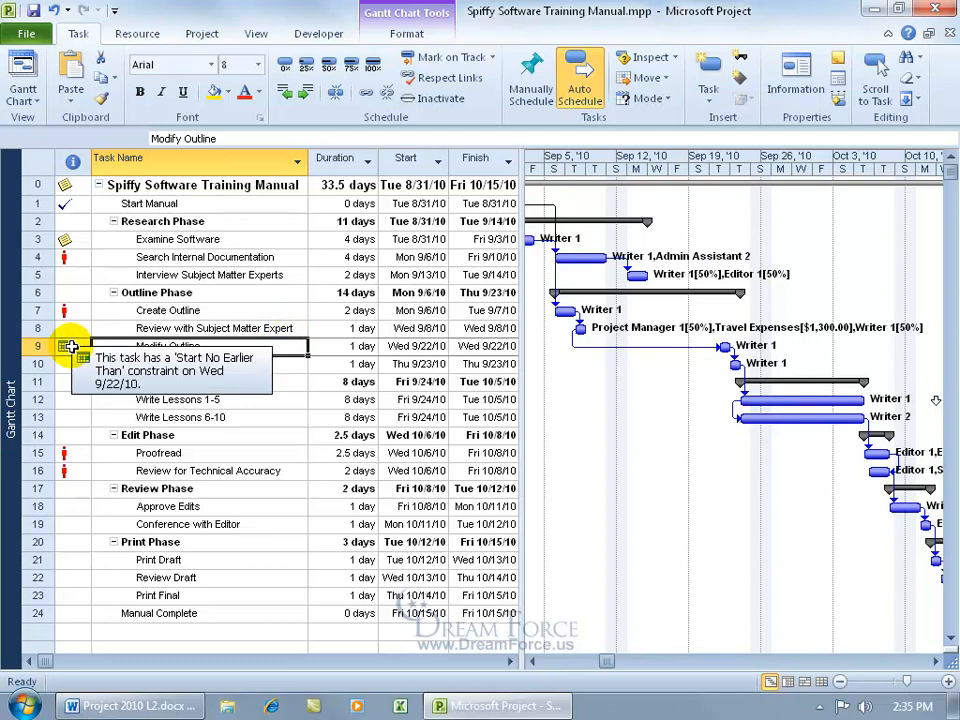
right_click(16, 345)
left_click(58, 435)
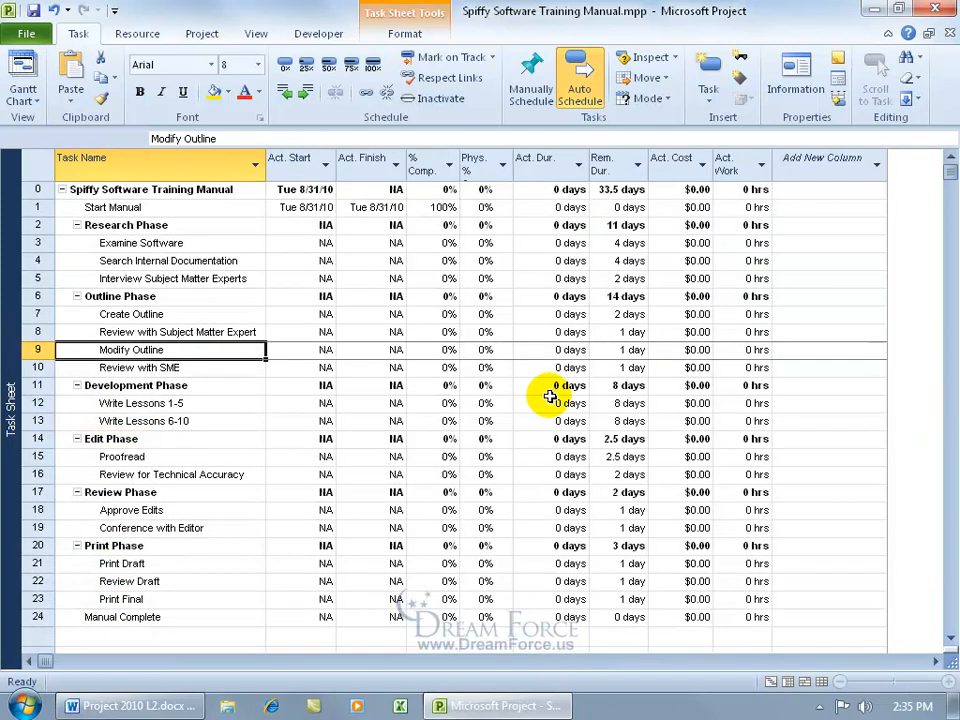
Mark the Examine Software task 50% complete and set its actual start date to Thu 9/2/10.
left_click(356, 244)
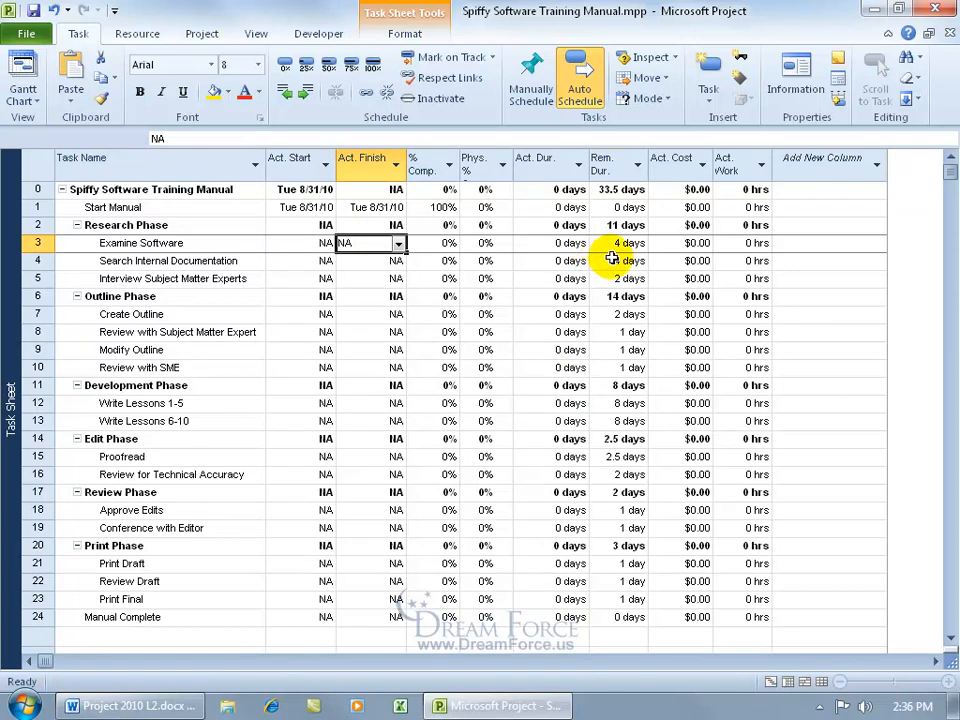
left_click(329, 64)
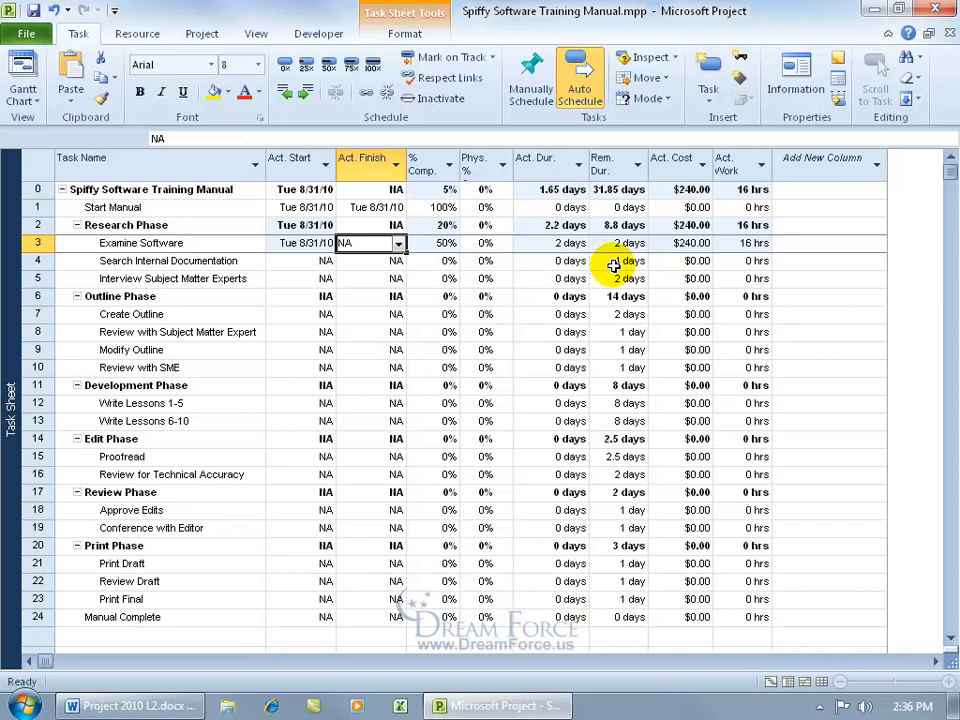
left_click(323, 244)
left_click(329, 244)
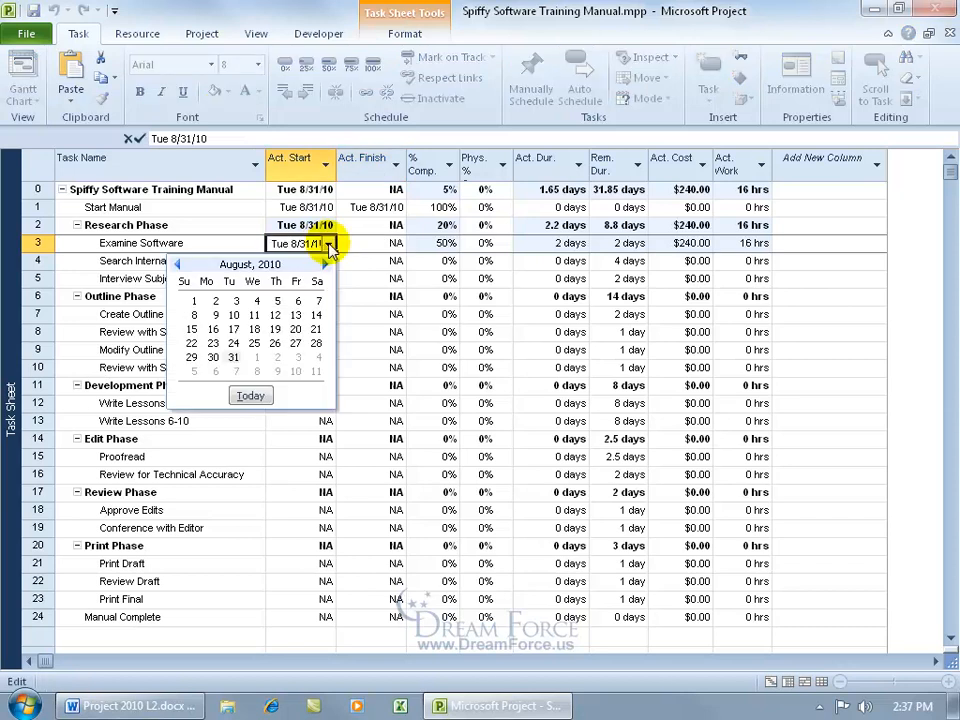
left_click(278, 359)
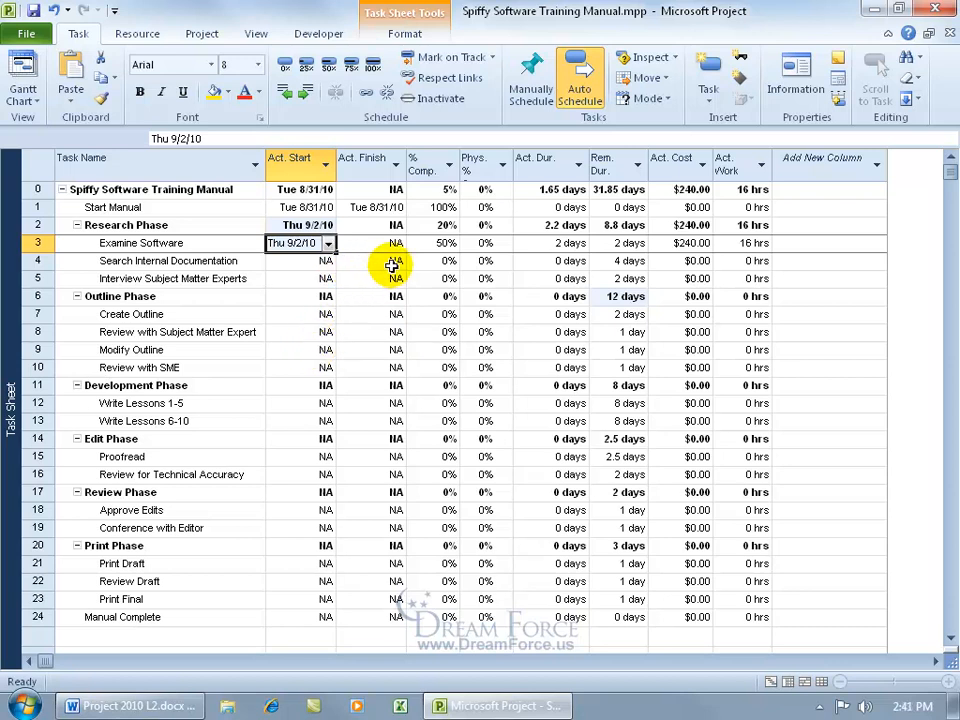
left_click(445, 243)
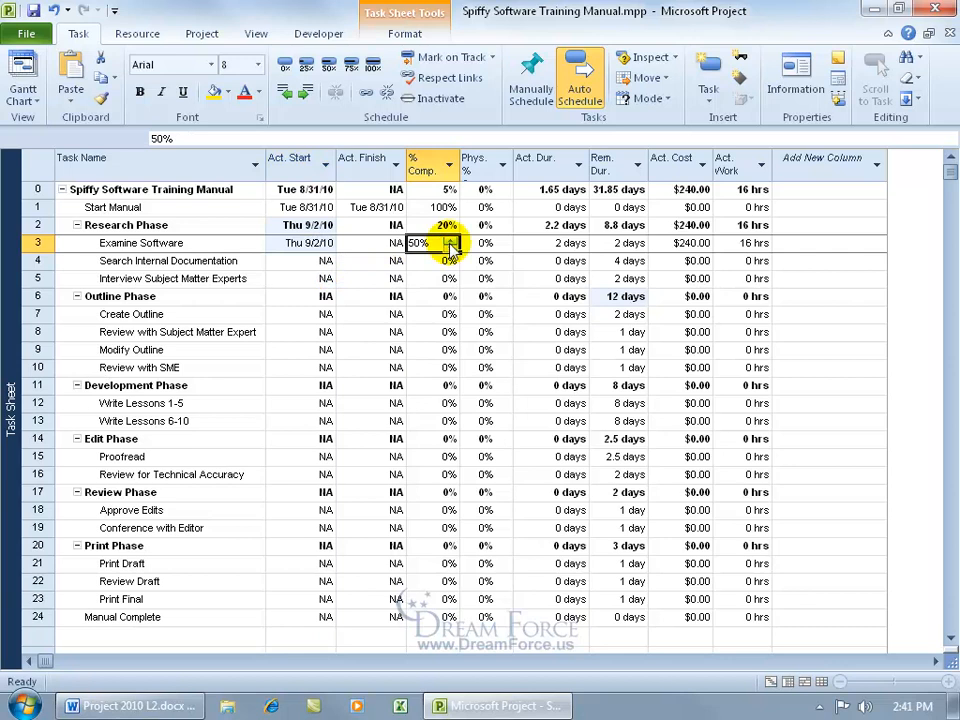
Mark the Examine Software task 100% complete in the Tracking table.
left_click(450, 241)
left_click(450, 241)
left_click(450, 241)
left_click(450, 241)
left_click(450, 241)
left_click(450, 241)
left_click(450, 241)
left_click(450, 241)
left_click(450, 241)
left_click(450, 241)
key("Return")
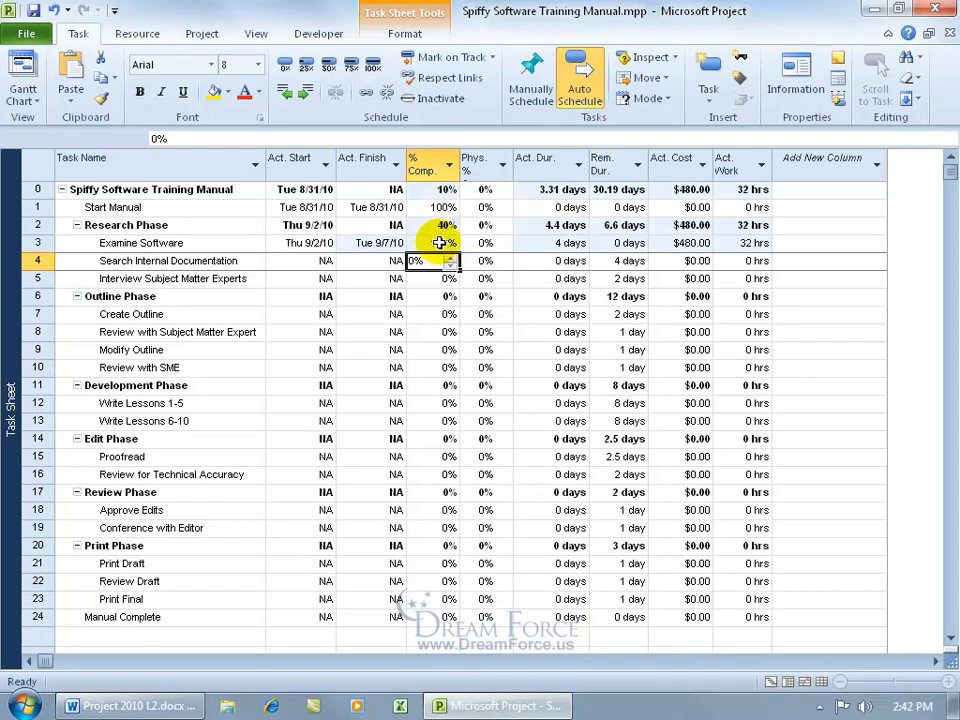
Check the Examine Software task's remaining duration and set its actual work to 20 hrs.
left_click(606, 243)
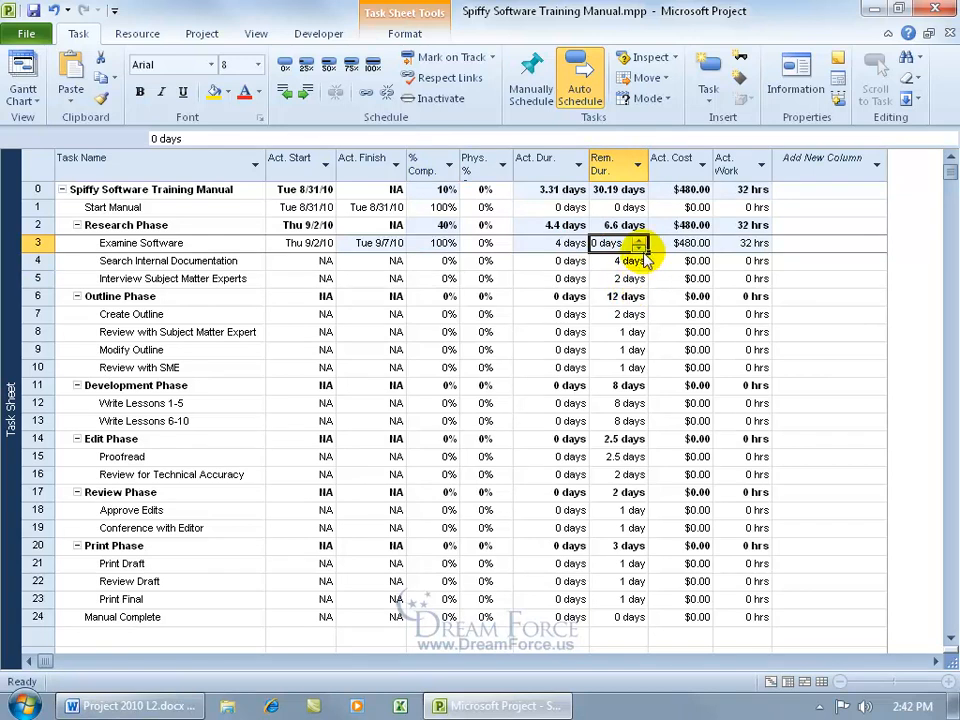
left_click(637, 261)
left_click(637, 261)
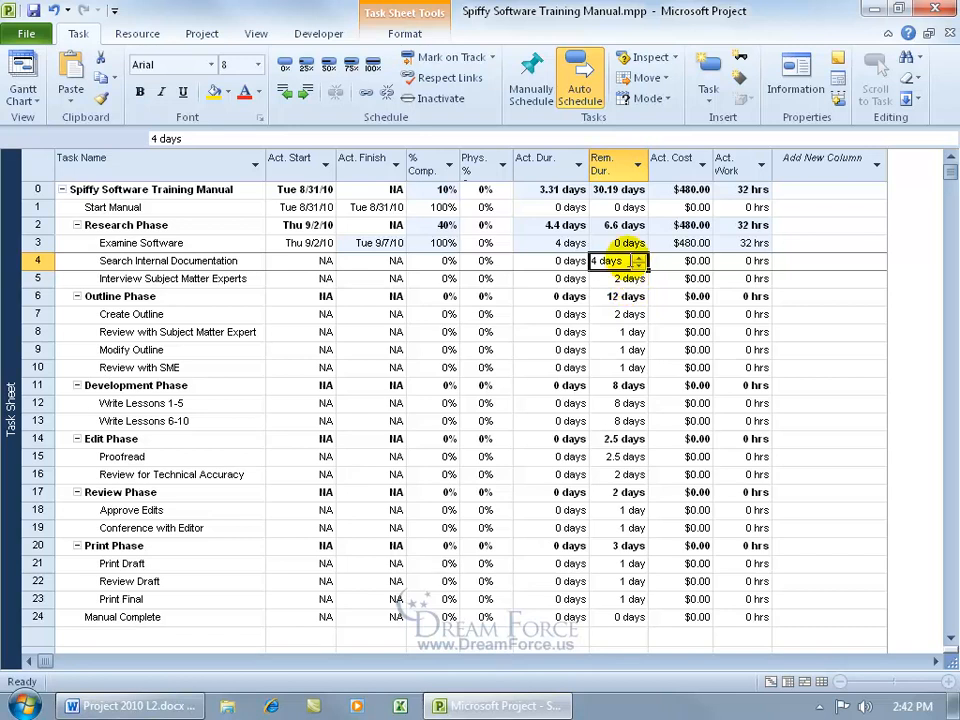
left_click(630, 243)
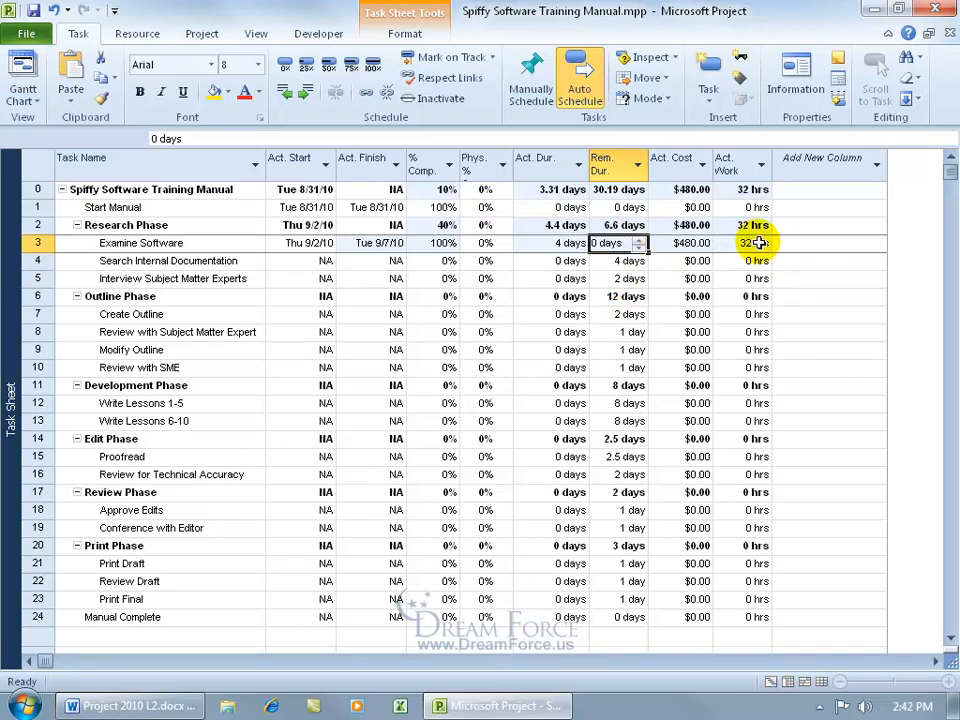
left_click(748, 243)
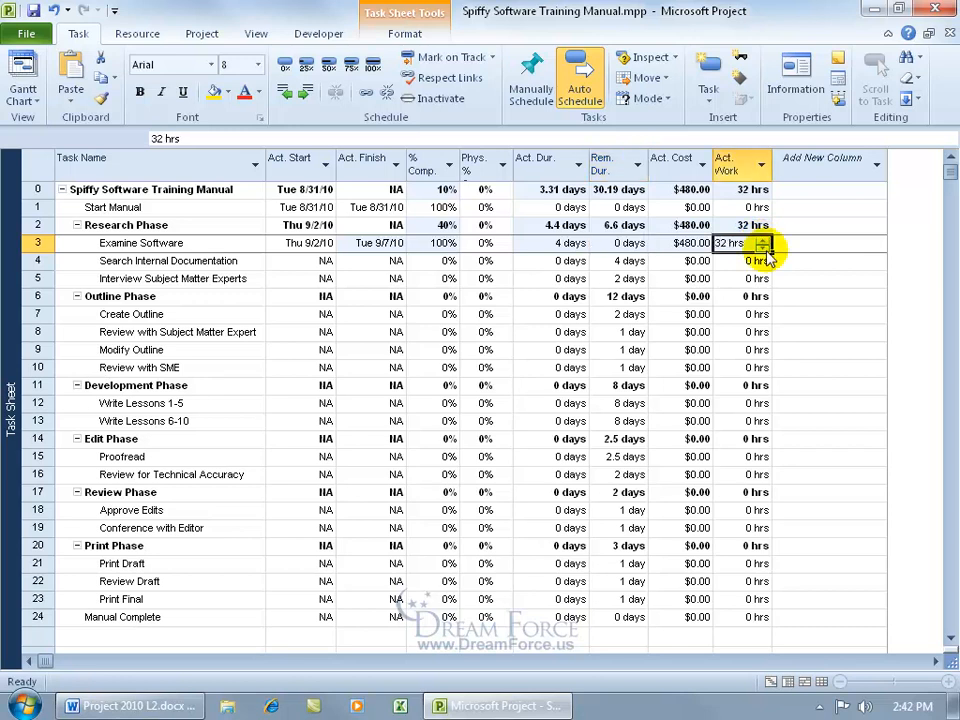
left_click(764, 248)
left_click(764, 248)
left_click(764, 248)
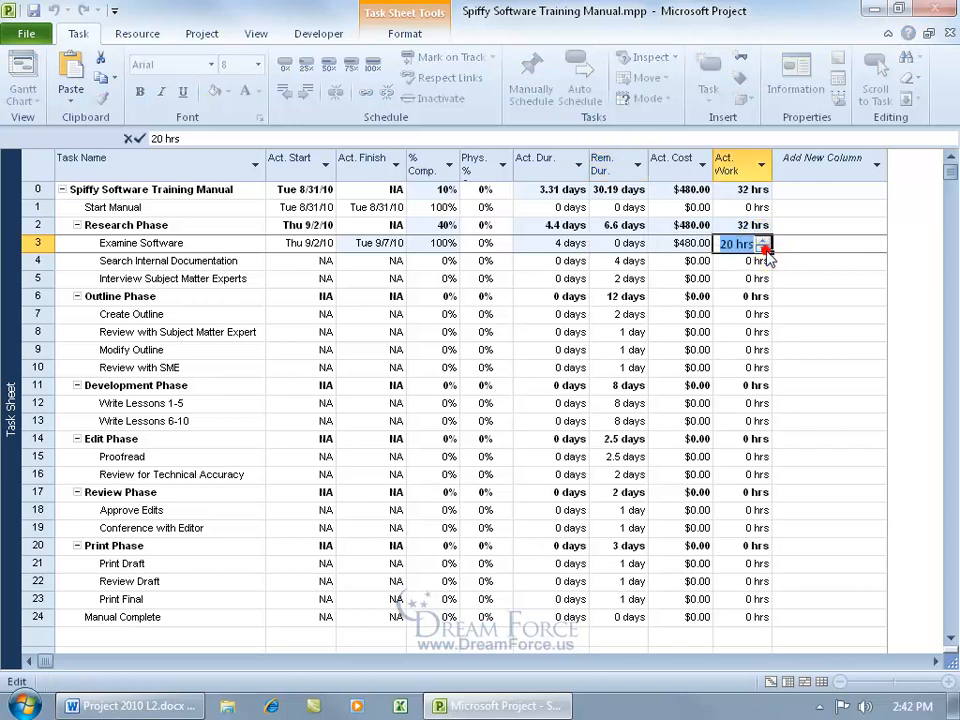
key("Return")
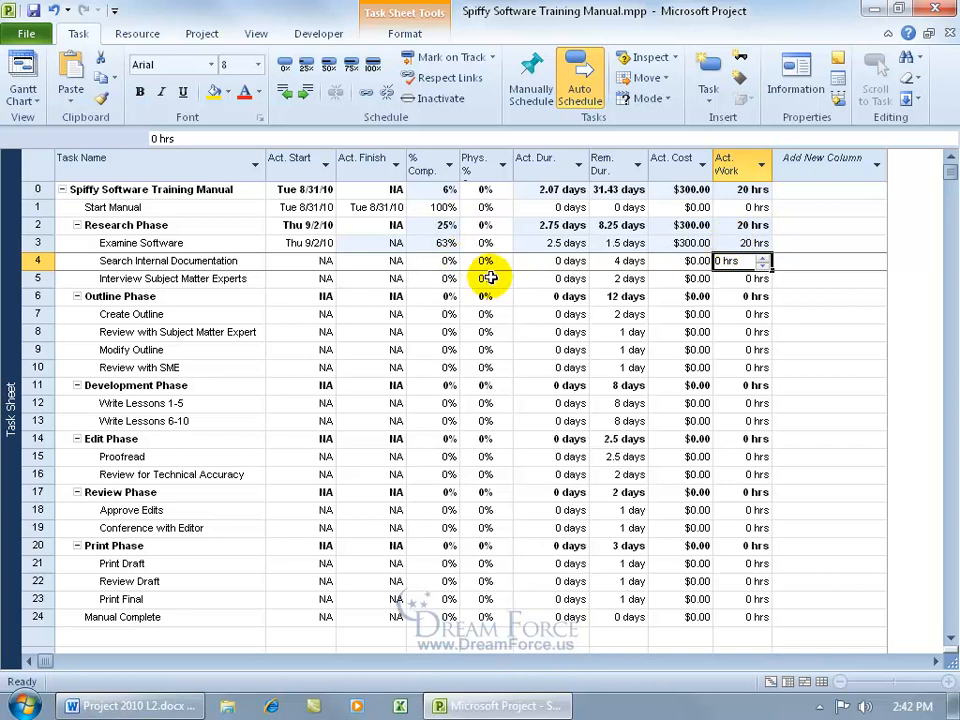
Set the Examine Software task's percent complete to 100.
left_click(430, 243)
type("10")
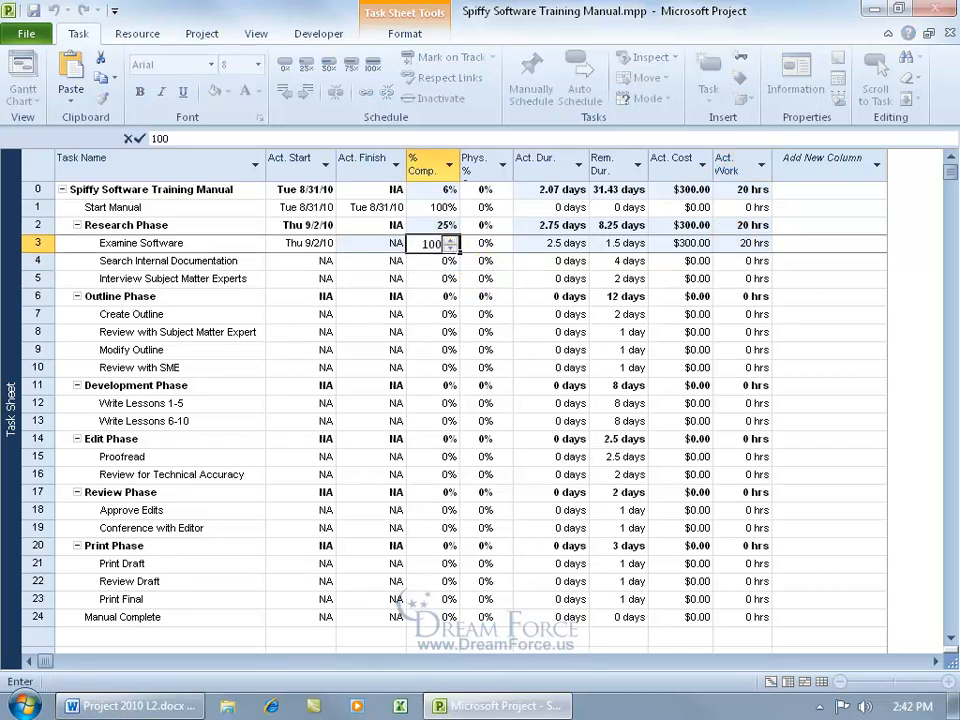
type("0")
key("Return")
left_click(440, 243)
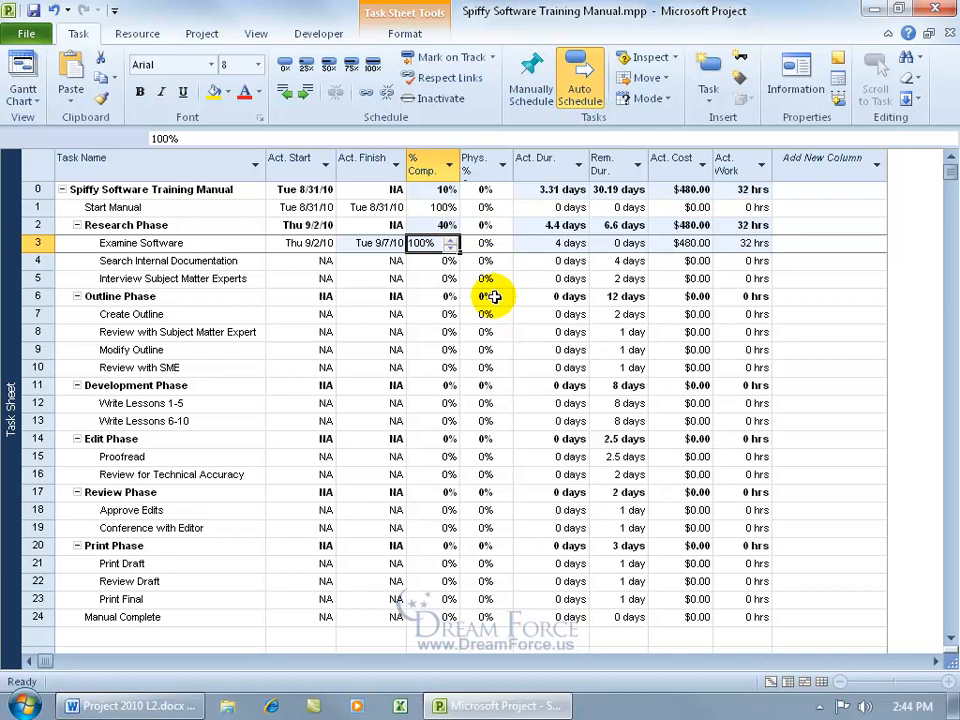
Switch to the Gantt Chart view and inspect the progress of the Examine Software task's bar.
right_click(8, 298)
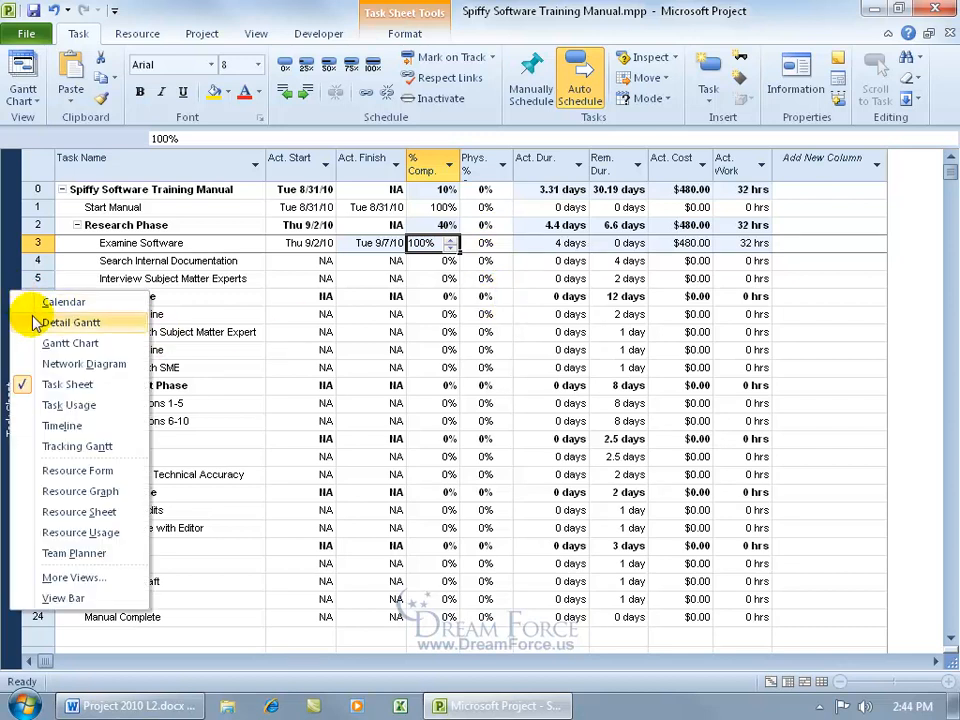
left_click(70, 343)
left_click(533, 661)
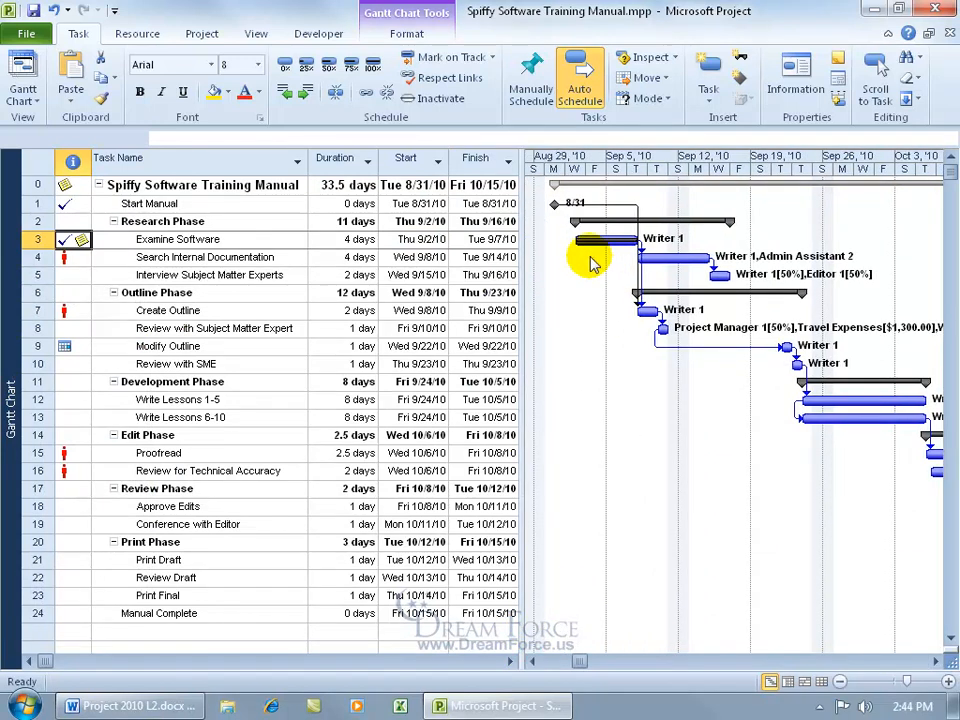
left_click_drag(580, 241, 628, 240)
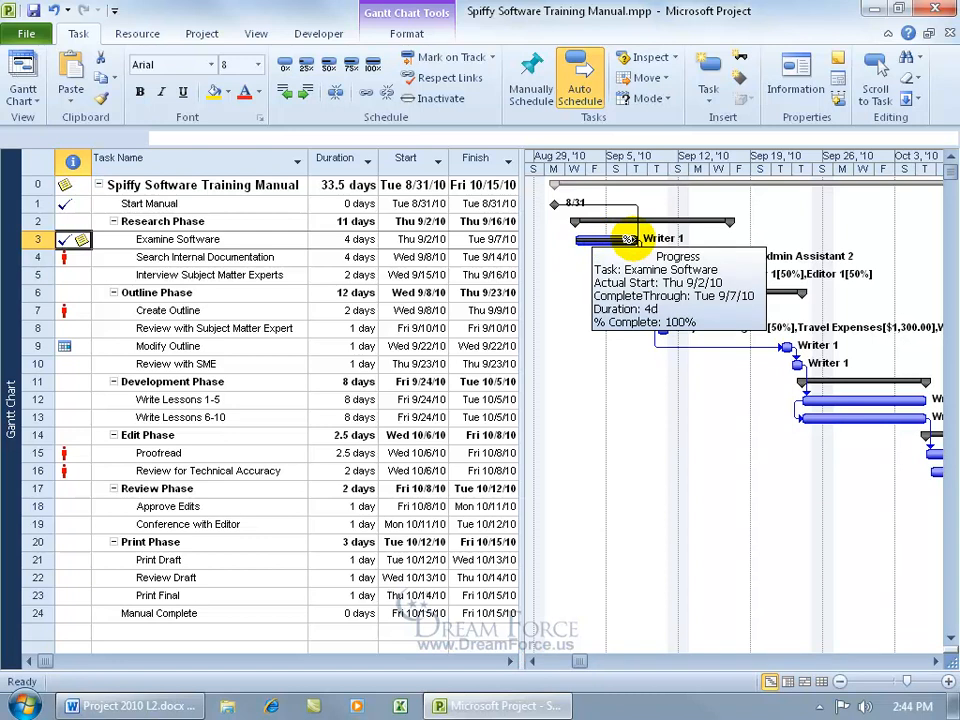
left_click_drag(628, 240, 622, 240)
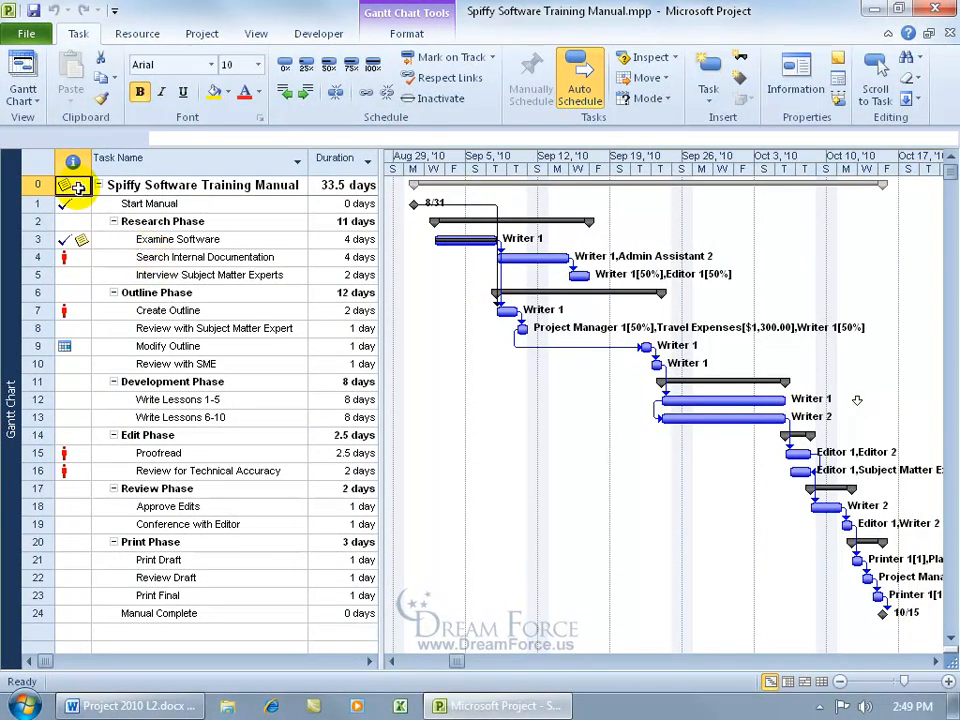
mouse_move(77, 187)
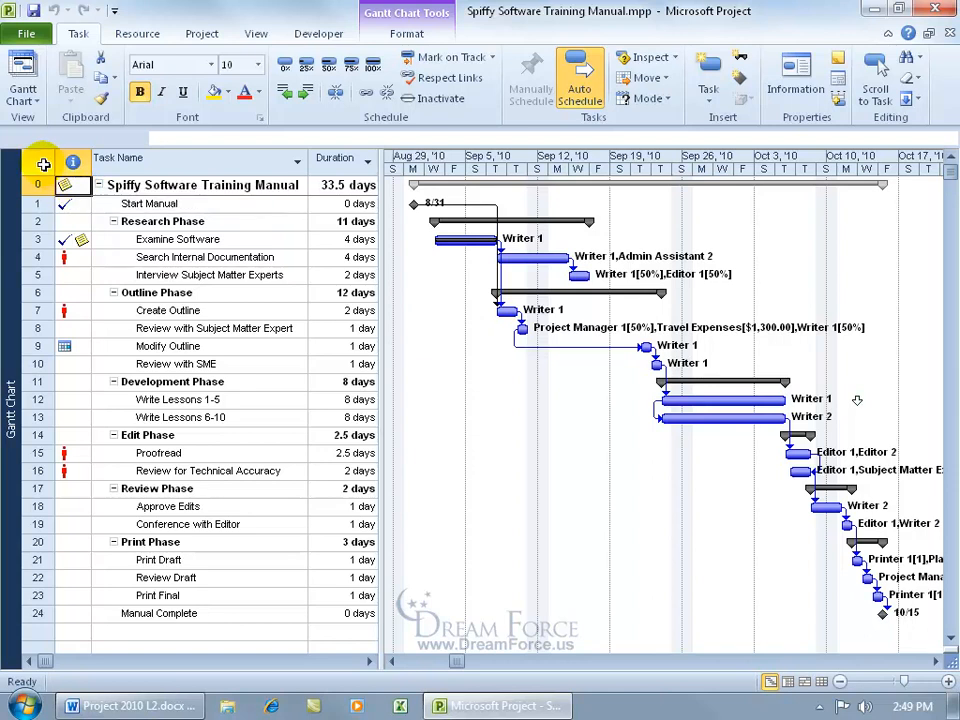
mouse_move(41, 161)
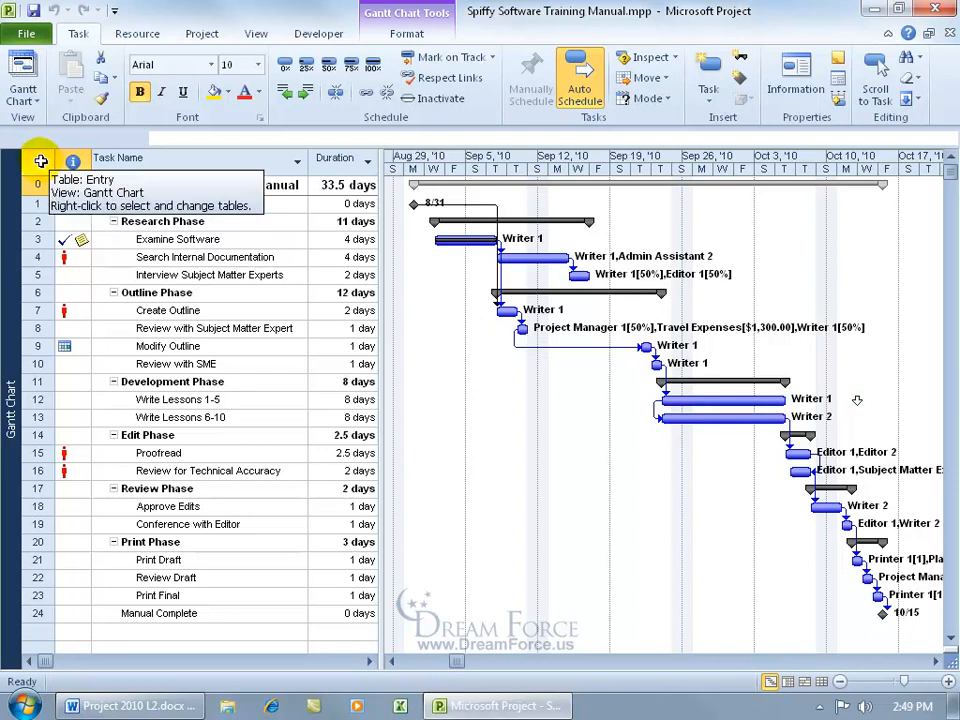
right_click(26, 183)
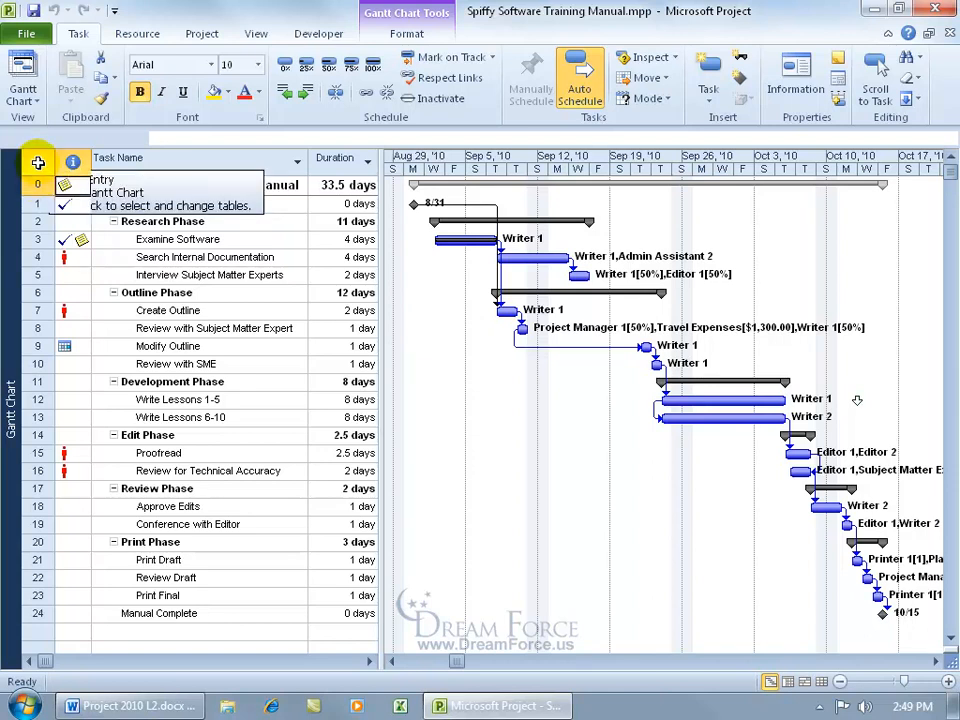
right_click(36, 162)
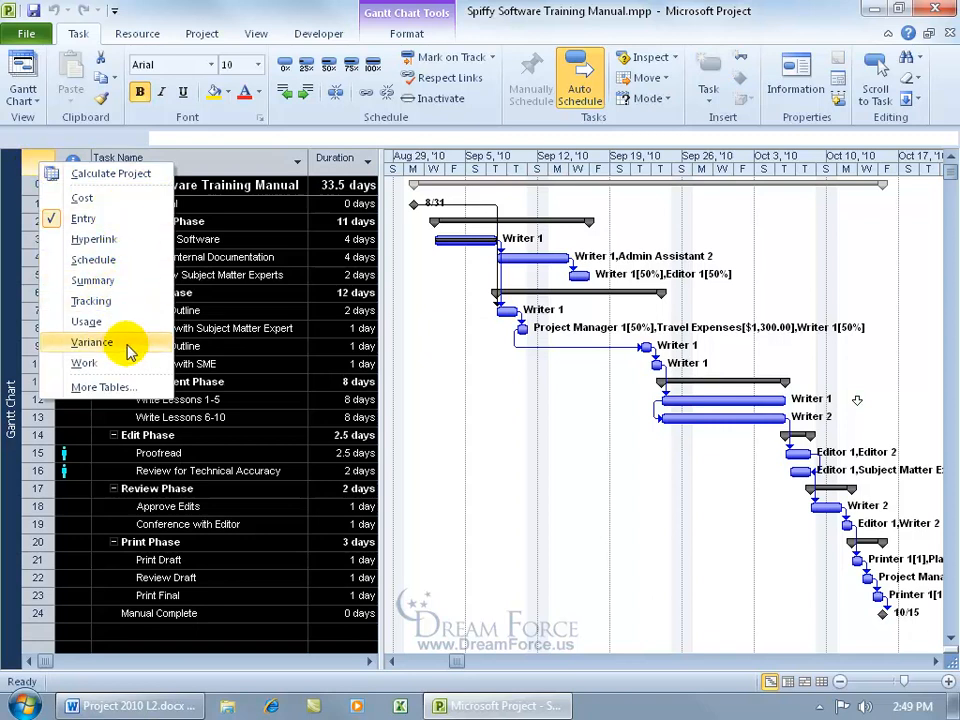
left_click(215, 368)
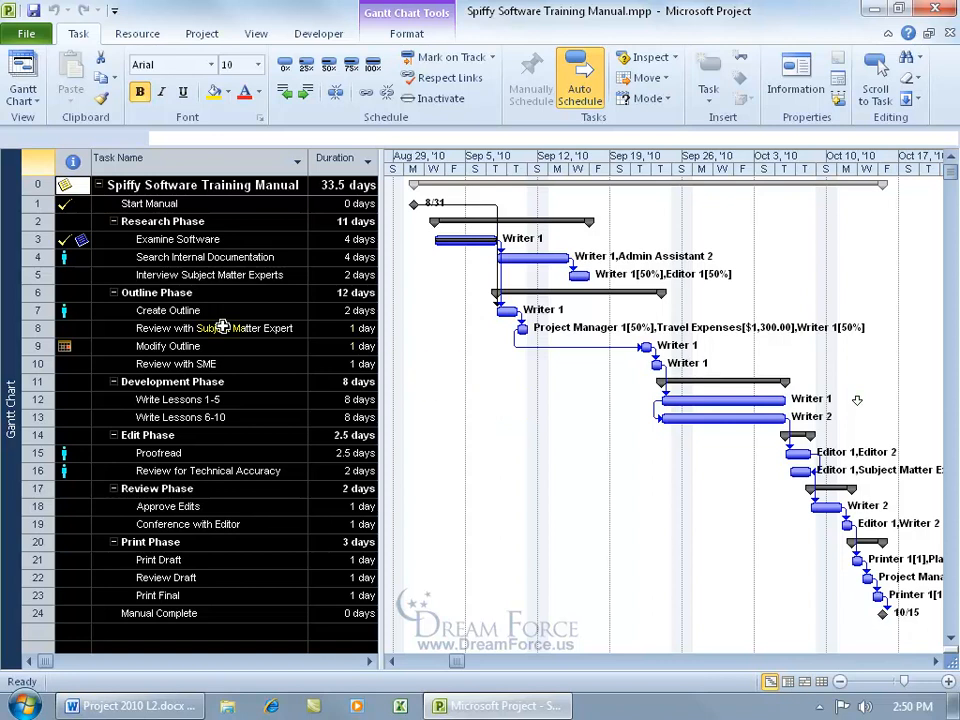
Switch to the Task Sheet view and check which table is applied.
right_click(10, 372)
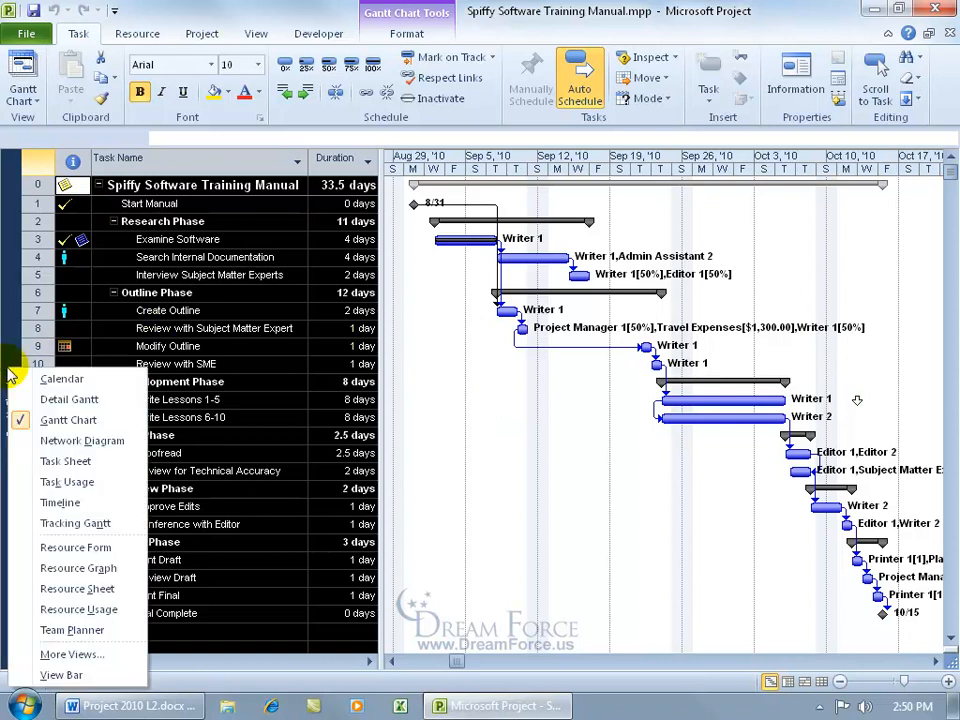
left_click(62, 462)
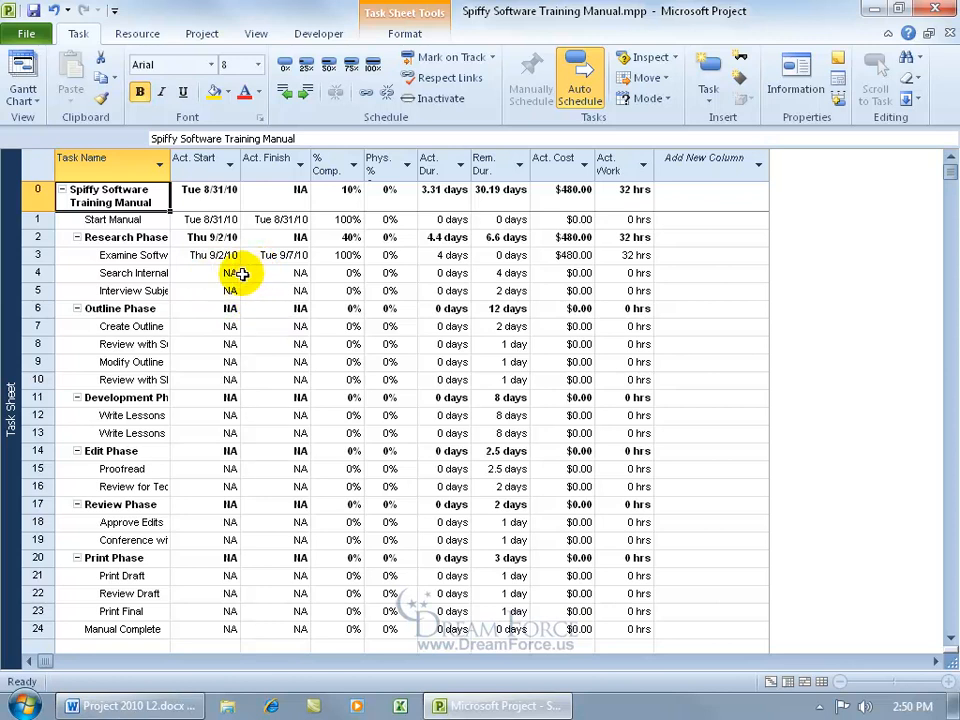
right_click(30, 163)
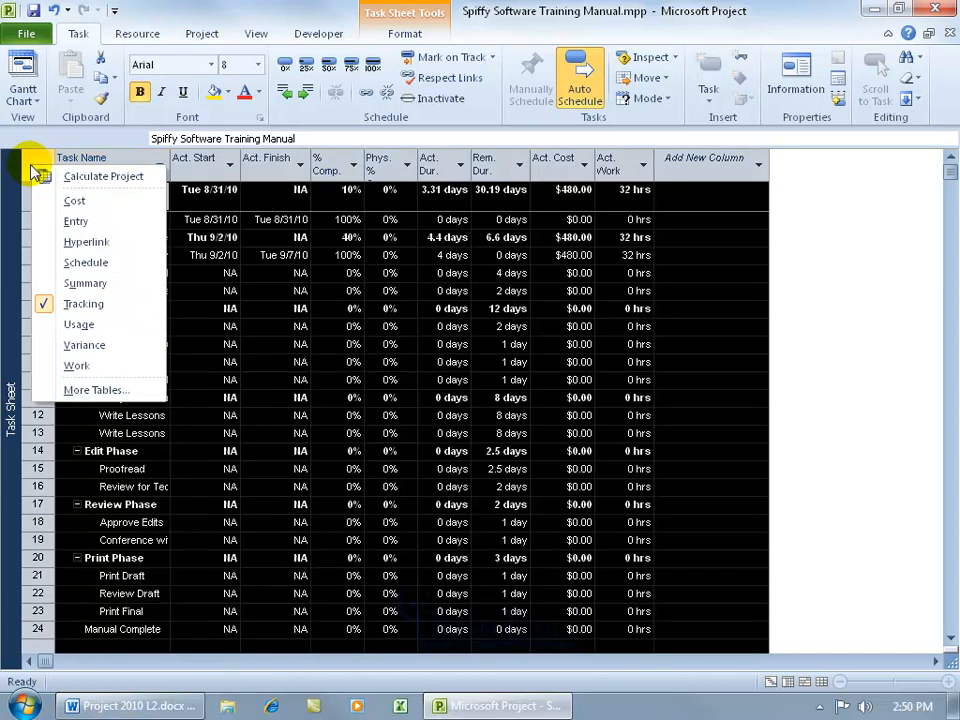
left_click(146, 305)
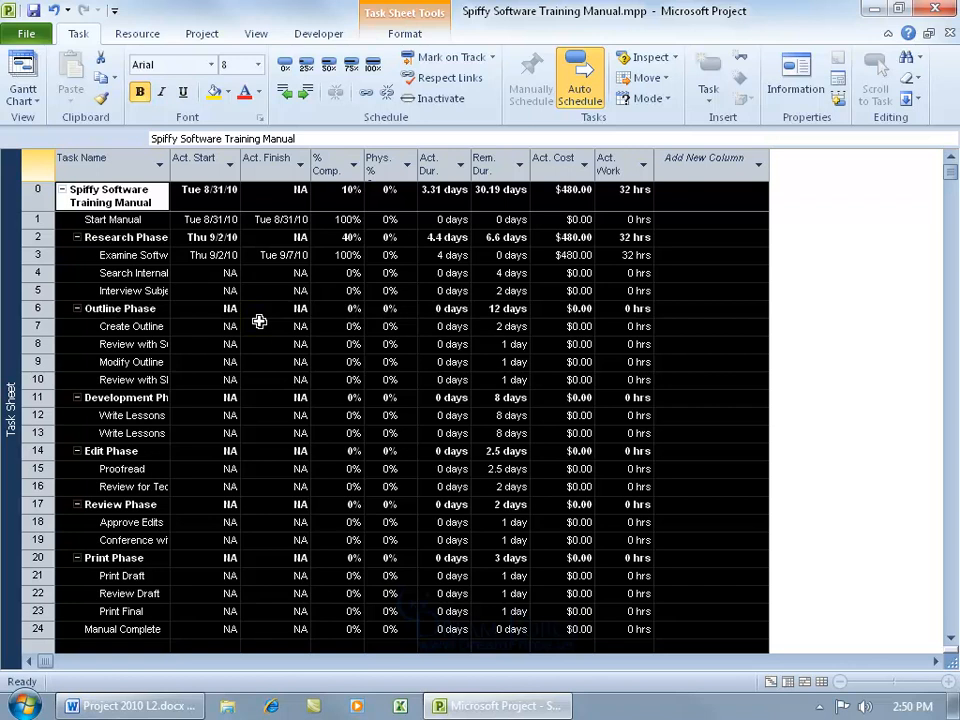
Mark the Search Internal Documentation task 100% complete and set its actual start date to Mon 9/6/10.
left_click(247, 273)
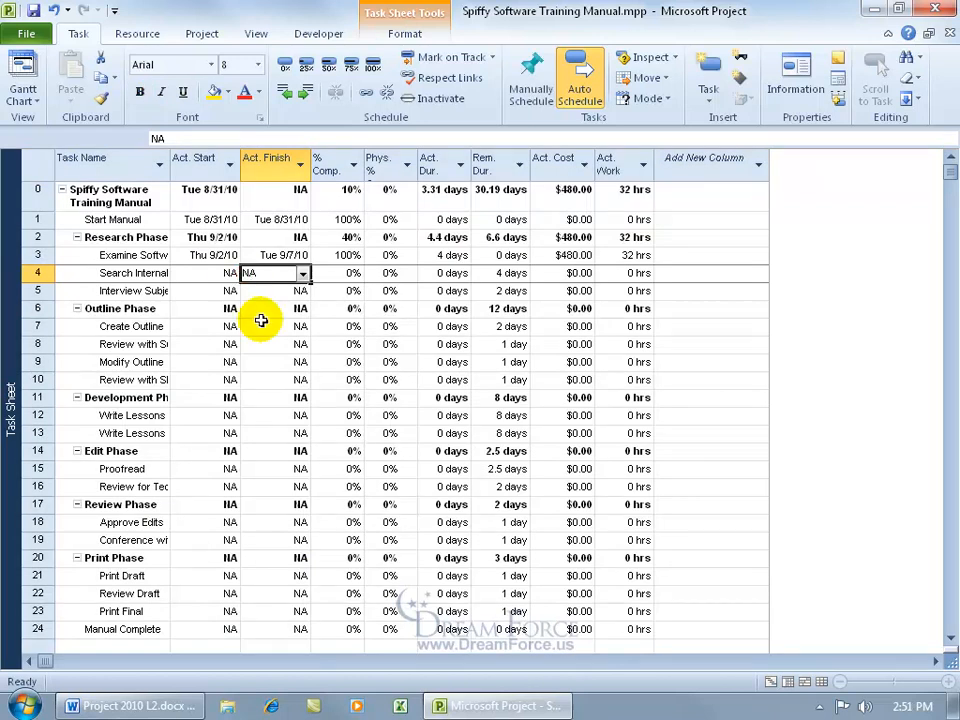
left_click(212, 273)
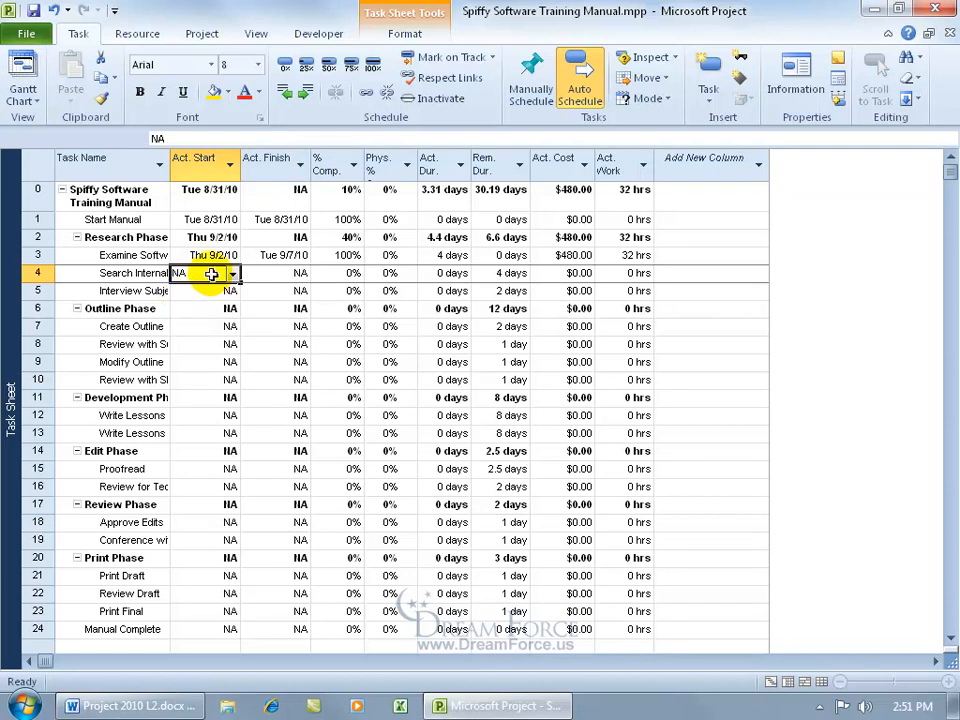
right_click(212, 273)
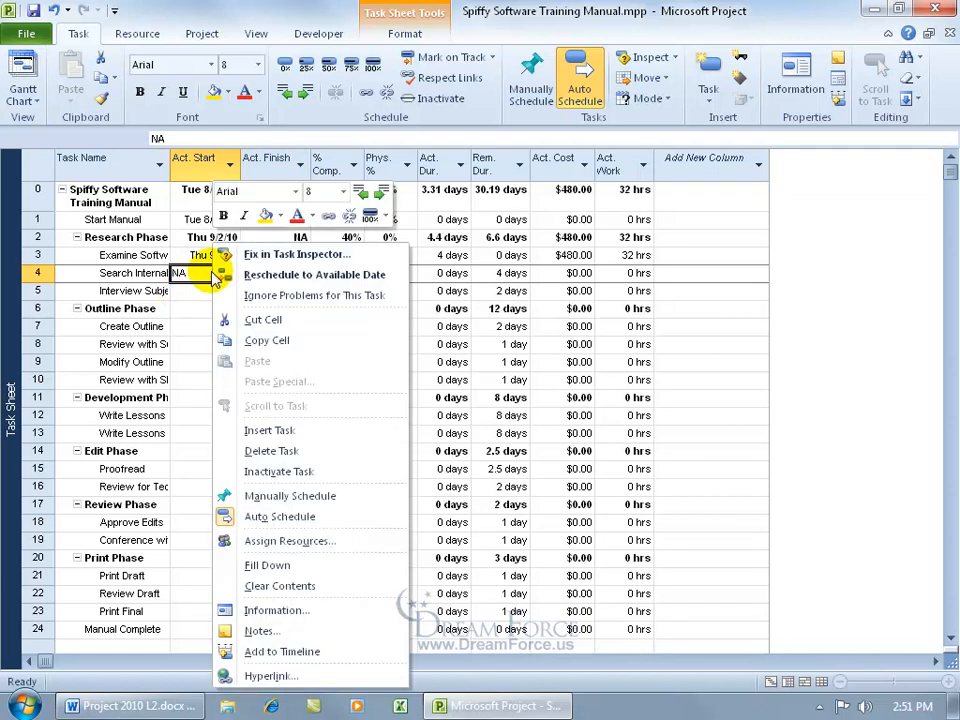
left_click(369, 216)
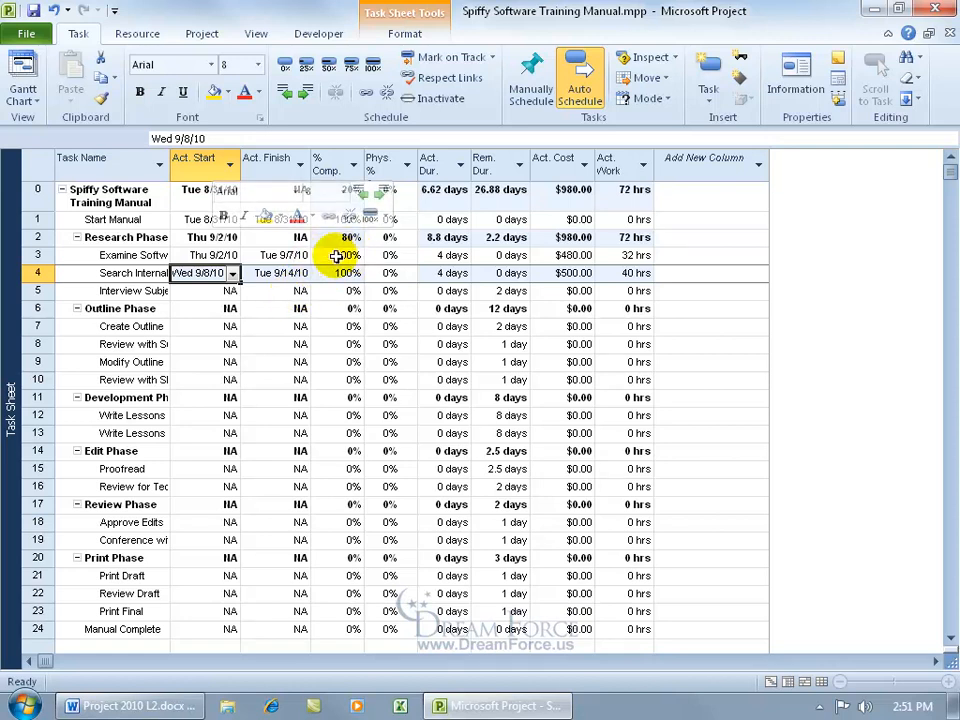
left_click(232, 274)
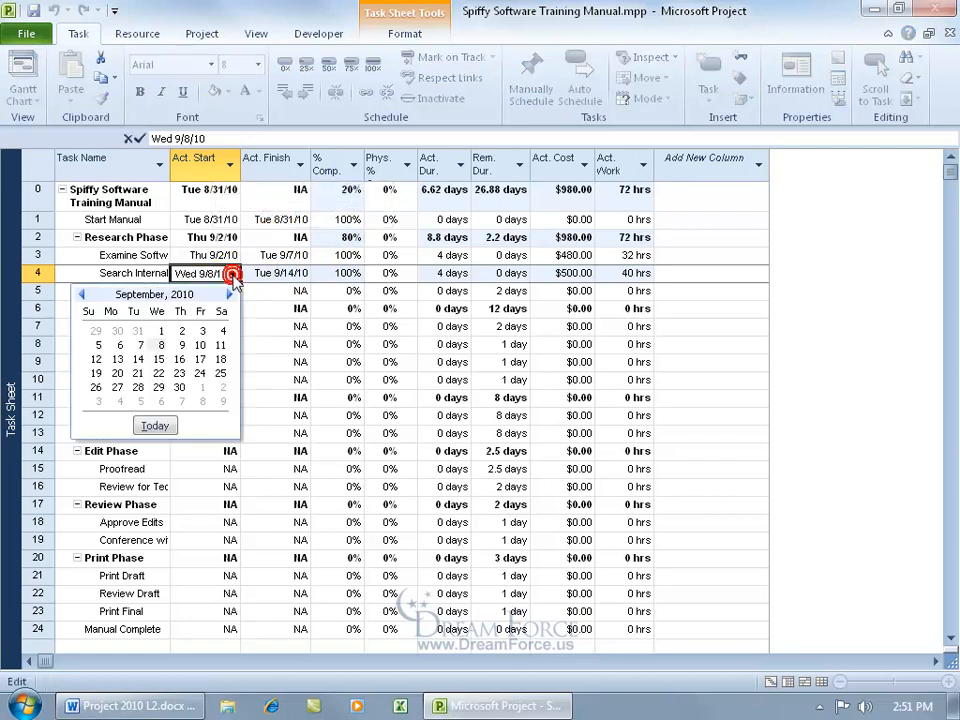
left_click(120, 346)
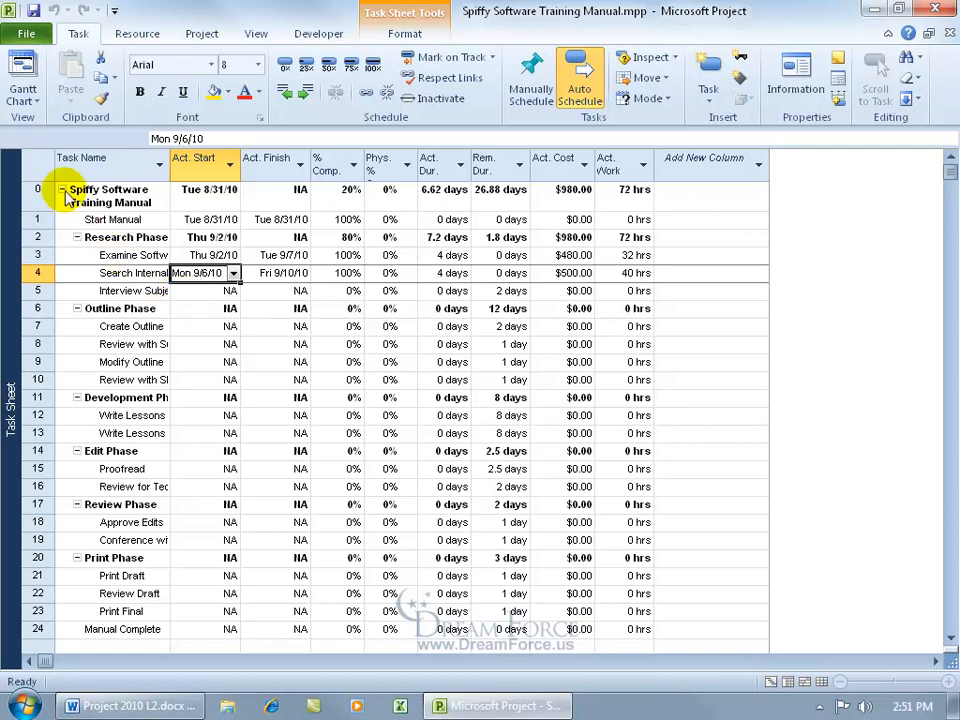
Apply the Variance table to the Task Sheet to compare scheduled dates with the baseline.
right_click(39, 165)
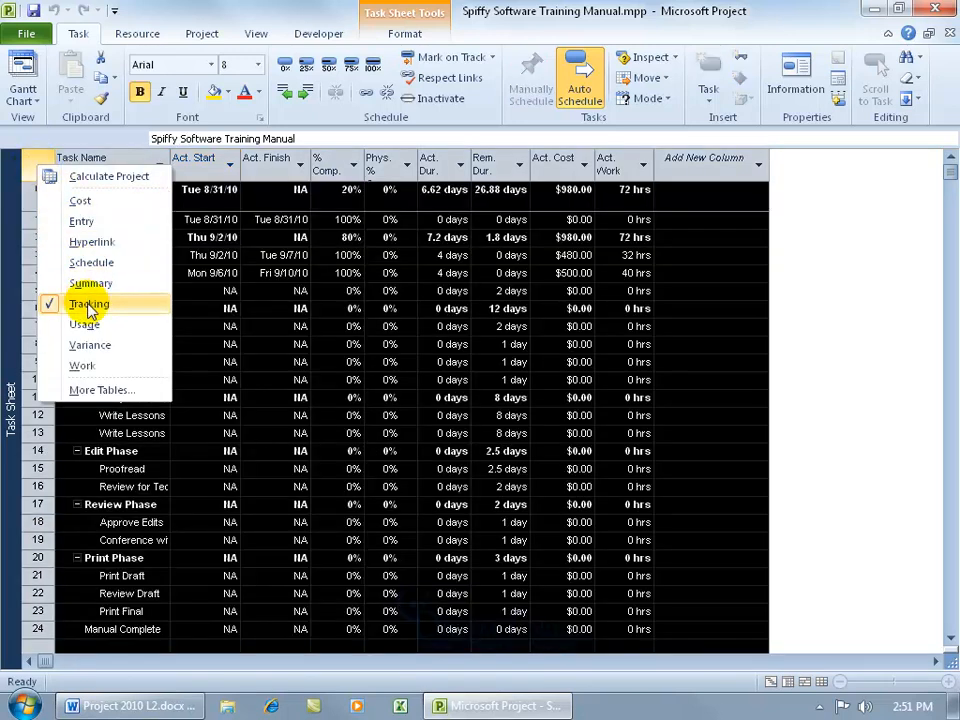
left_click(88, 344)
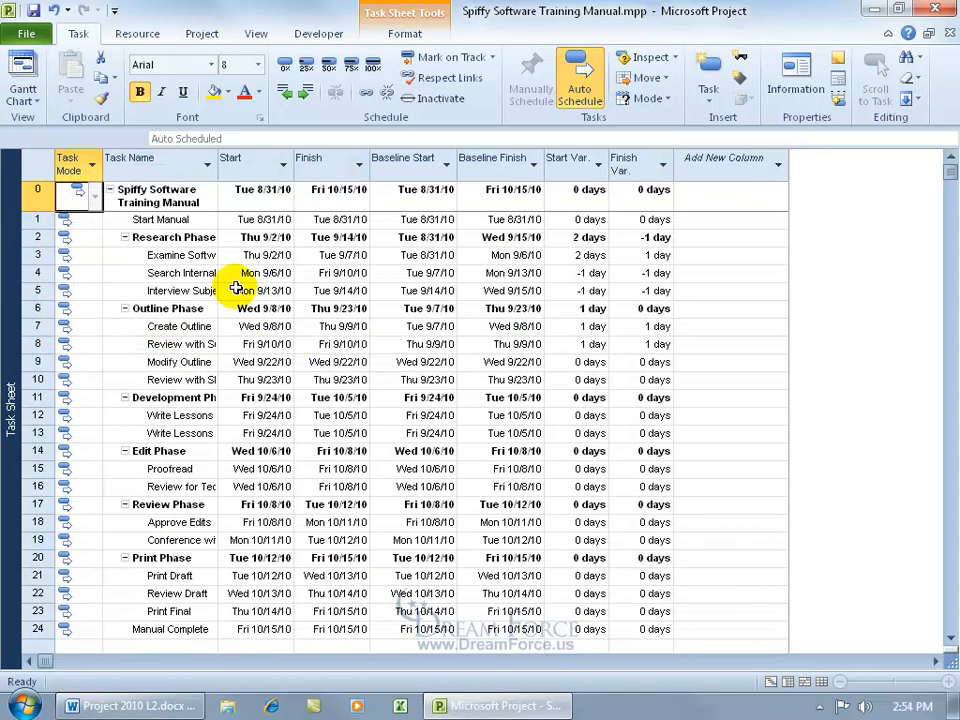
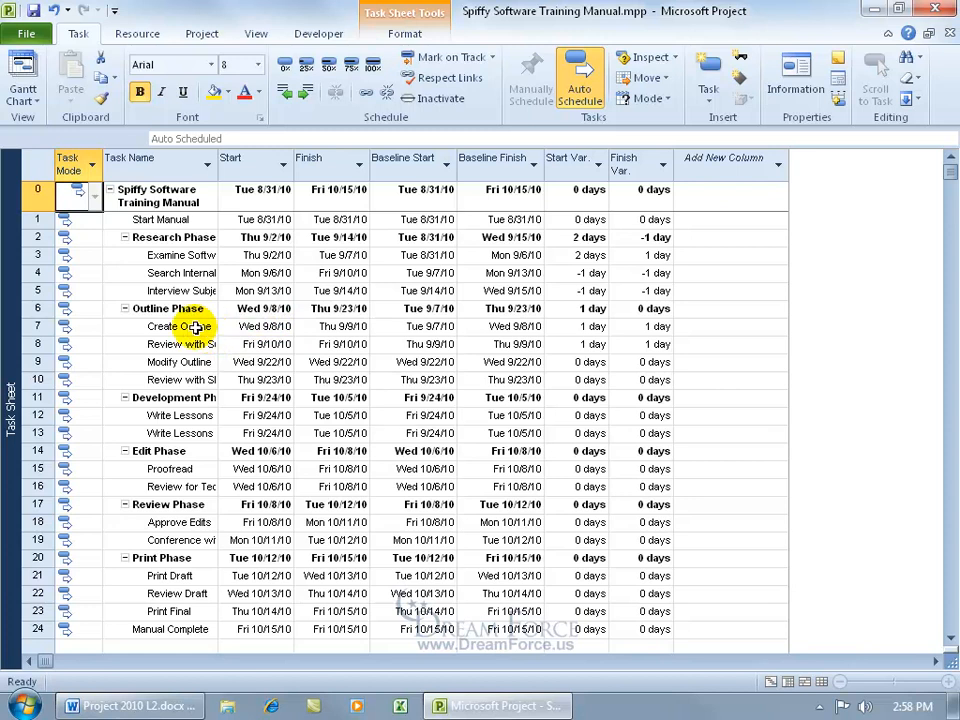
Switch to the Gantt Chart view and check the predecessors of the Create Outline task and the Examine Software bar's progress.
right_click(11, 303)
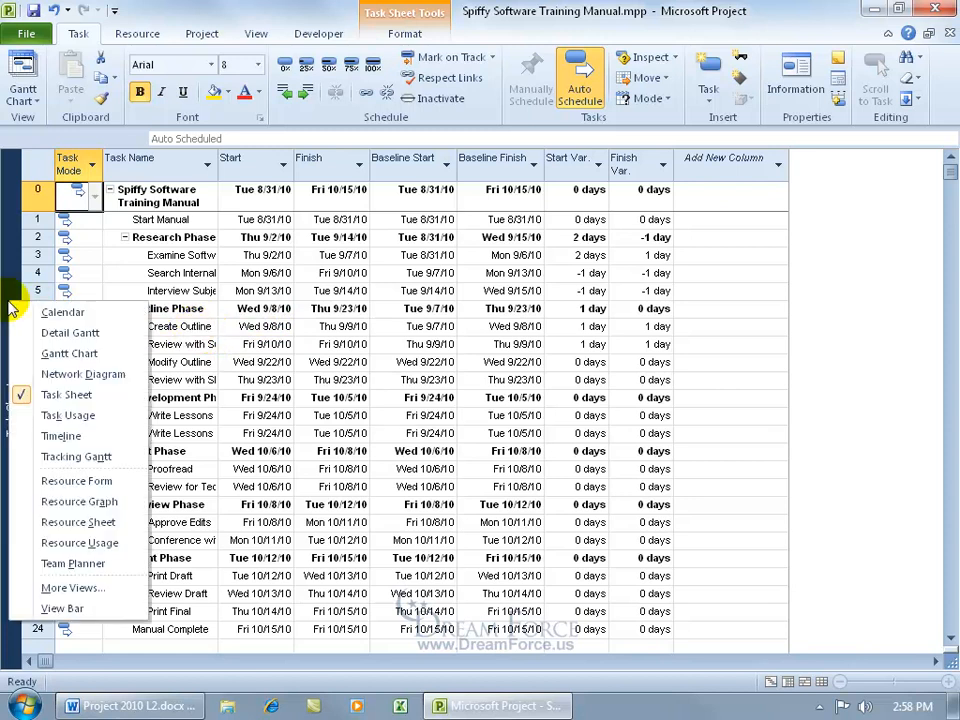
left_click(48, 353)
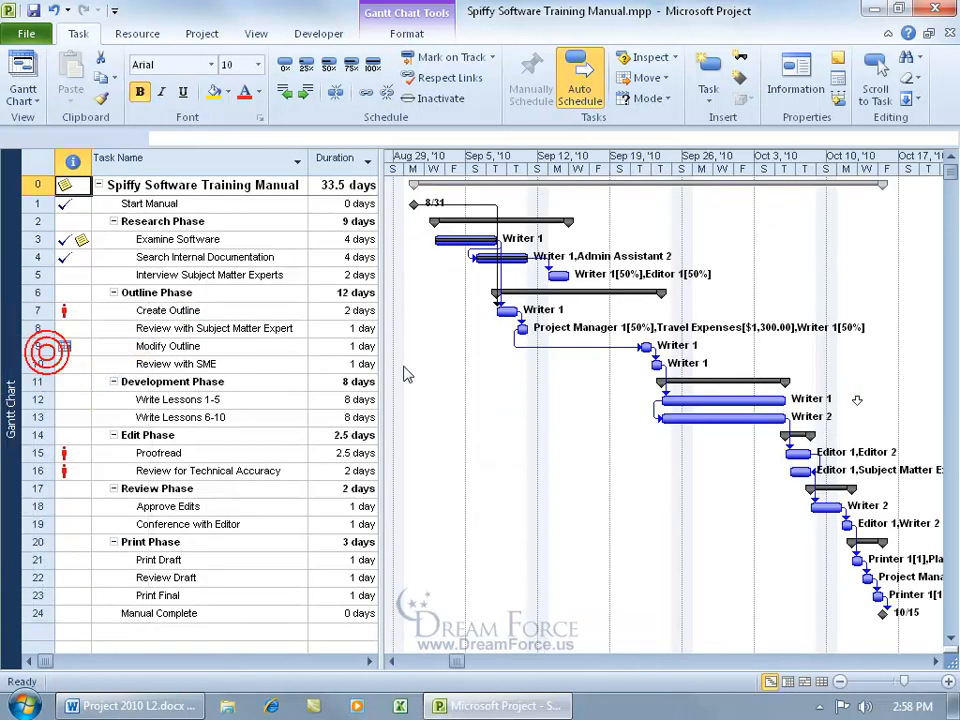
left_click(262, 308)
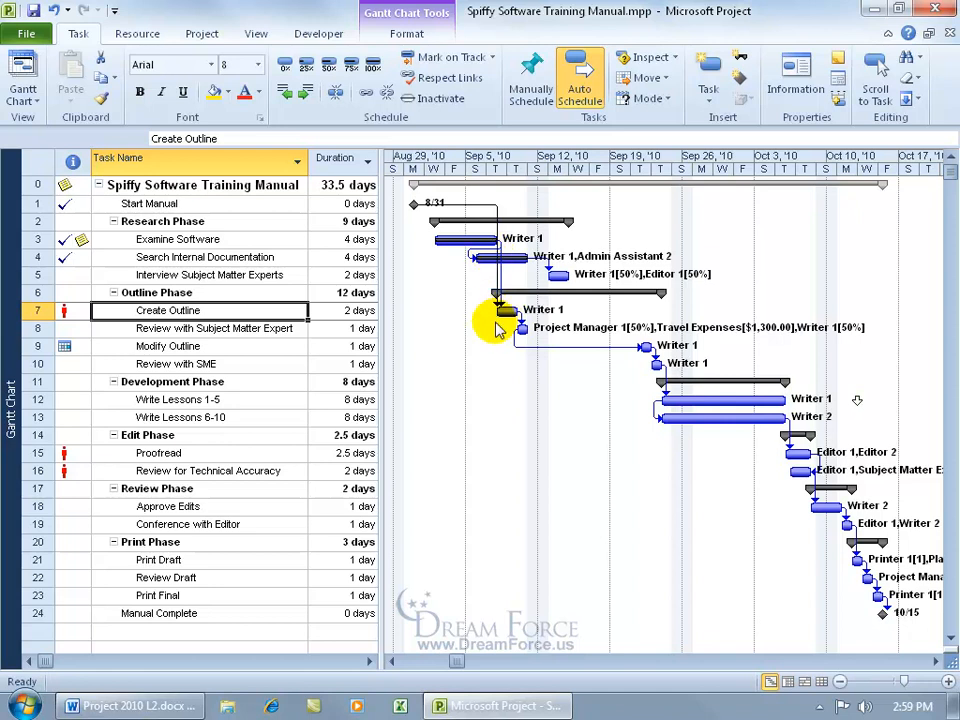
double_click(244, 310)
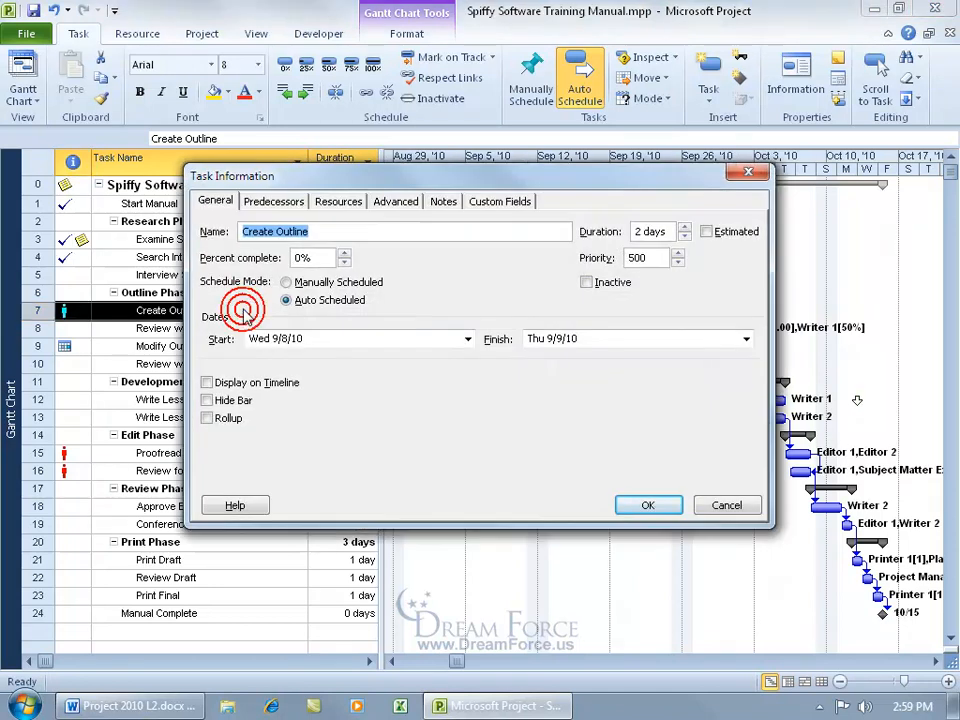
left_click(273, 201)
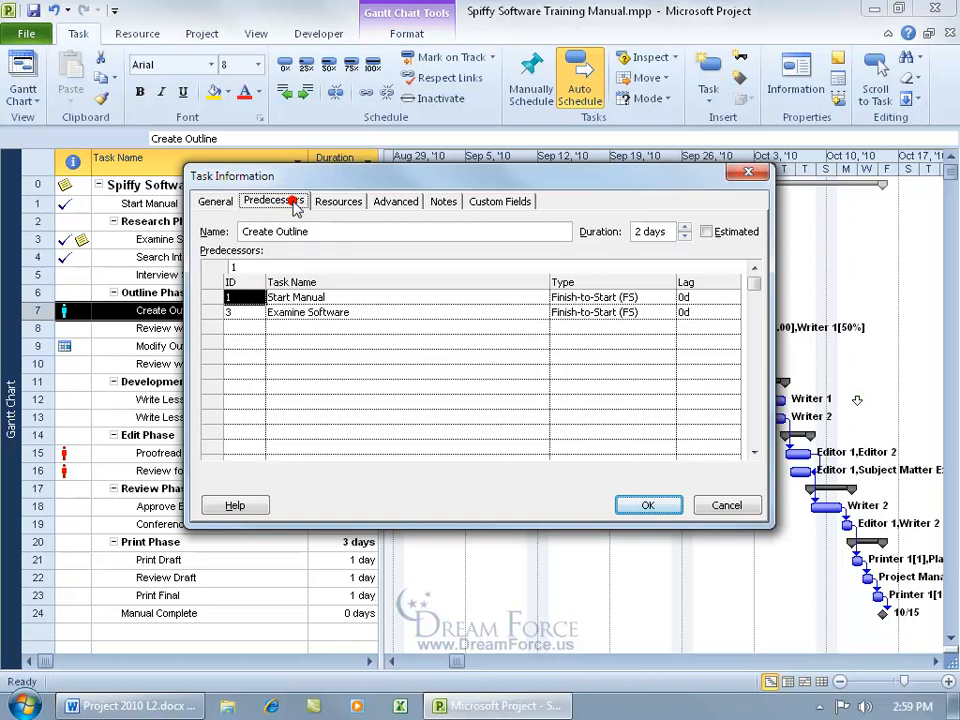
left_click(319, 297)
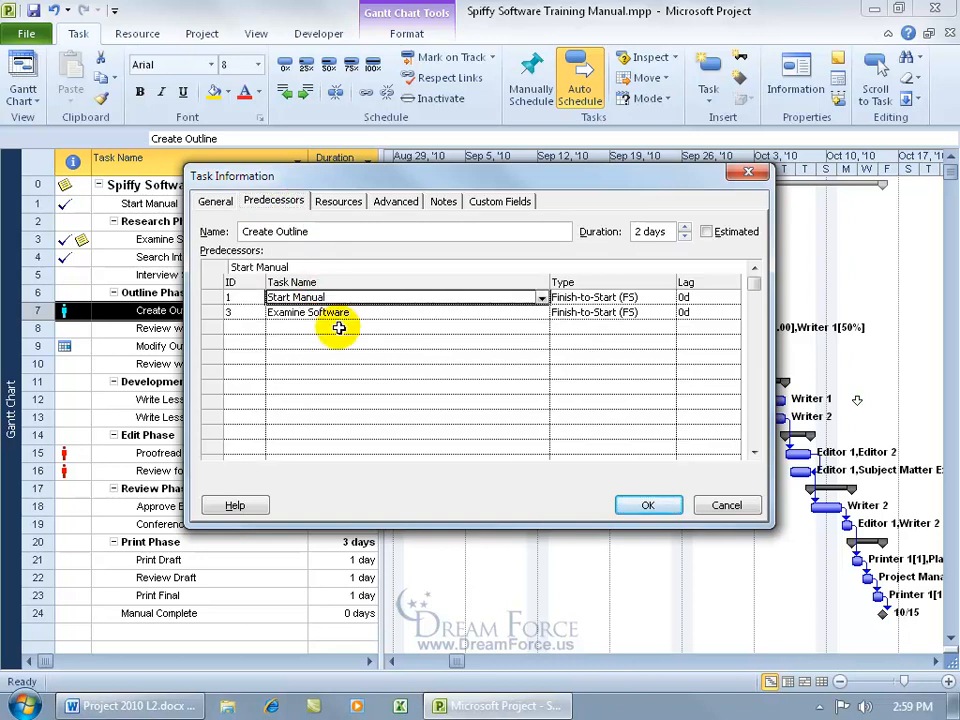
left_click(354, 313)
left_click(727, 505)
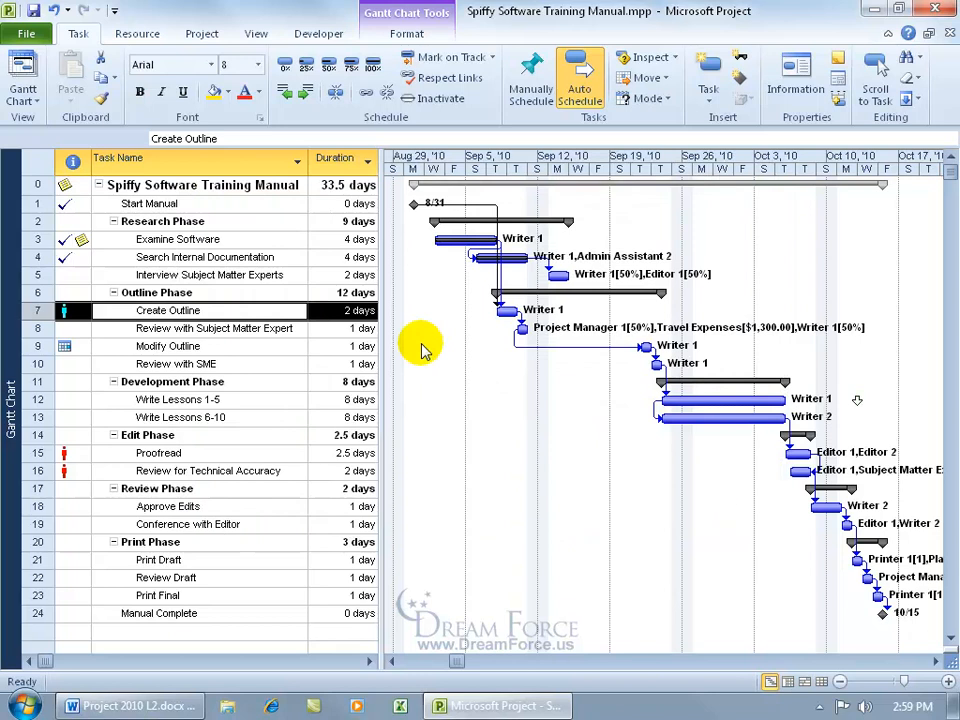
mouse_move(470, 250)
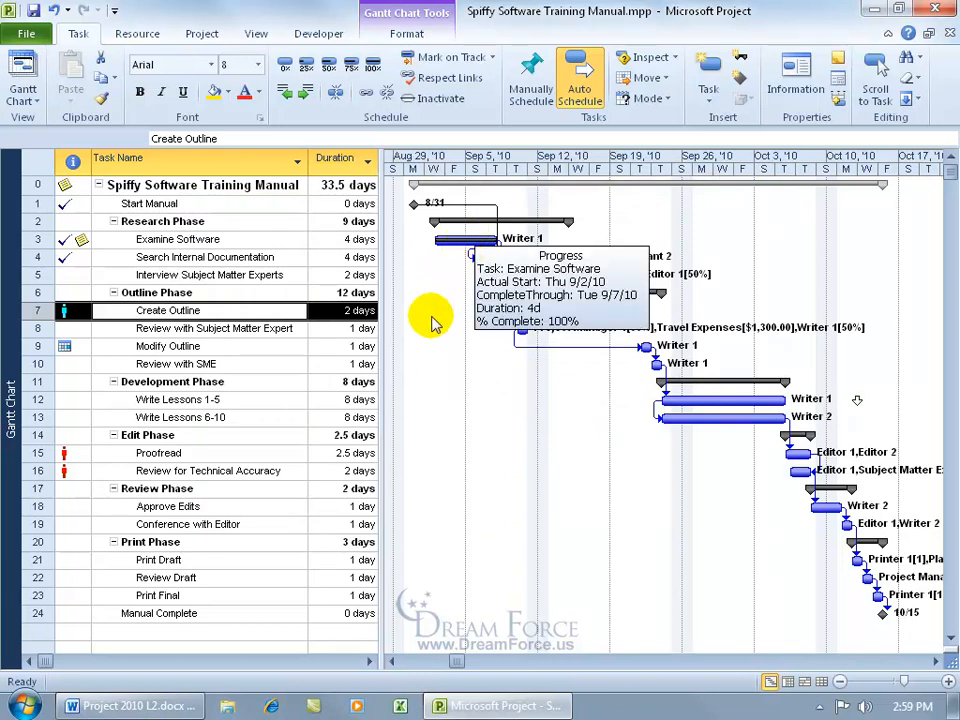
left_click(273, 309)
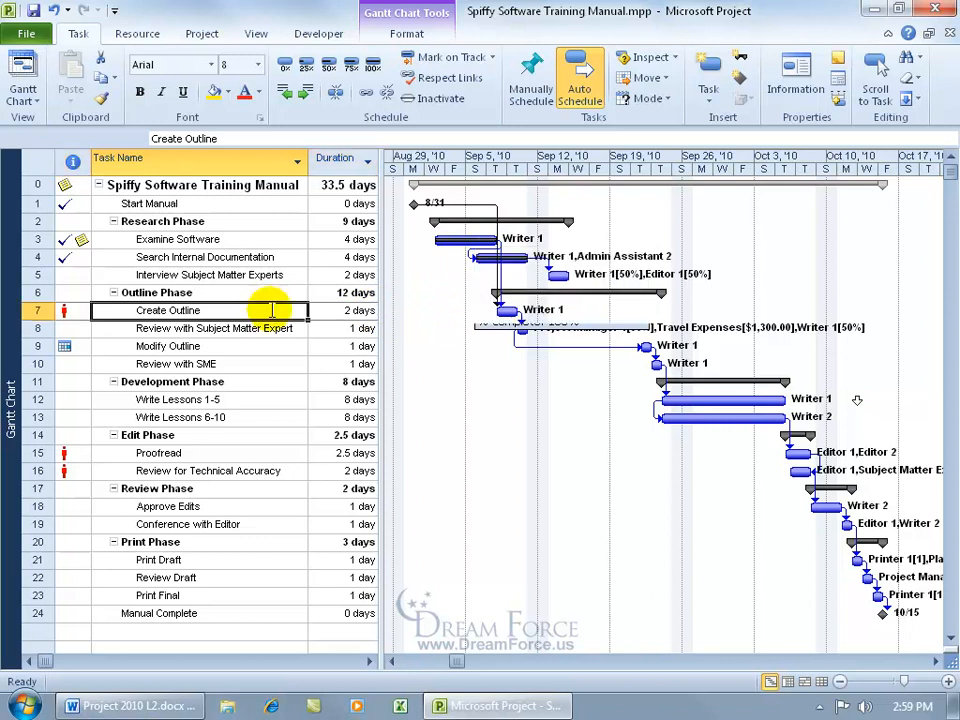
Switch to the Task Sheet view and inspect the Modify Outline task's predecessor and advanced constraint settings.
right_click(10, 322)
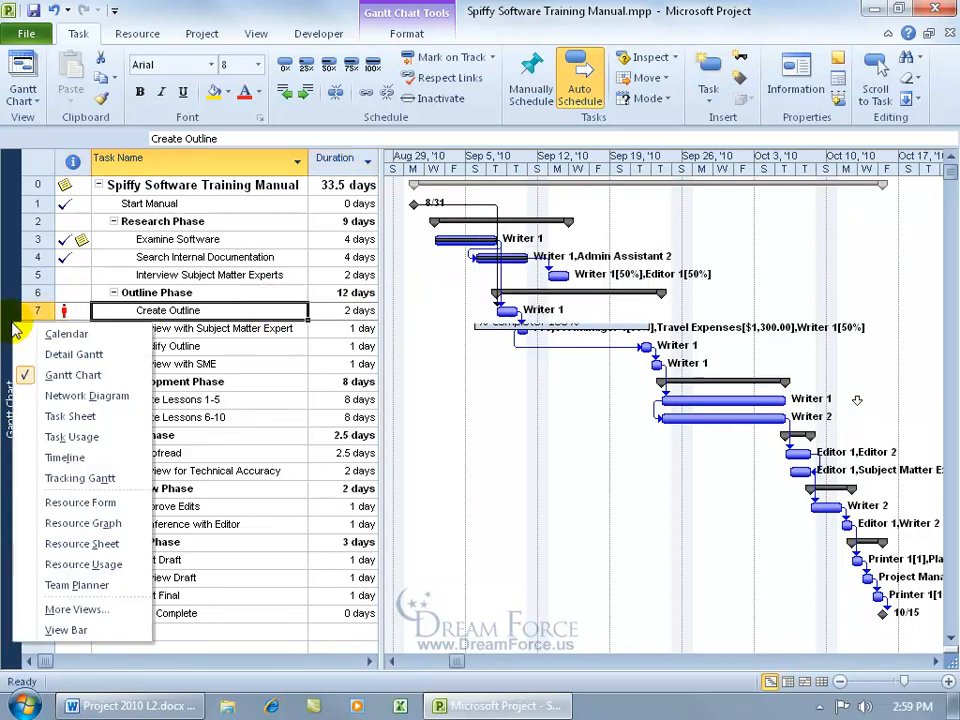
left_click(50, 416)
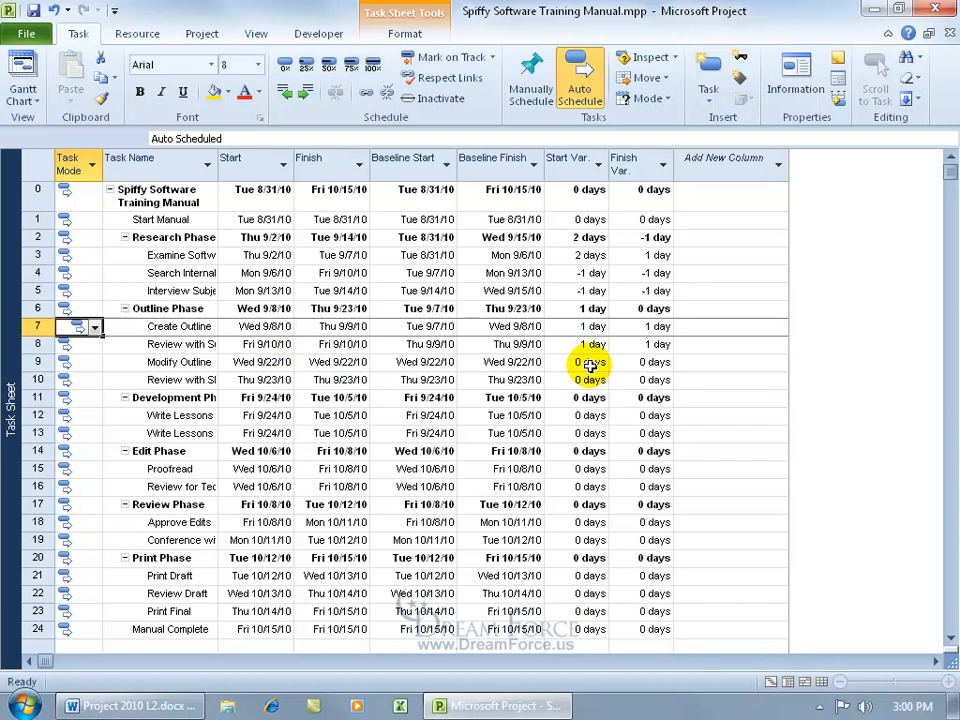
double_click(191, 362)
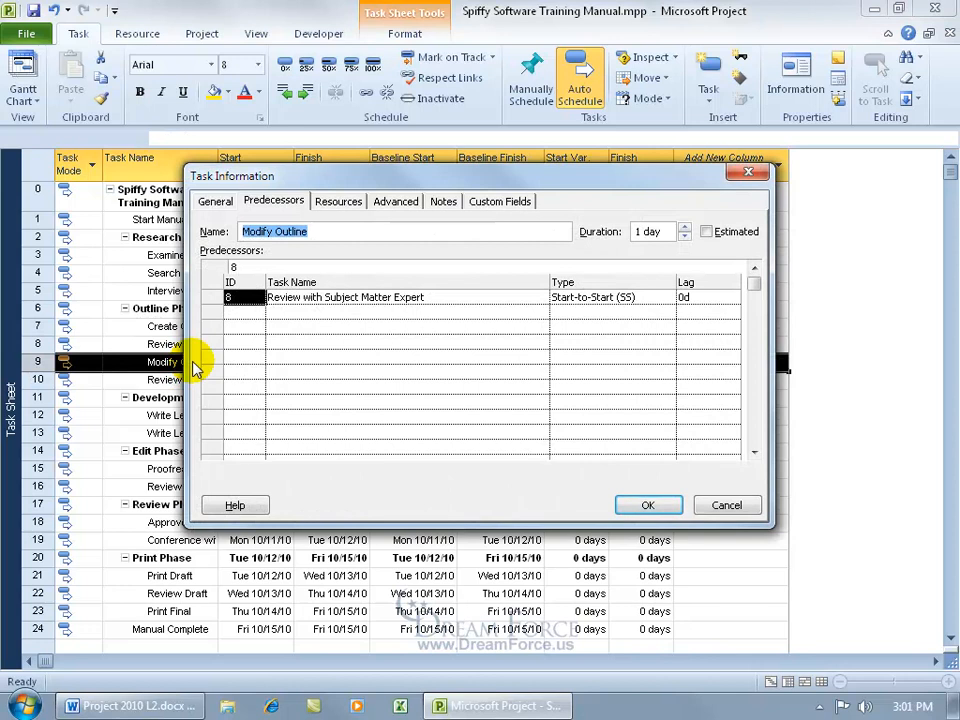
left_click(395, 202)
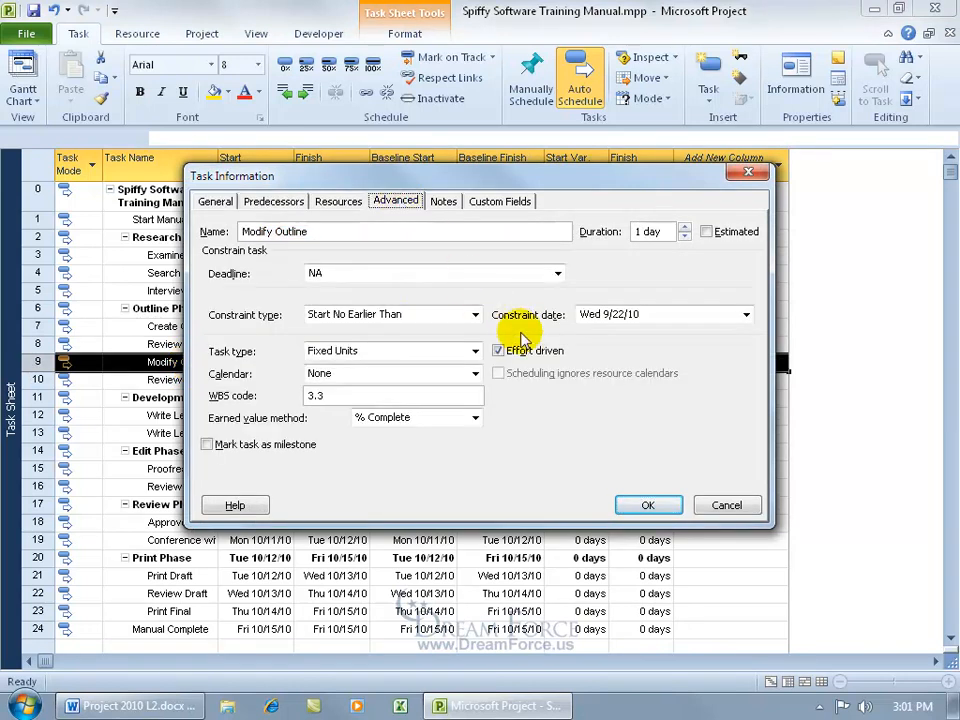
left_click(726, 505)
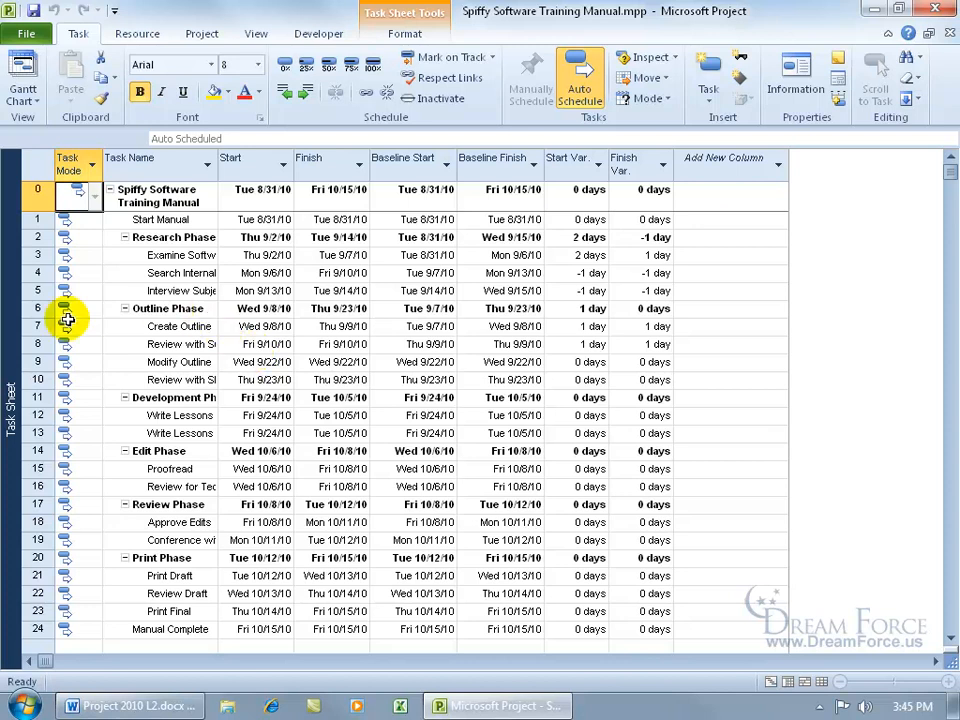
Switch to the Gantt Chart view, apply the Tracking table and widen the table area to expose its columns through actual work.
right_click(11, 345)
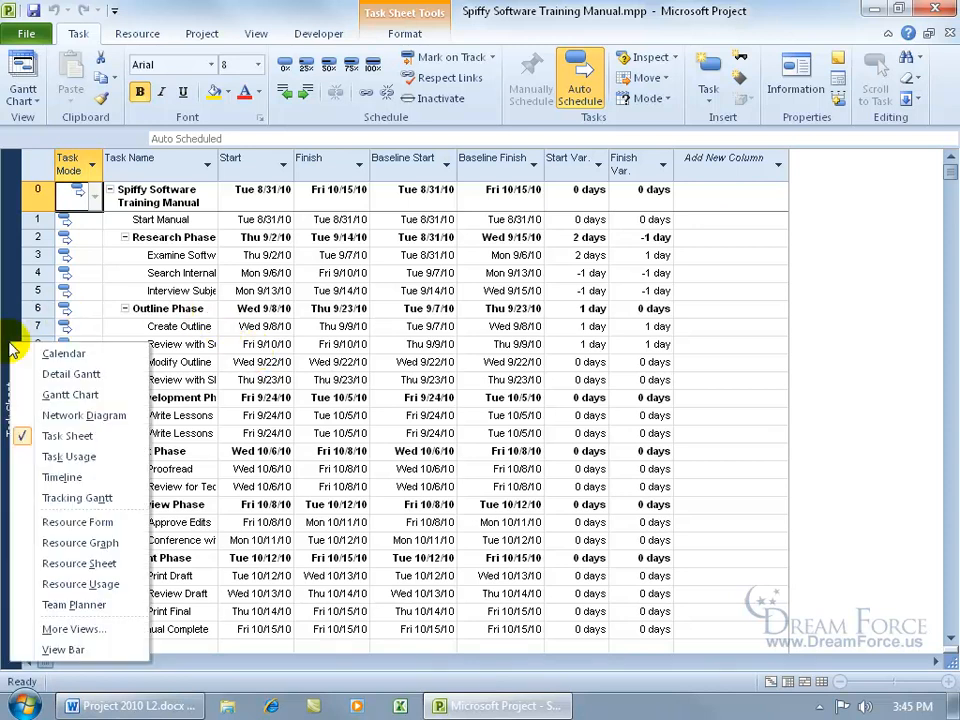
left_click(62, 396)
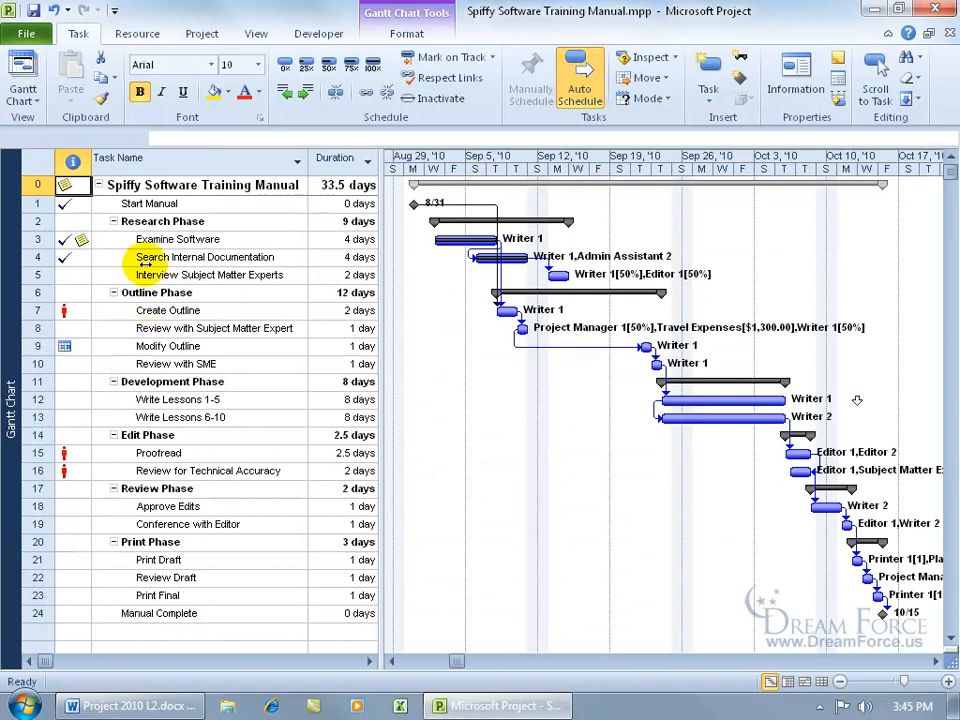
right_click(41, 166)
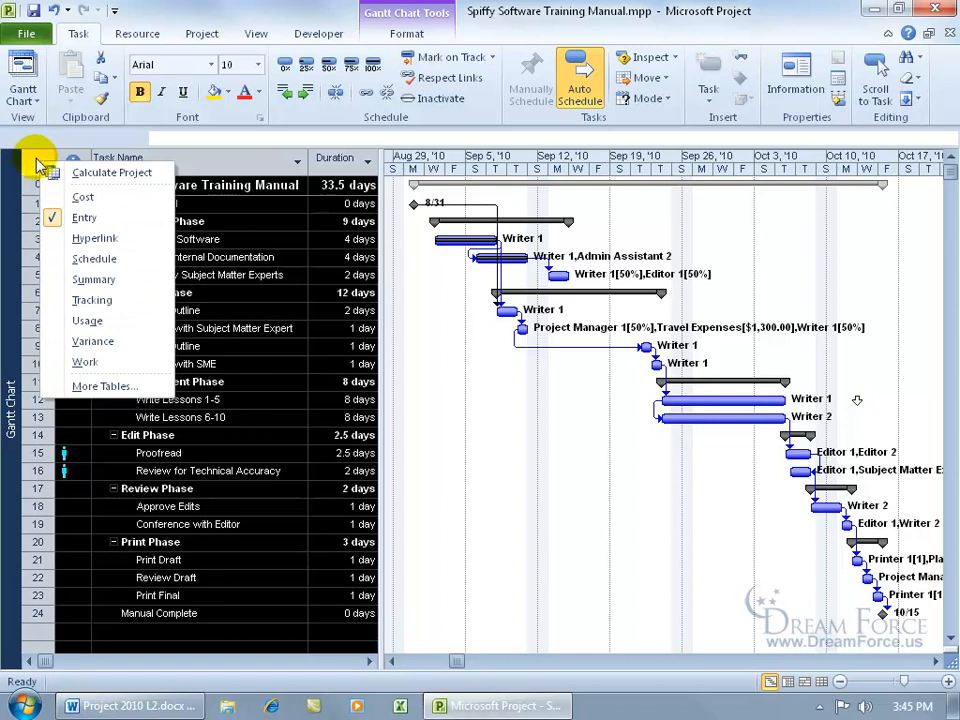
left_click(95, 300)
left_click_drag(368, 317, 720, 320)
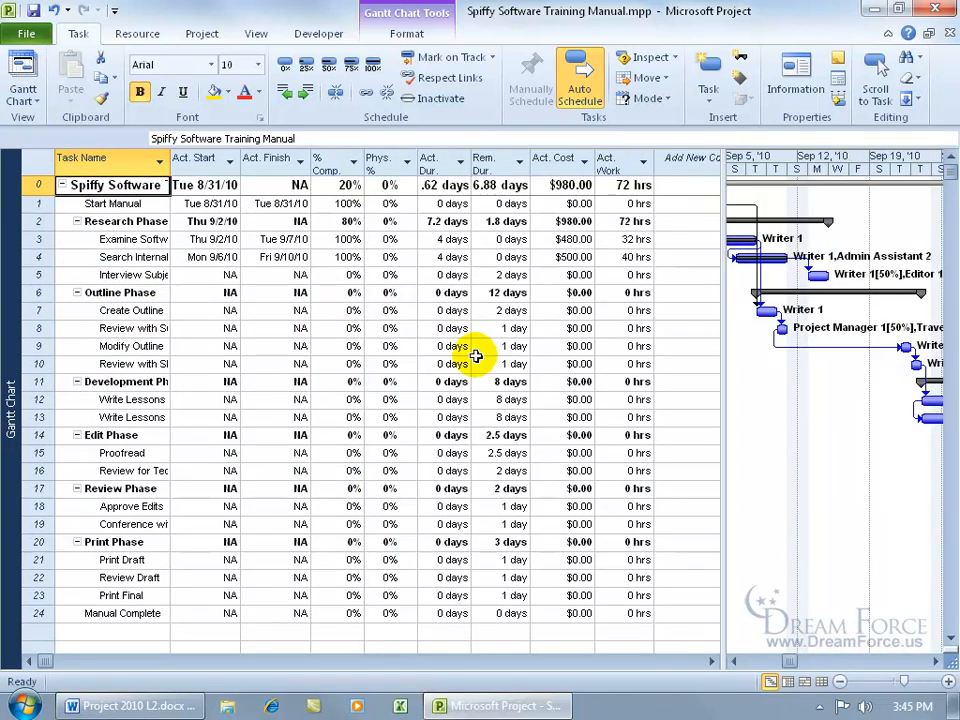
Mark the Interview Subject Matter Experts task 100% complete and undo that change.
left_click(200, 274)
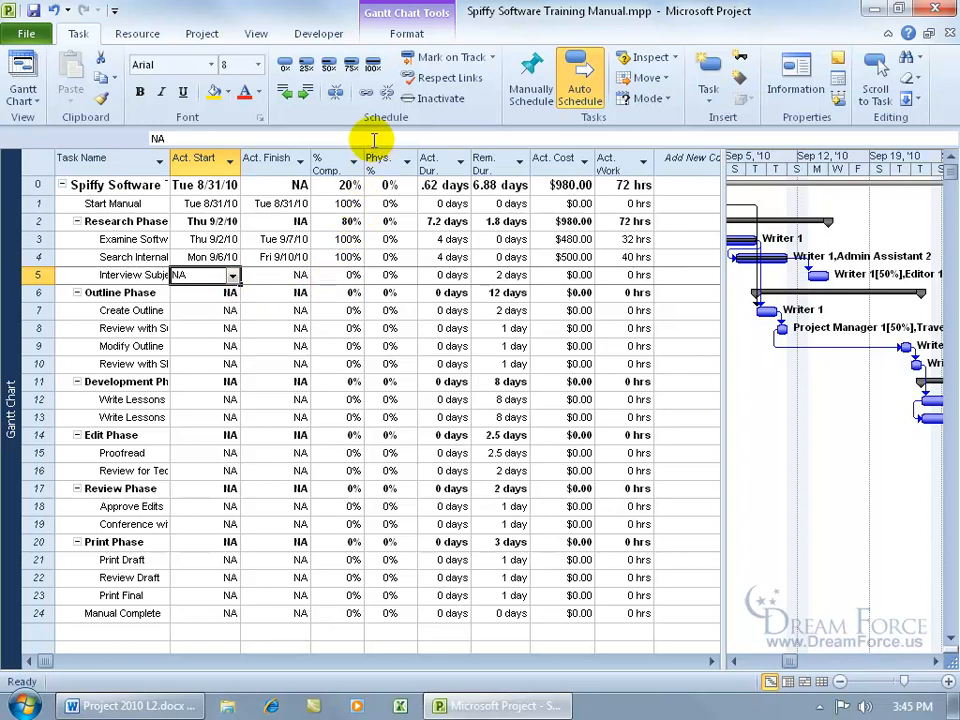
left_click(373, 66)
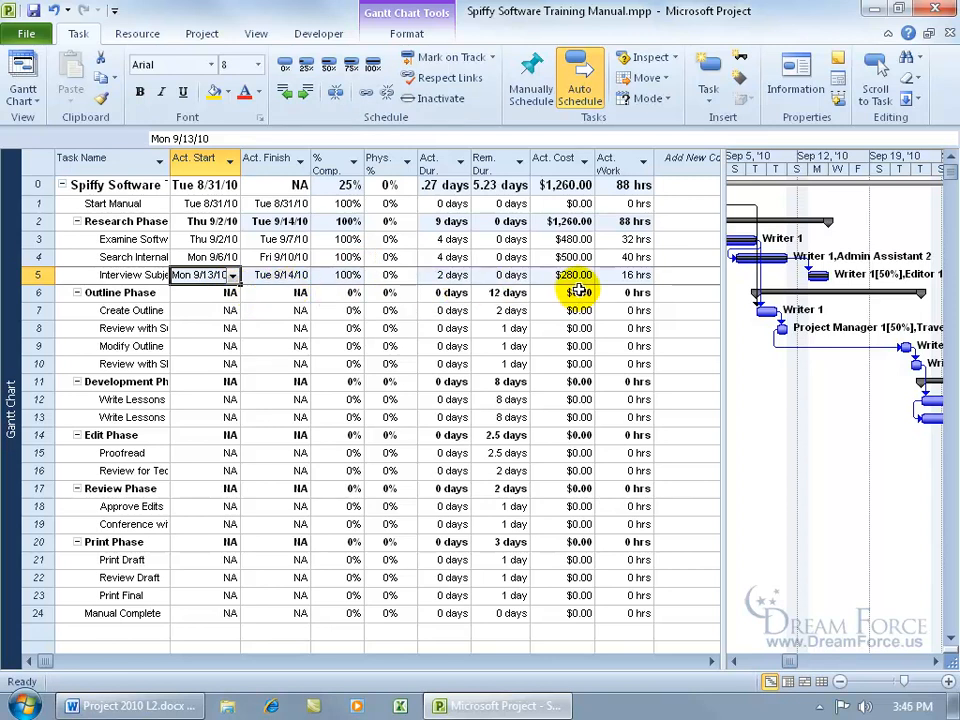
left_click(55, 12)
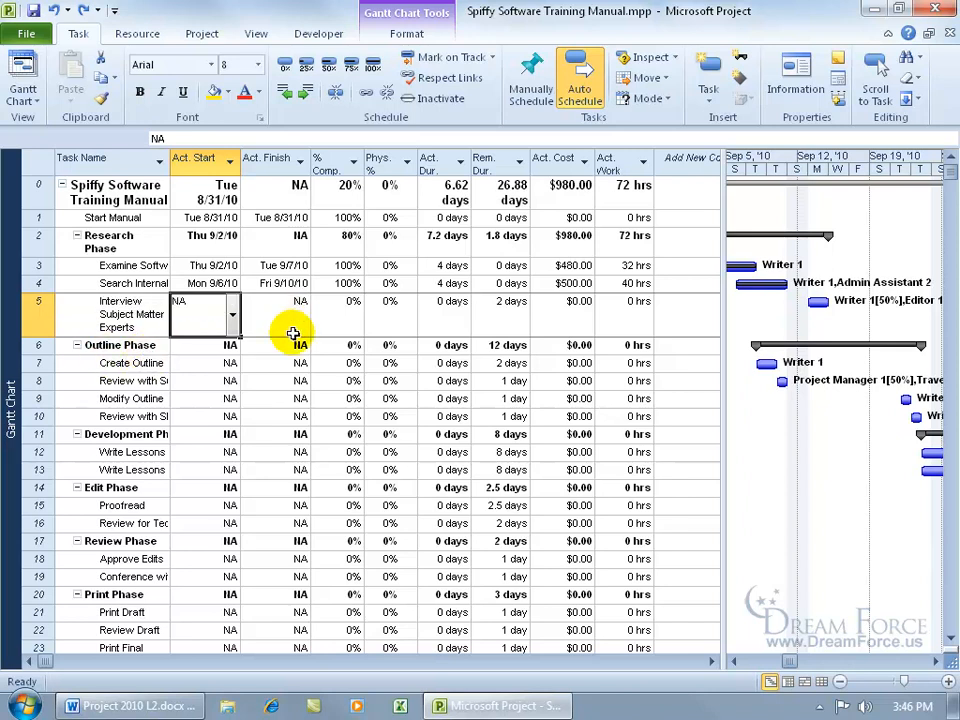
Set the actual work of the Interview Subject Matter Experts task to 16 hours in the Tracking table.
left_click(634, 322)
type("16")
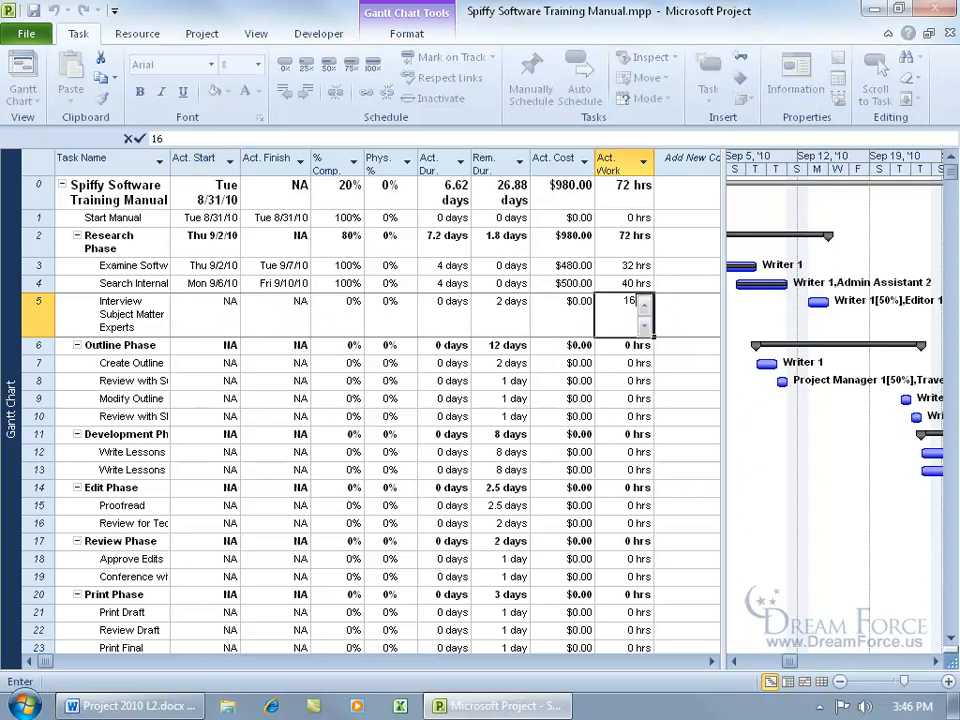
key("Return")
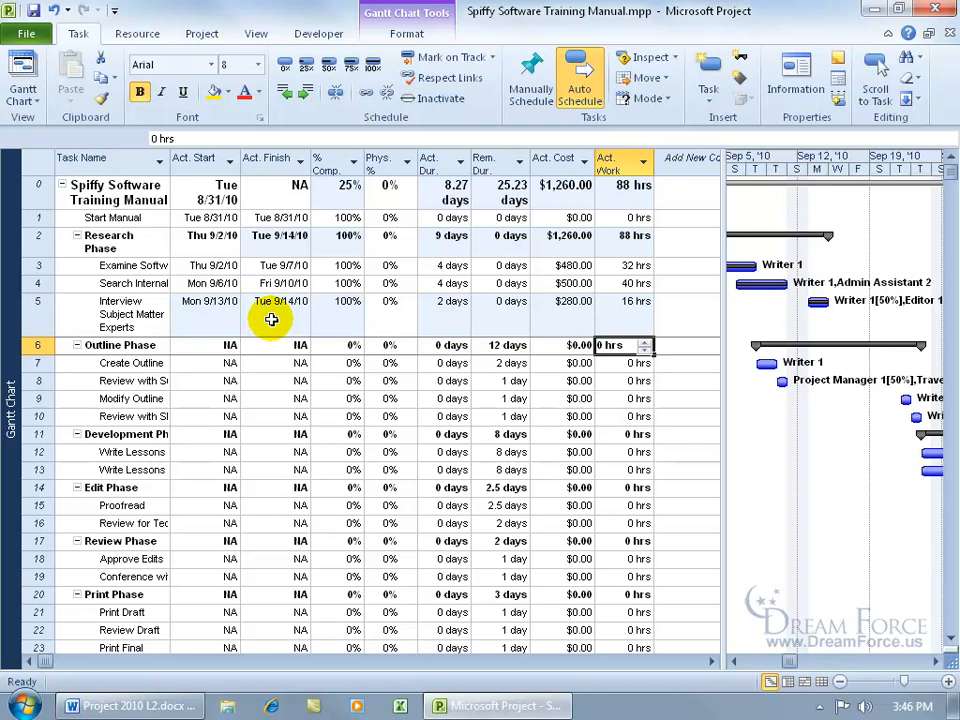
Review the project's scheduling options, including how updating task status affects resource status, and leave them without making changes.
left_click(30, 36)
left_click(58, 386)
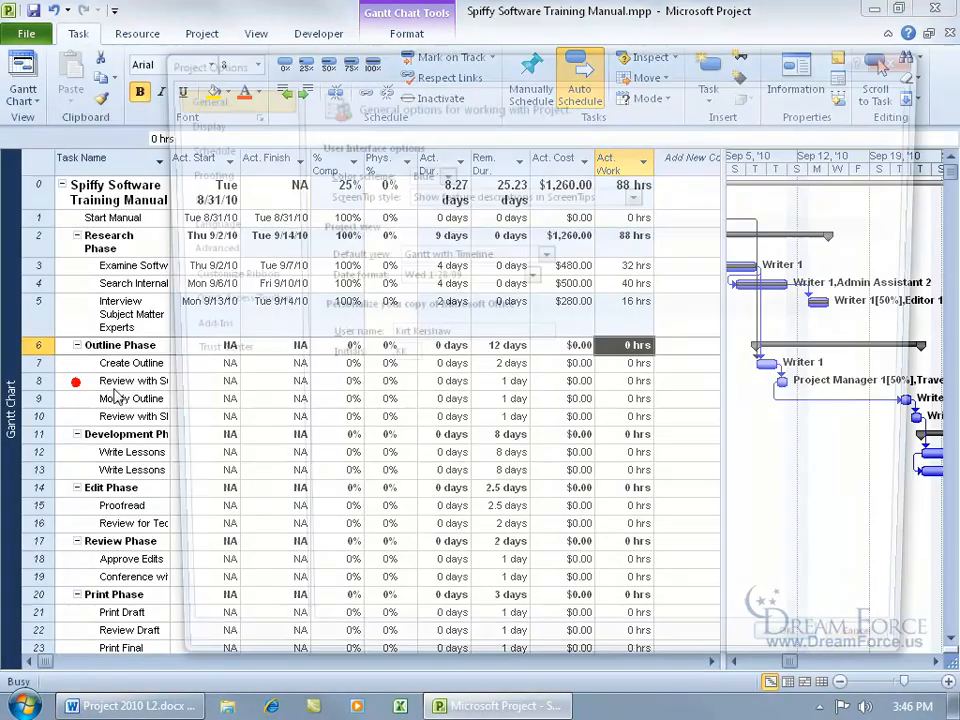
left_click(230, 152)
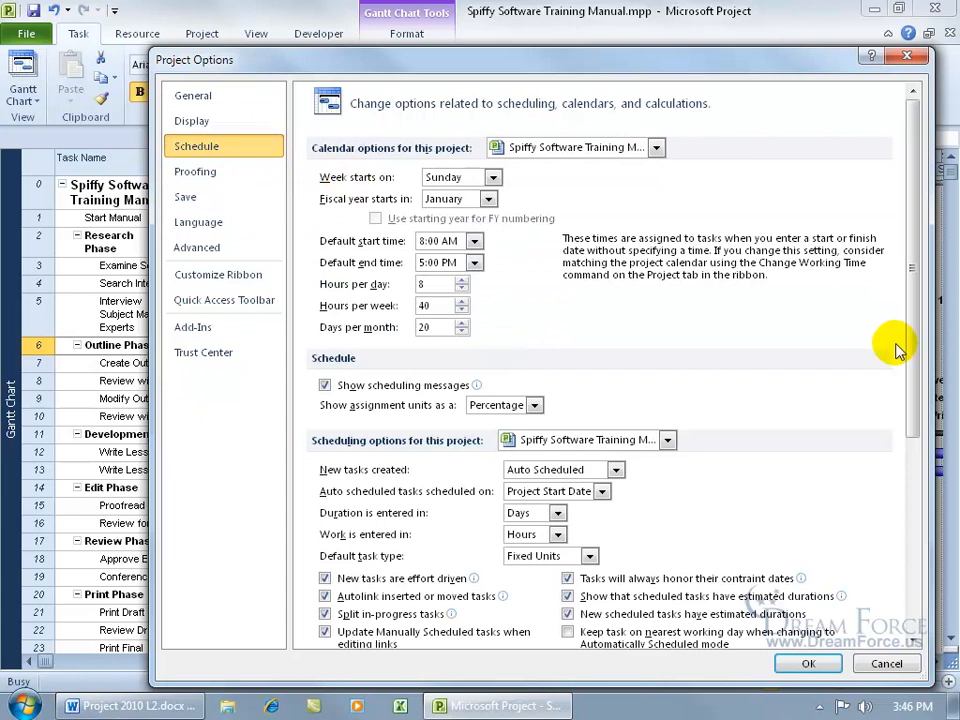
left_click_drag(914, 346, 948, 530)
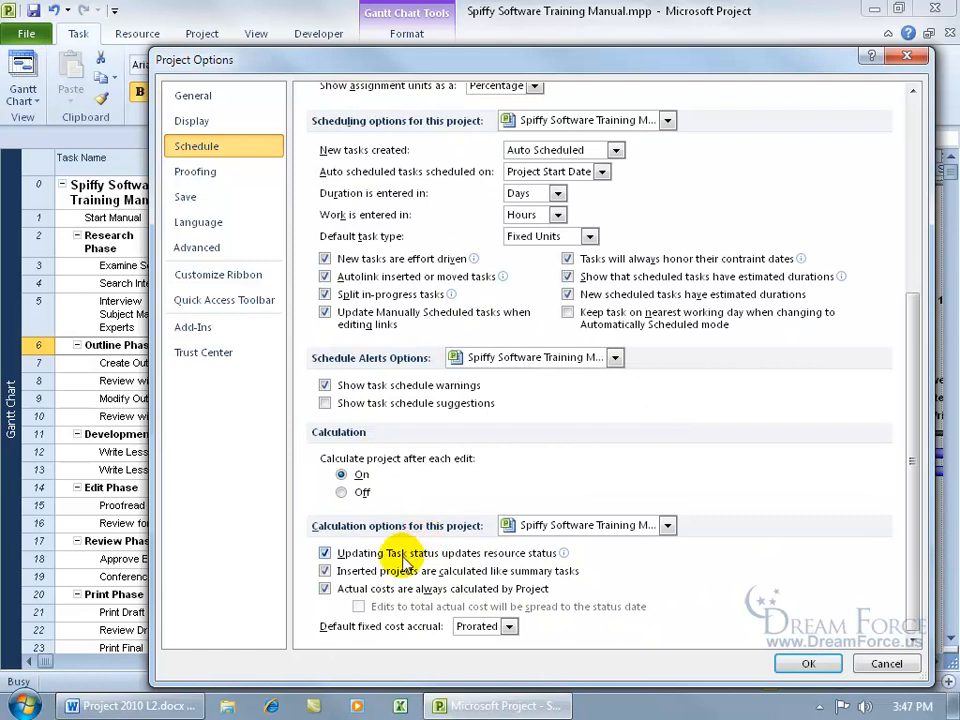
mouse_move(377, 552)
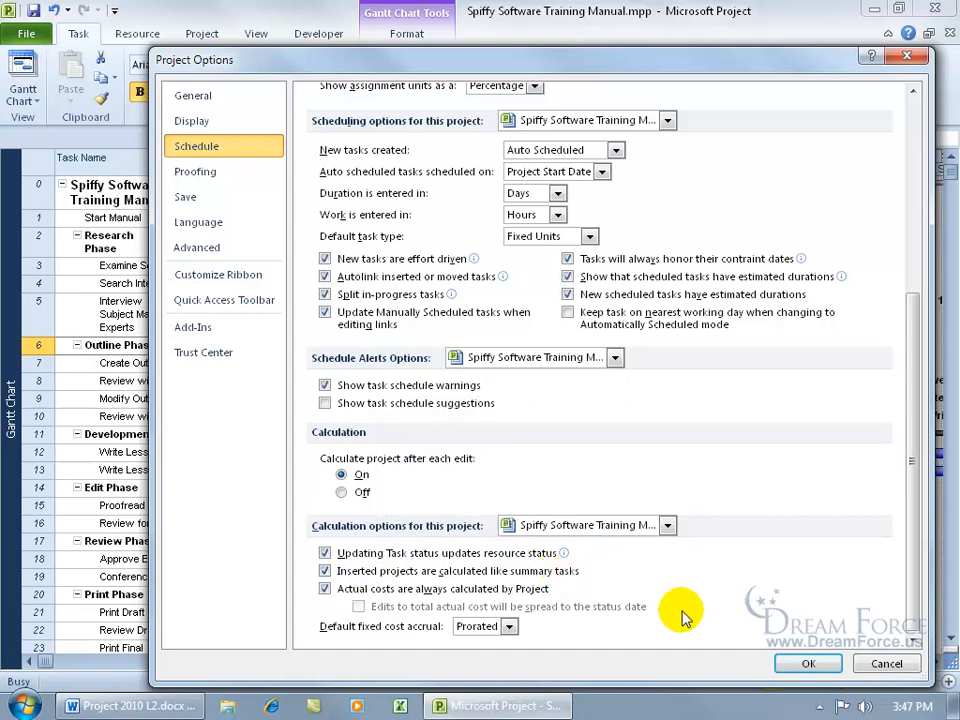
left_click(880, 664)
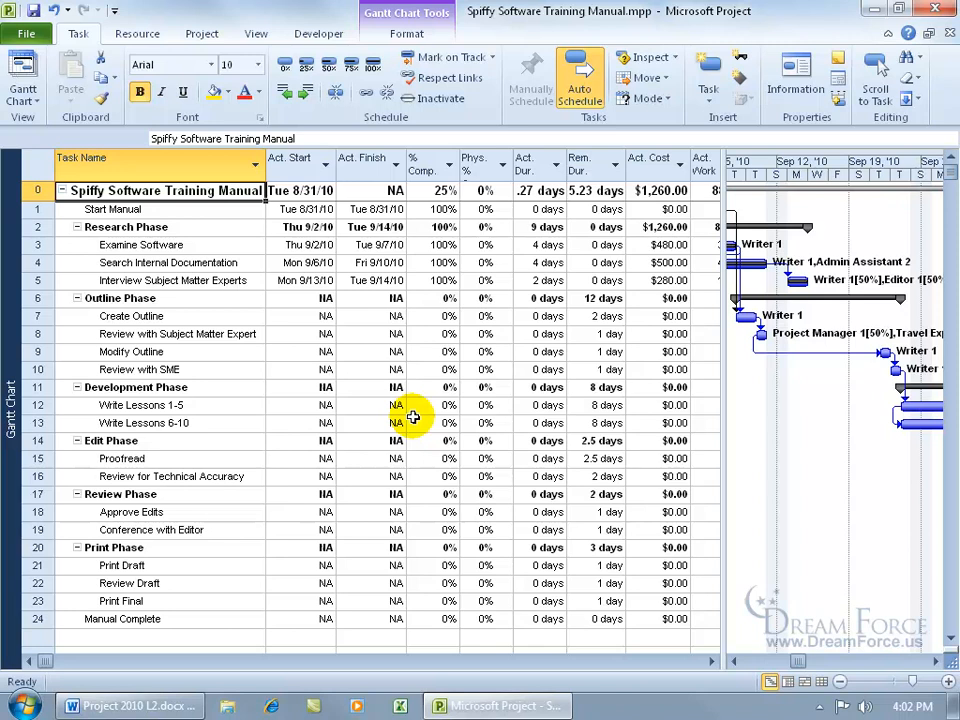
Set the Create Outline task's percent complete to 50% in the Tracking table.
left_click(327, 316)
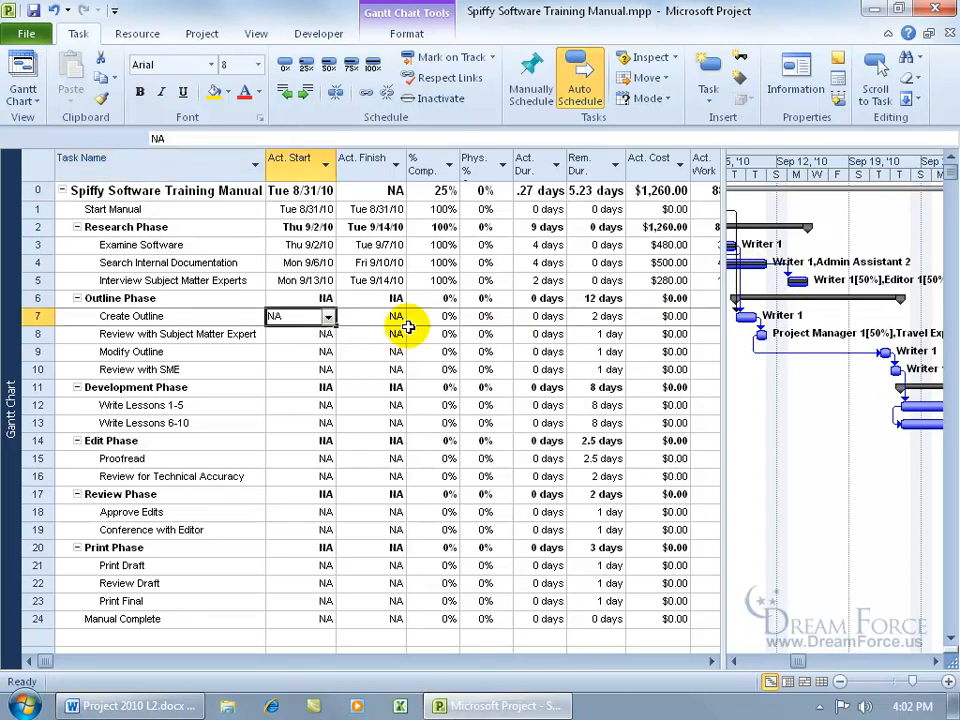
left_click(443, 317)
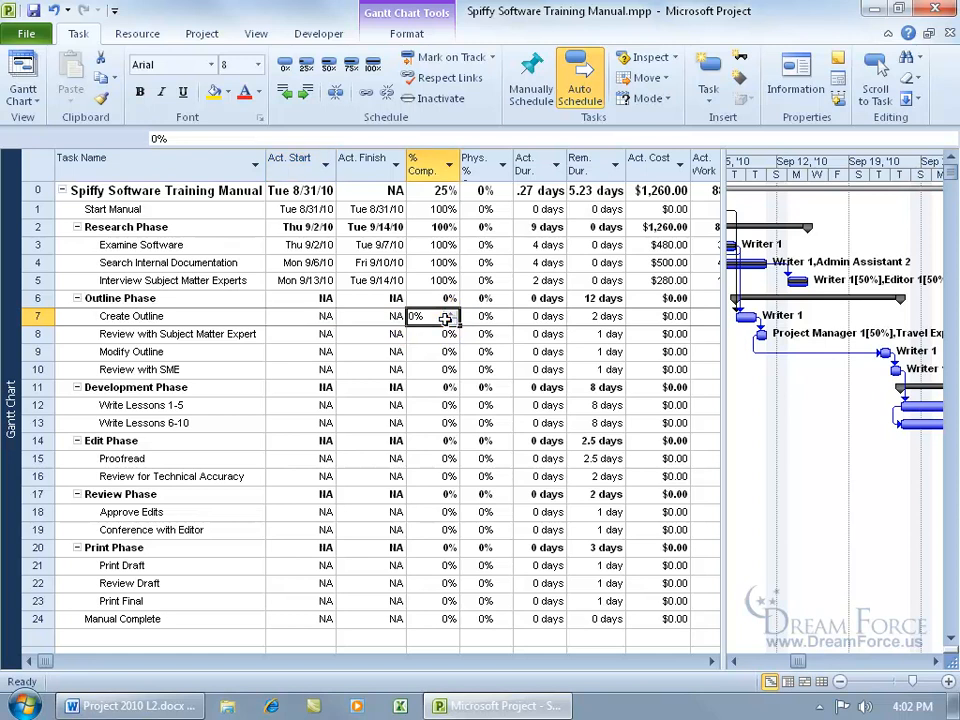
type("50")
key("Return")
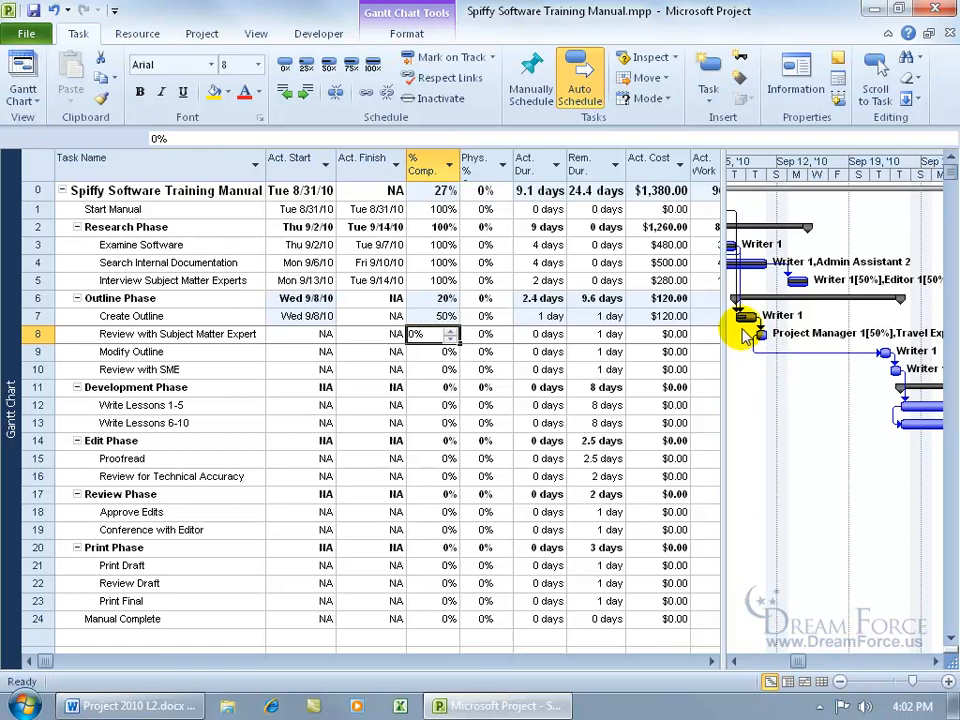
Try 25% as the Create Outline task's percent complete, check its progress bar, and restore the value to 50%.
left_click(434, 316)
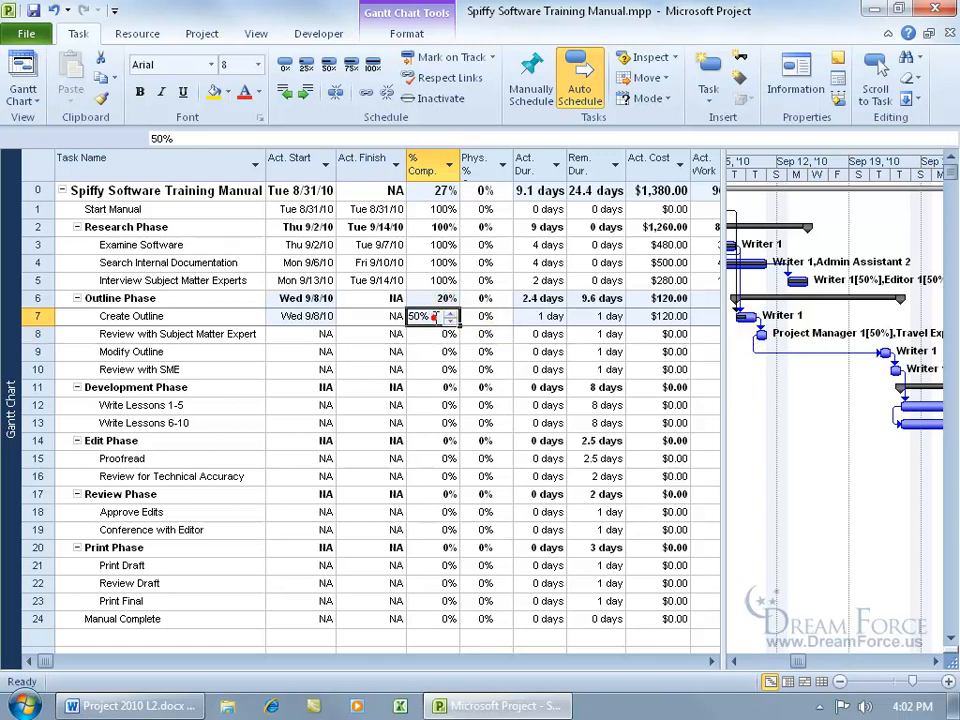
type("25")
key("Return")
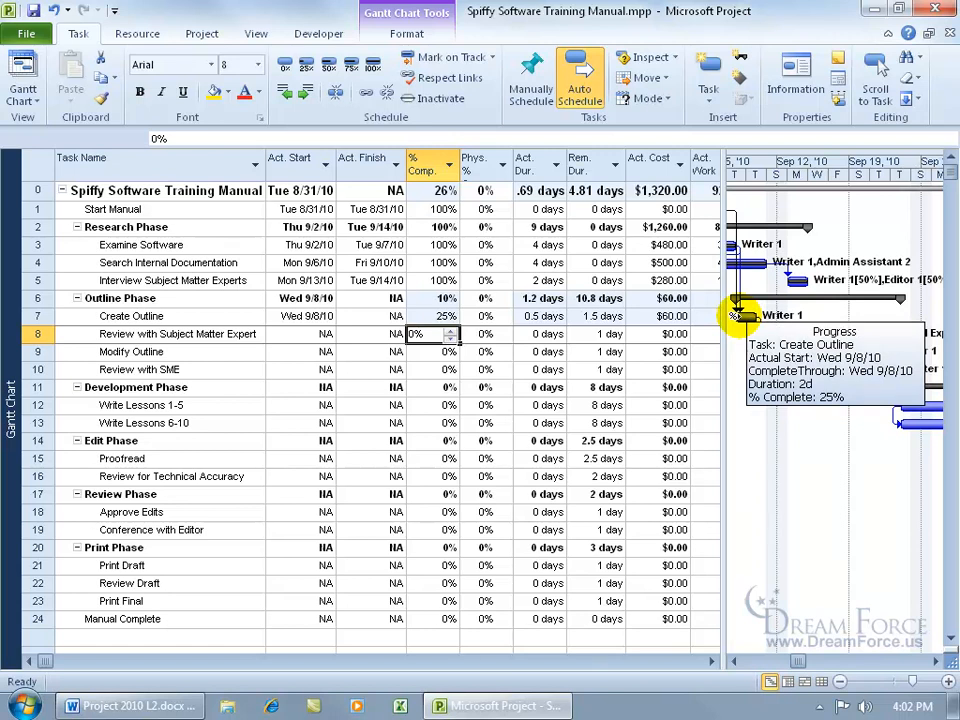
left_click(440, 316)
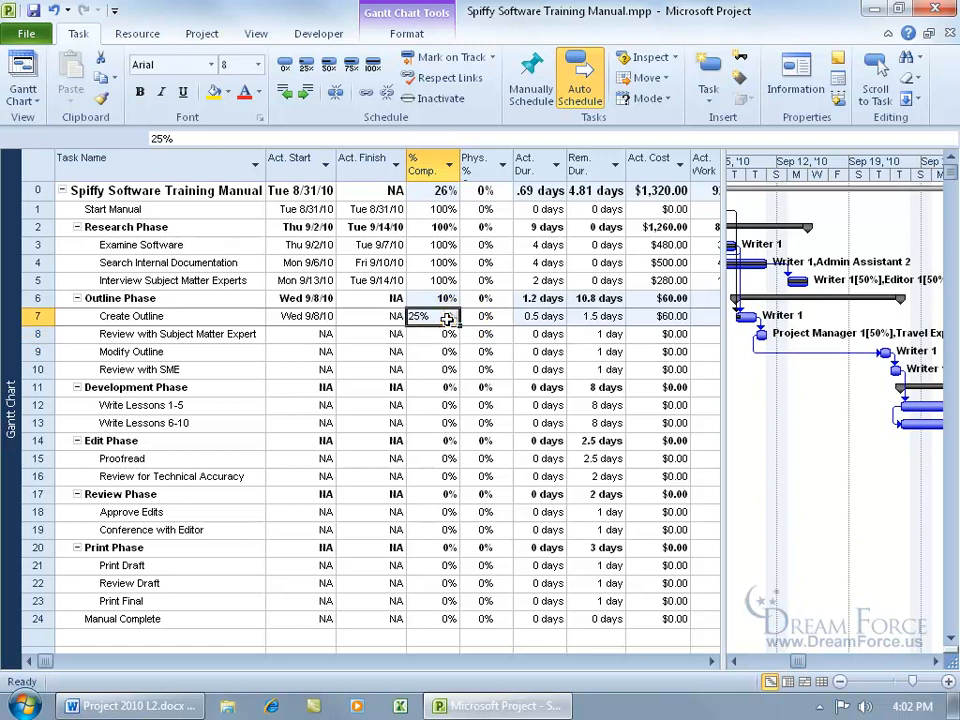
type("50")
key("Return")
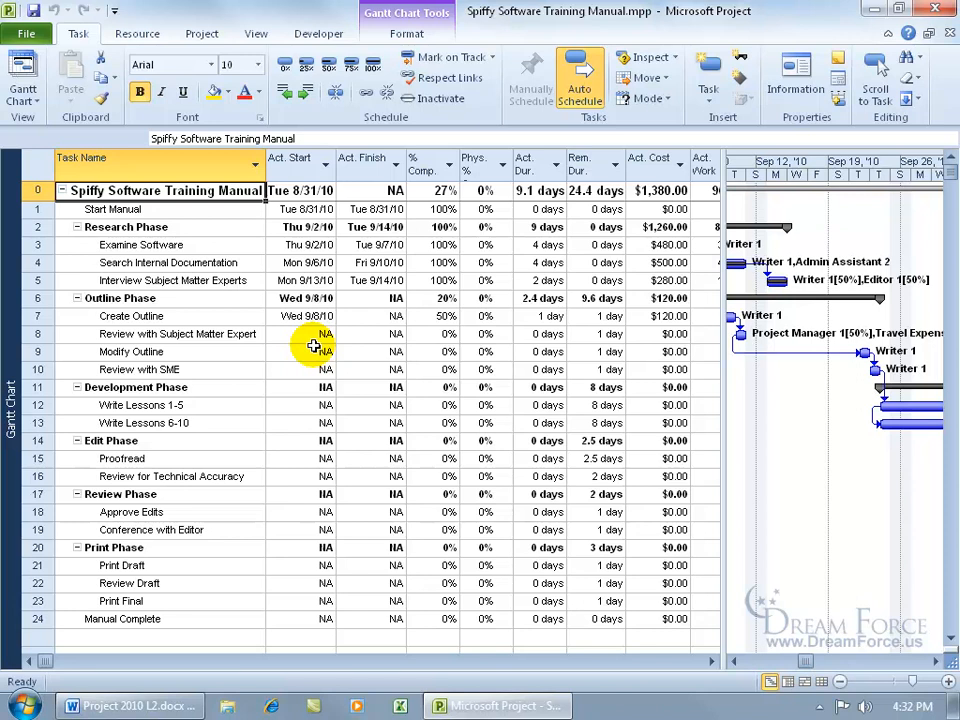
Show the Variance table in the Gantt Chart view, and switch the project to the Tracking Gantt view.
right_click(35, 163)
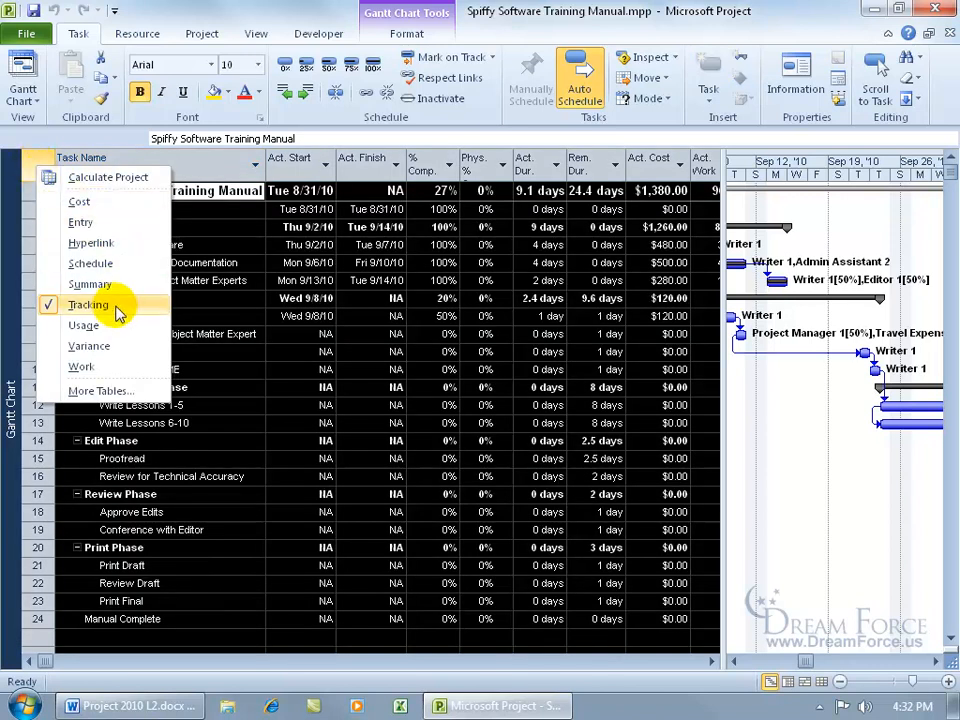
left_click(100, 345)
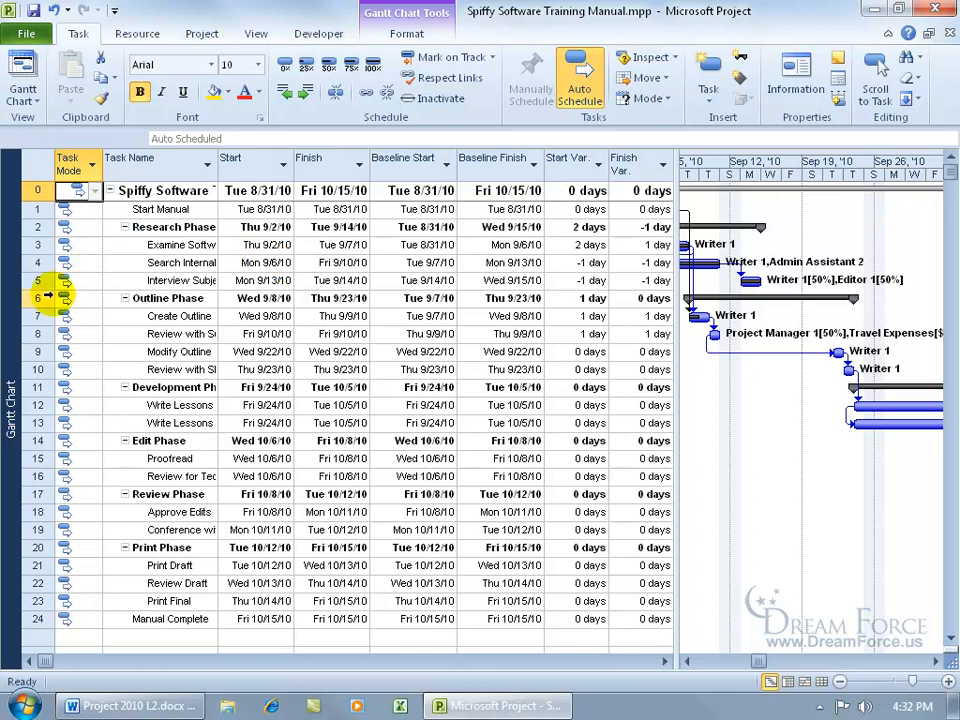
right_click(17, 335)
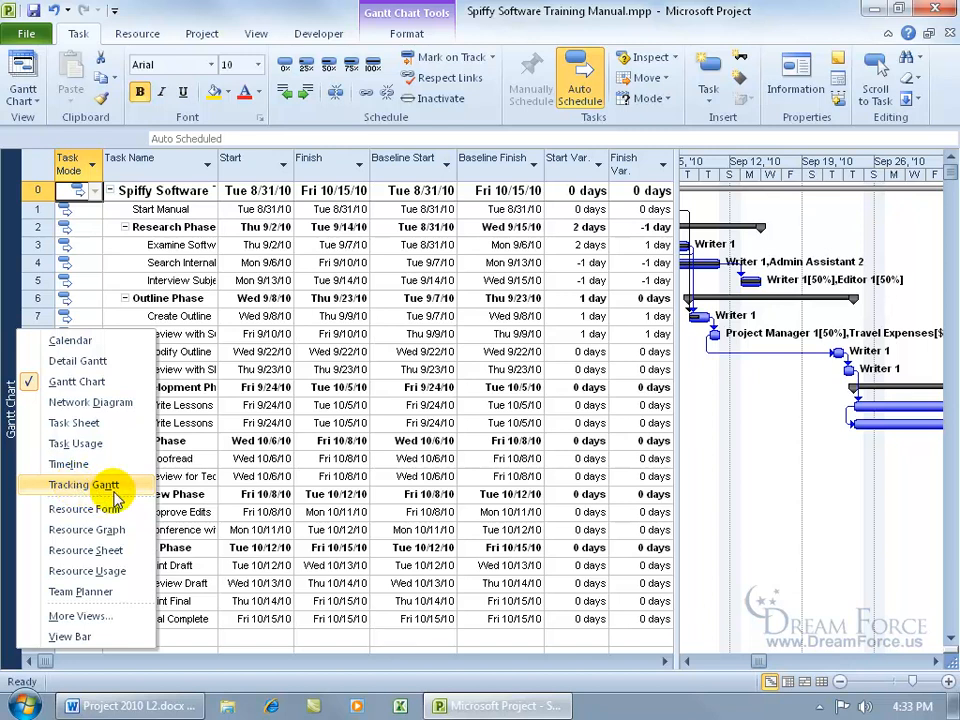
left_click(75, 616)
left_click_drag(527, 316, 527, 395)
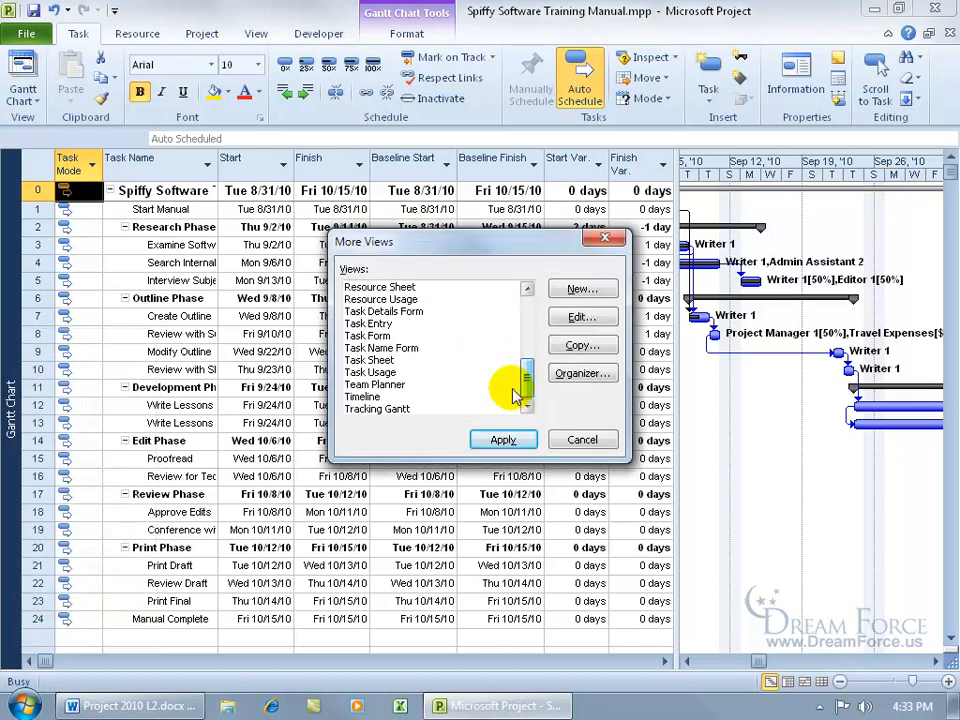
double_click(390, 412)
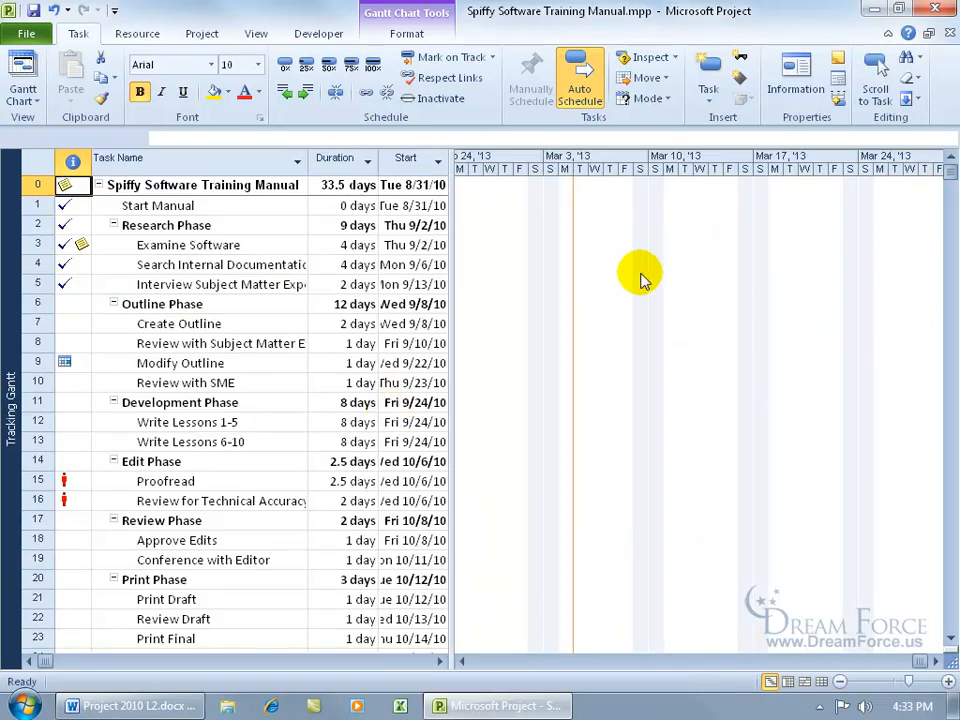
Zoom the Tracking Gantt's timescale to fit the entire project.
right_click(600, 170)
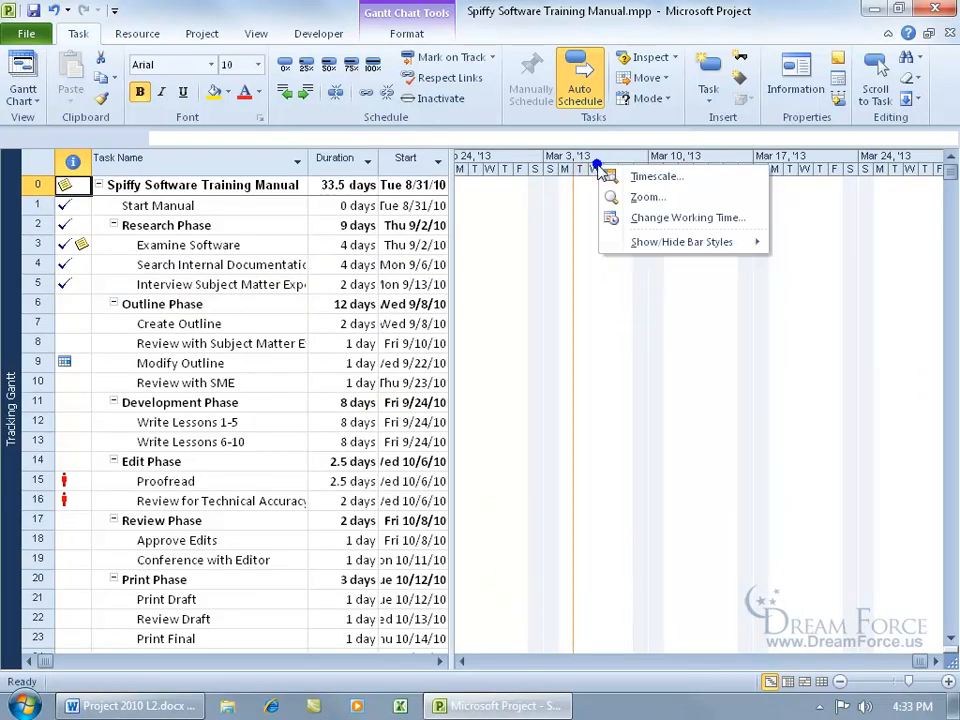
left_click(638, 200)
left_click(410, 381)
left_click(486, 437)
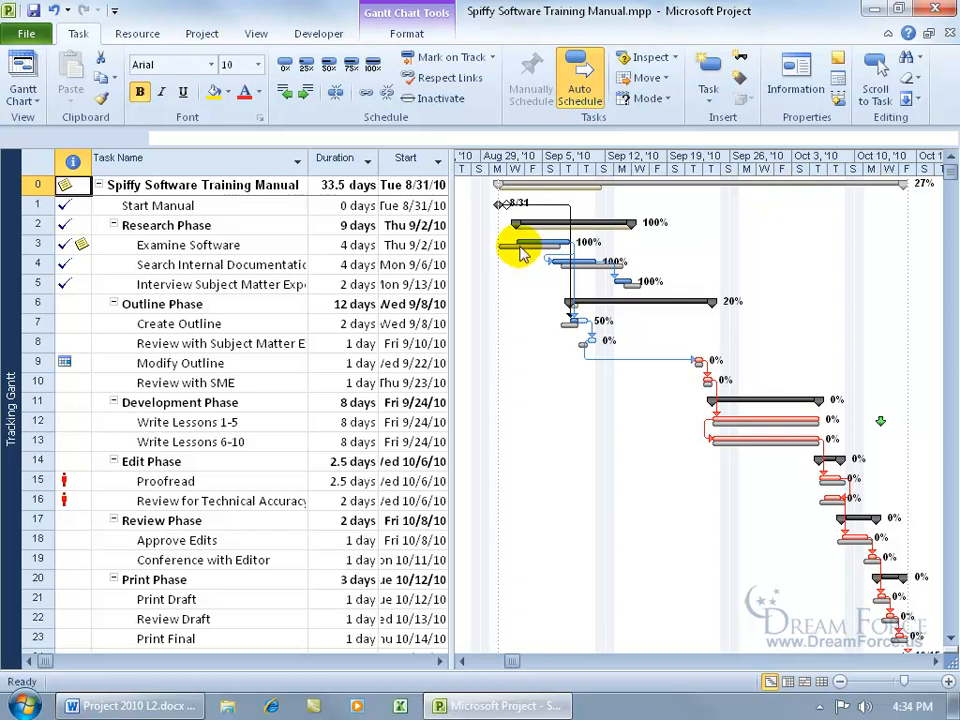
Show the Variance table beside the Tracking Gantt bars.
mouse_move(521, 252)
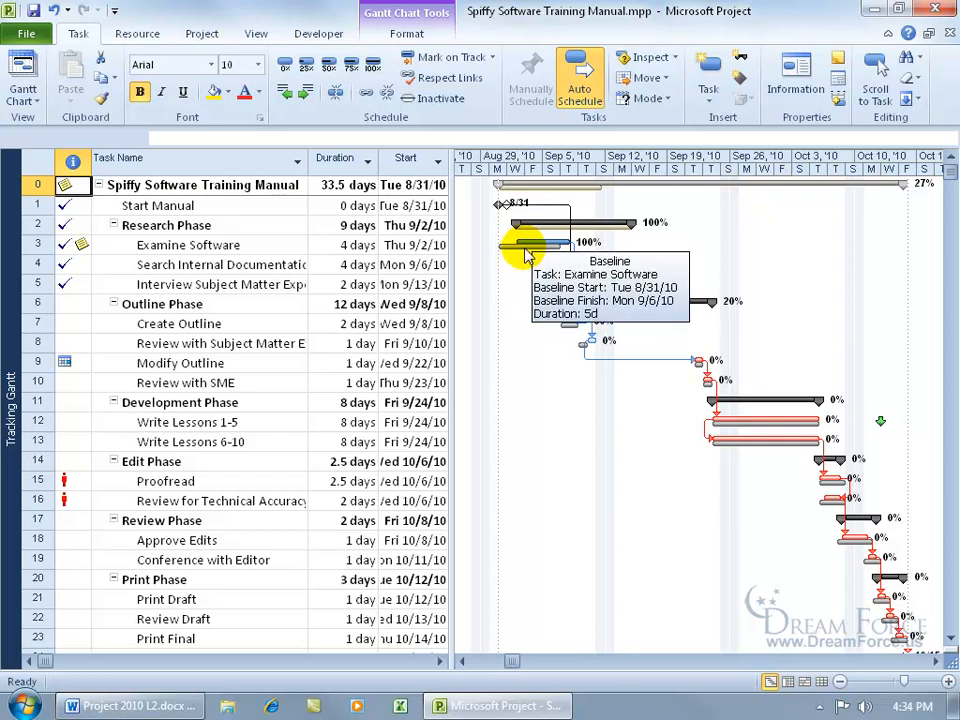
mouse_move(87, 201)
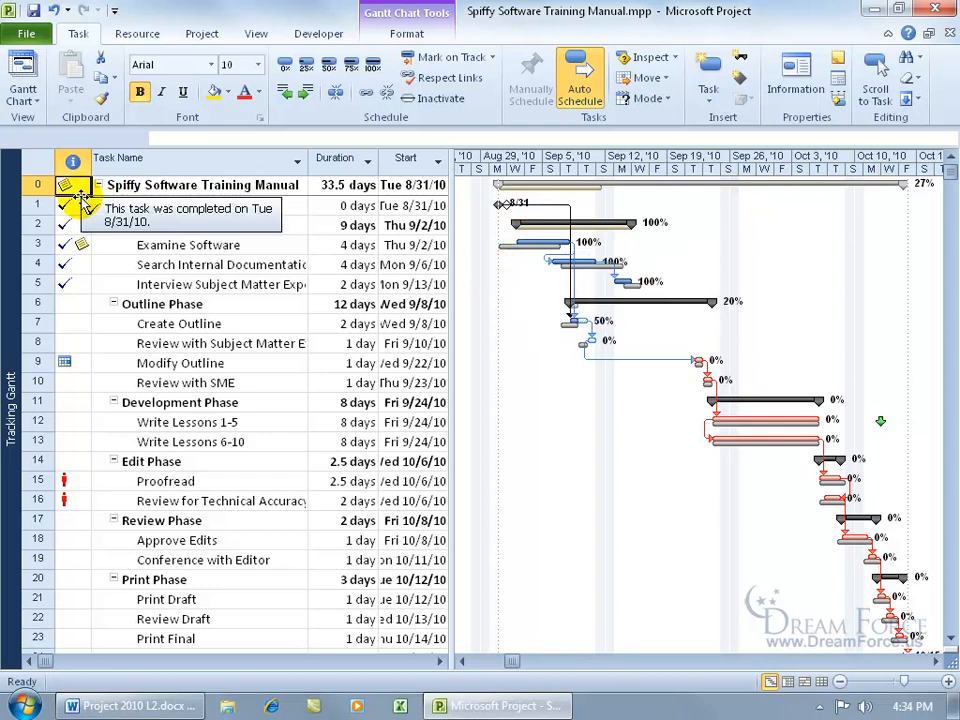
right_click(39, 163)
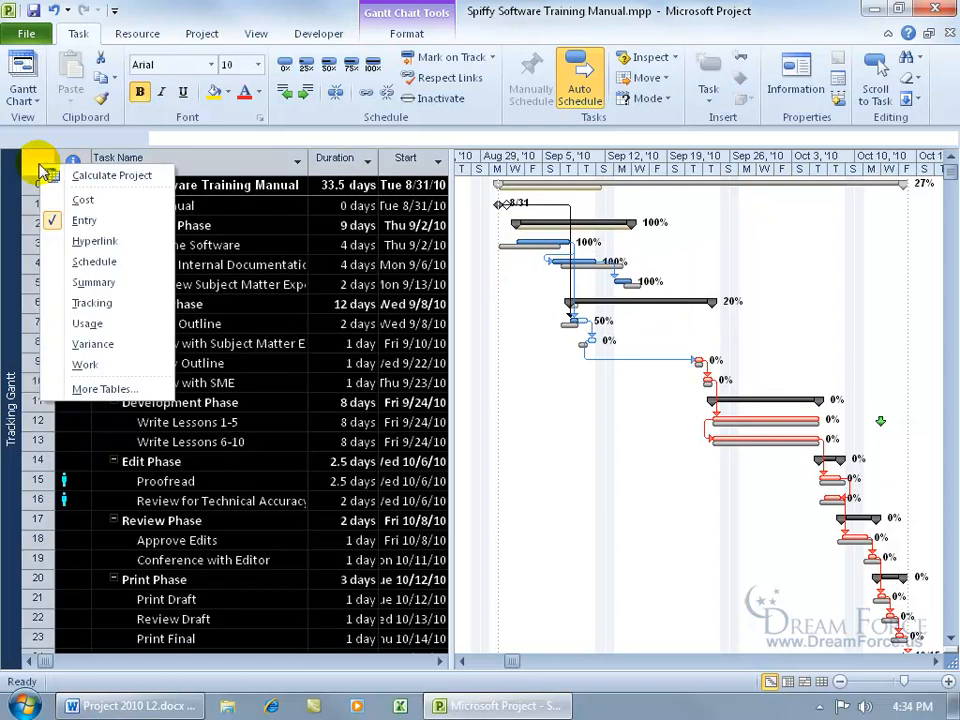
left_click(118, 343)
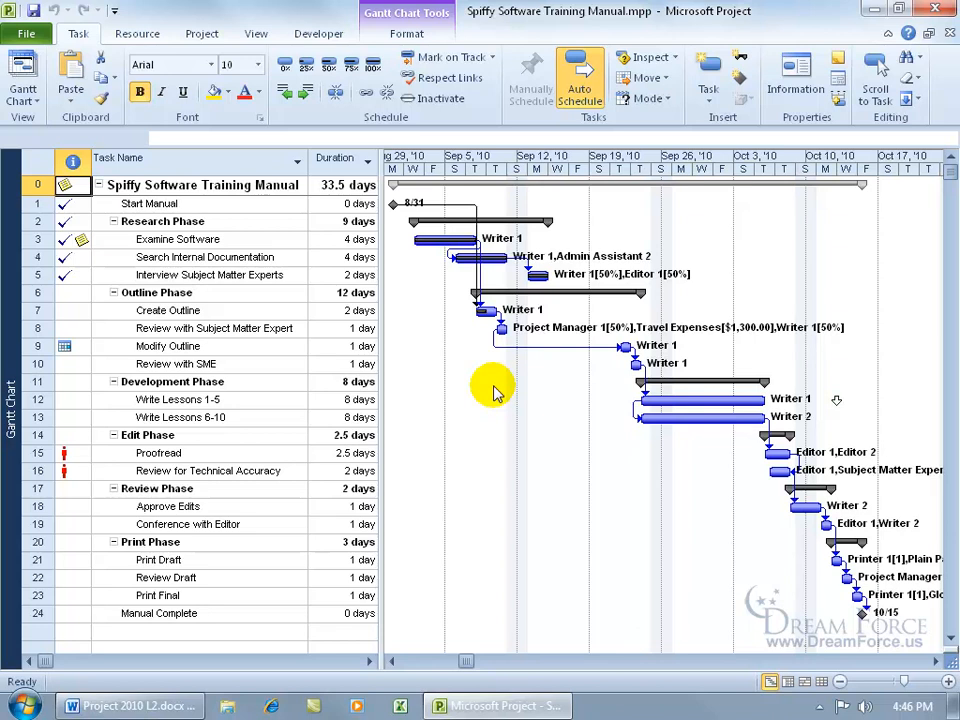
Set the project's current date to Mon 9/13/10 in the project information.
left_click(206, 35)
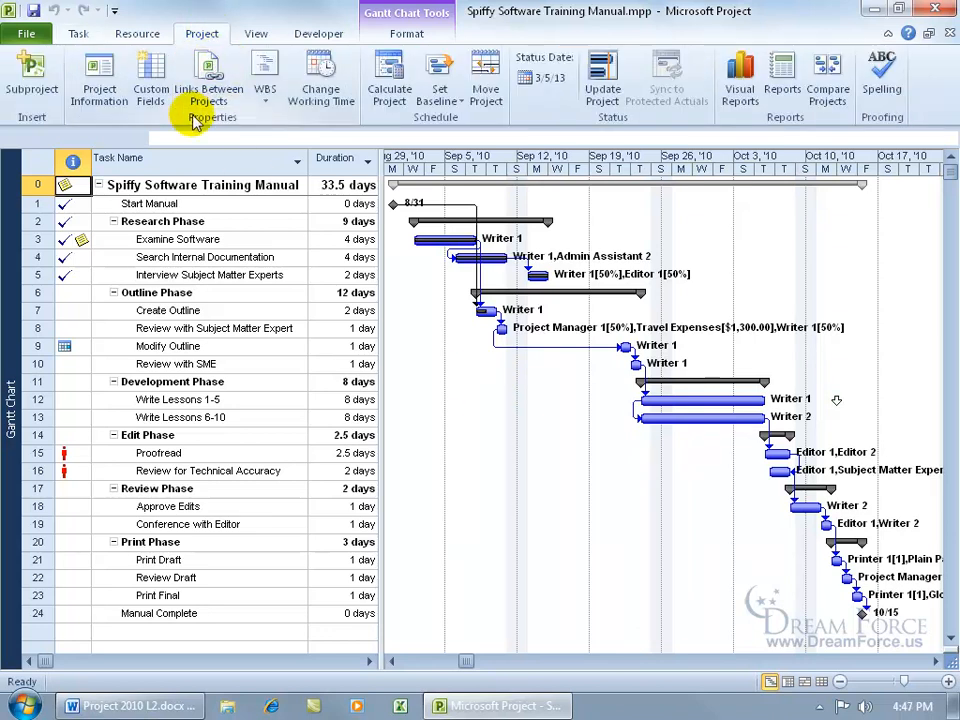
left_click(103, 92)
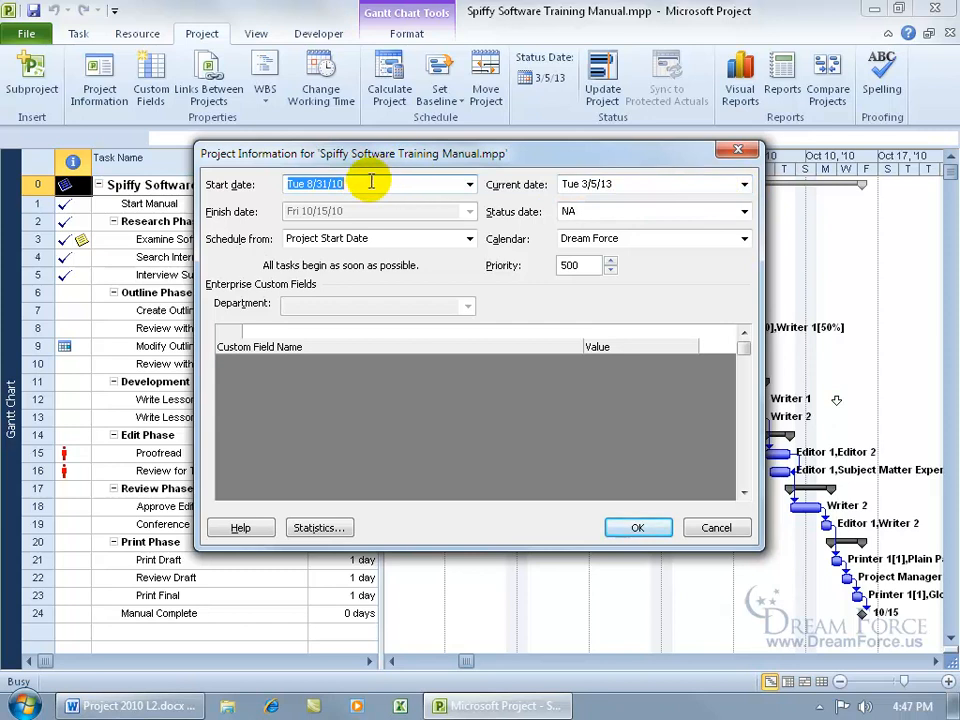
left_click(615, 184)
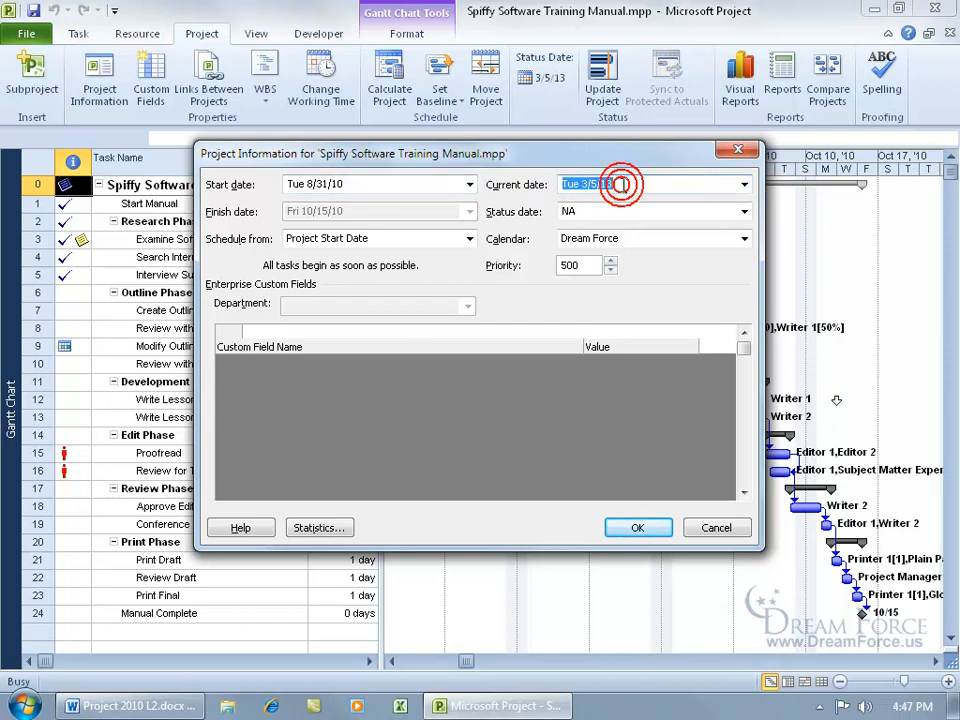
type("Tue 8/31/10")
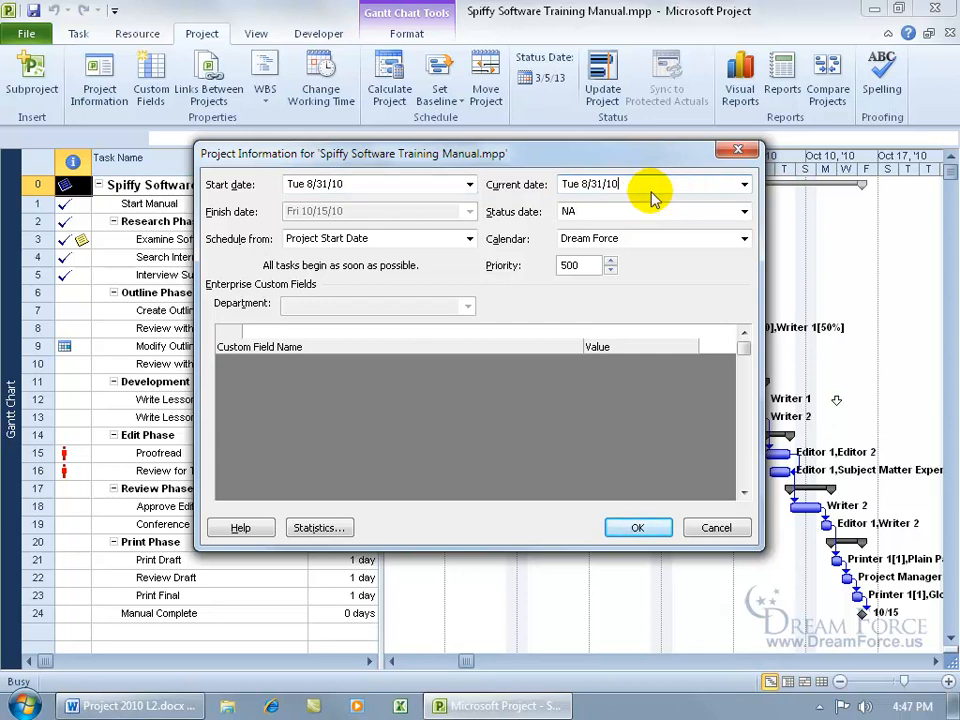
left_click(745, 184)
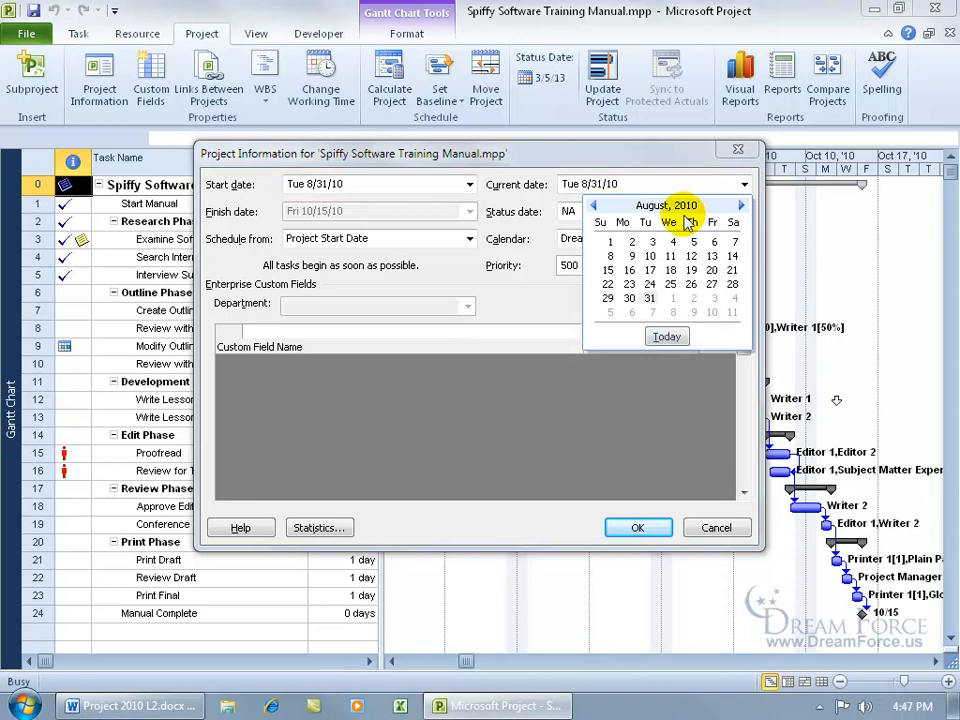
left_click(741, 206)
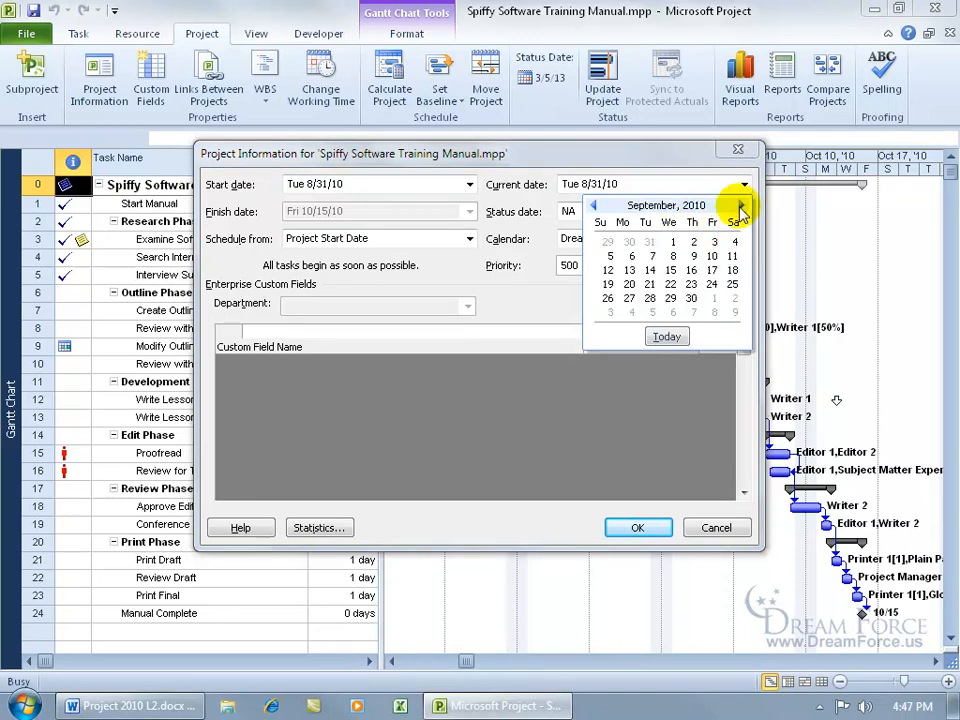
left_click(632, 272)
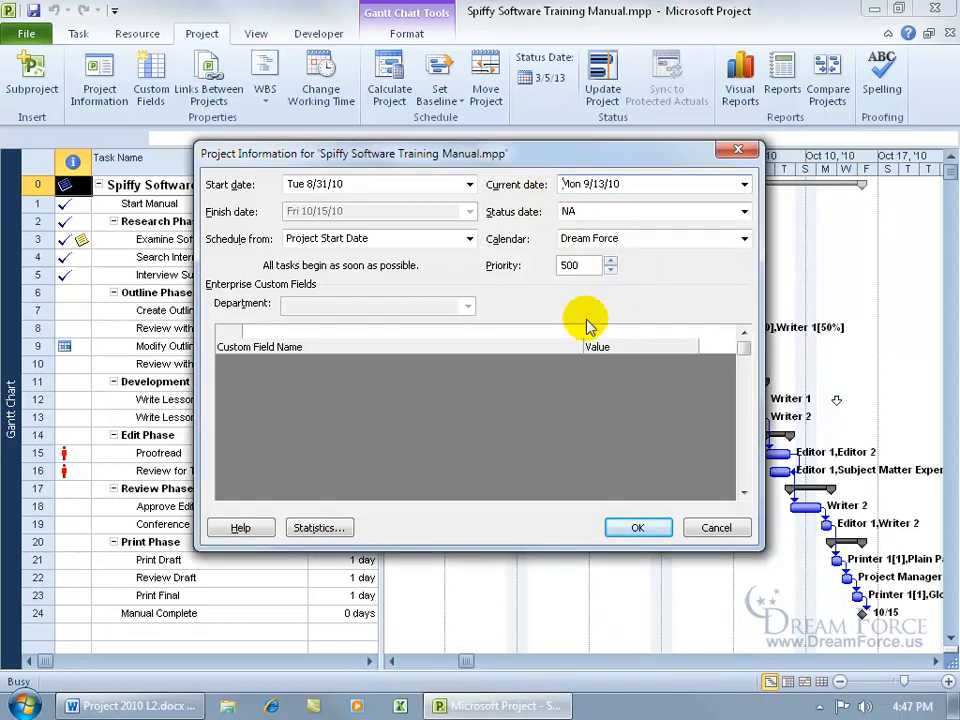
left_click(638, 527)
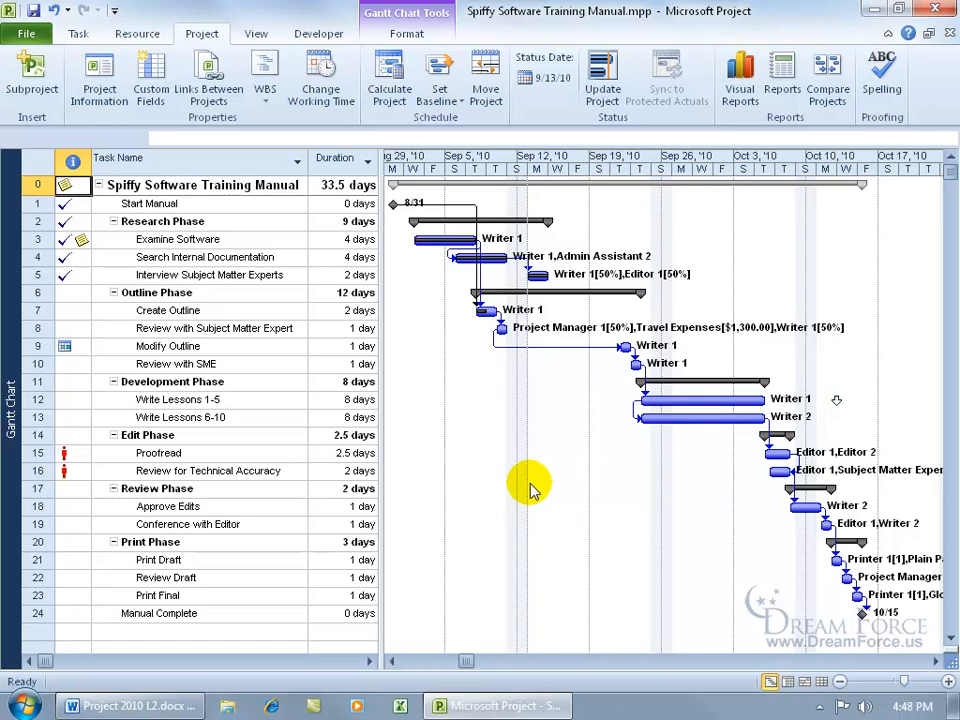
Display the current progress line on the Gantt Chart at the current date.
right_click(507, 459)
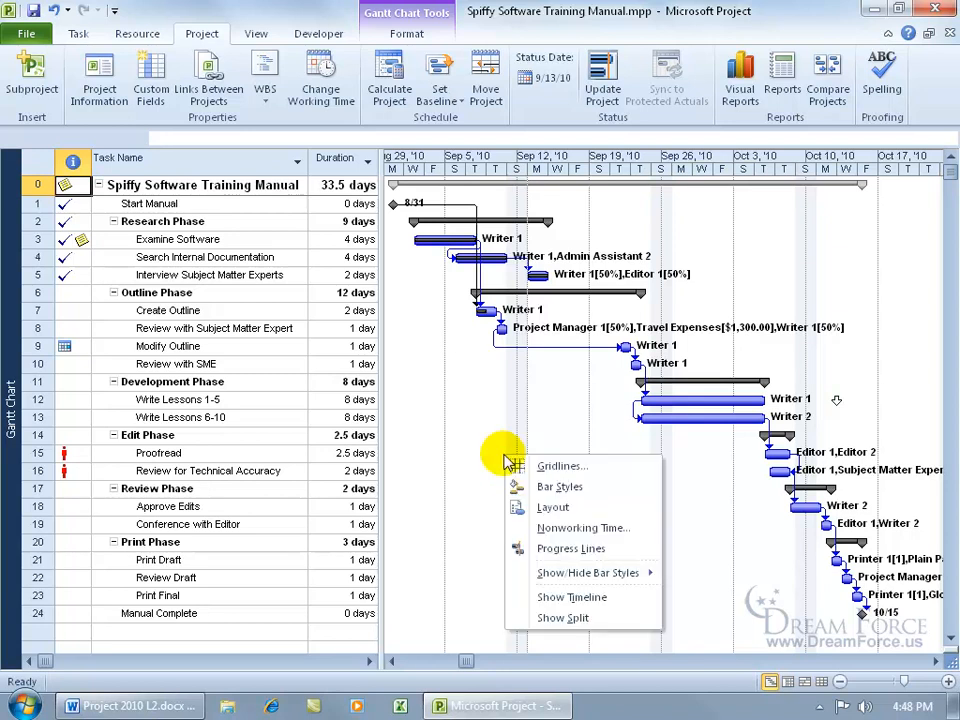
left_click(547, 550)
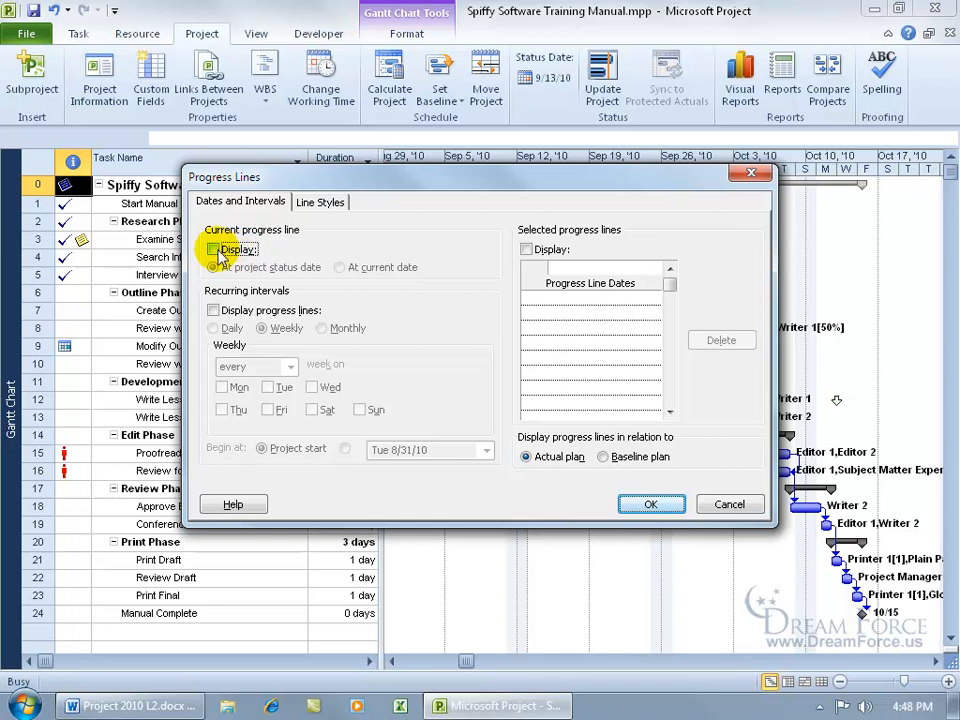
left_click(238, 249)
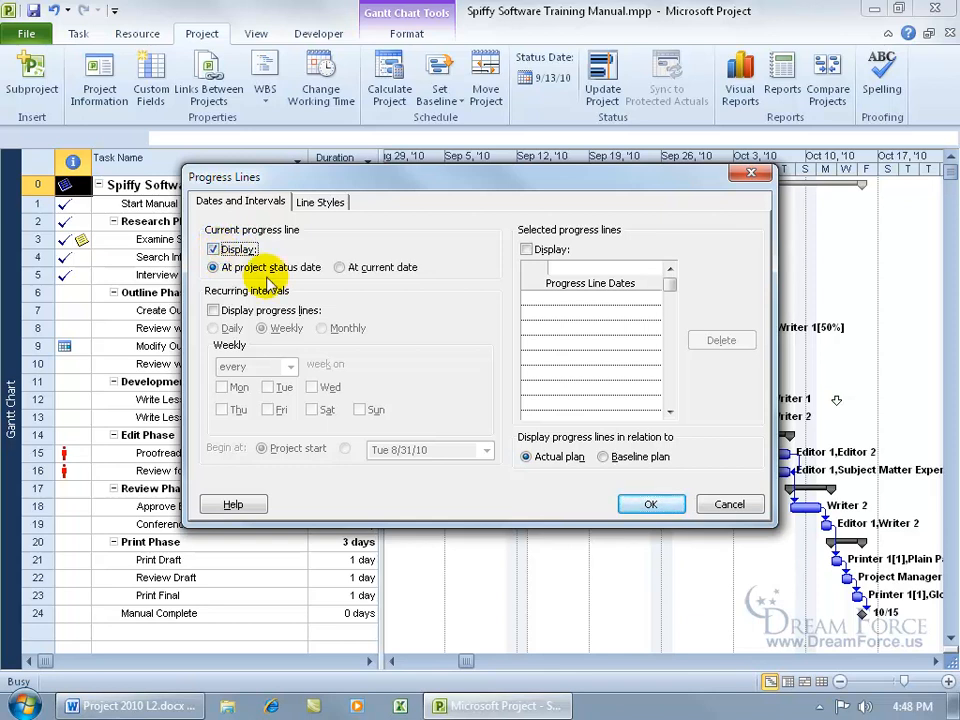
left_click(341, 267)
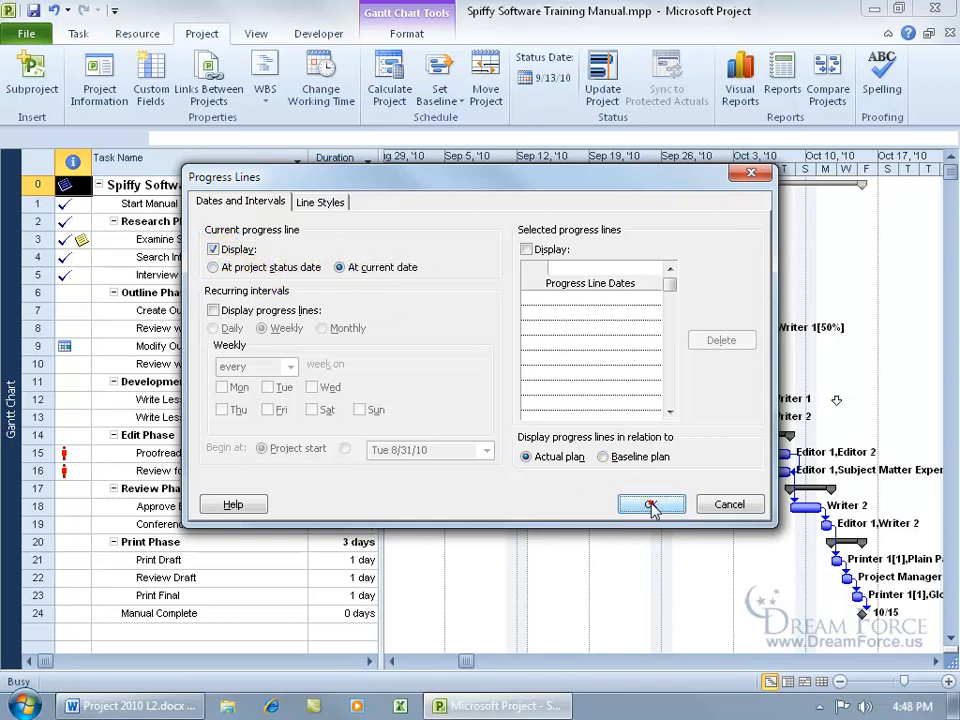
left_click(651, 505)
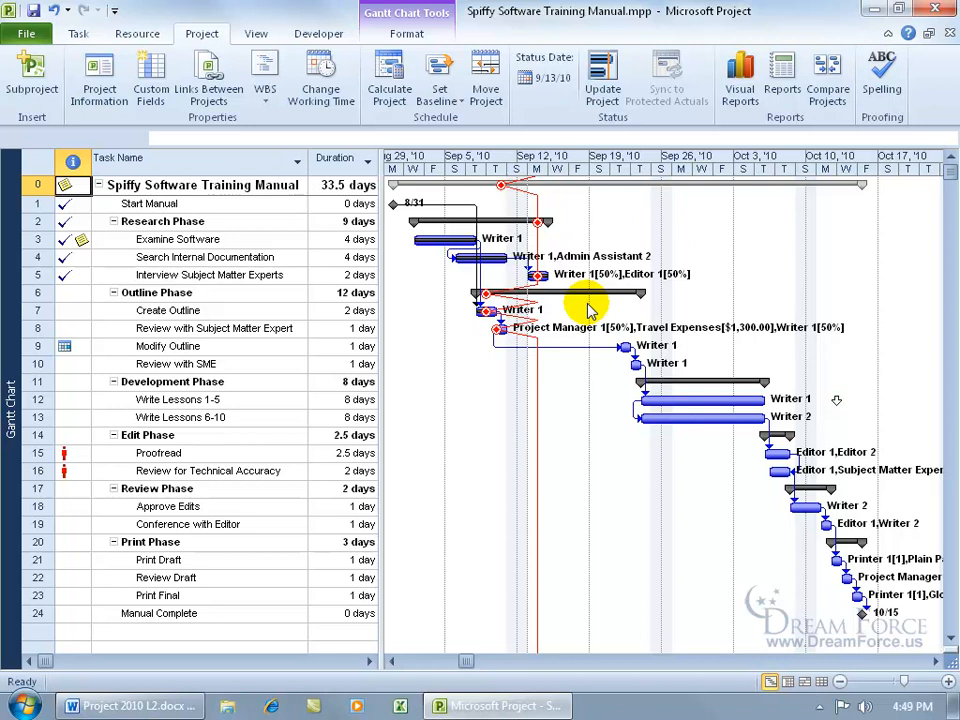
Set the project's status date to Mon 9/6/10 in the project information.
left_click(116, 103)
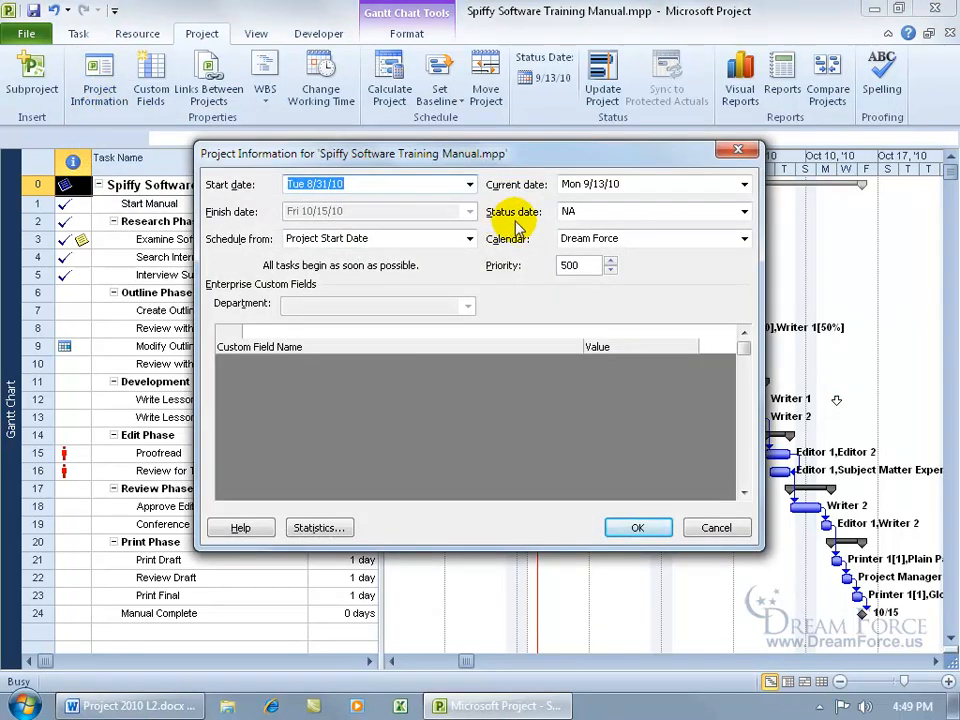
left_click(638, 180)
key("ctrl+c")
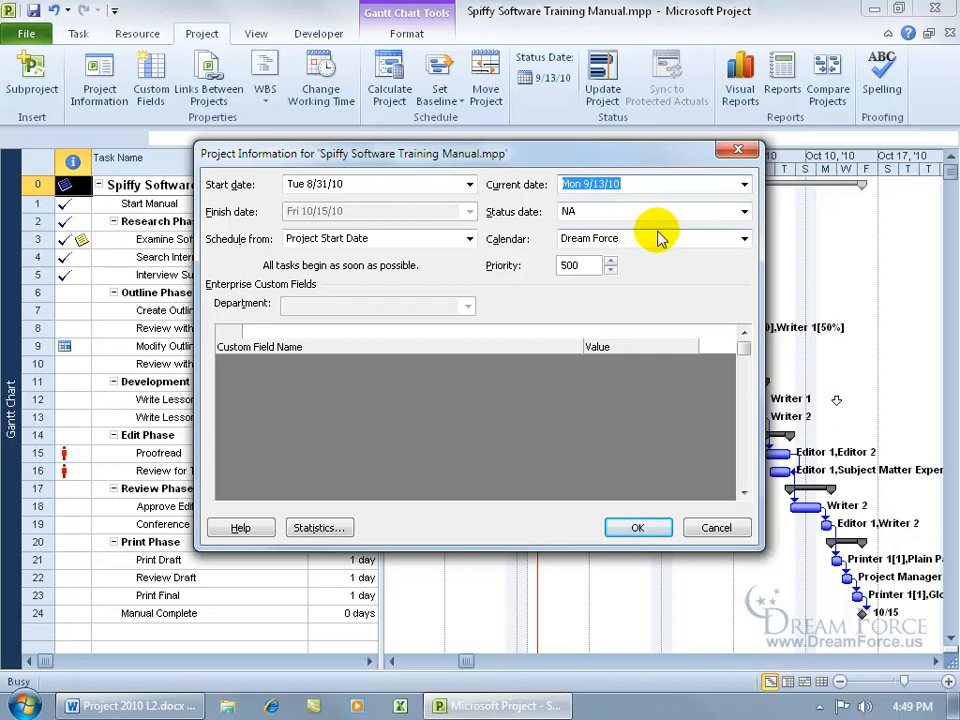
left_click(604, 212)
key("ctrl+v")
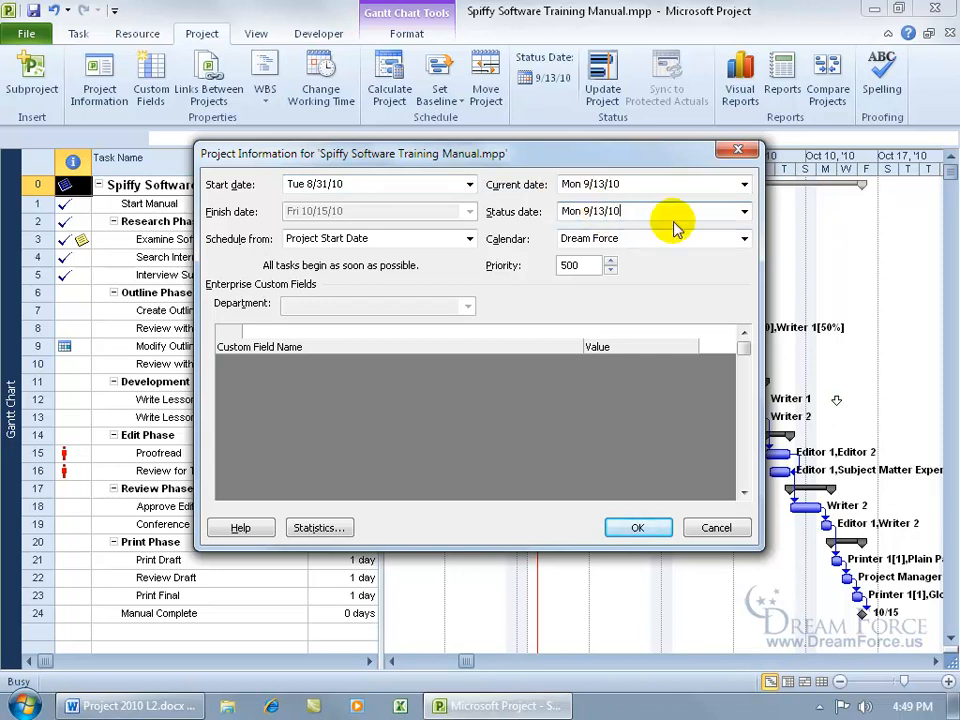
left_click(743, 213)
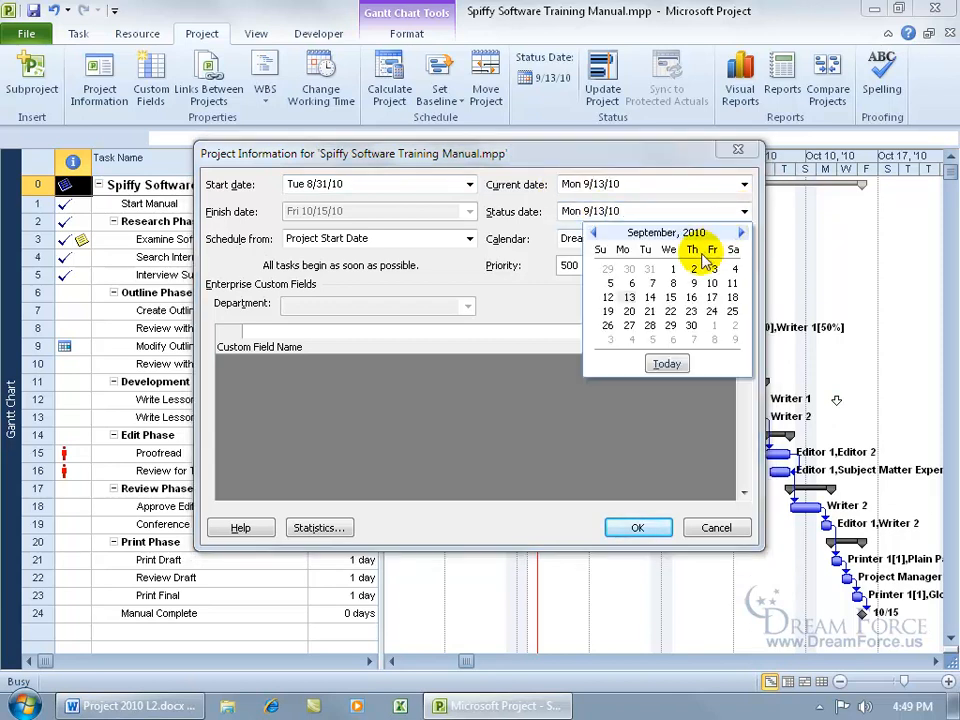
left_click(633, 286)
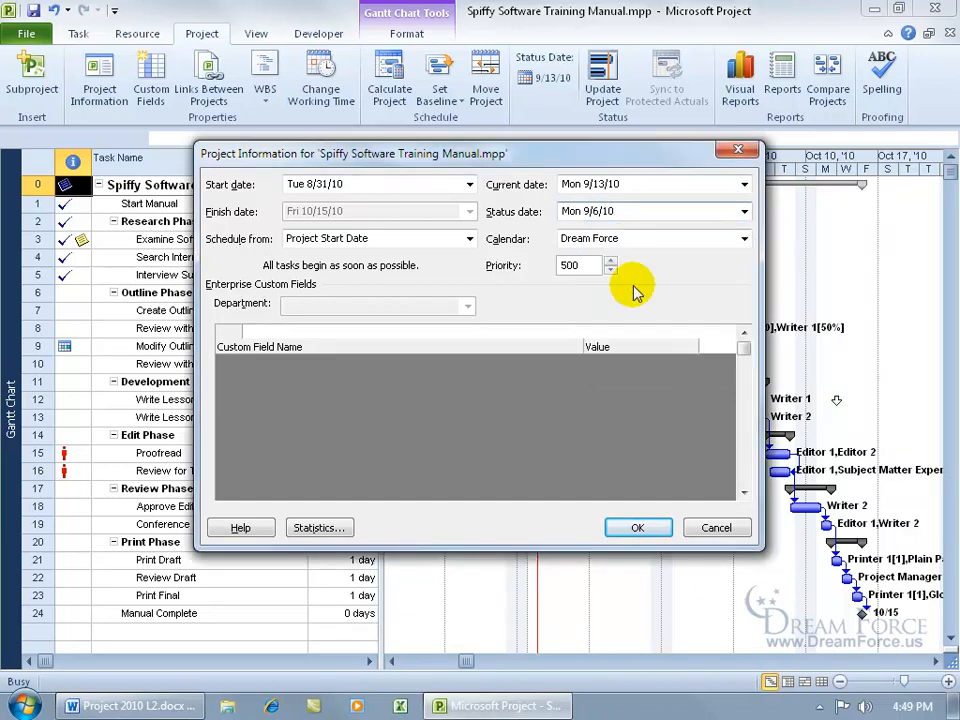
left_click(645, 528)
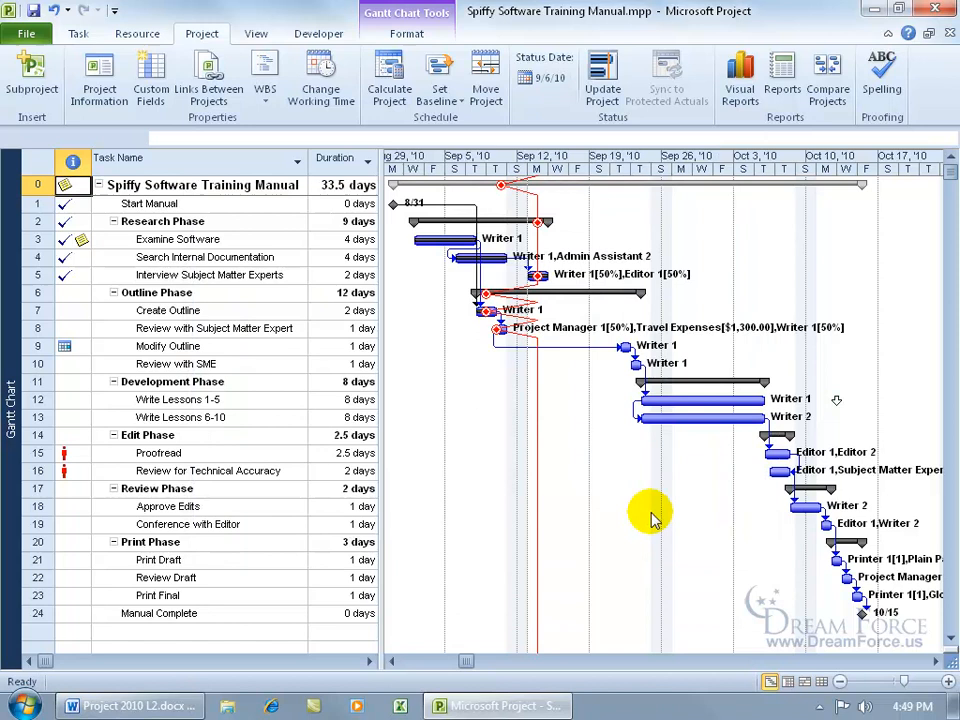
Change the Gantt Chart's current progress line so that it is displayed at the project status date.
right_click(565, 430)
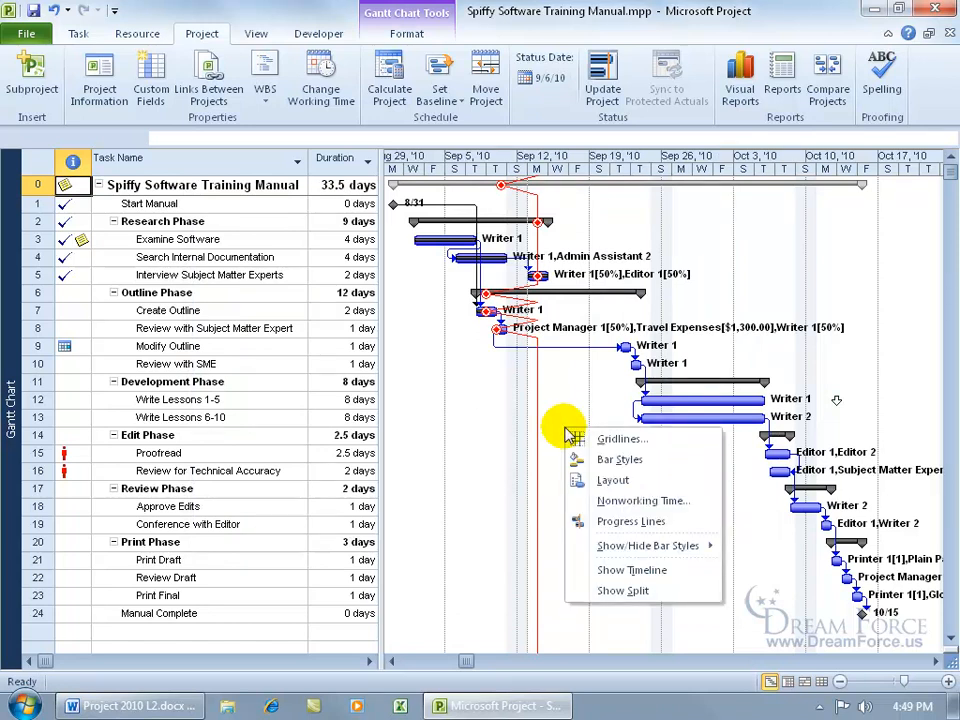
left_click(590, 521)
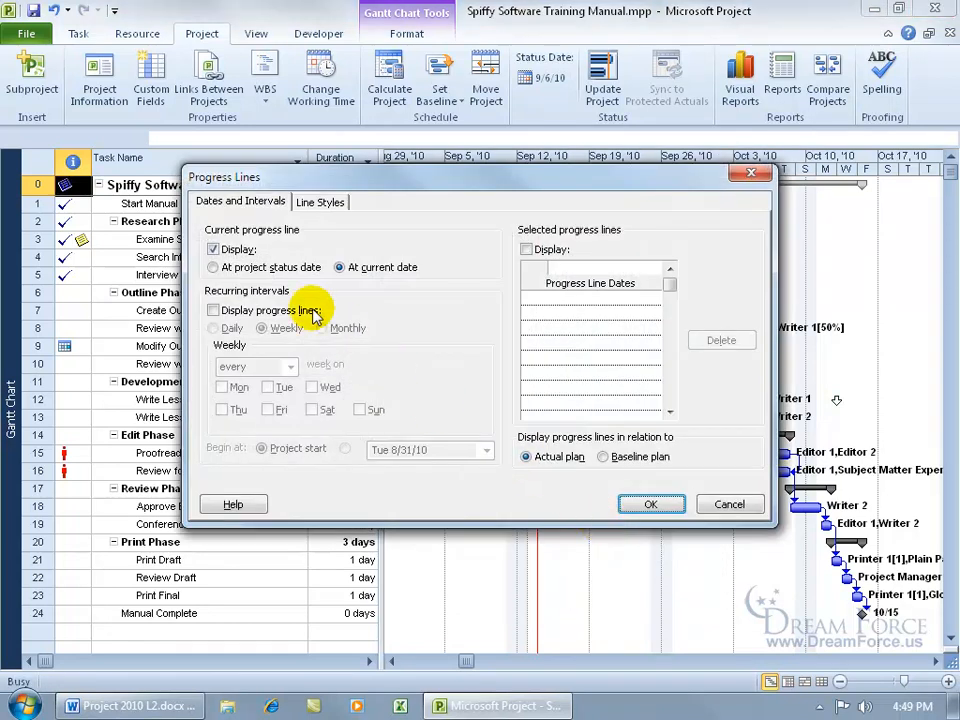
left_click(224, 270)
left_click(648, 505)
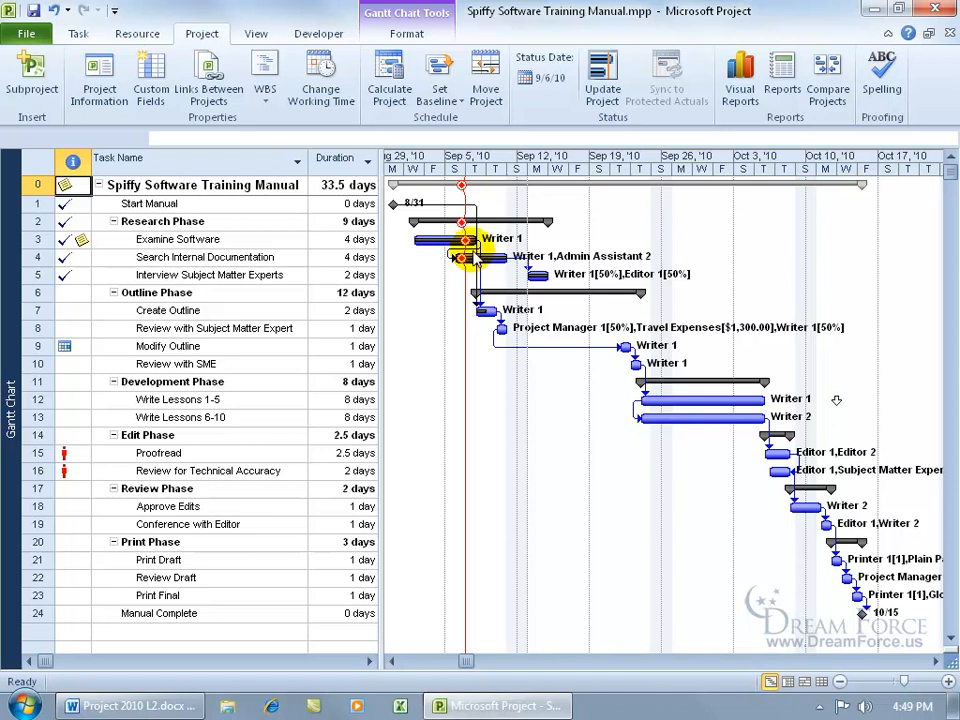
mouse_move(473, 254)
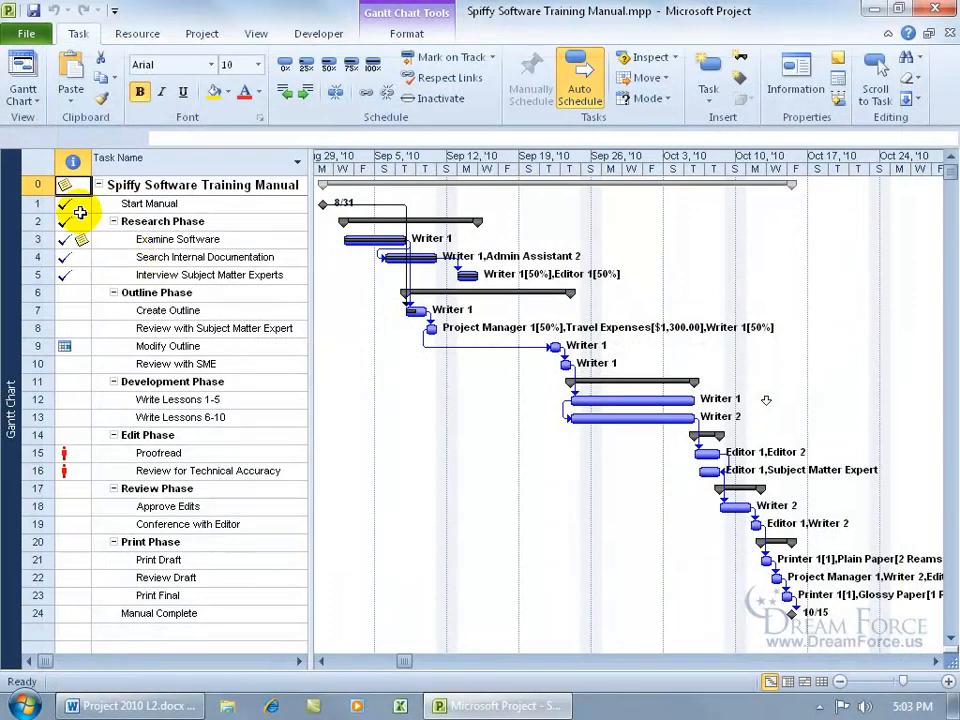
mouse_move(80, 213)
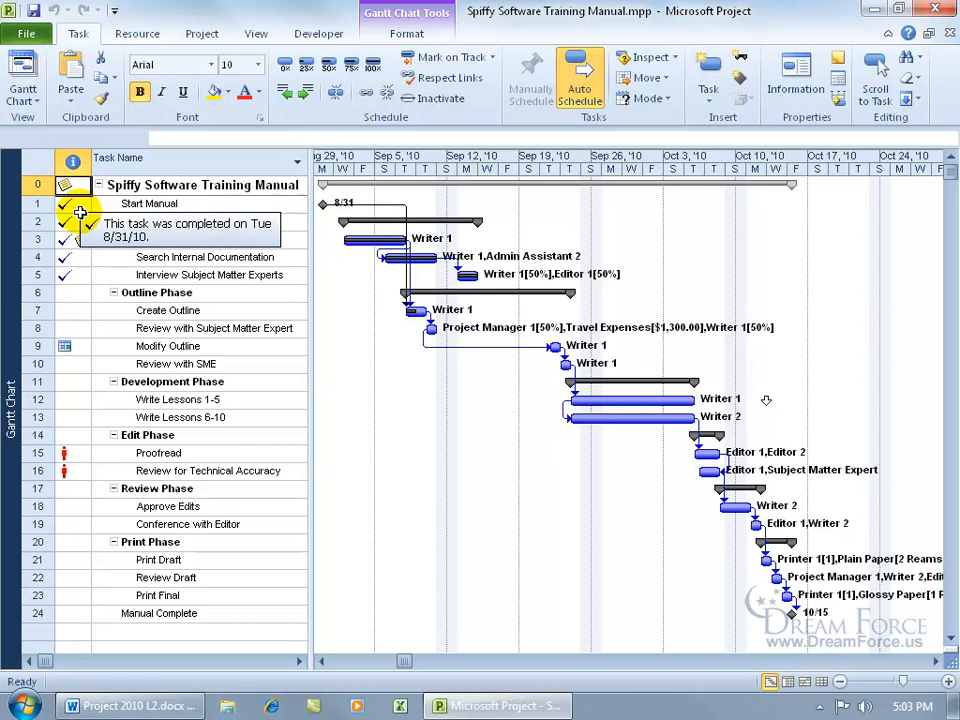
Examine the indicators beside the tasks for completion dates, notes, the Modify Outline constraint and resource overallocation.
mouse_move(73, 162)
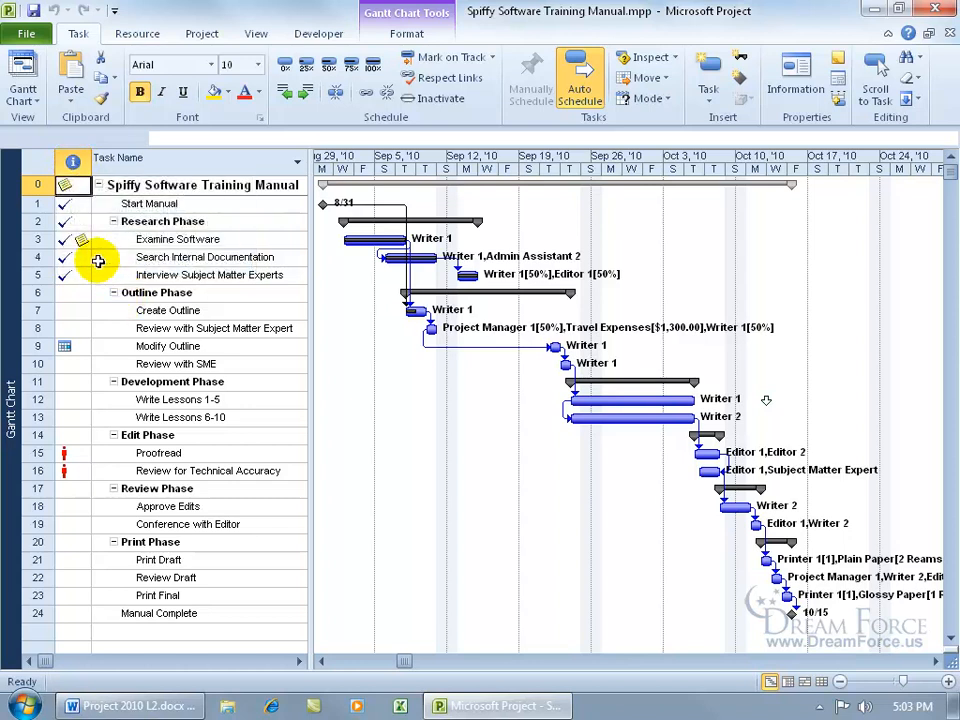
mouse_move(74, 260)
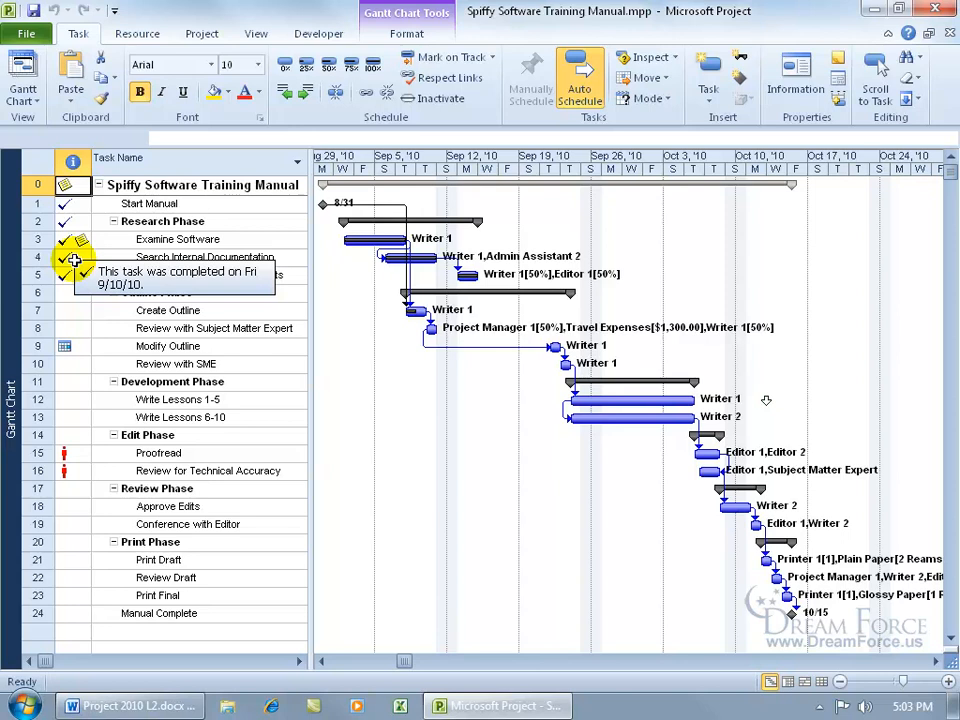
mouse_move(88, 241)
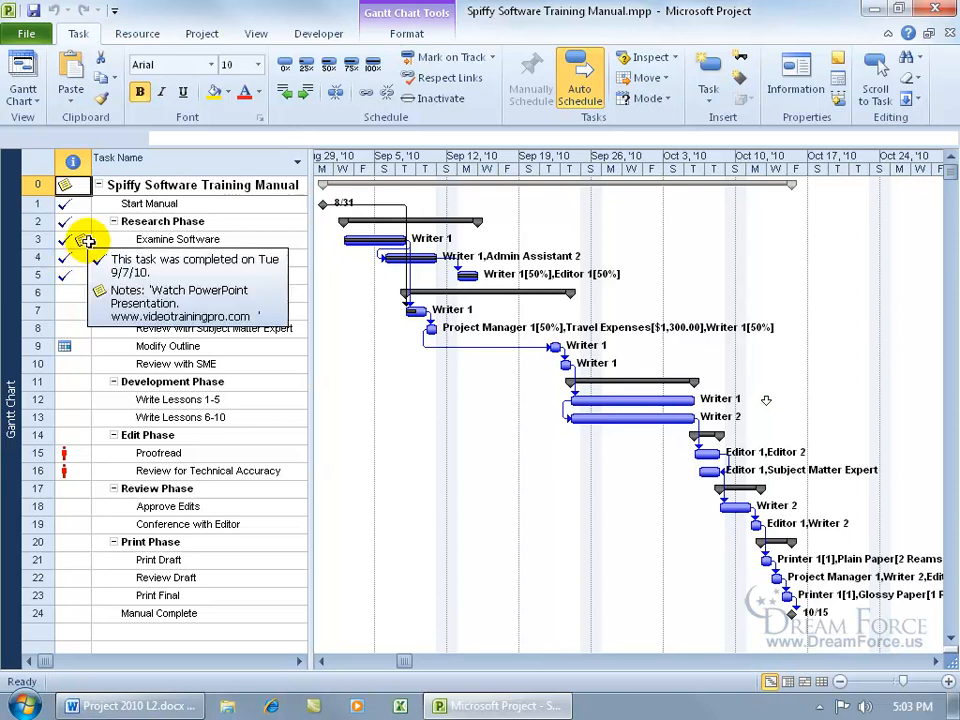
mouse_move(78, 350)
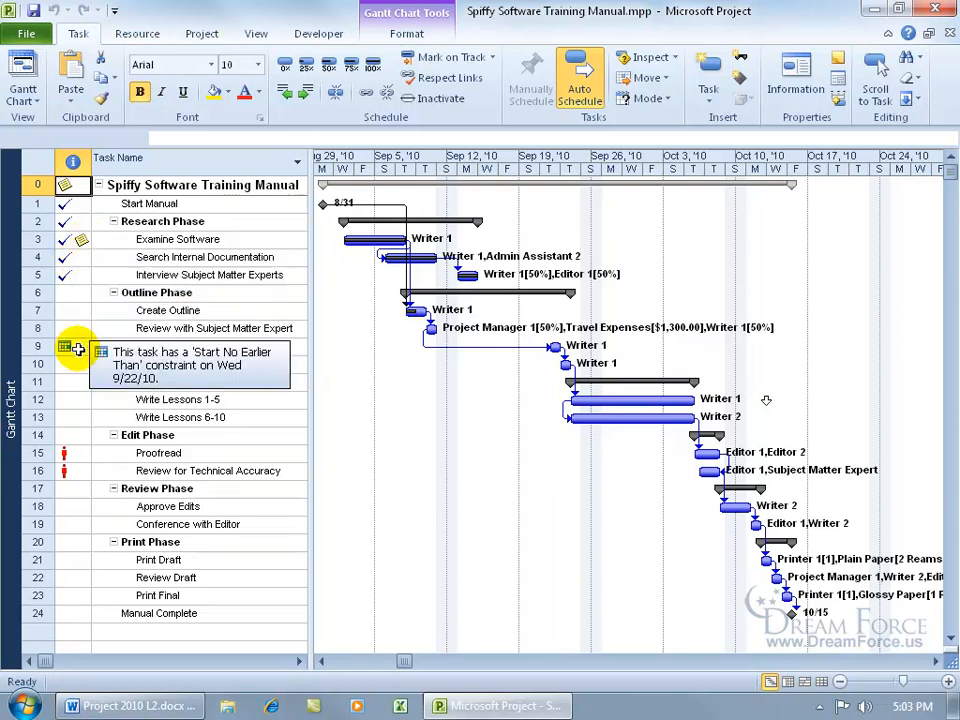
mouse_move(75, 460)
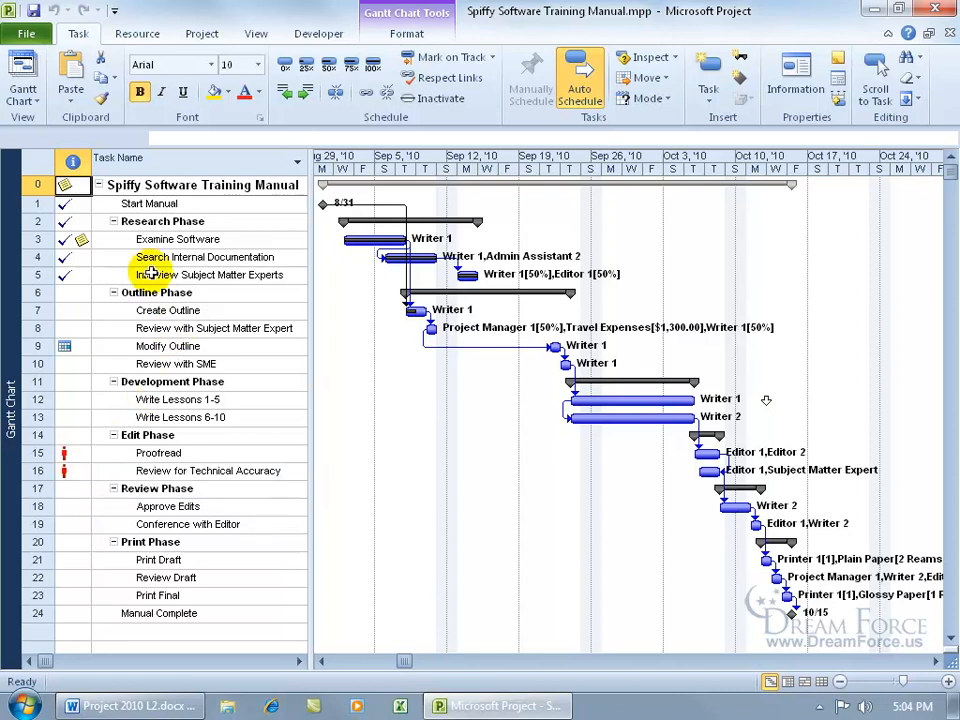
Insert a Status Indicator column before the Task Name column in the Gantt Chart table.
right_click(176, 160)
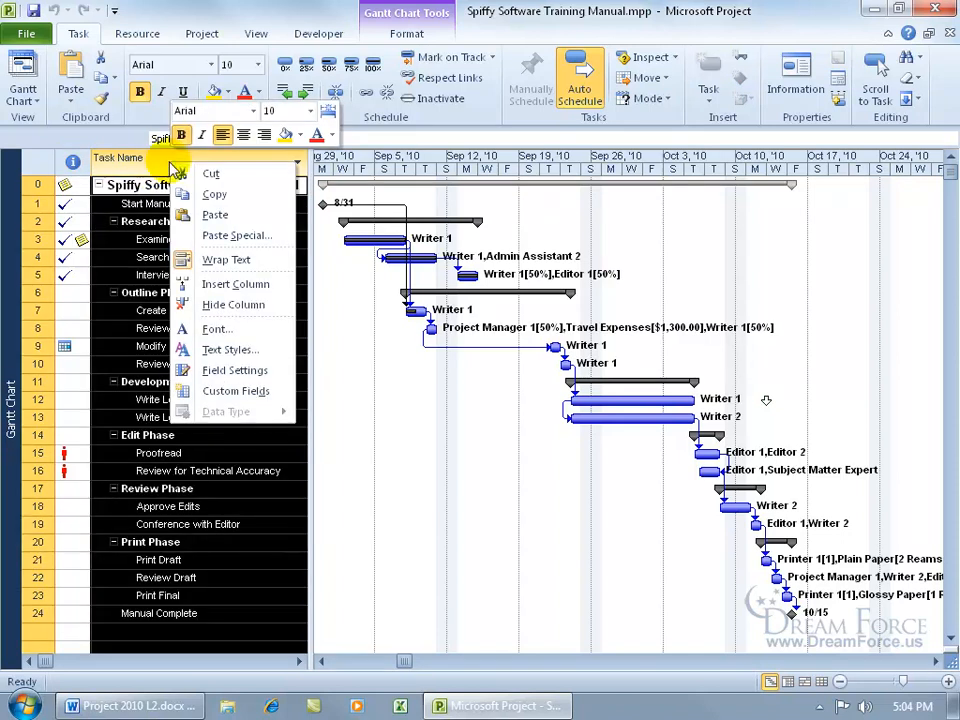
left_click(234, 284)
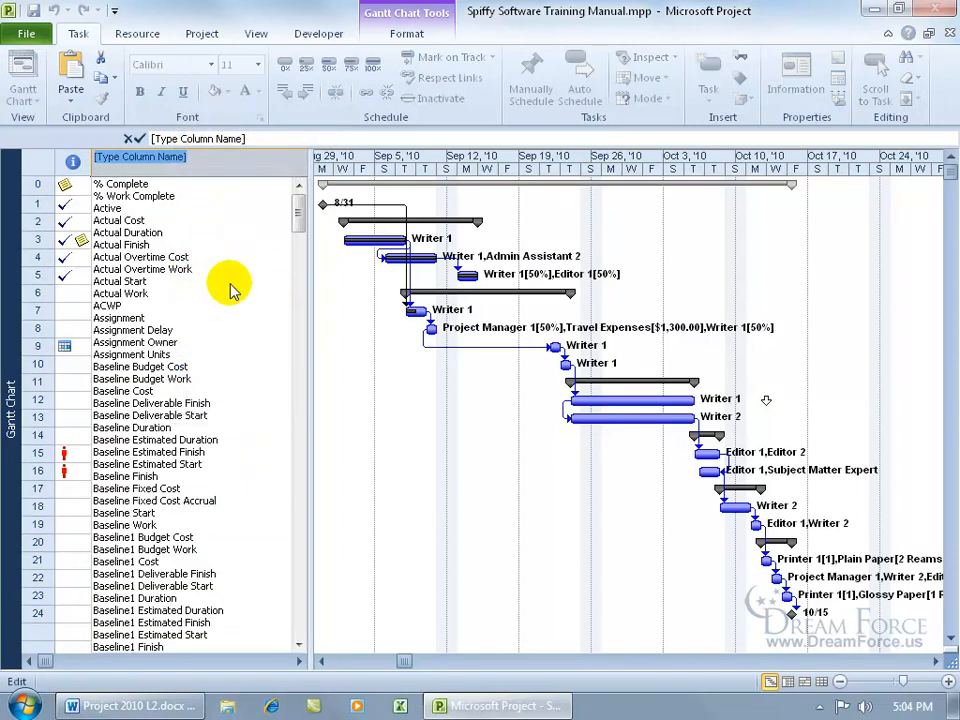
type("start")
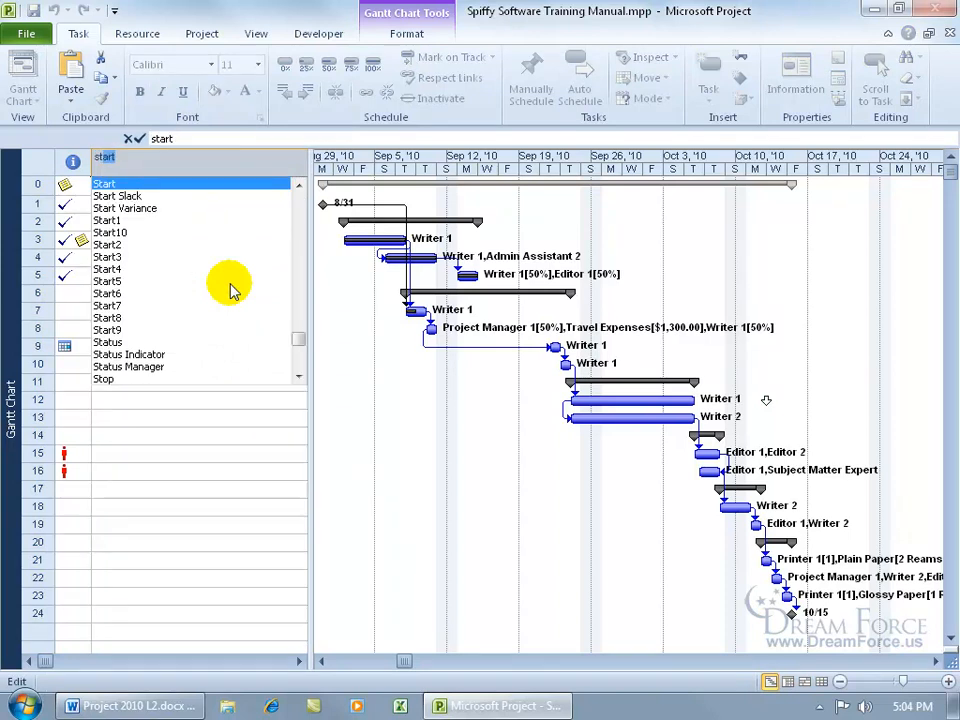
key("BackSpace")
key("BackSpace")
type("tus")
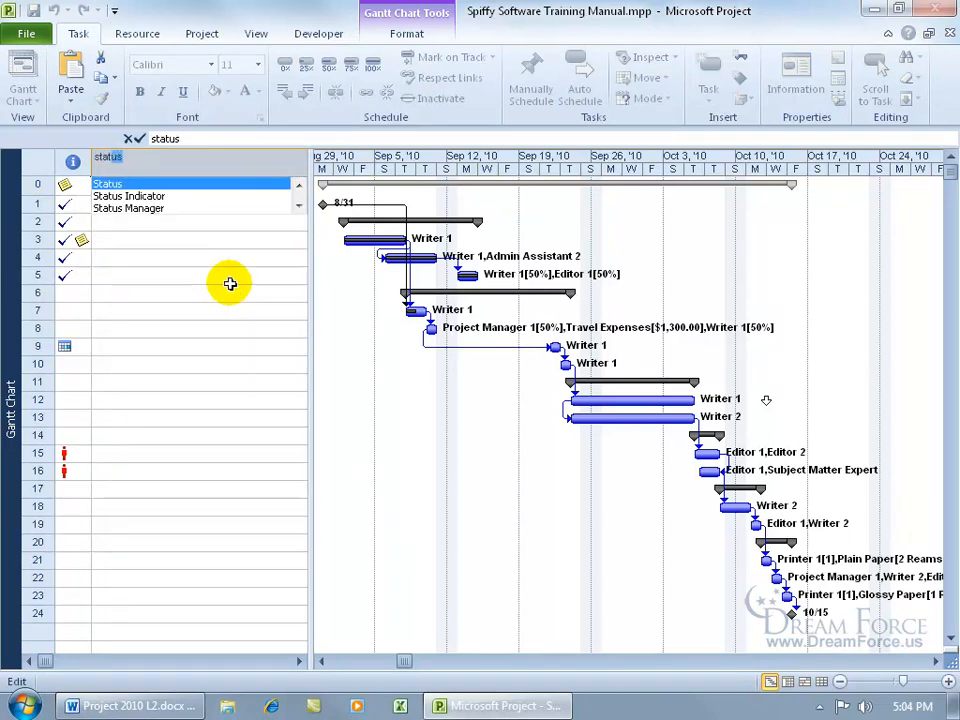
left_click(117, 197)
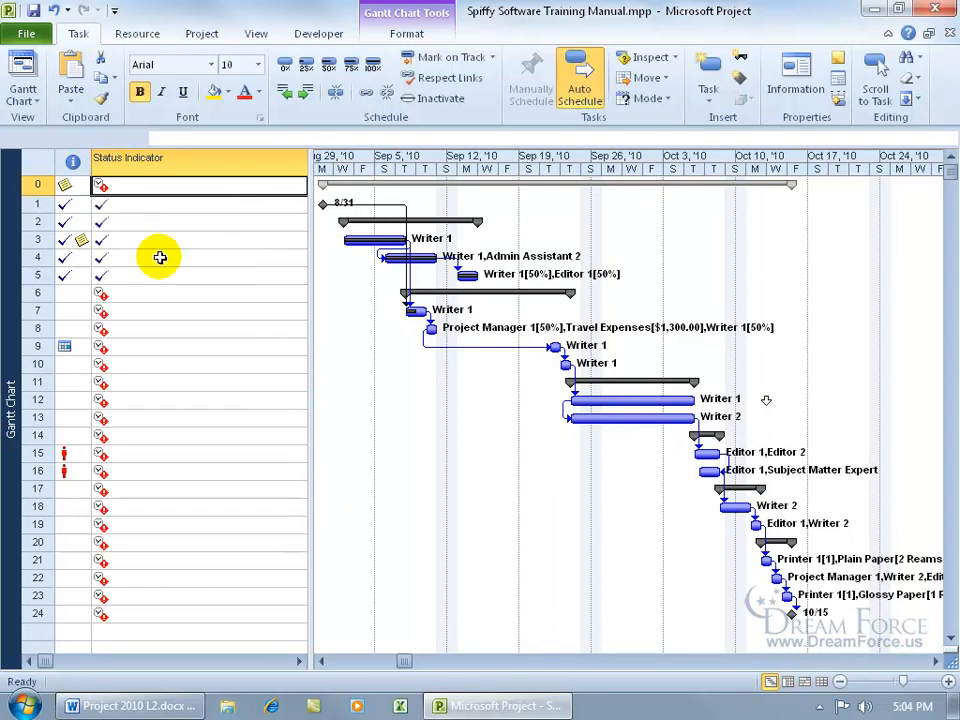
Widen the table area and narrow the Status Indicator column so that the full task names fit beside it.
mouse_move(160, 258)
left_click_drag(311, 268, 366, 275)
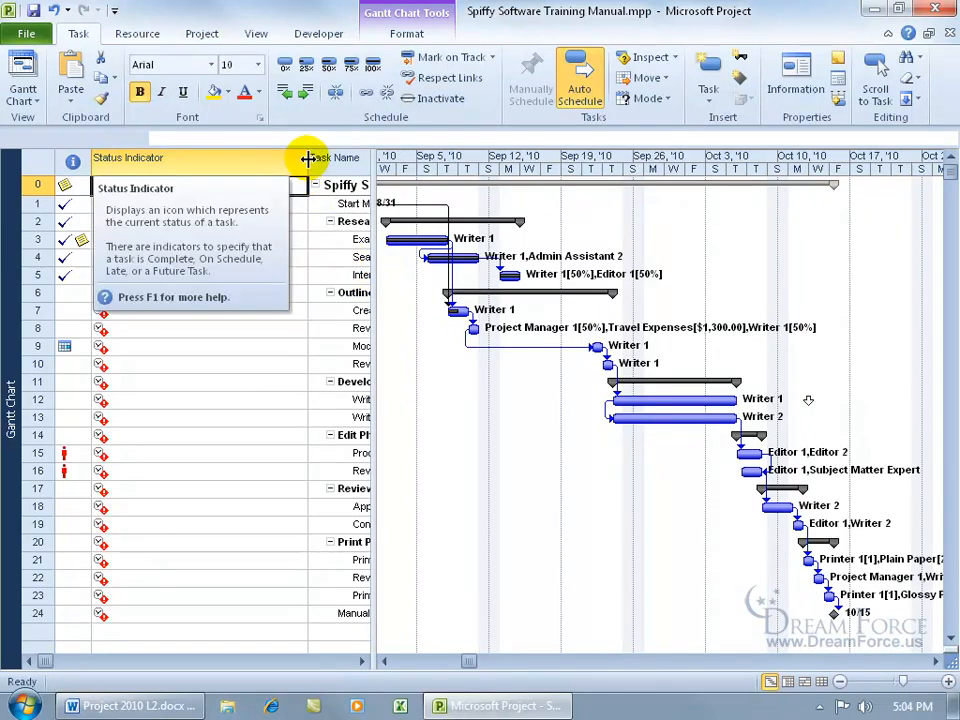
left_click_drag(309, 157, 161, 157)
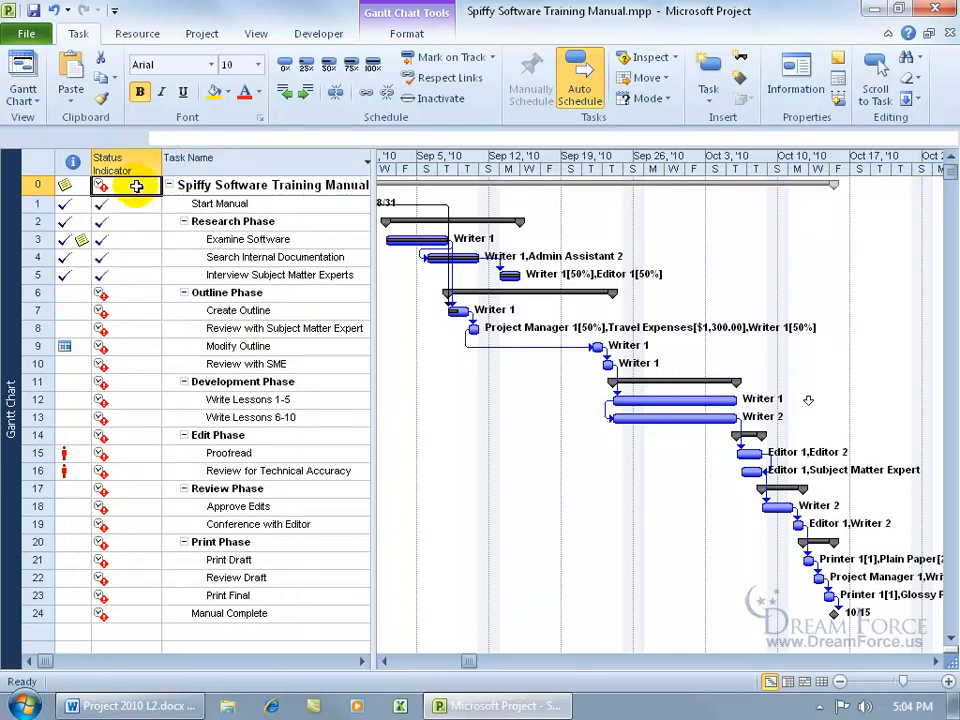
mouse_move(123, 187)
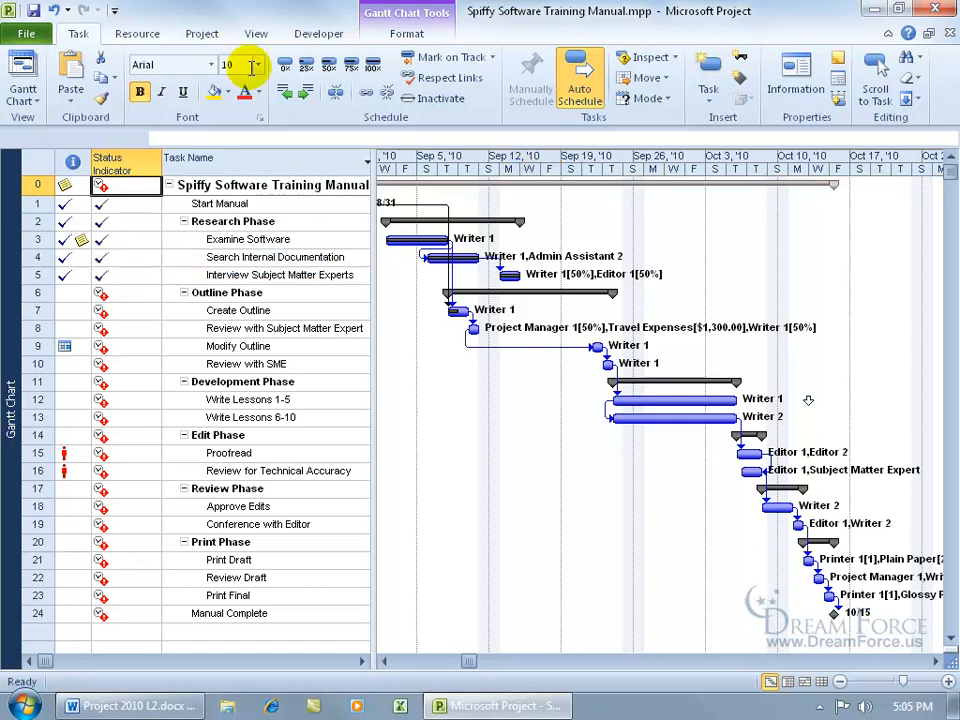
Set the project's current date to Thu 9/9/10 in the project information.
left_click(200, 33)
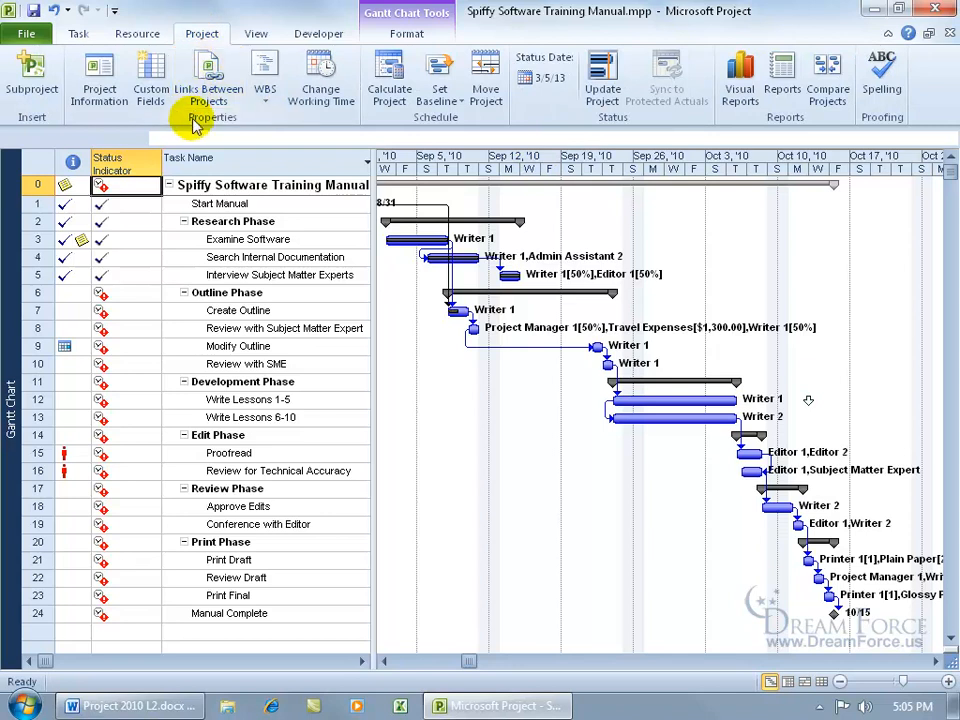
left_click(93, 88)
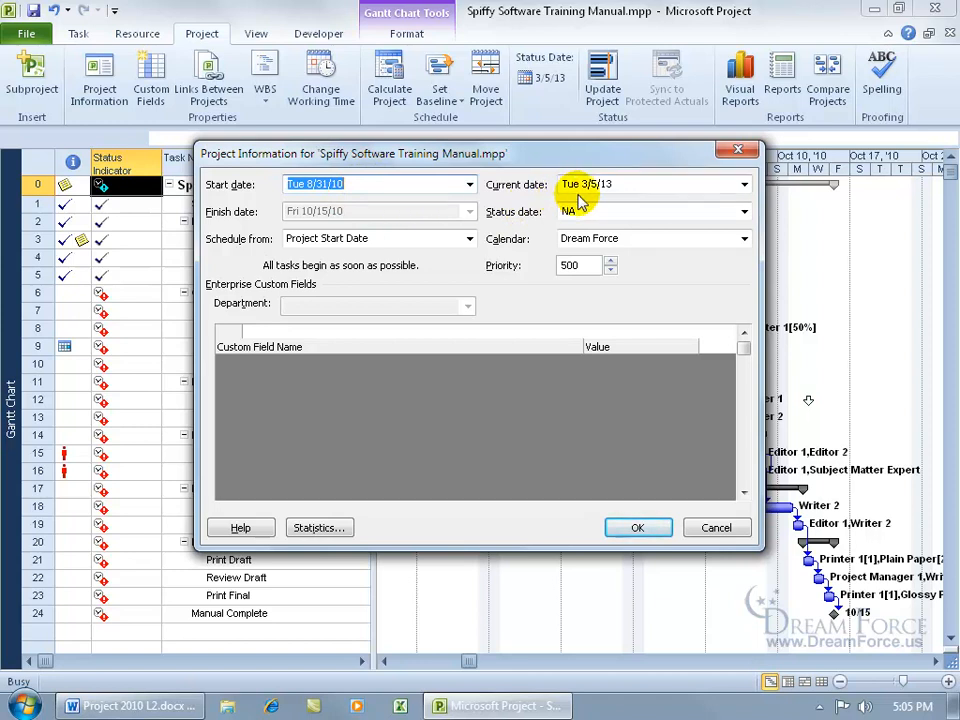
left_click_drag(384, 184, 267, 181)
key("ctrl+c")
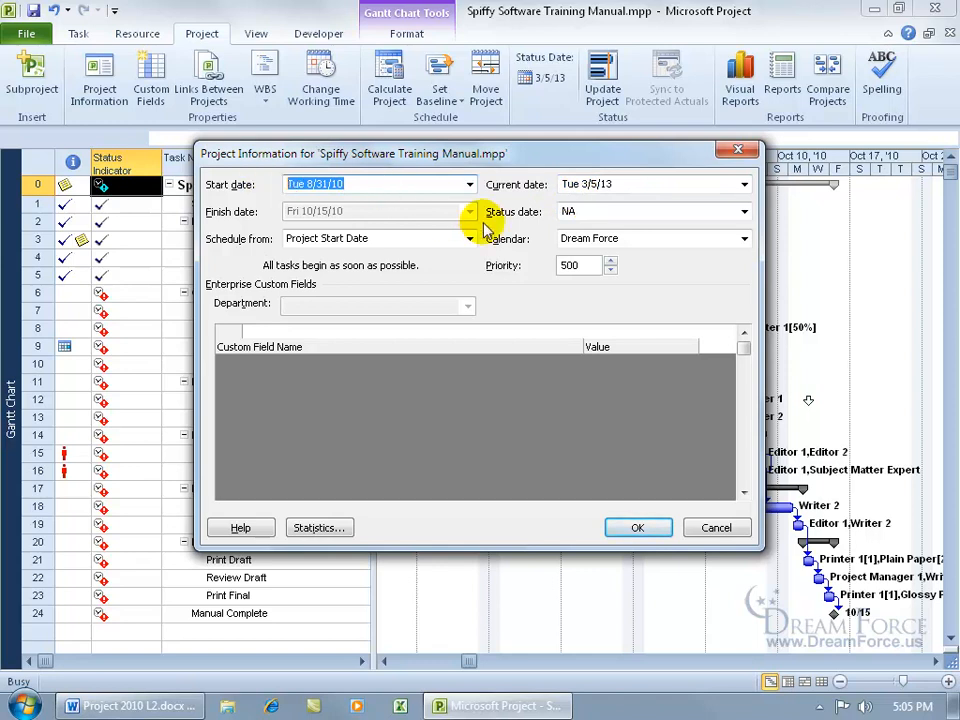
double_click(645, 186)
key("ctrl+v")
left_click(744, 186)
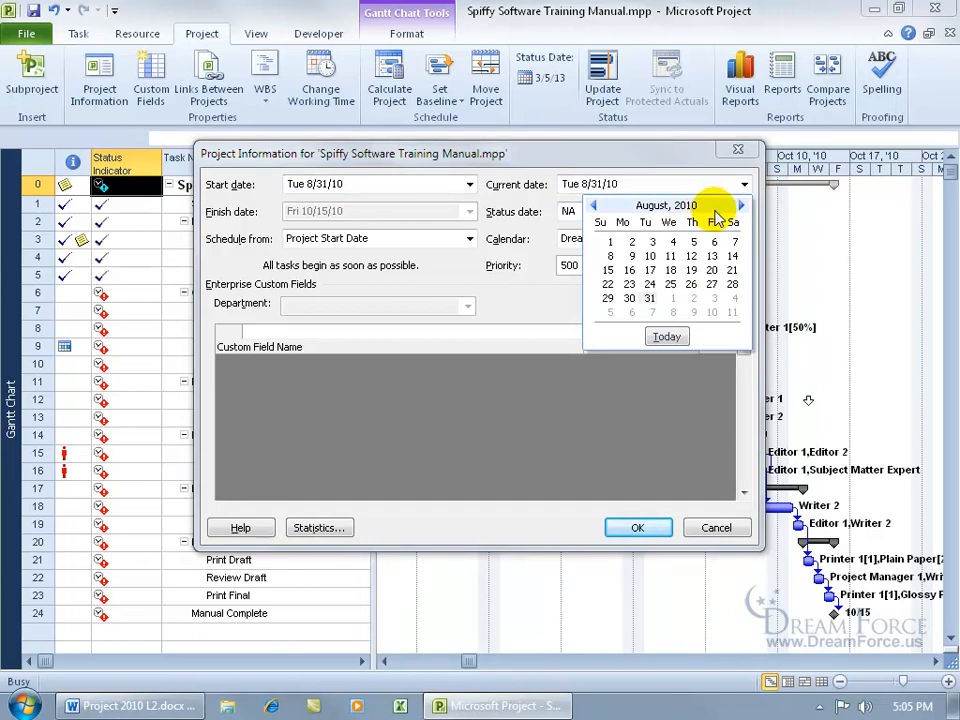
left_click(740, 206)
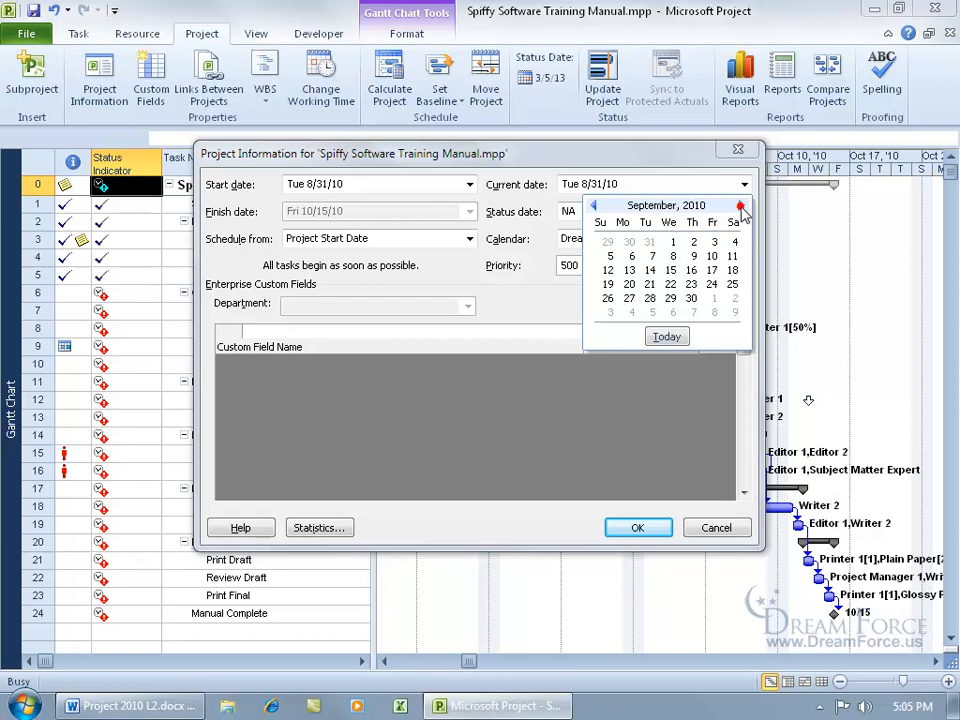
left_click(695, 258)
left_click(637, 527)
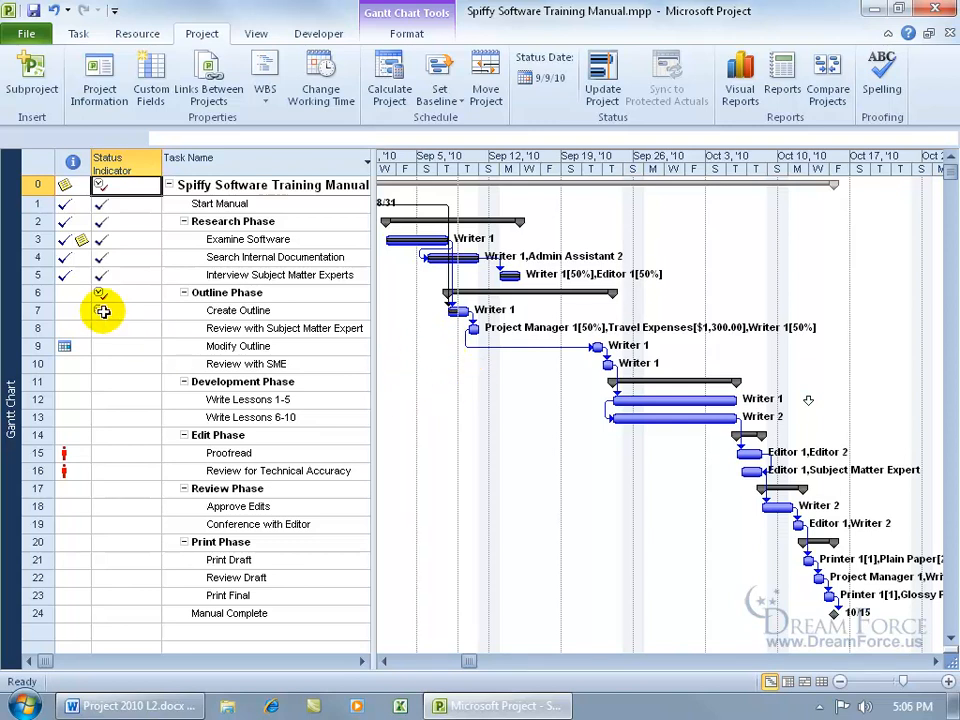
Check the status indicators of Create Outline, the project summary and the Research Phase tasks.
mouse_move(103, 312)
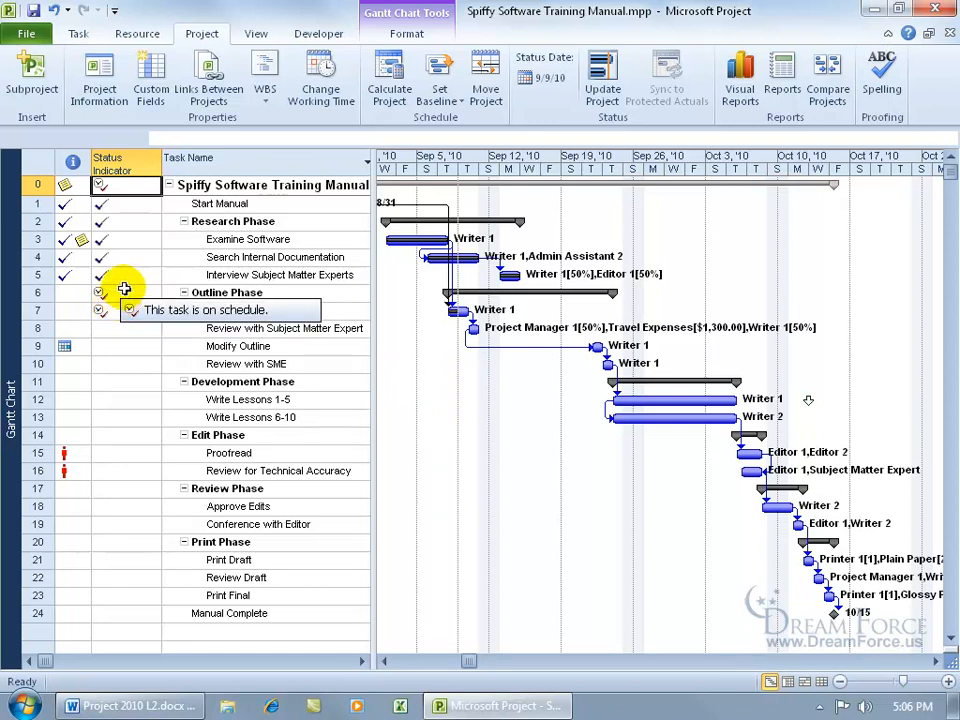
mouse_move(147, 189)
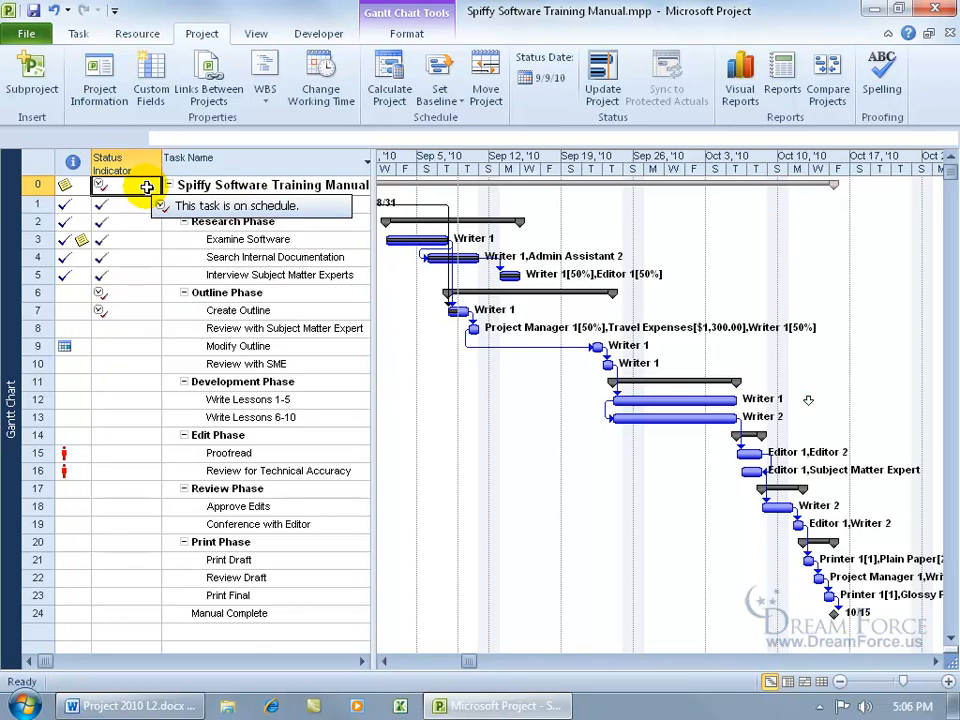
mouse_move(143, 257)
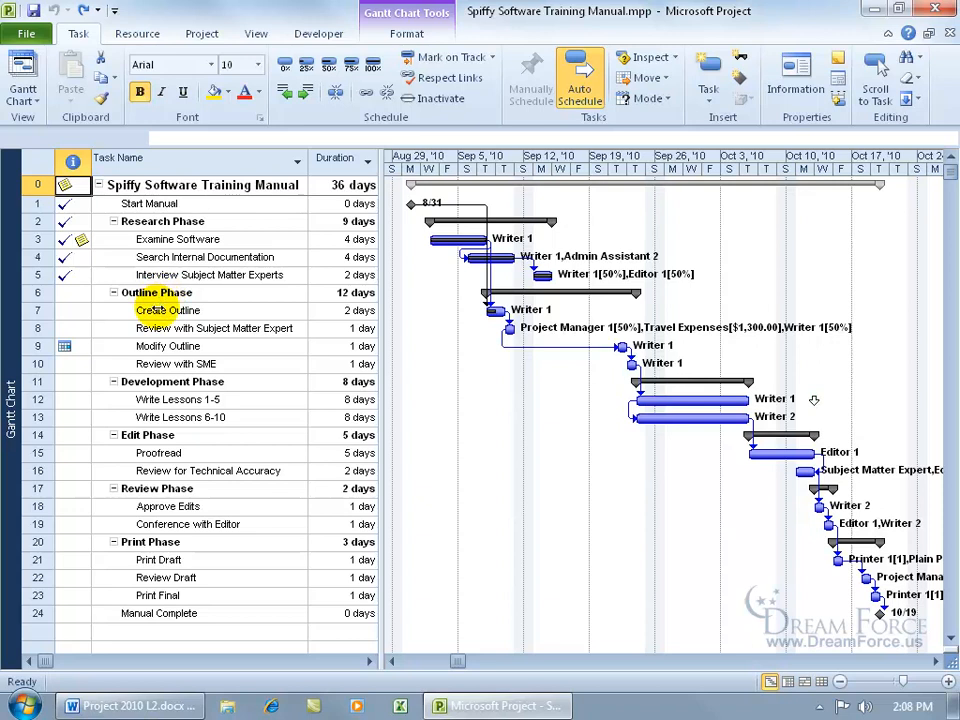
Review the Create Outline task's progress on its Gantt bar and in the Tracking table, and return to the Entry table.
left_click(152, 310)
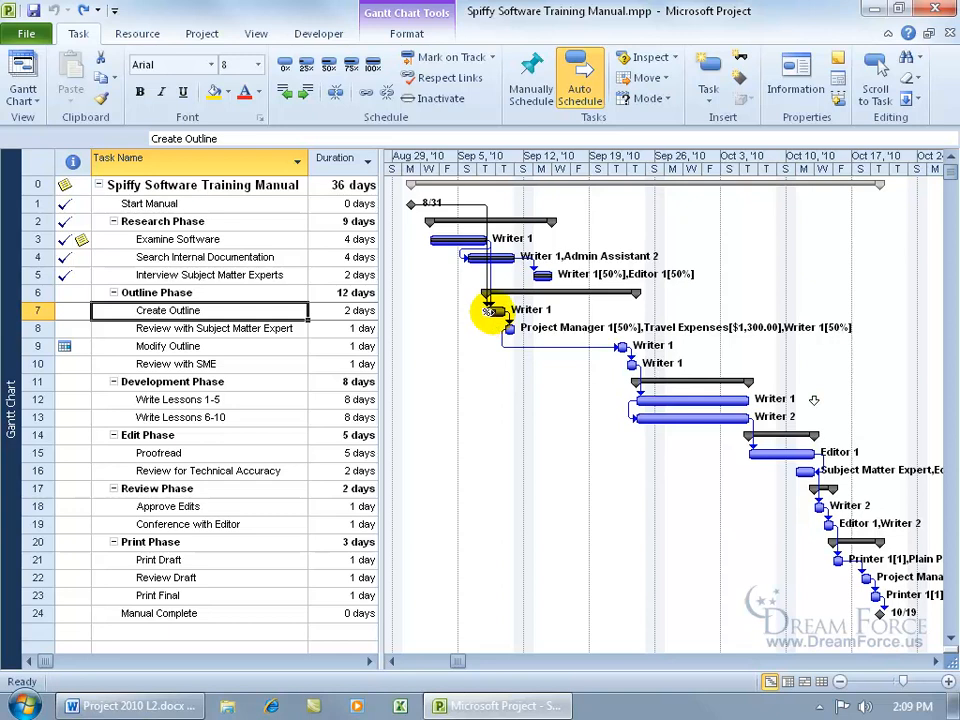
mouse_move(490, 312)
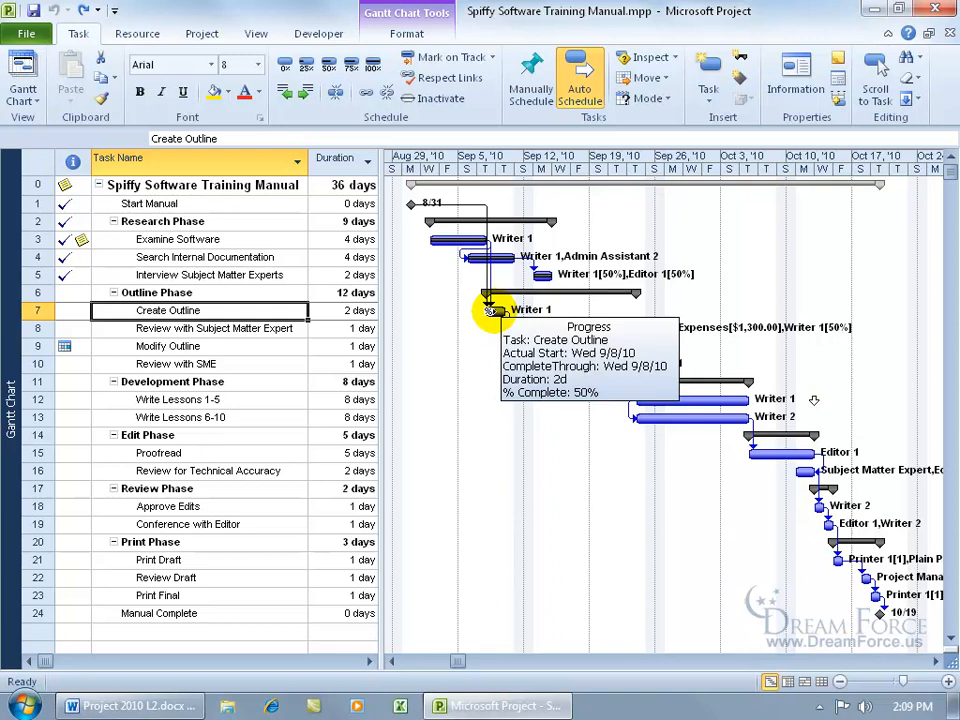
right_click(43, 163)
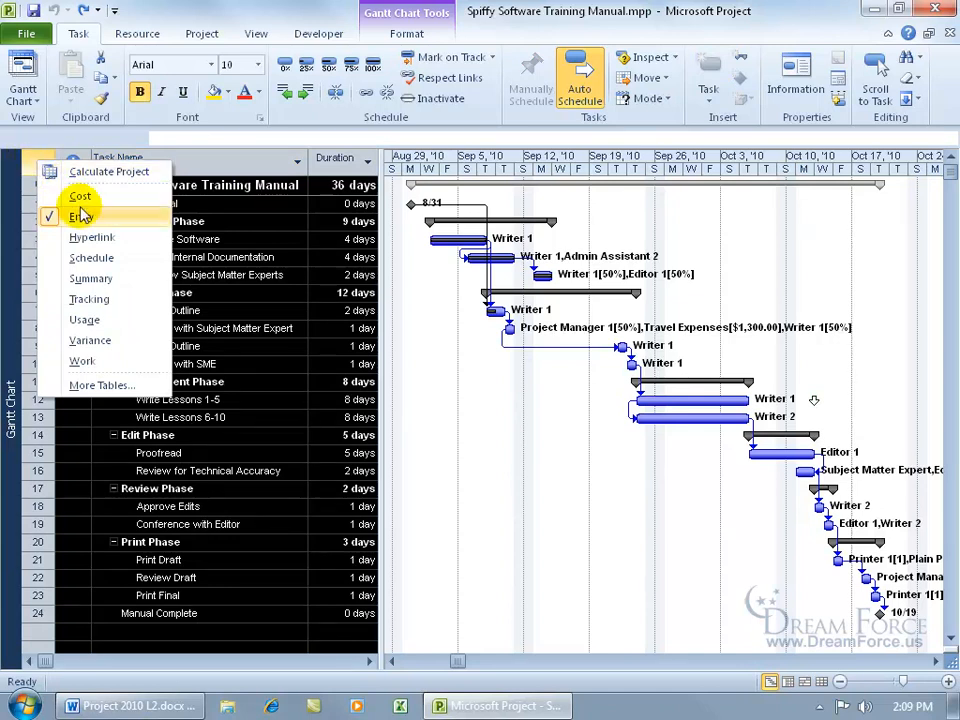
left_click(88, 299)
left_click_drag(410, 332, 747, 352)
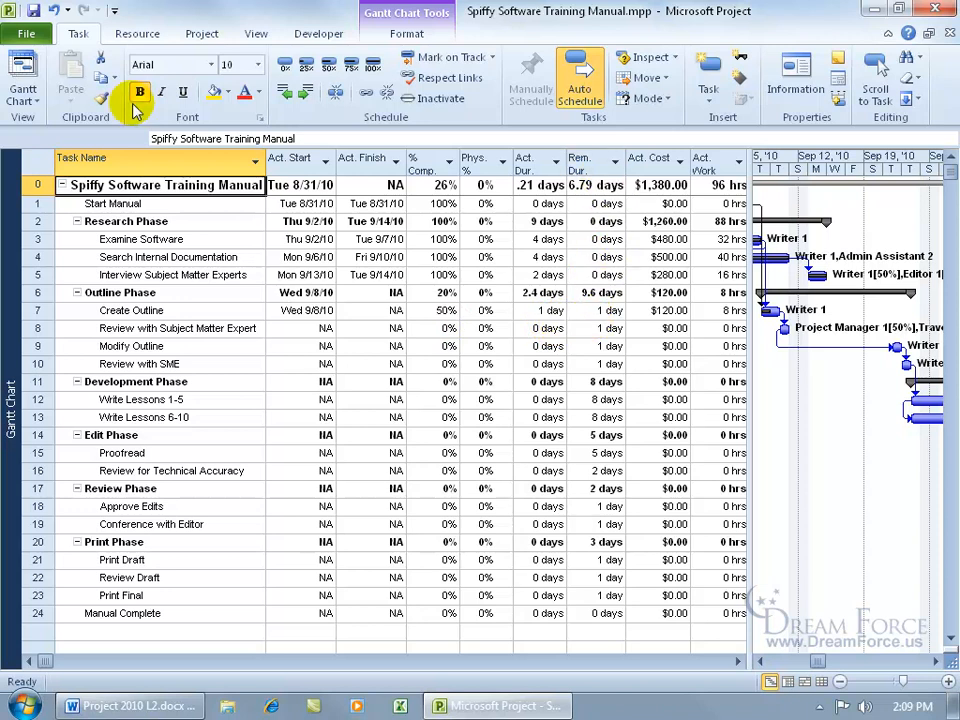
left_click(52, 10)
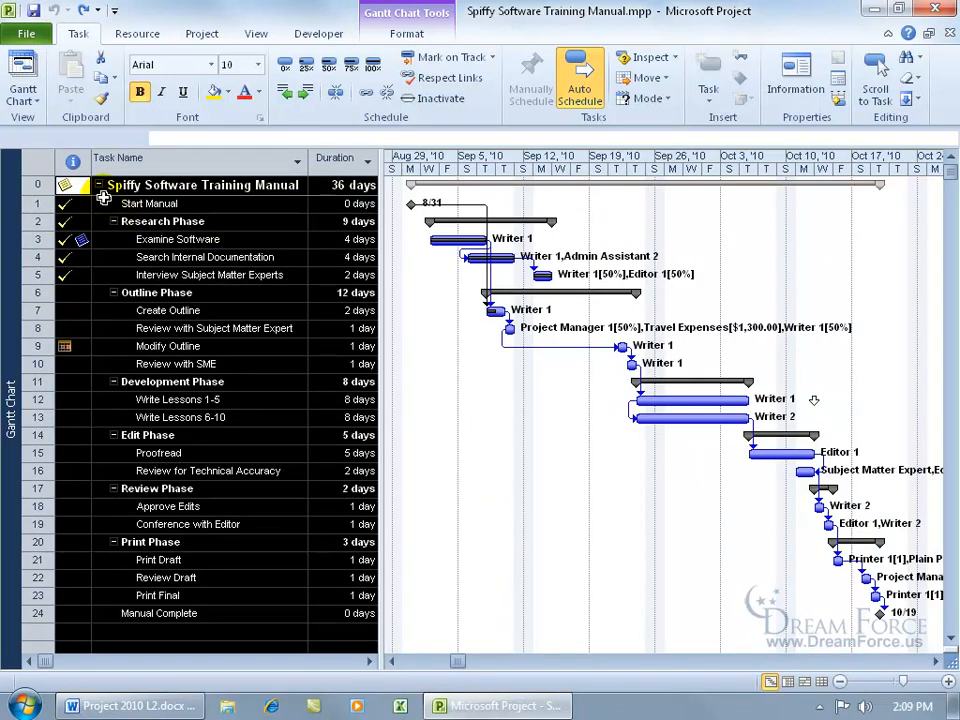
left_click(64, 186)
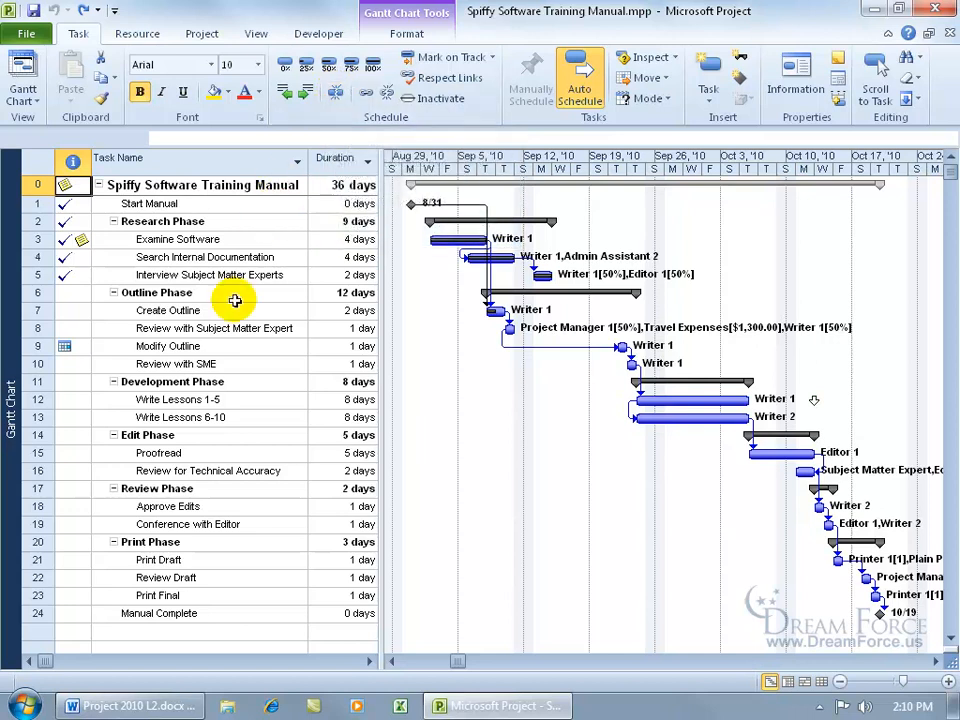
Split the Create Outline task at Thu 9/9/10 and move its remaining portion to Mon 9/13/10.
left_click(208, 256)
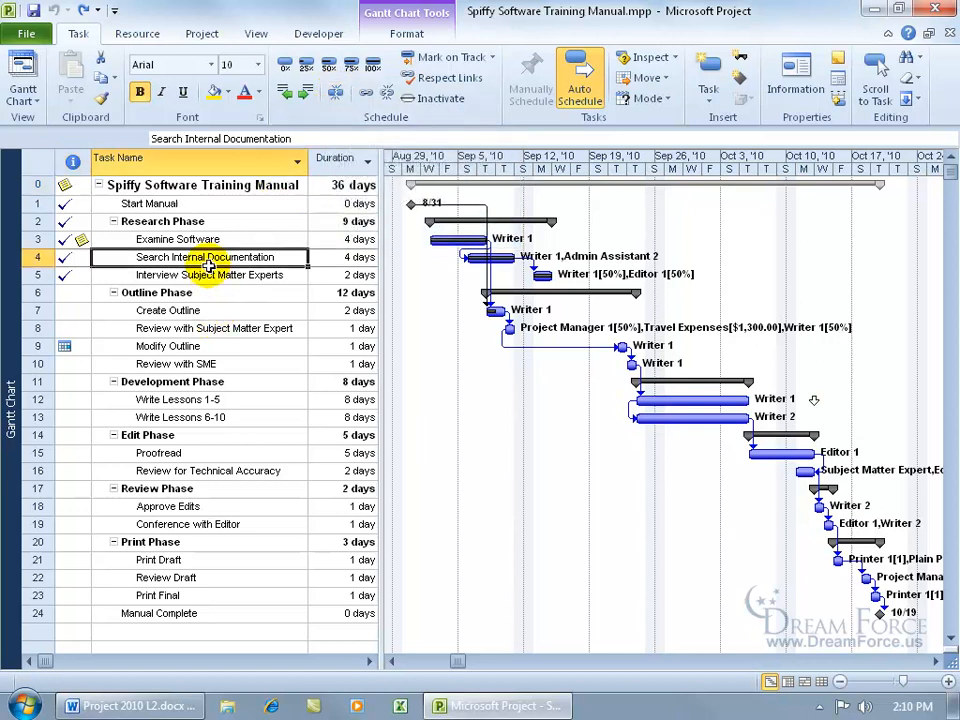
left_click(205, 380)
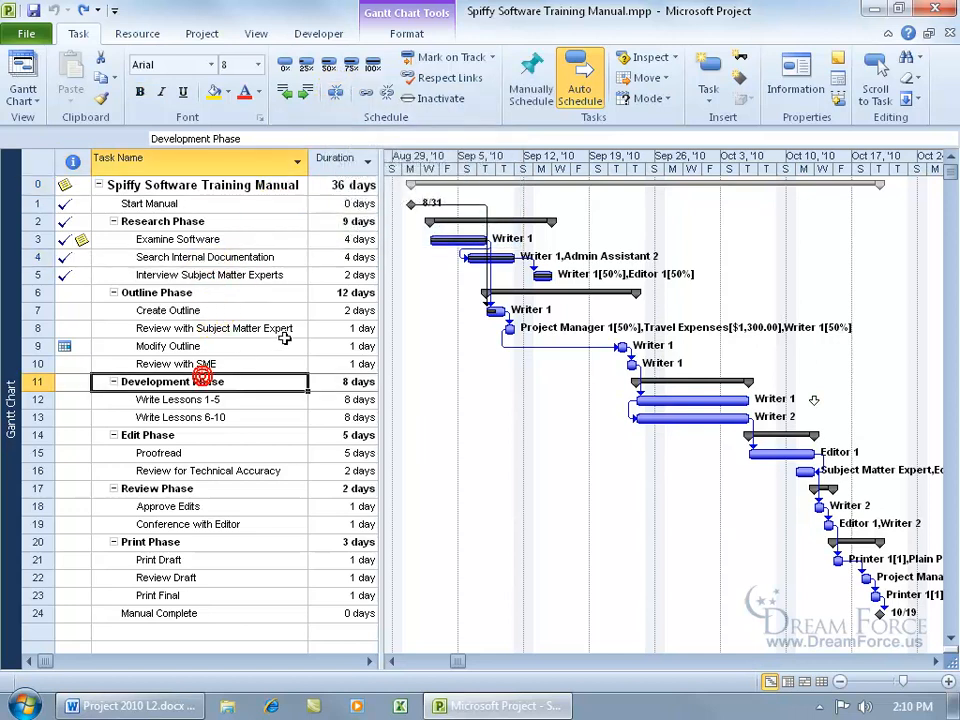
left_click(336, 92)
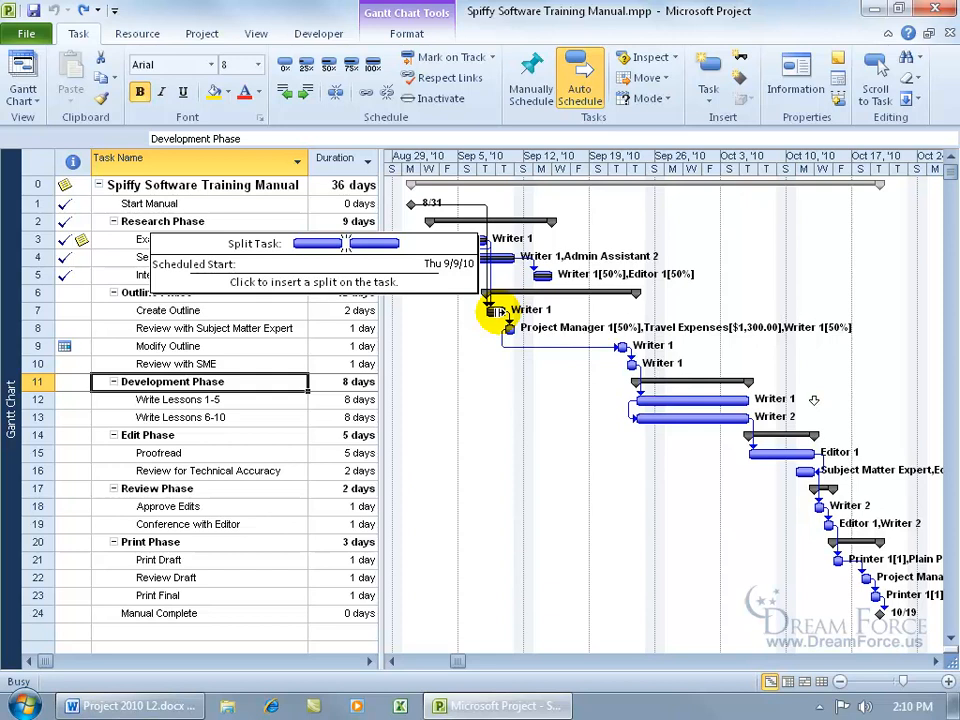
left_click(497, 312)
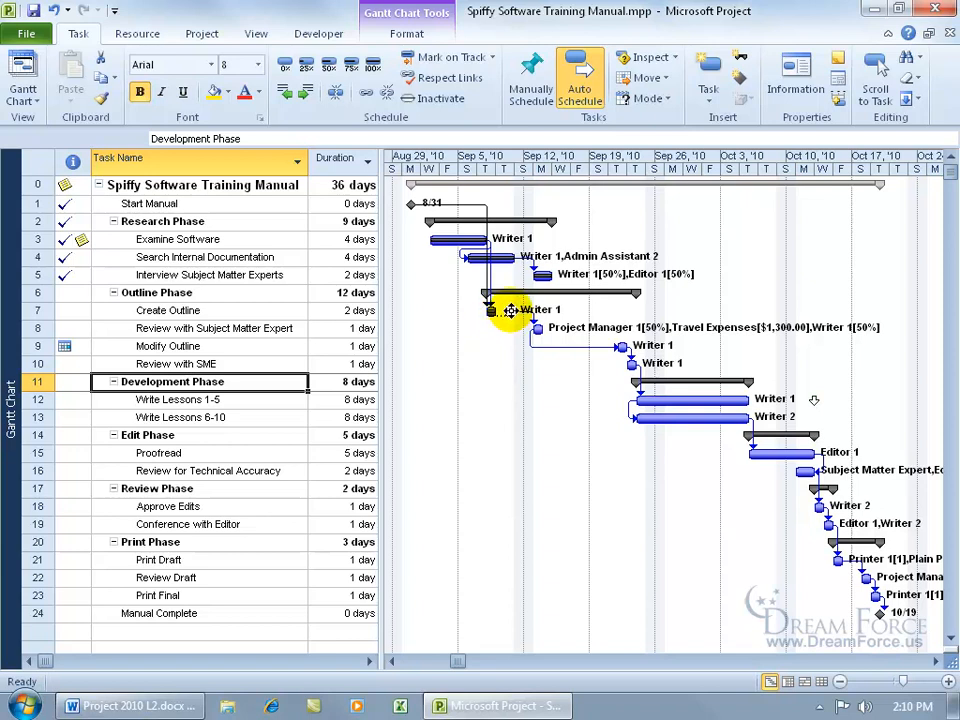
mouse_move(510, 311)
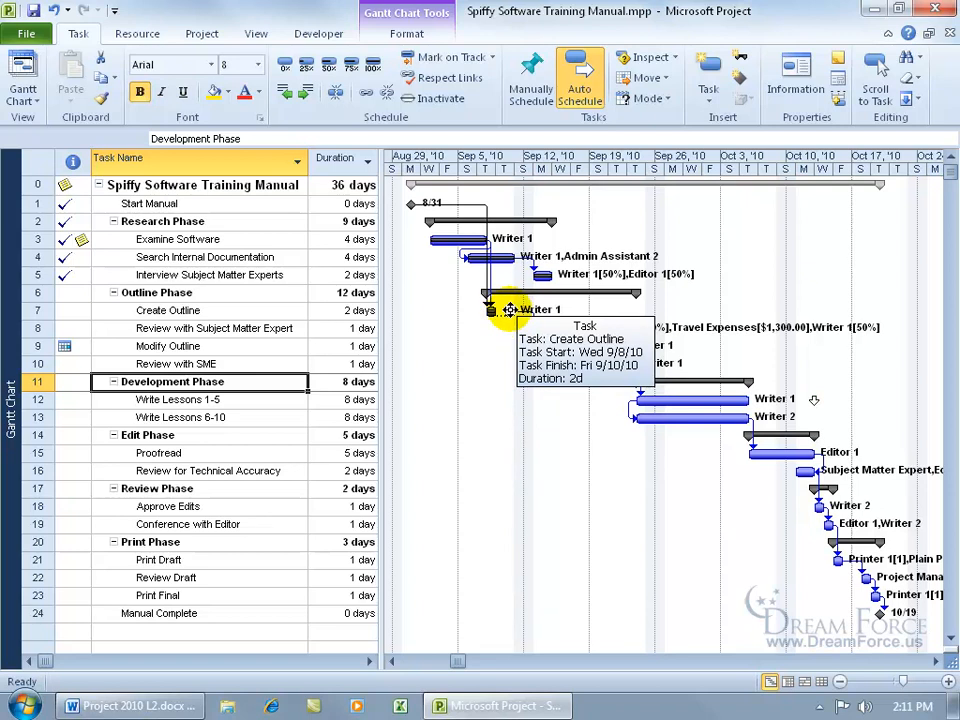
left_click_drag(510, 310, 540, 312)
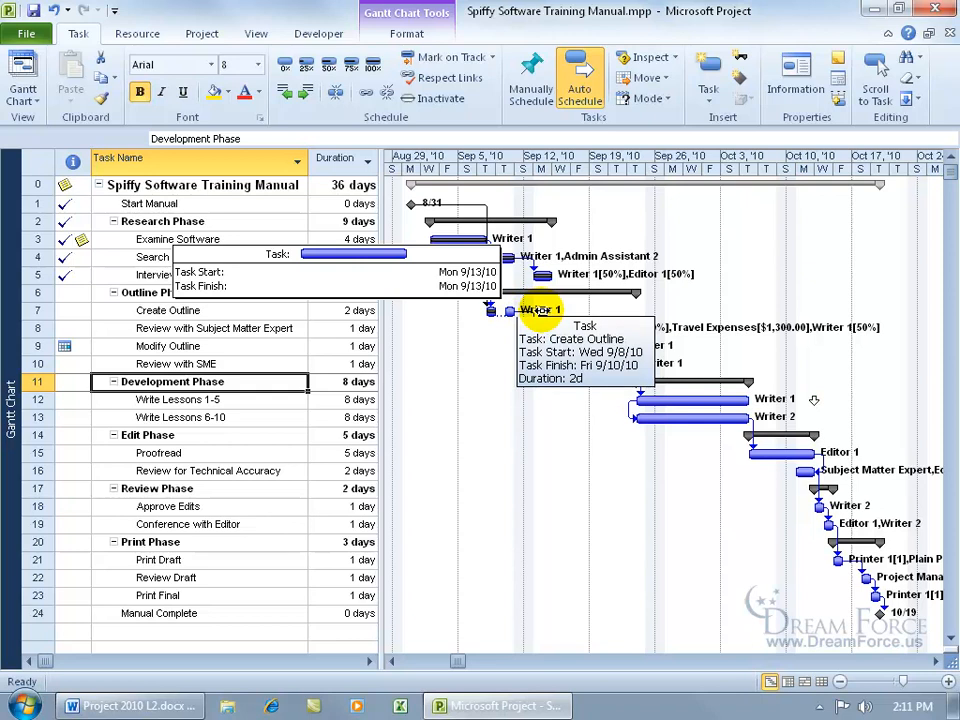
mouse_move(540, 311)
left_mouse_down()
mouse_move(504, 311)
mouse_move(541, 312)
left_mouse_up()
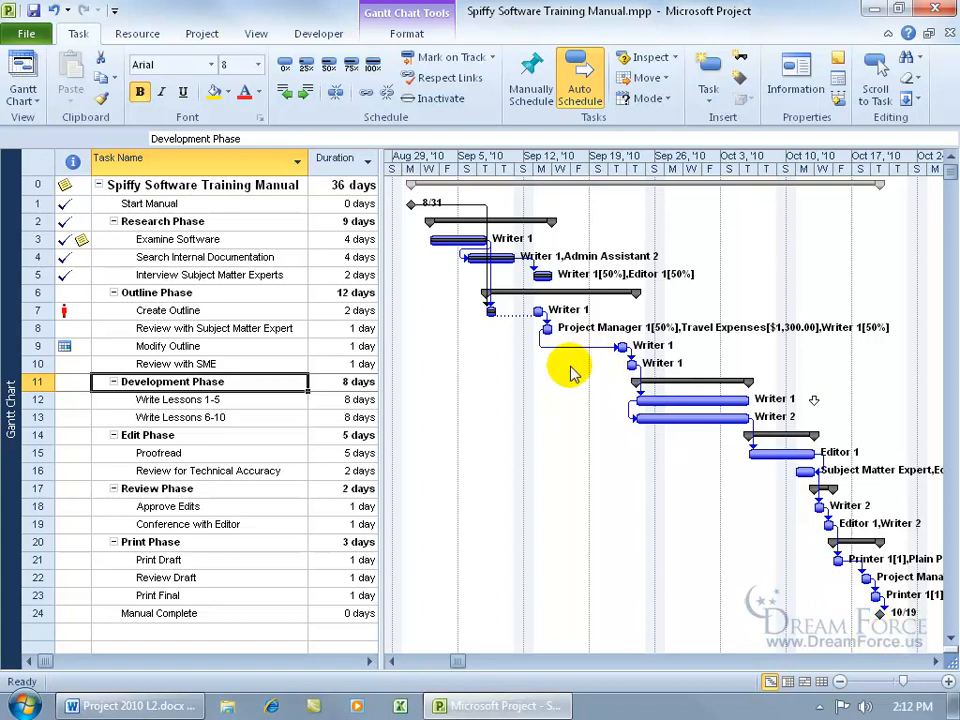
Rejoin the split Create Outline task by moving its remaining portion back against the completed portion on the Gantt chart.
left_click(199, 345)
mouse_move(72, 347)
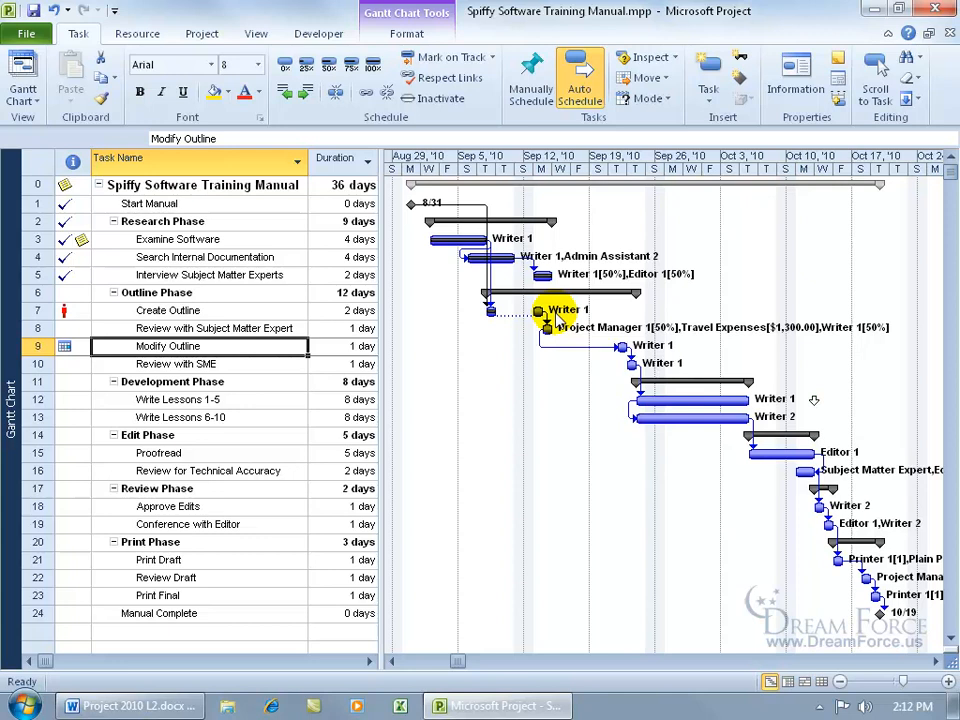
left_click_drag(555, 312, 480, 316)
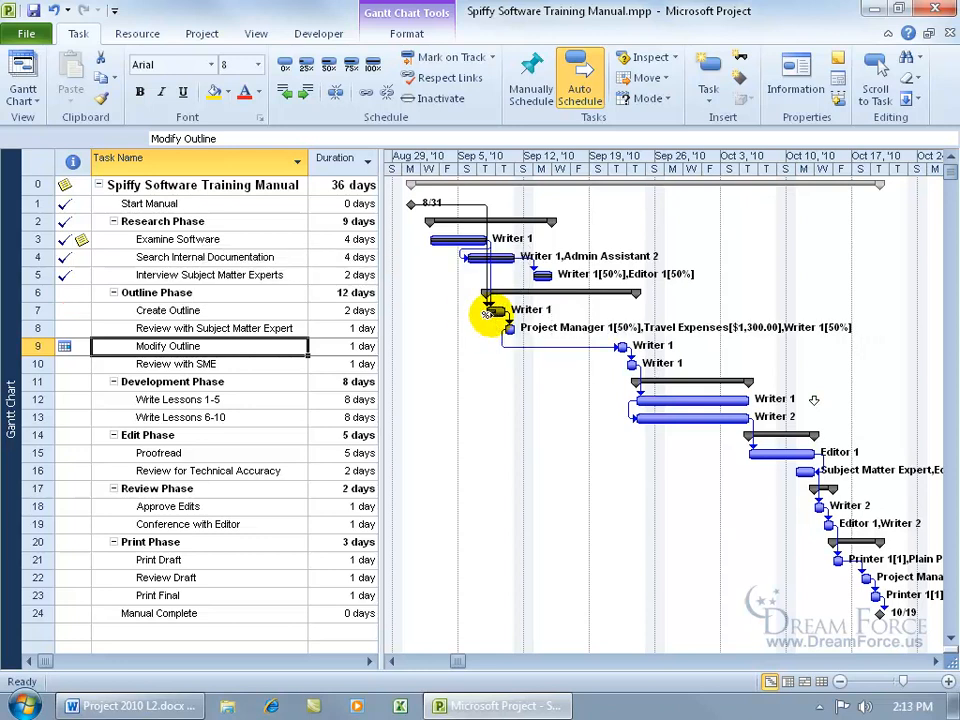
Split the Create Outline task's Gantt bar at Thu 9/9/10.
right_click(492, 310)
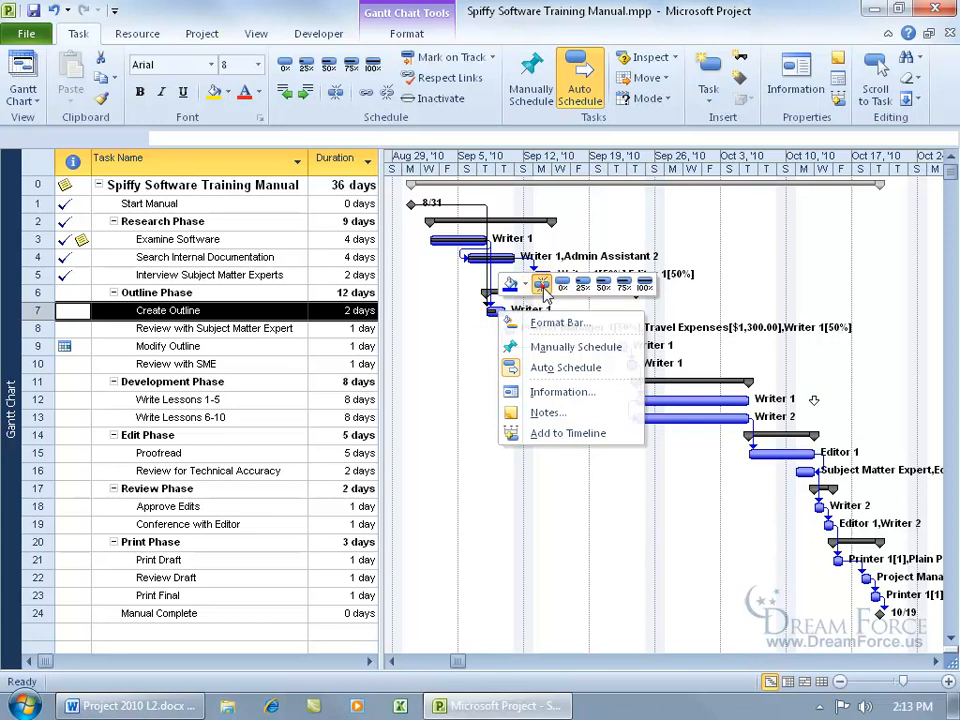
left_click(541, 288)
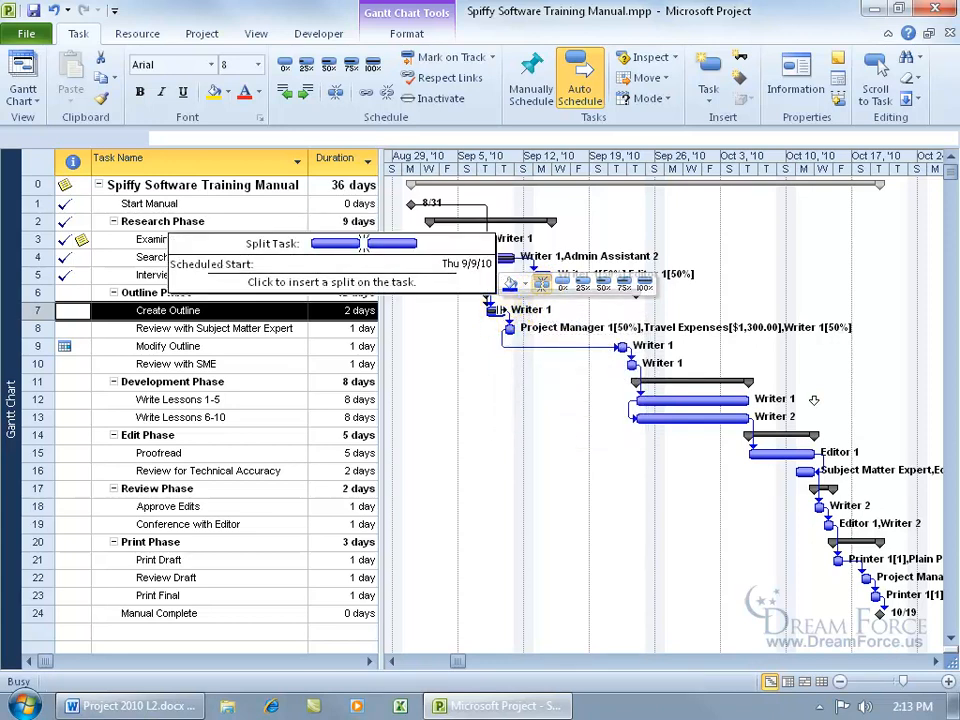
left_click(497, 310)
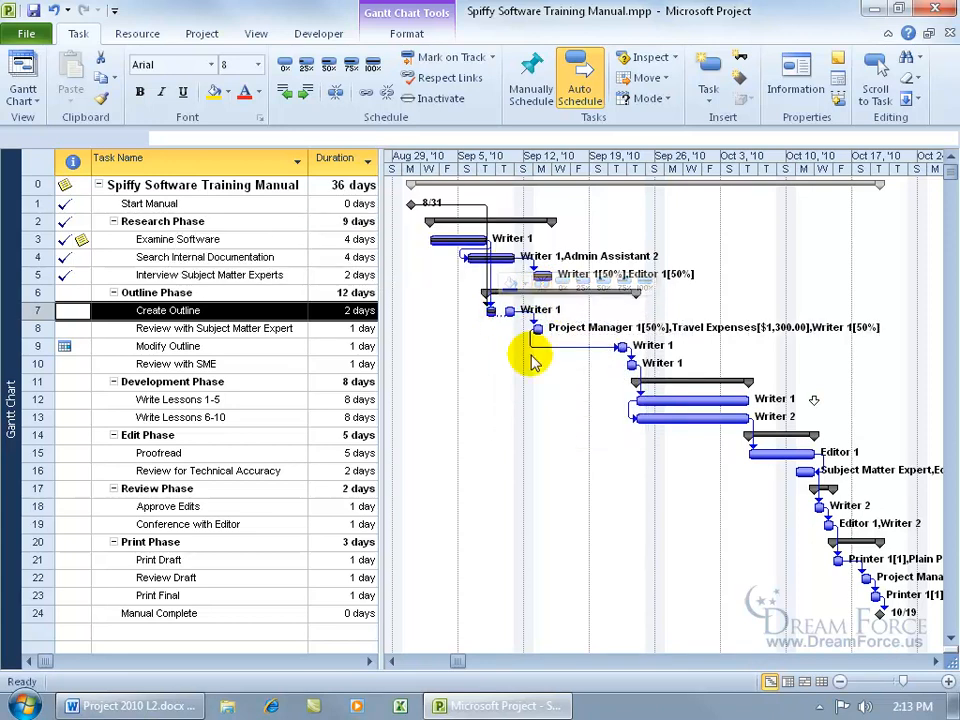
left_click(502, 315)
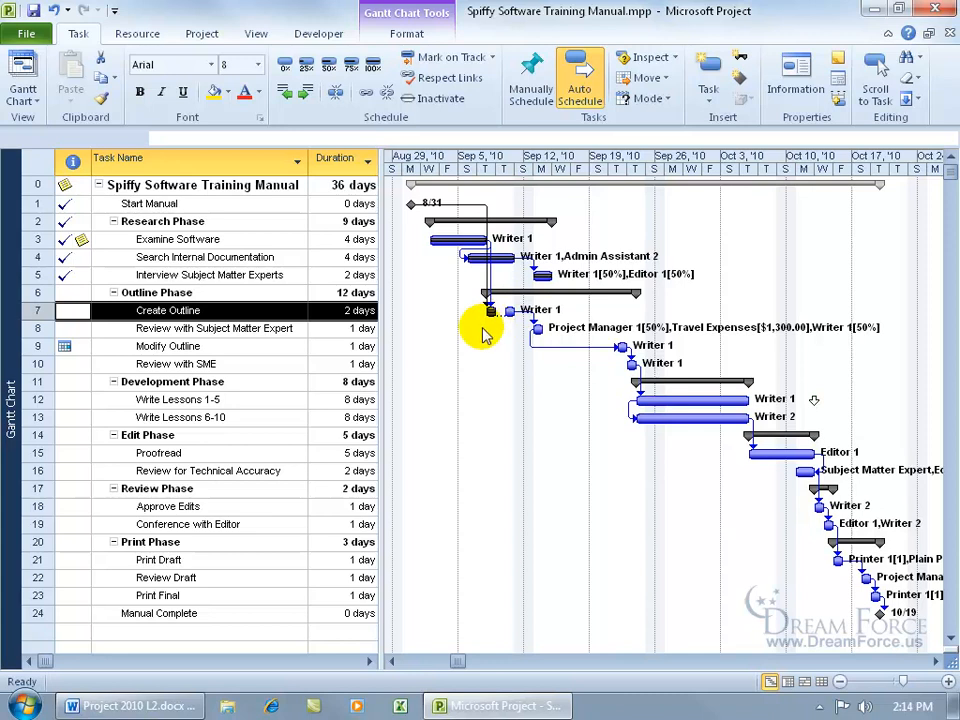
Add the note "Work interrupted on 9/9/10 due to fam emergency for Writer 1." to the Create Outline task and check it.
double_click(145, 314)
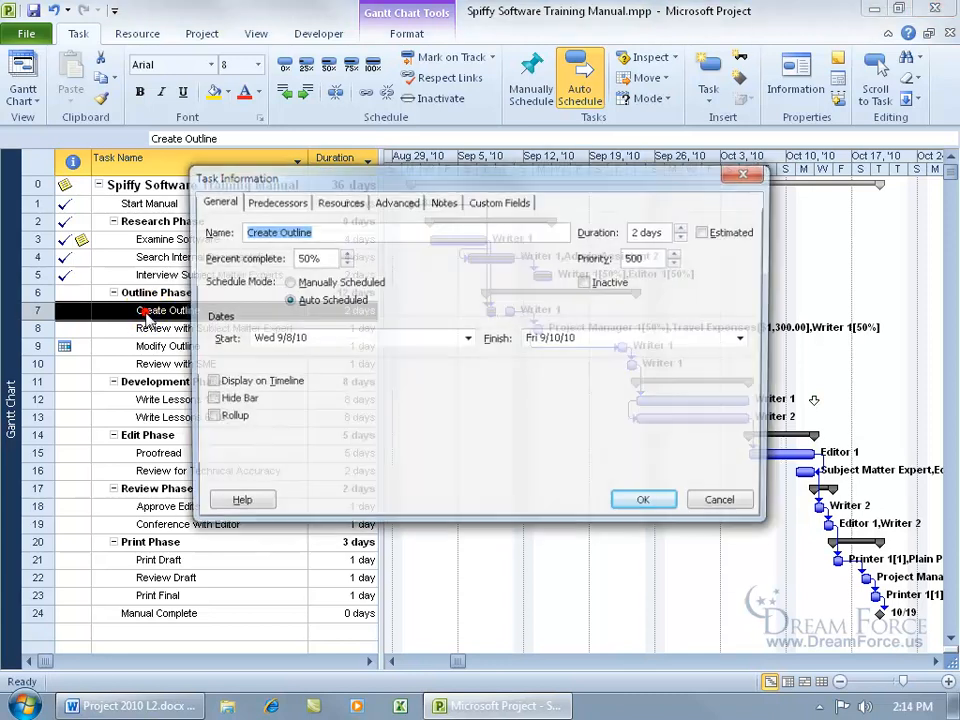
left_click(442, 201)
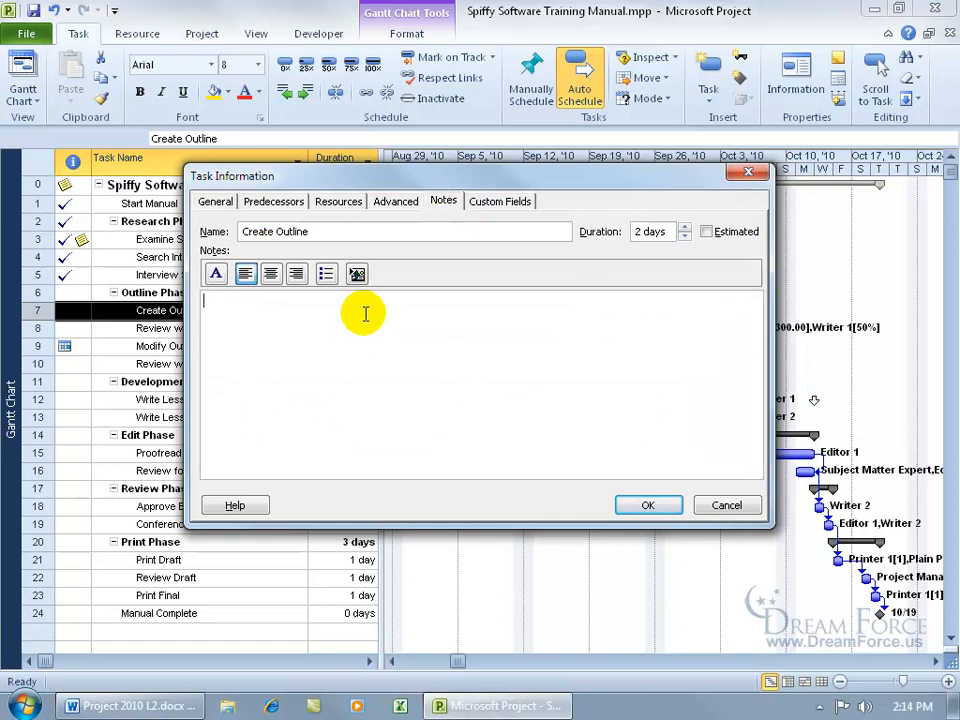
type("Work interrupted on 9/9/10 due to fam emergency for Writer 1.")
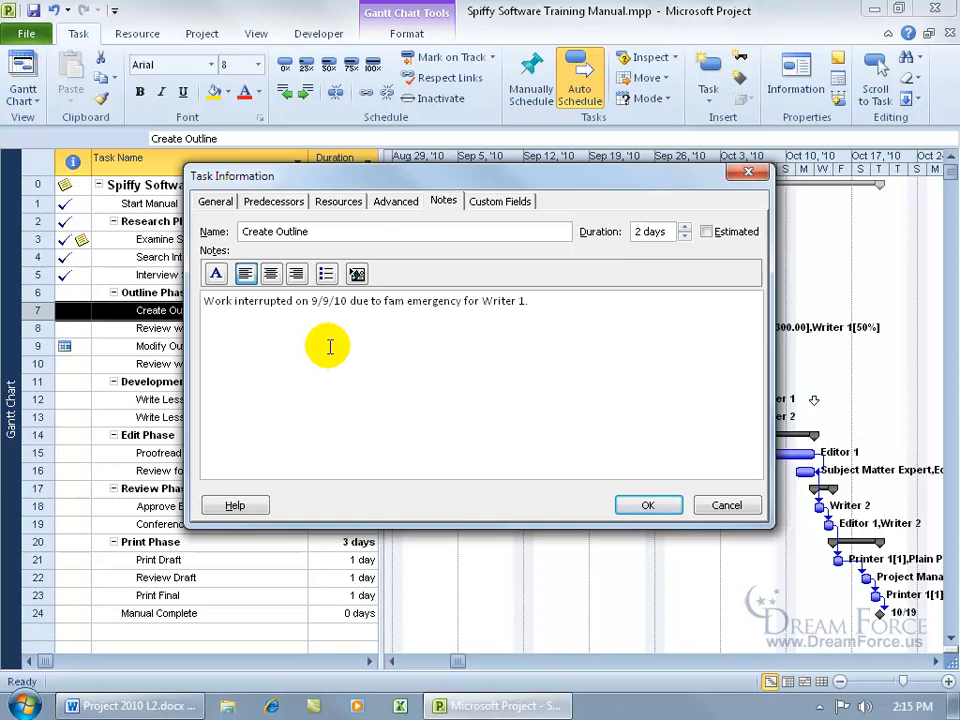
left_click(622, 502)
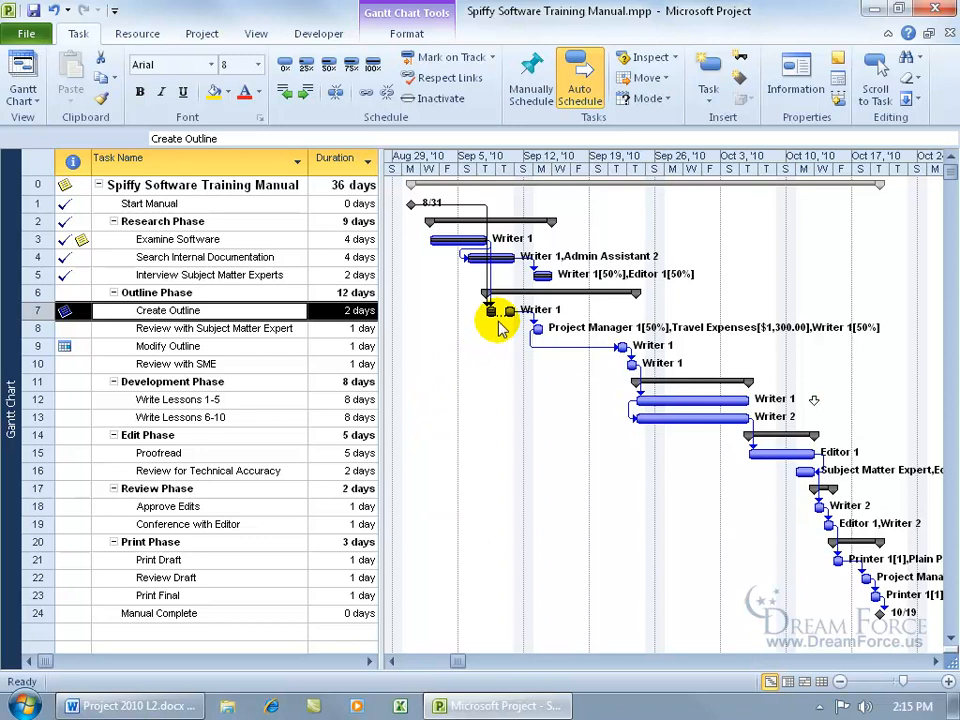
mouse_move(71, 312)
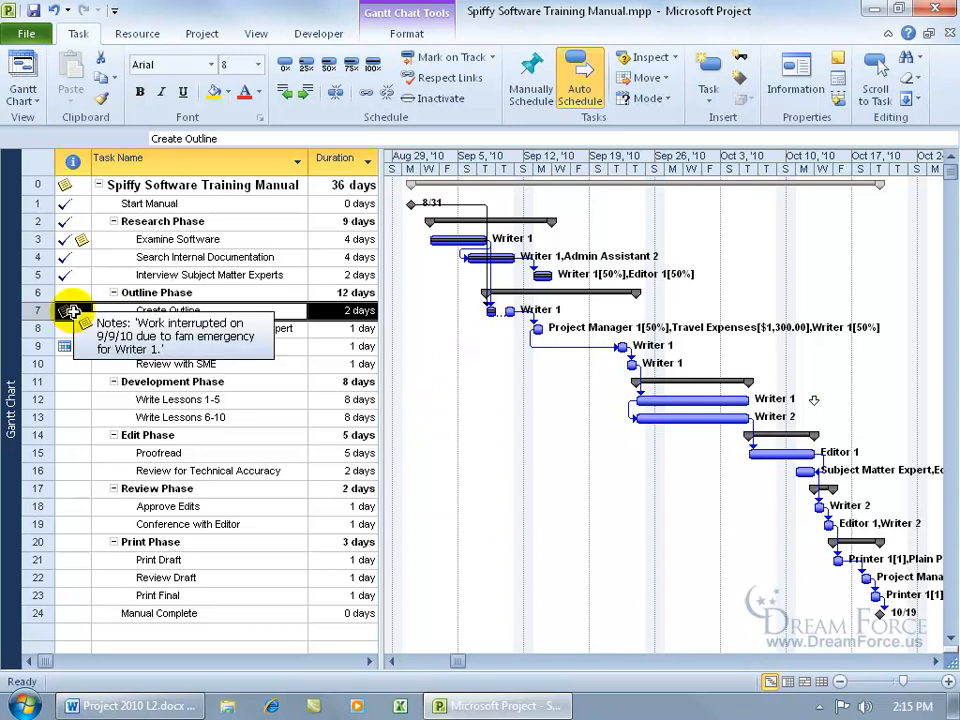
left_click(265, 310)
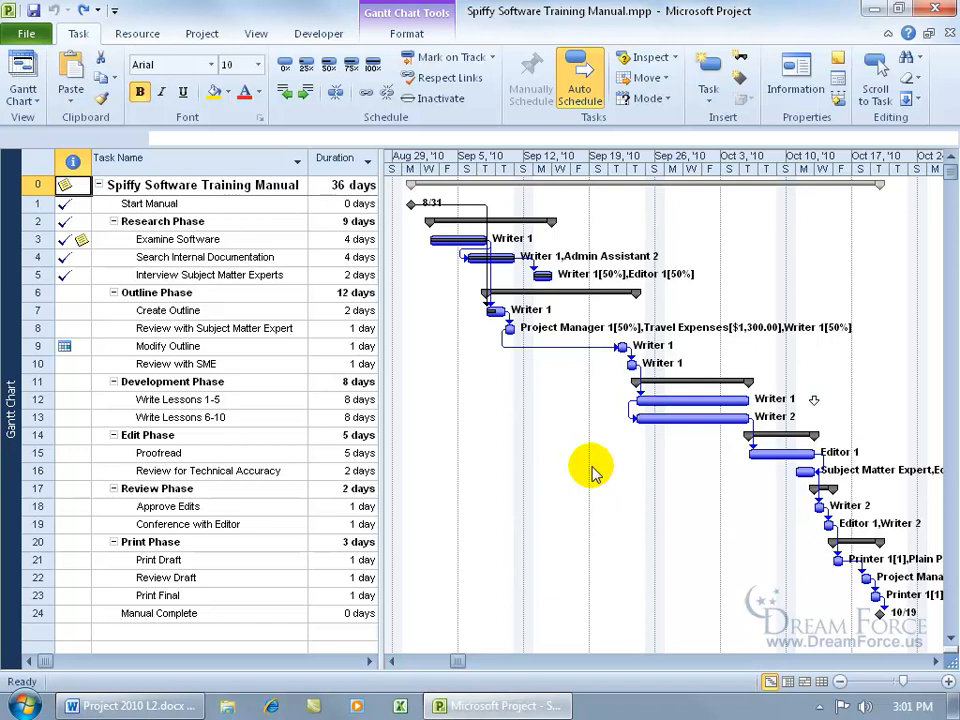
Update the project to reschedule uncompleted work to start after Thu 9/9/10 for the selected Create Outline task only.
left_click(240, 311)
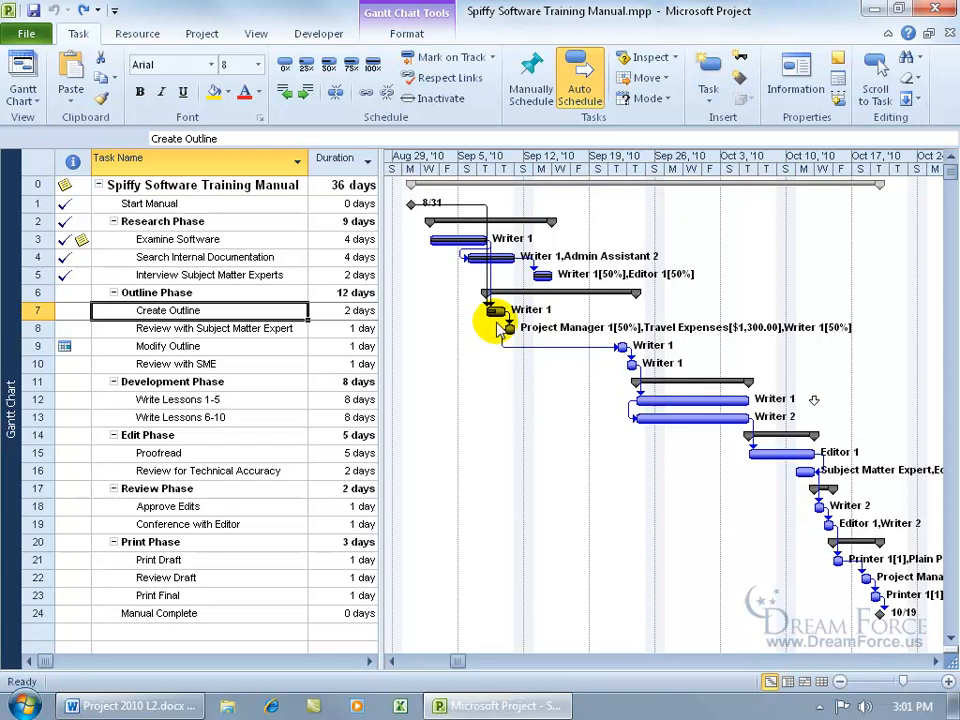
mouse_move(490, 311)
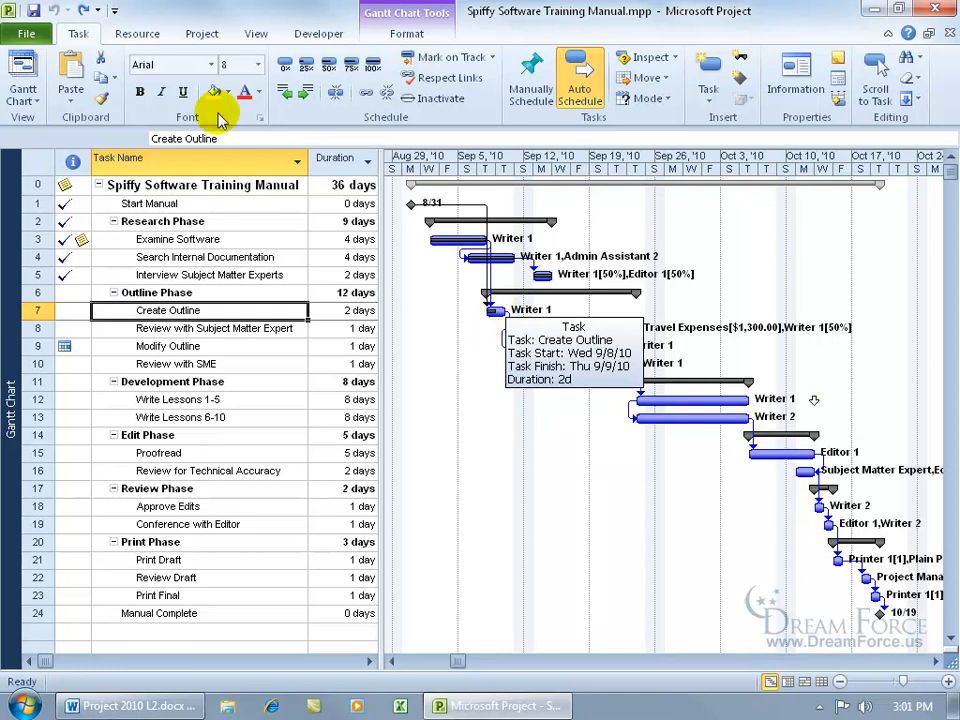
left_click(201, 33)
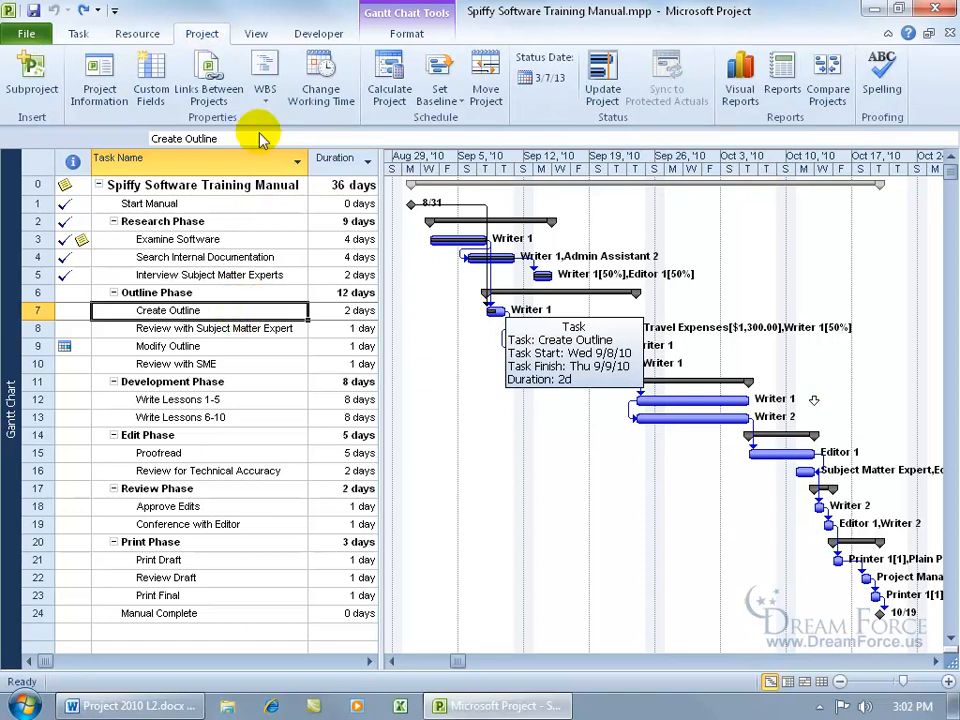
left_click(603, 80)
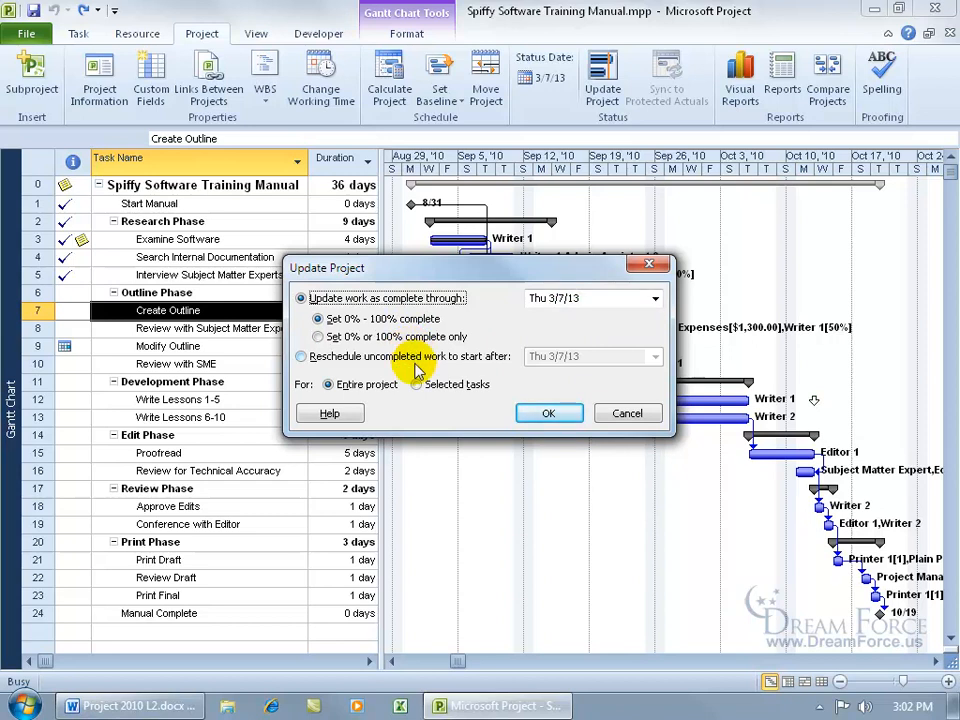
left_click(305, 356)
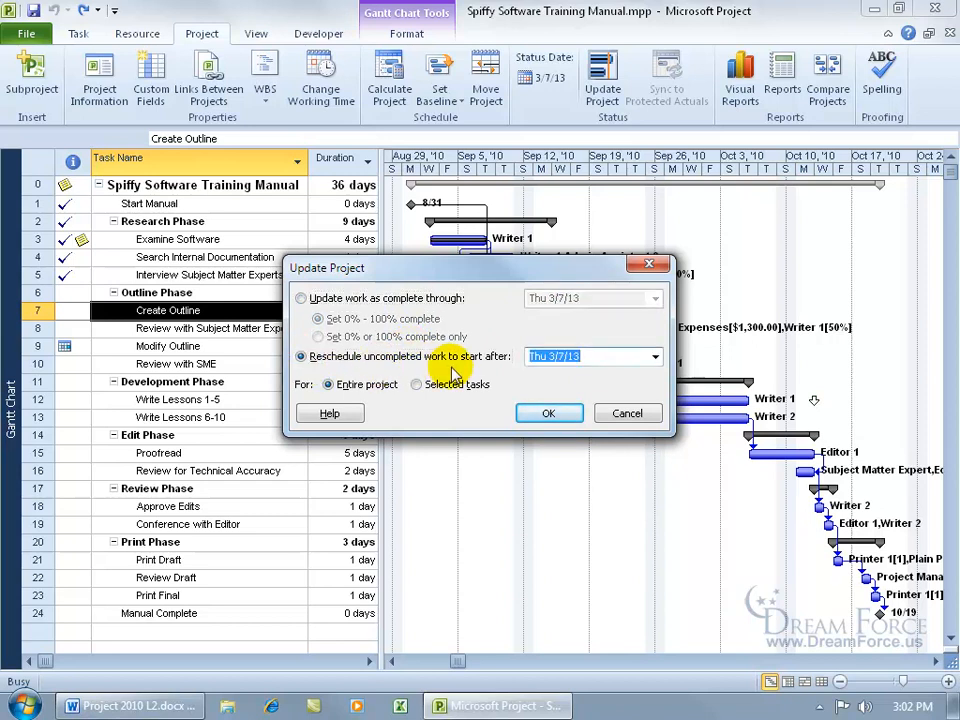
left_click_drag(505, 270, 469, 397)
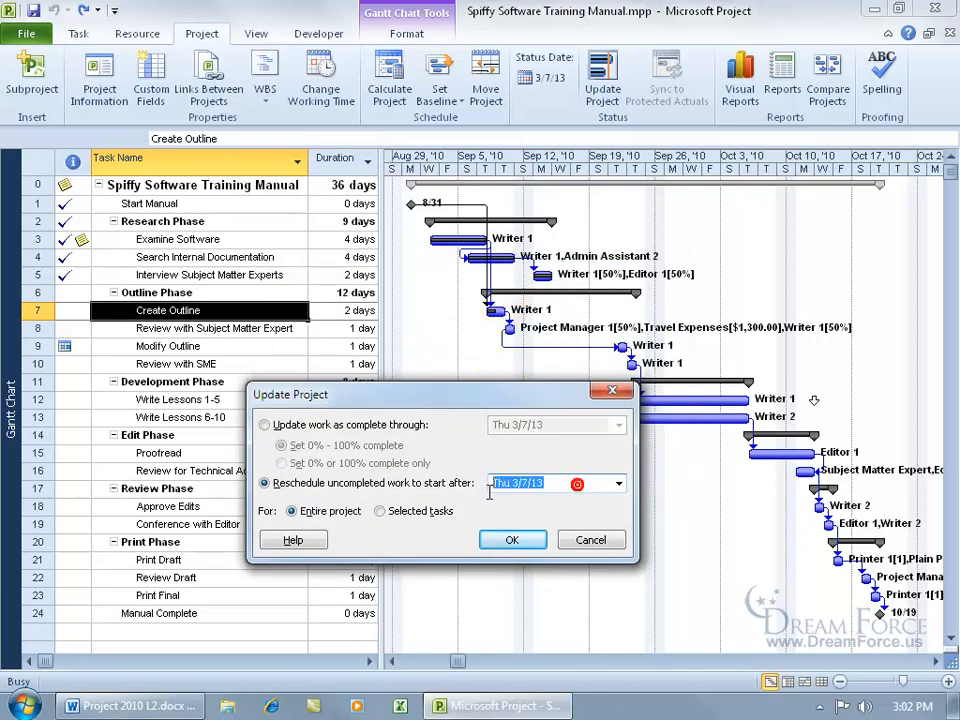
type("9/")
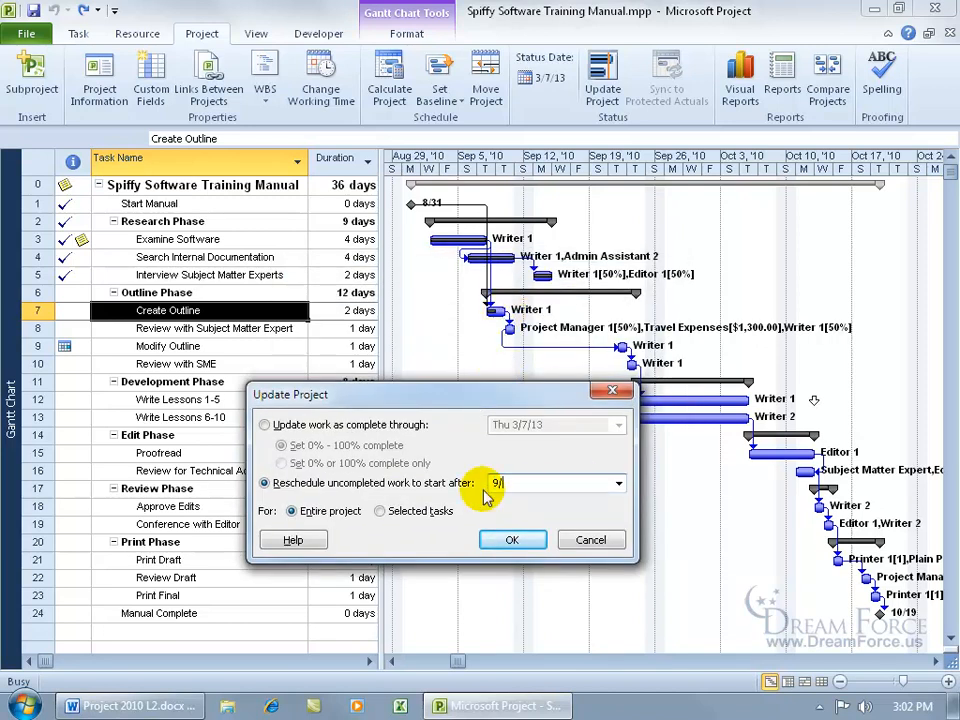
type("9/10")
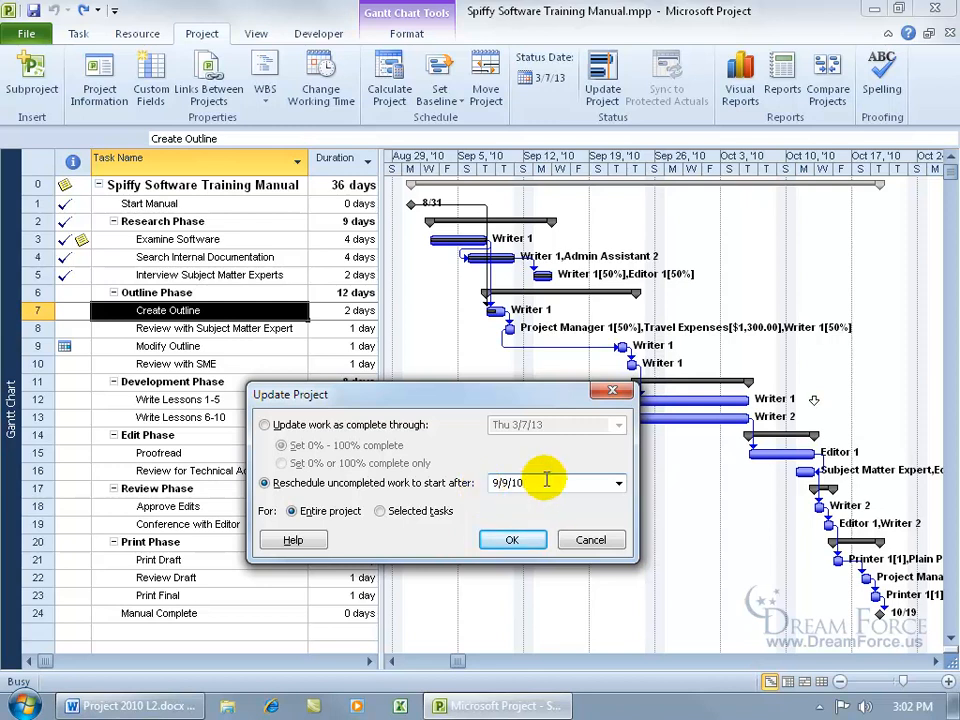
left_click(619, 483)
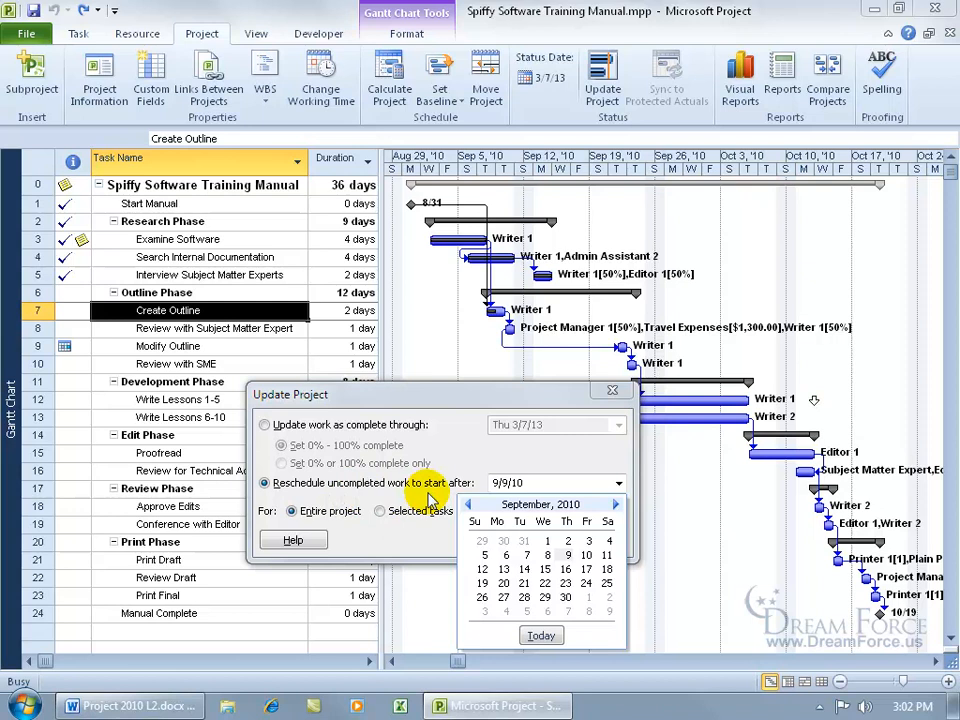
left_click(568, 555)
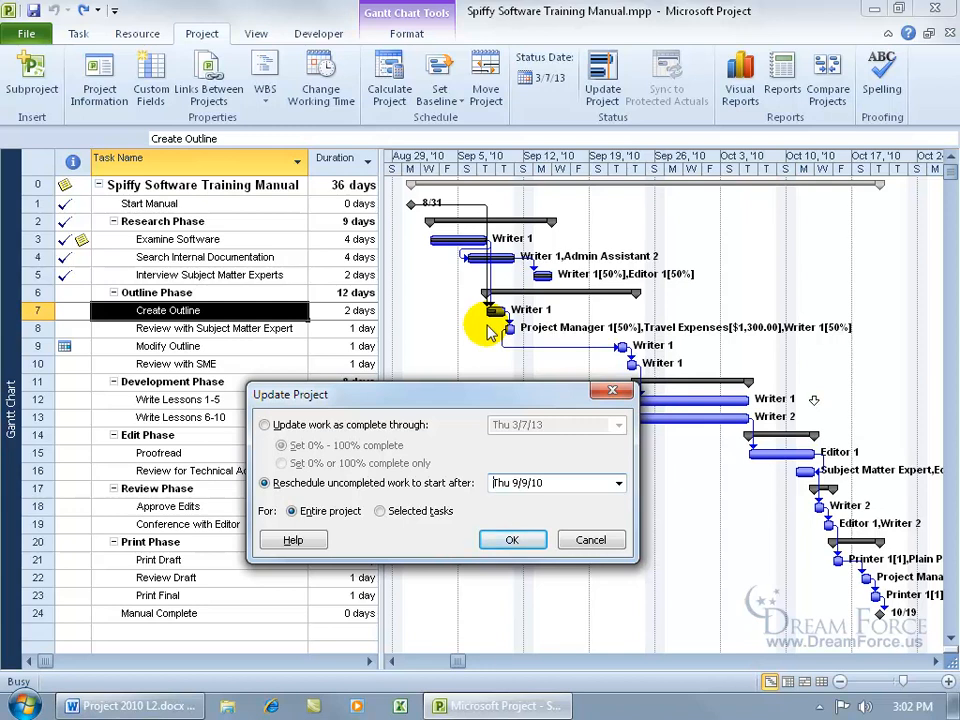
left_click(385, 512)
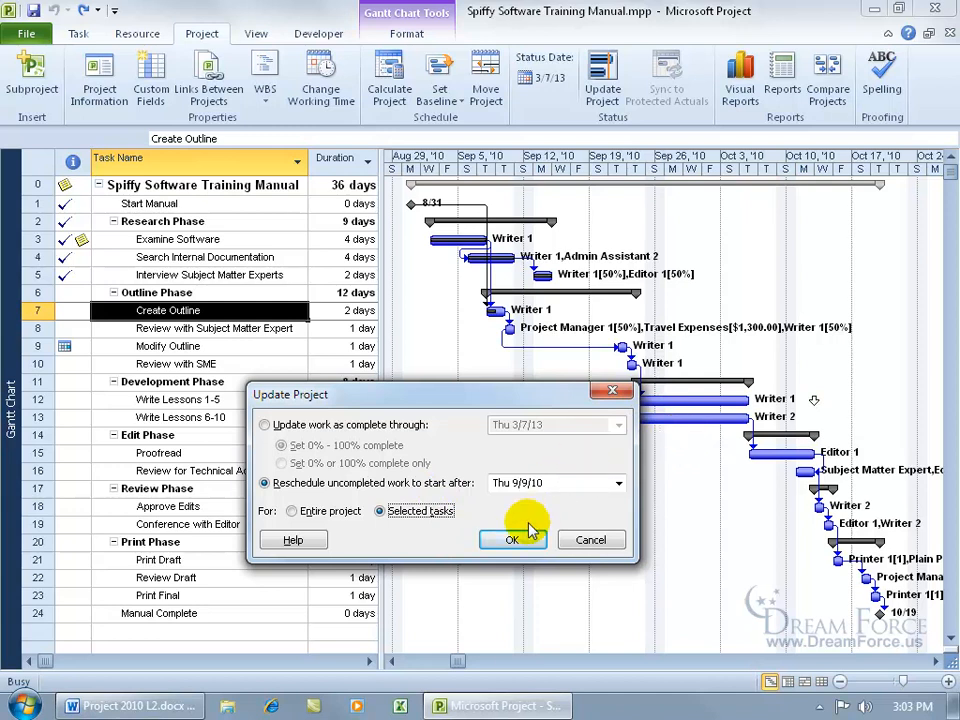
left_click(514, 540)
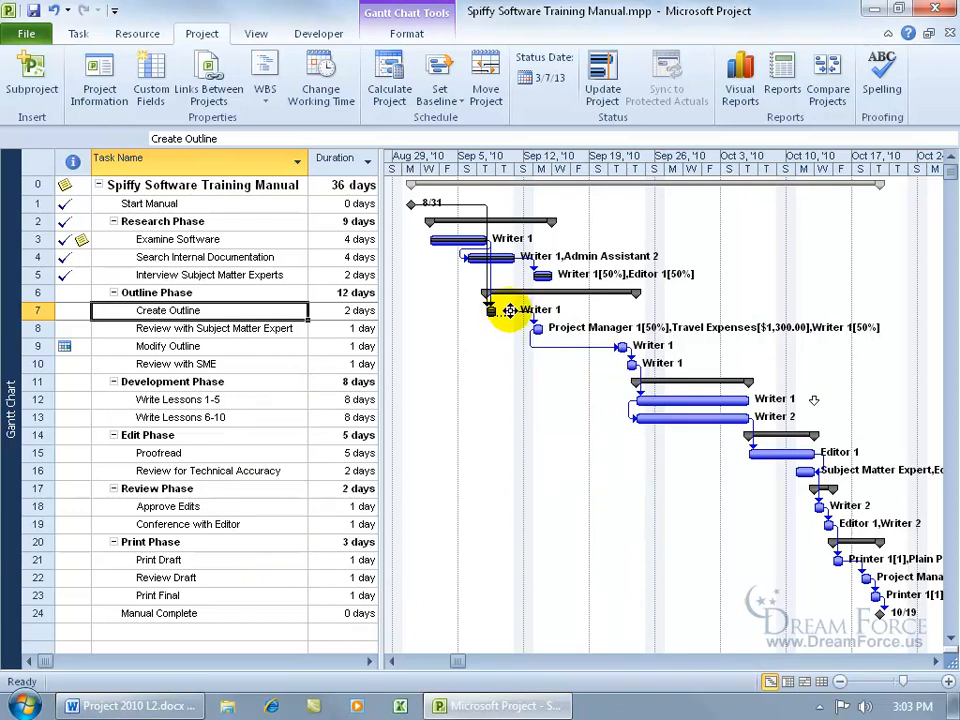
Check the rescheduled Create Outline bar and merge its remaining portion back into the completed portion.
mouse_move(510, 311)
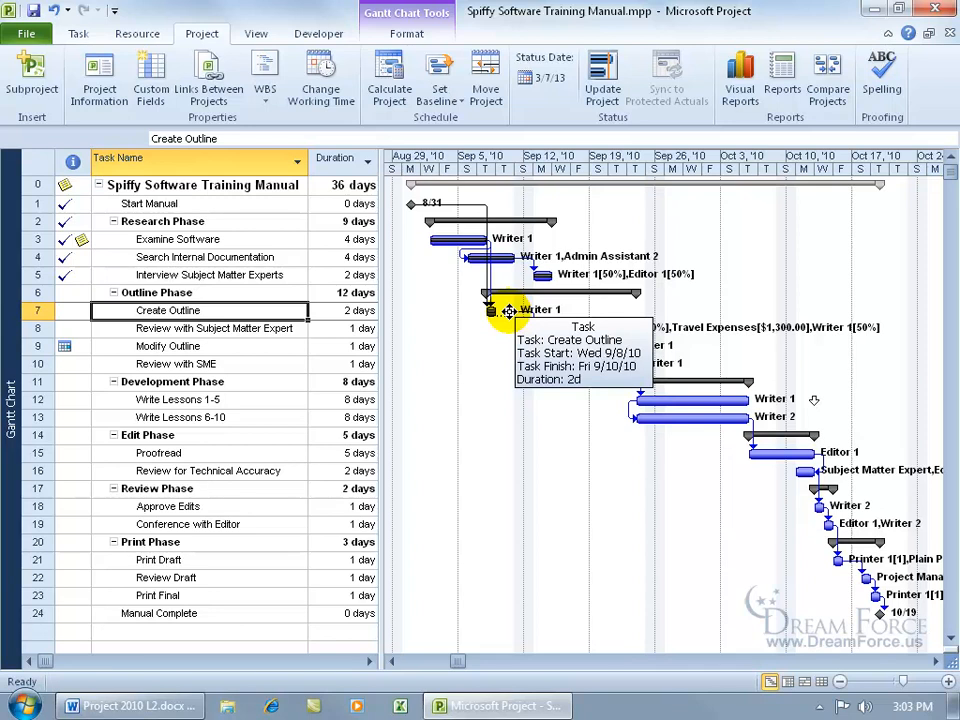
left_click_drag(509, 312, 477, 311)
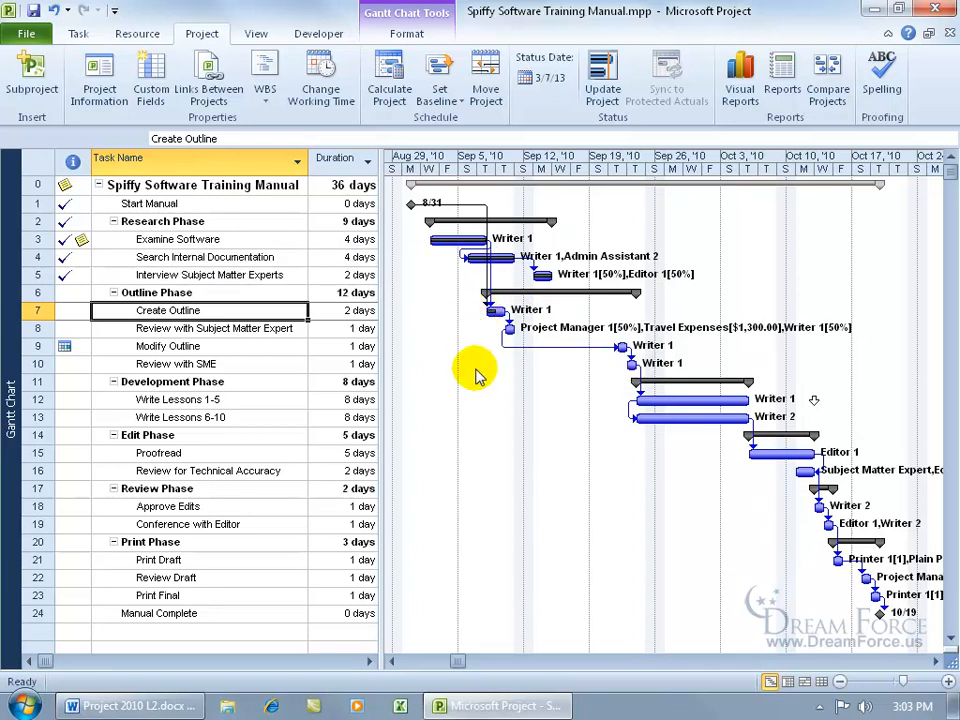